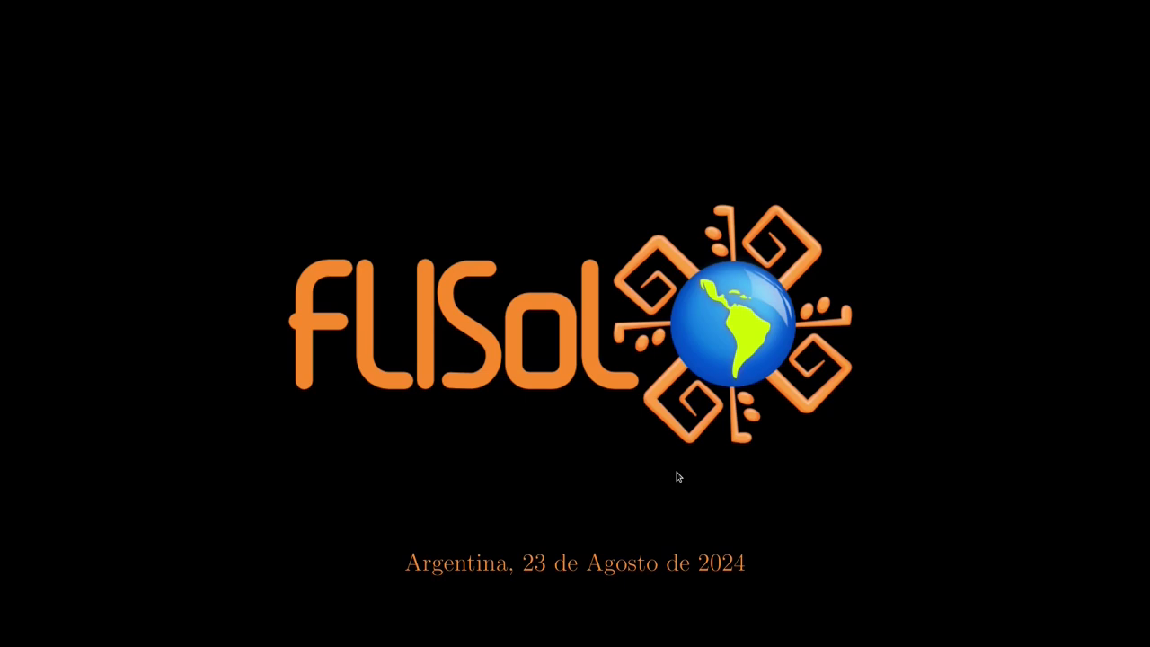
Advance to the title slide 'FreeCAD: Un modelador 3D libre para las ingenierías.'
key(Right)
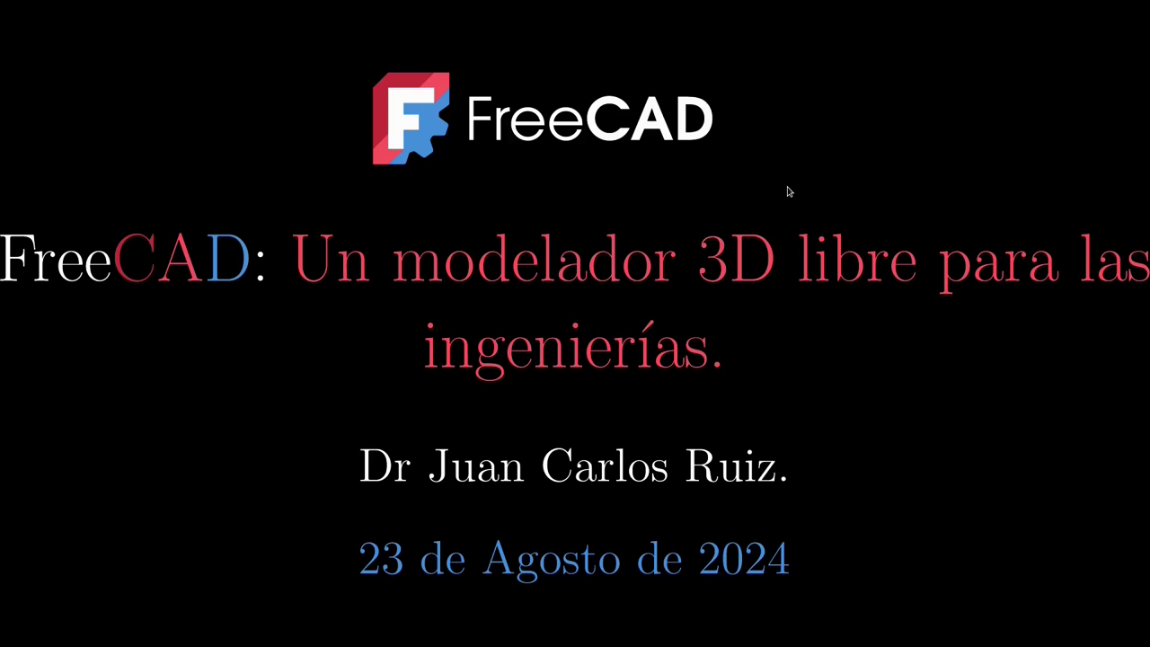
Advance past the title slide to the table of contents slide
key(Right)
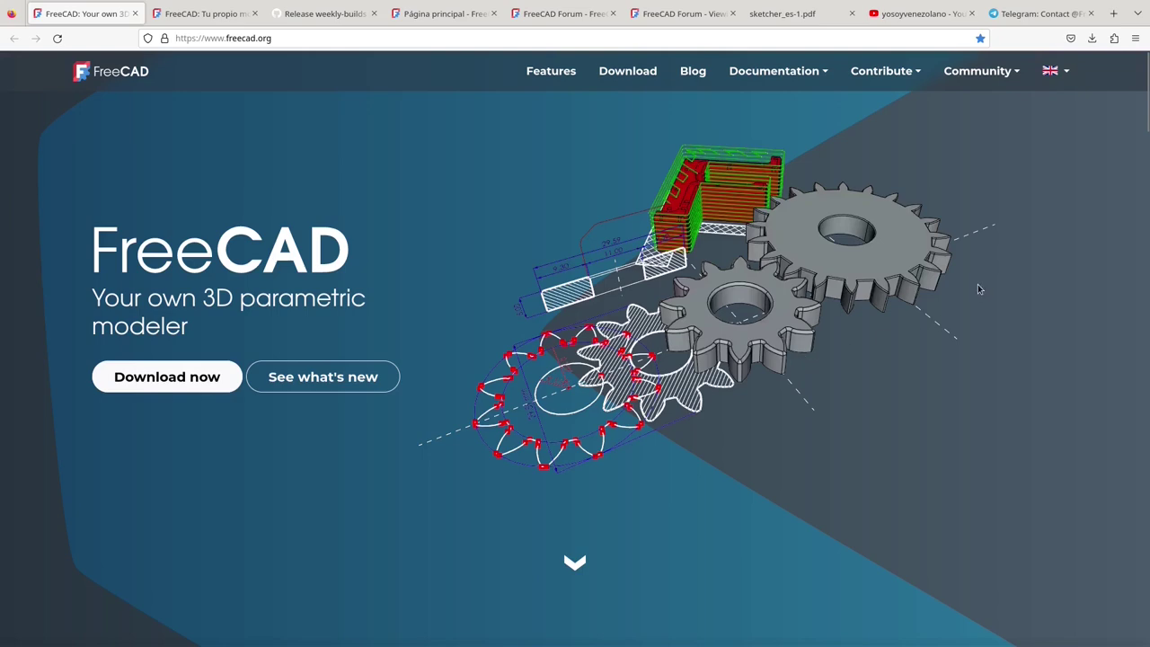
Make the freecad.org homepage fullscreen and switch the site language to Spanish
key(F11)
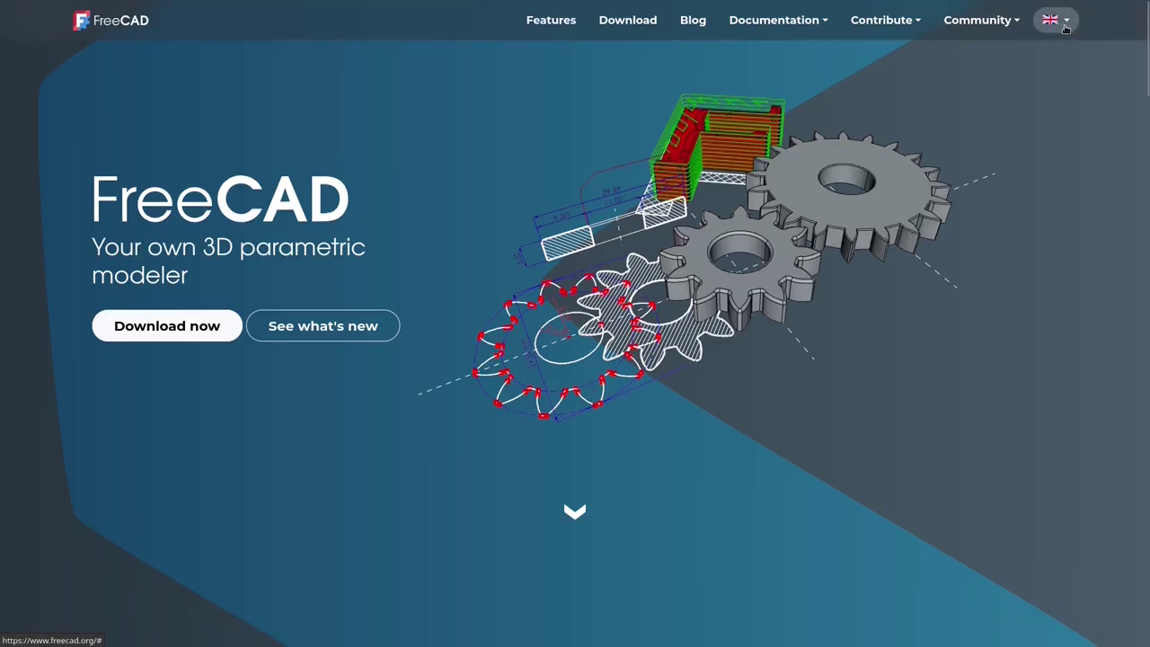
click(1064, 29)
mouse_move(1064, 32)
mouse_down()
mouse_move(1068, 275)
mouse_move(1083, 258)
mouse_up()
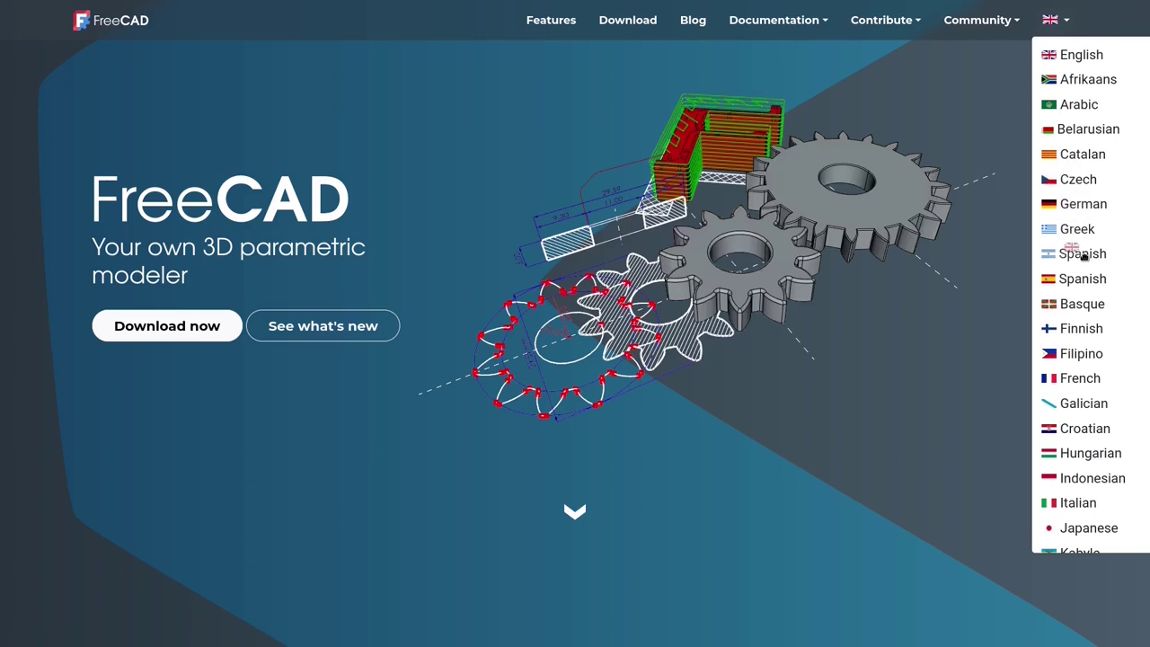
drag(1083, 257, 525, 142)
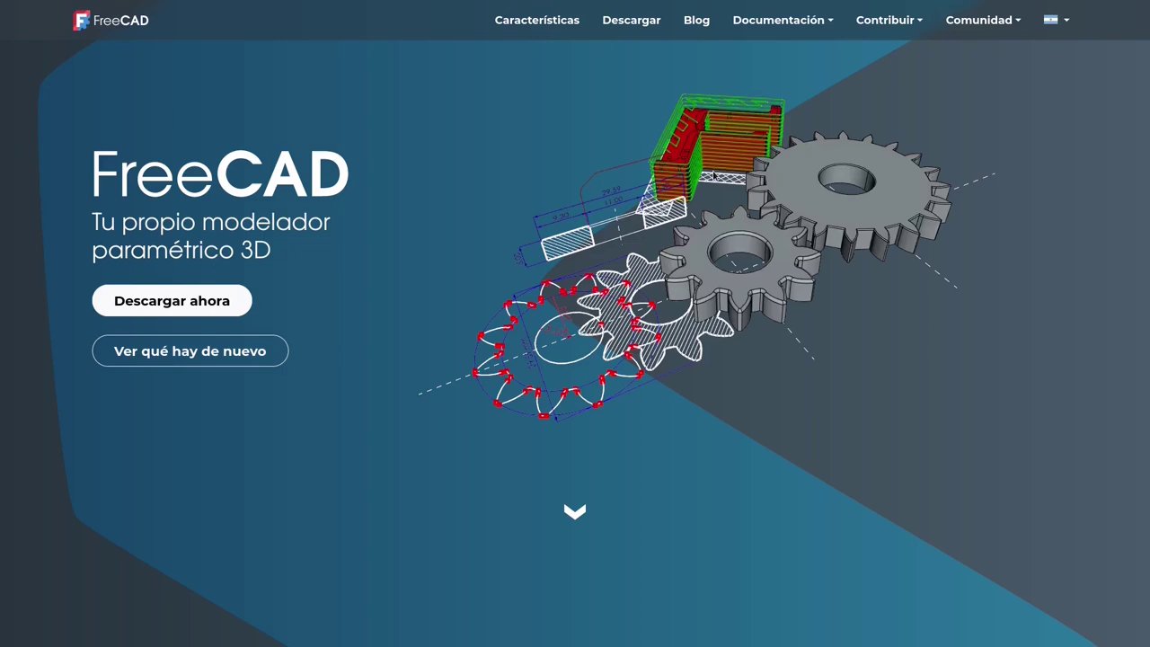
Scroll past 'Libertad para construir lo que quieras' to the 'Crea 3D desde 2D & viceversa' section
scroll(712, 173, down, 5)
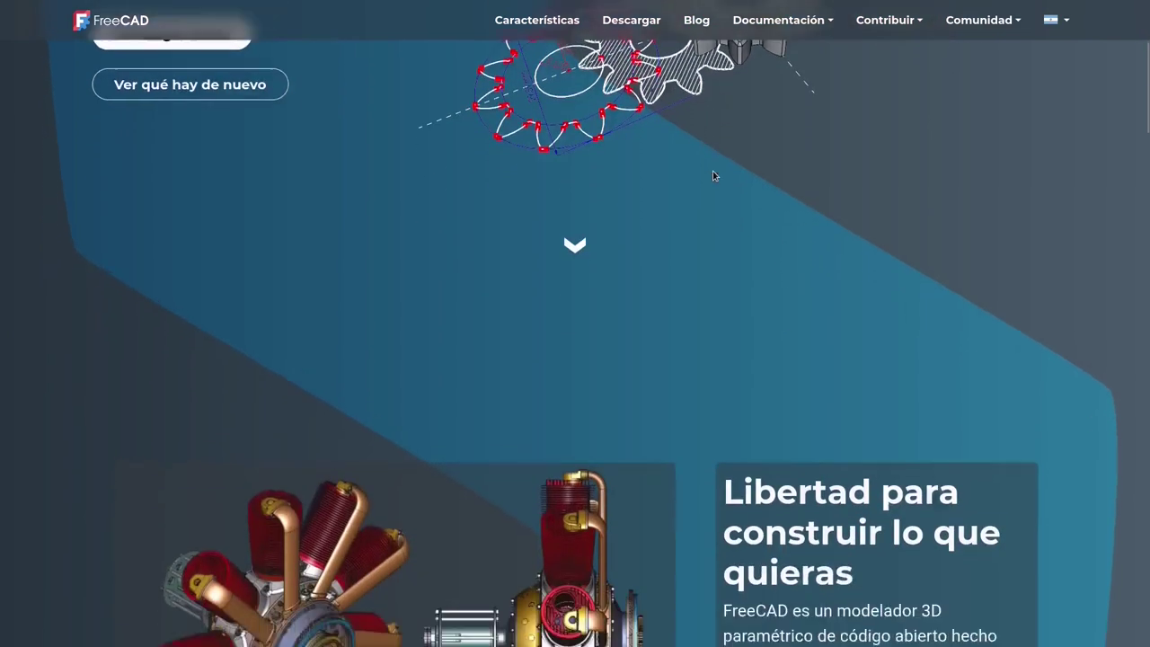
scroll(712, 172, down, 2)
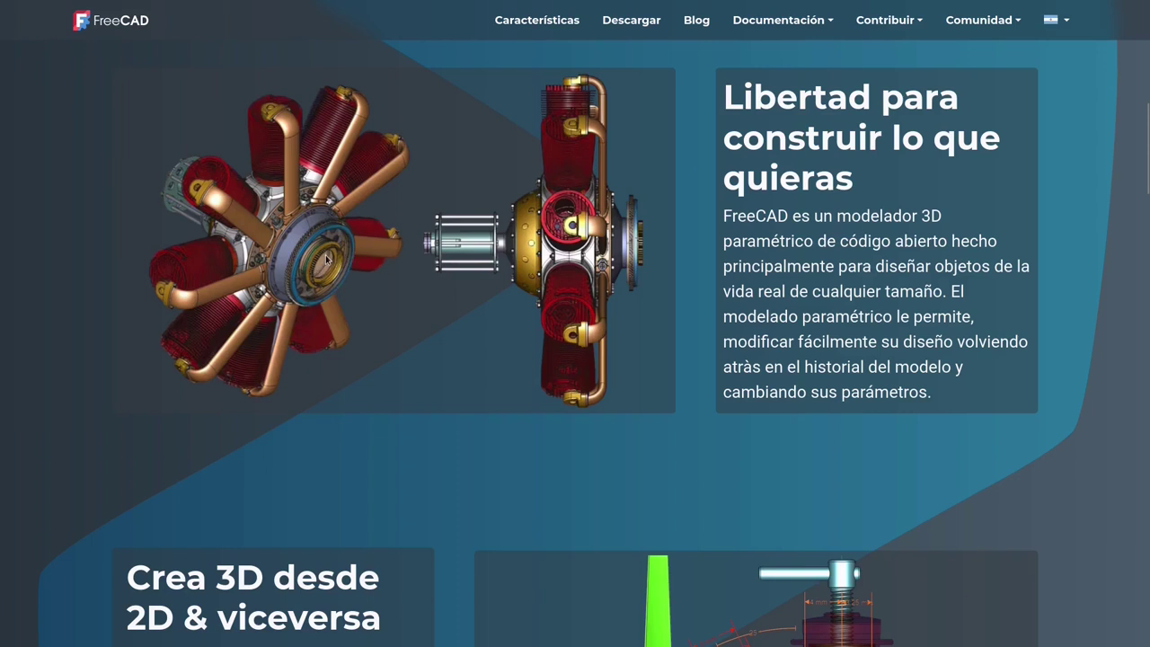
scroll(326, 258, down, 1)
scroll(326, 260, down, 1)
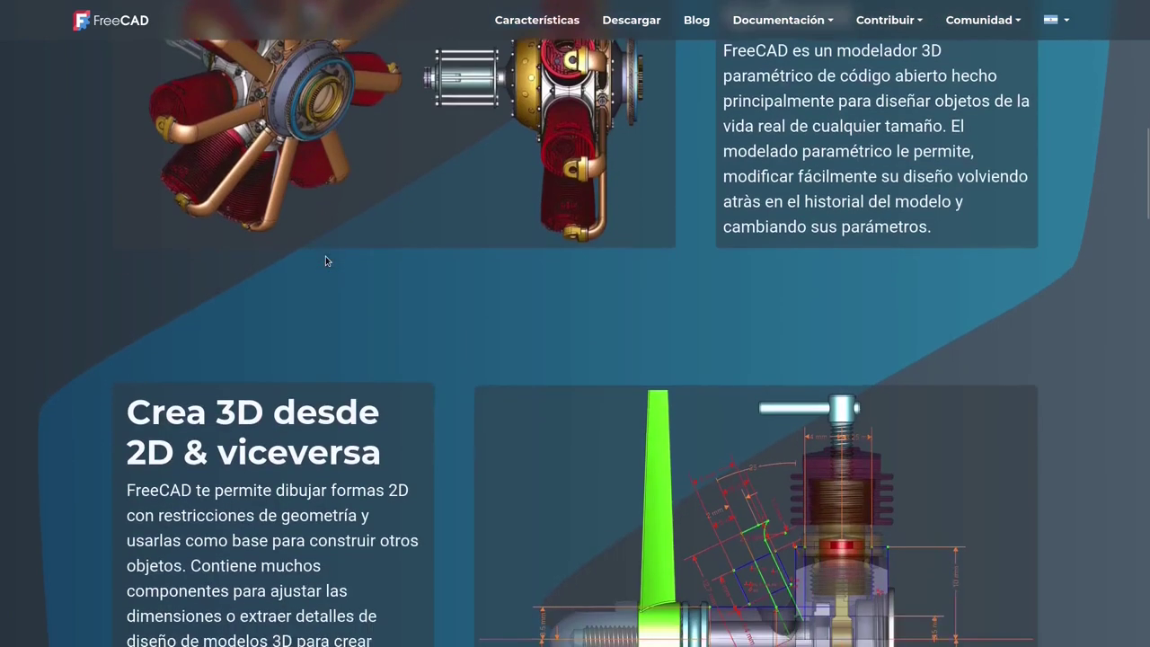
scroll(325, 256, down, 2)
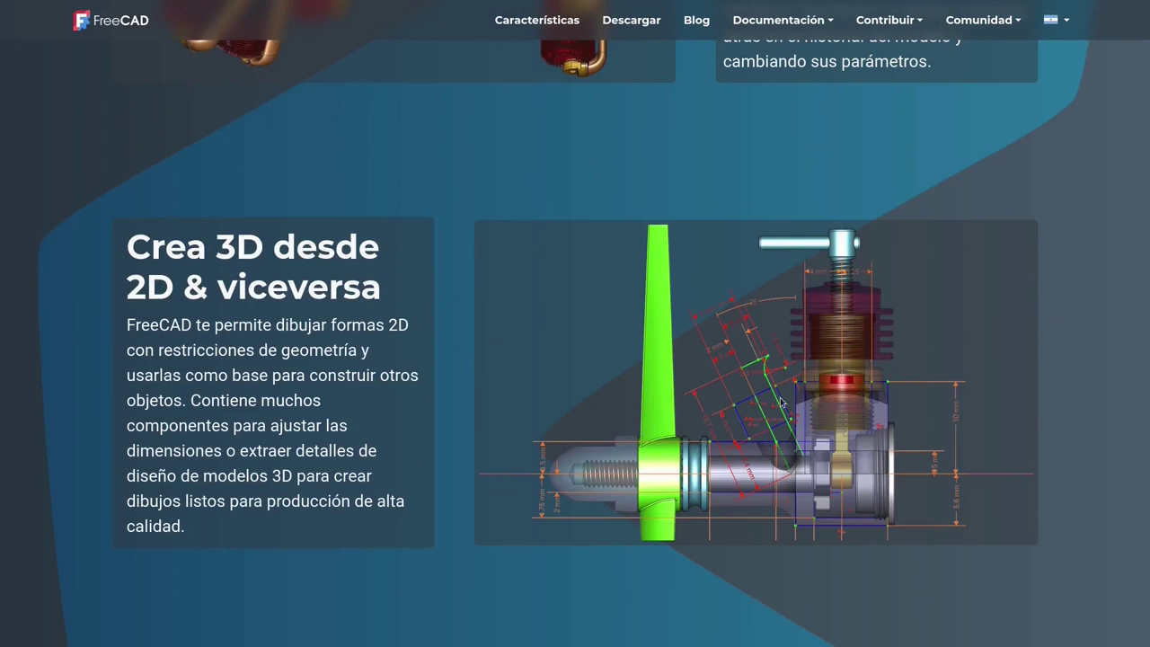
scroll(780, 401, down, 1)
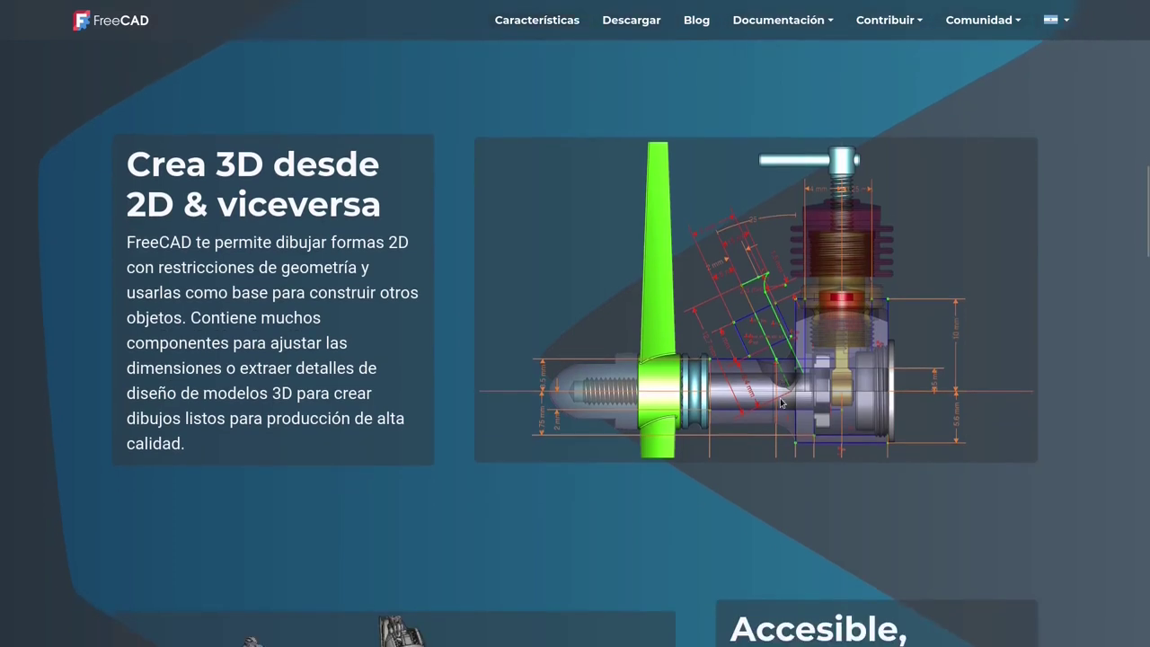
Scroll past 'Diseñado para tus necesidades' to the FEA, CFD, BIM and robot simulation section
scroll(769, 385, down, 3)
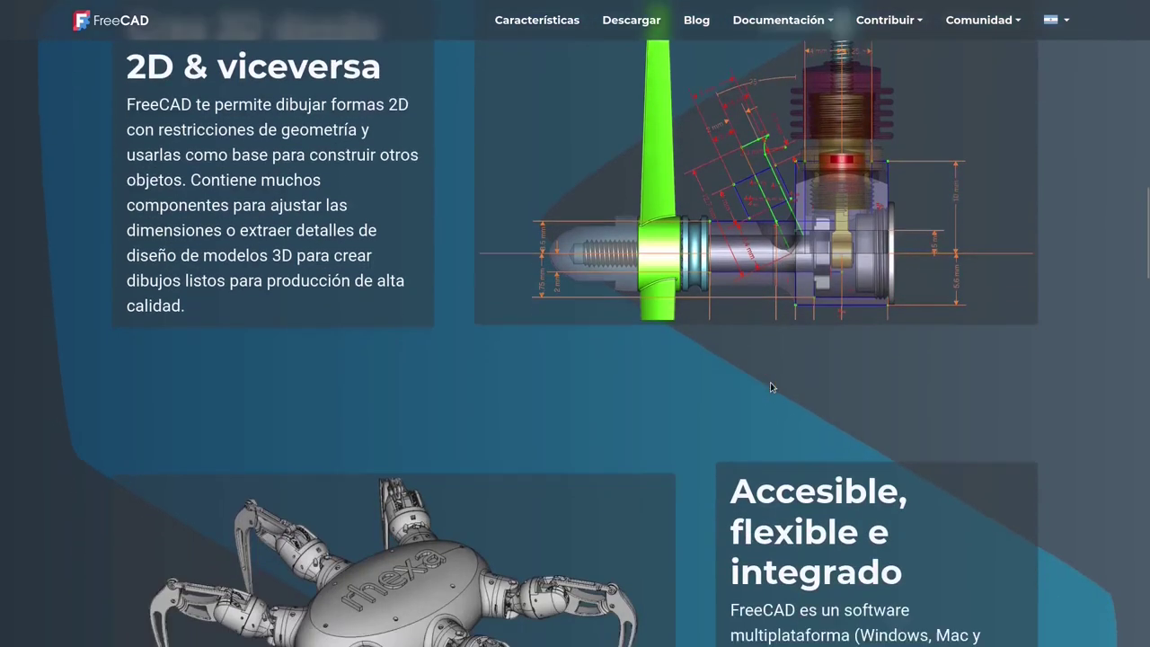
scroll(474, 480, down, 2)
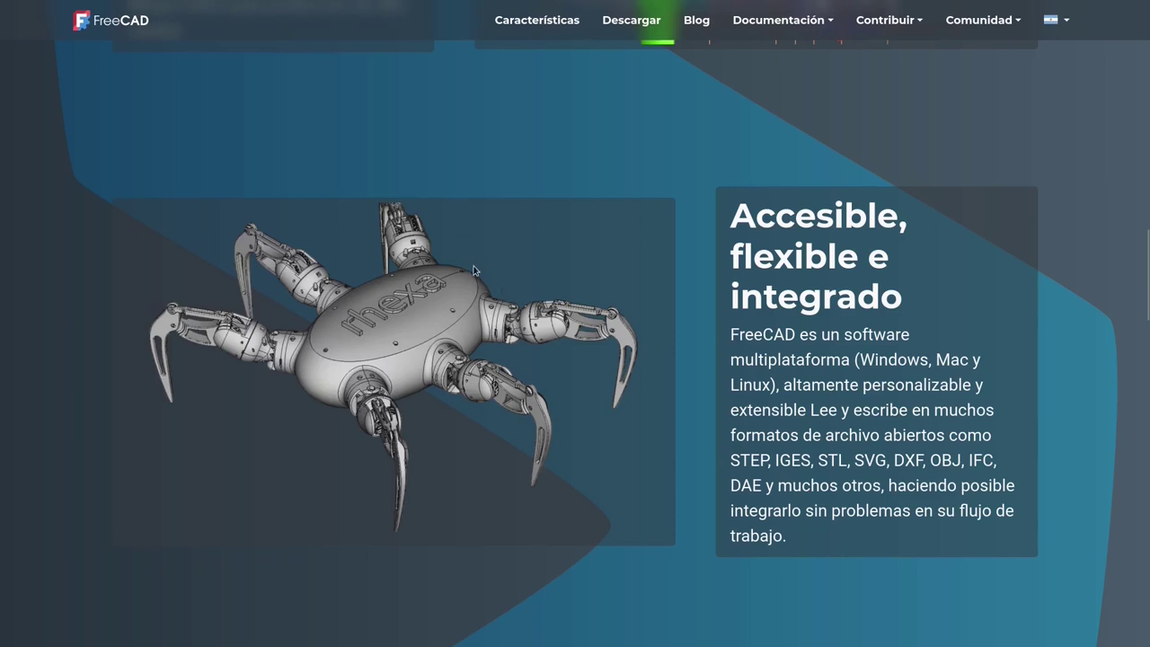
scroll(473, 270, down, 1)
scroll(474, 269, down, 2)
scroll(474, 270, down, 1)
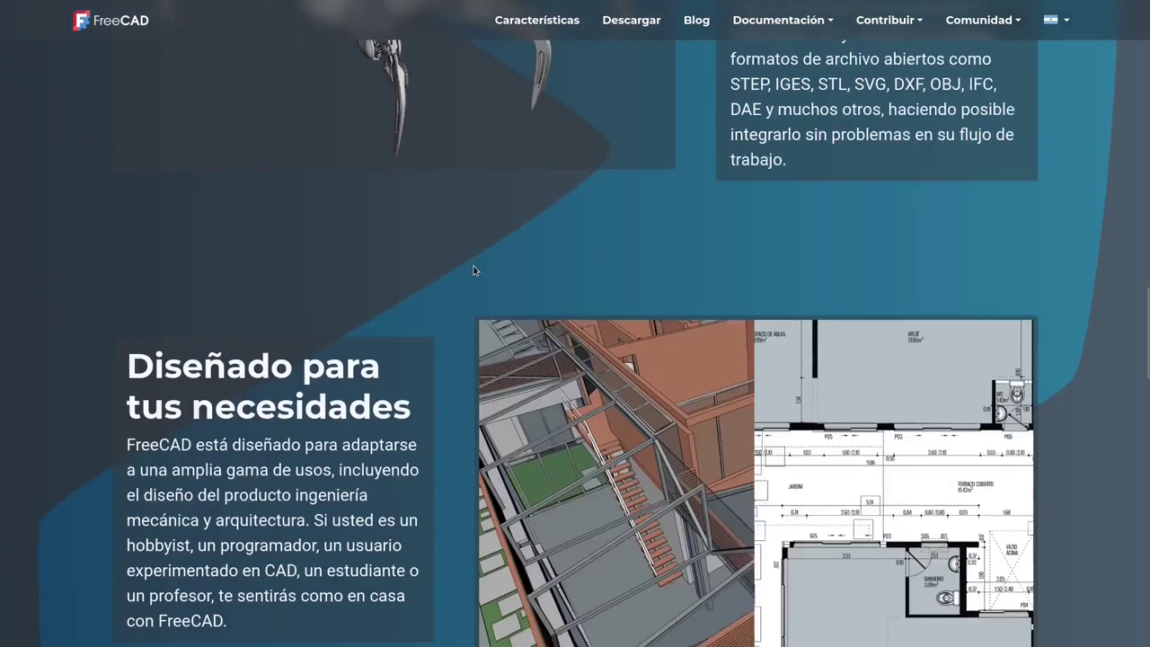
scroll(473, 269, down, 1)
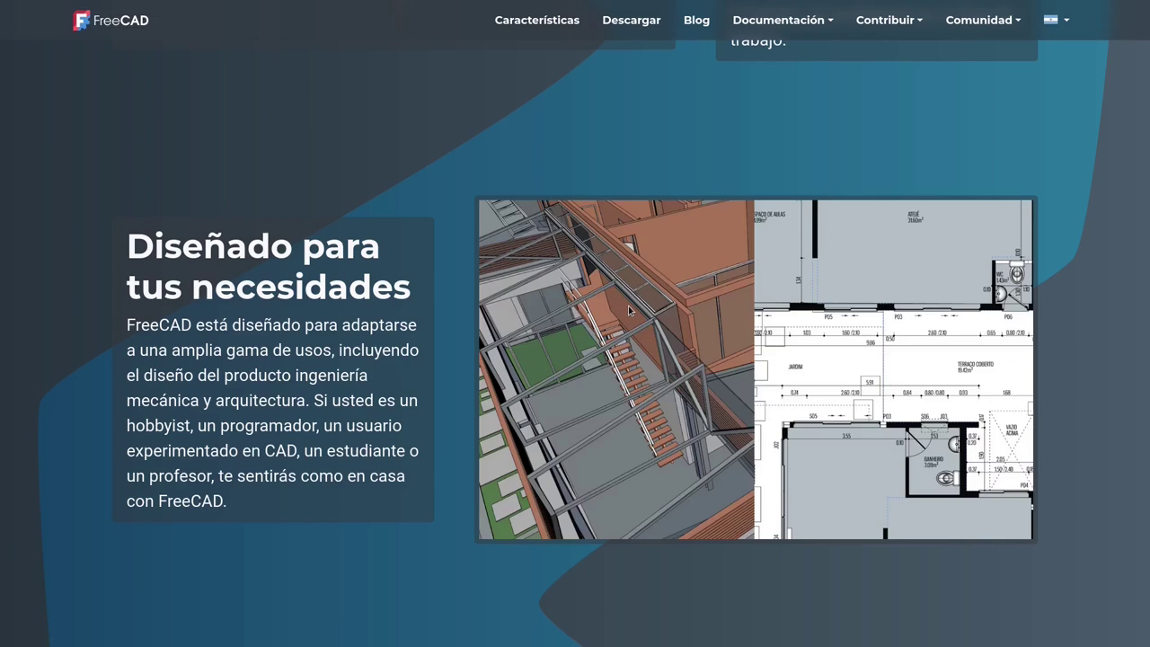
scroll(628, 310, down, 1)
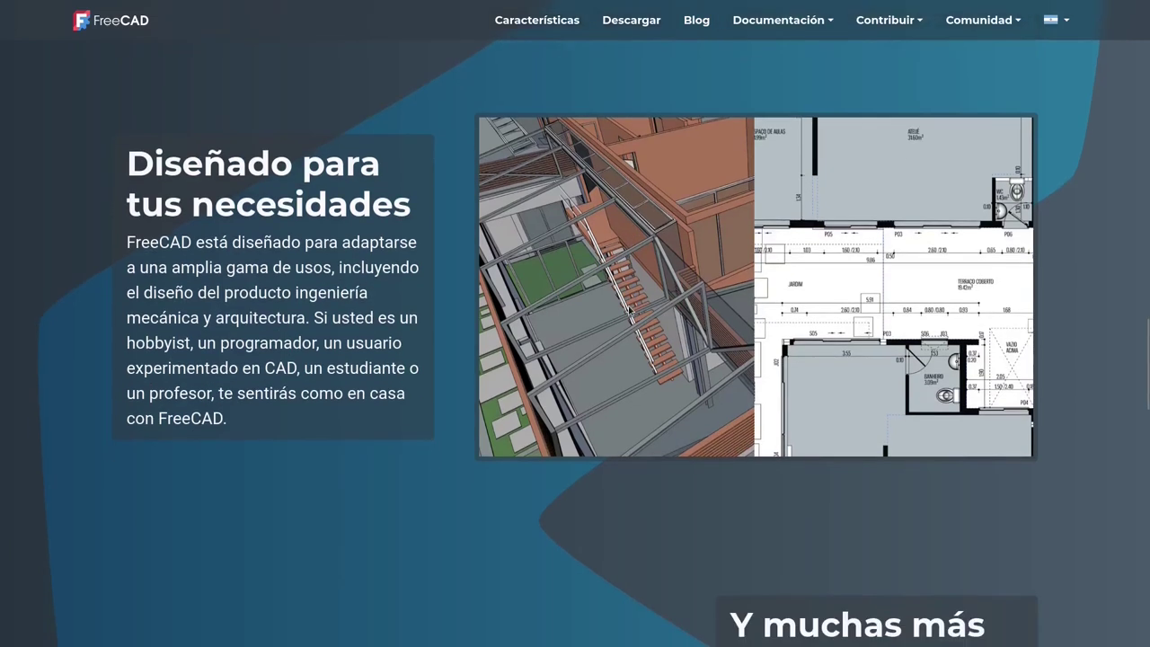
scroll(628, 310, down, 2)
scroll(628, 310, down, 2)
scroll(629, 310, down, 1)
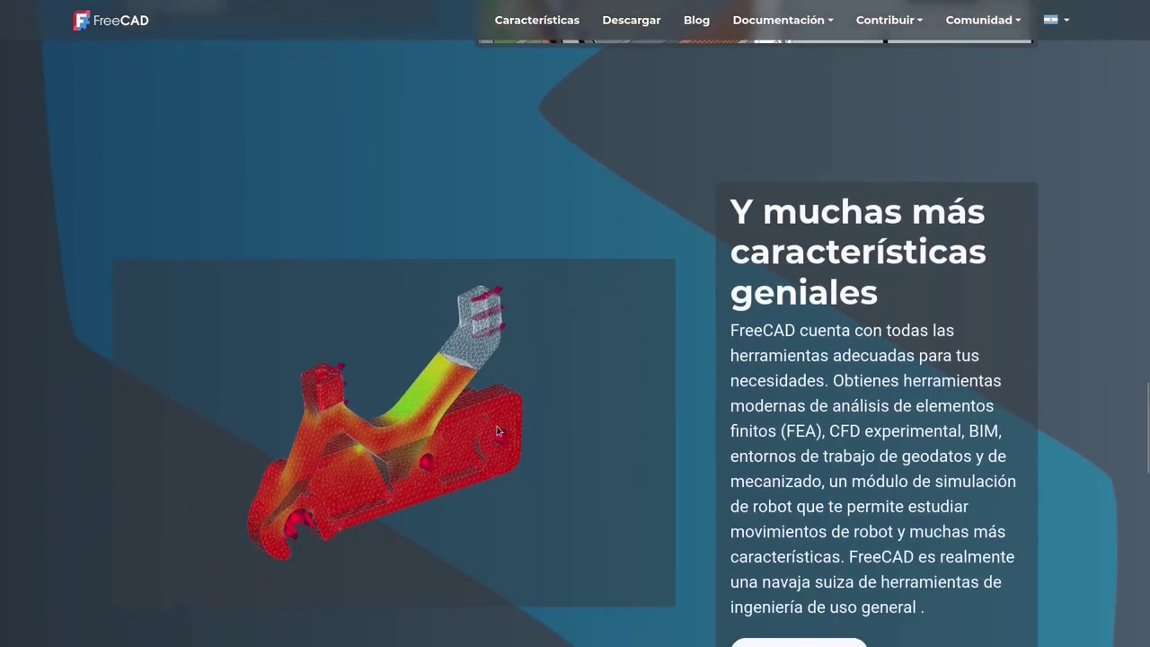
scroll(539, 305, down, 1)
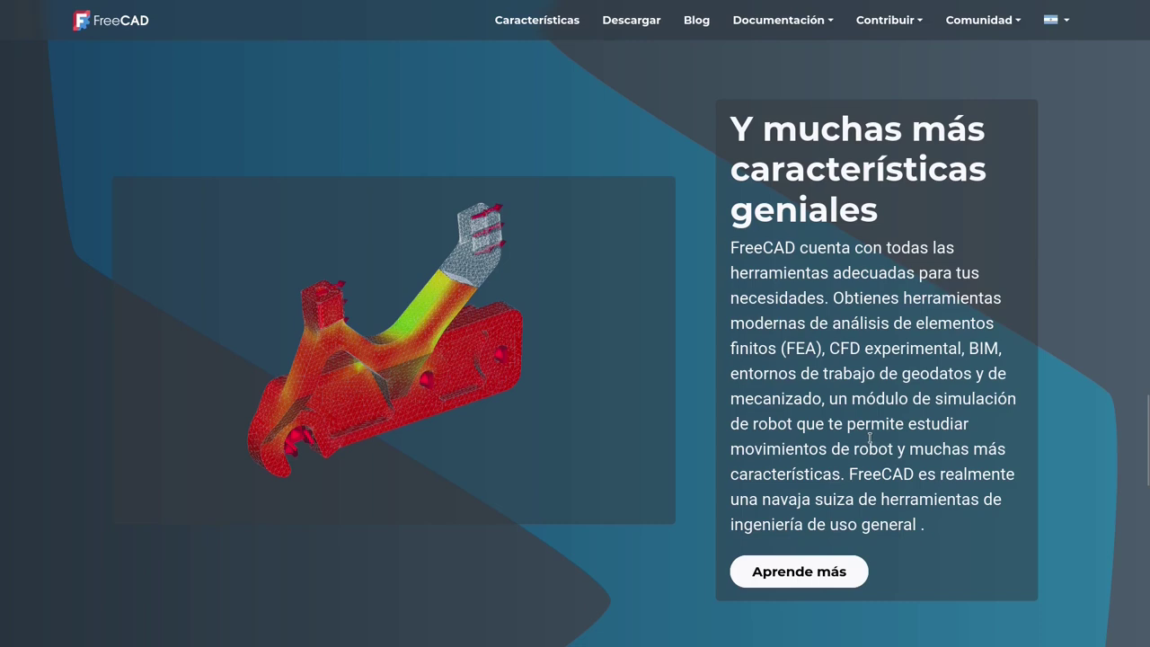
Scroll up and down through the feature sections, ending at the 'Descargar ahora' introduction
scroll(869, 437, up, 2)
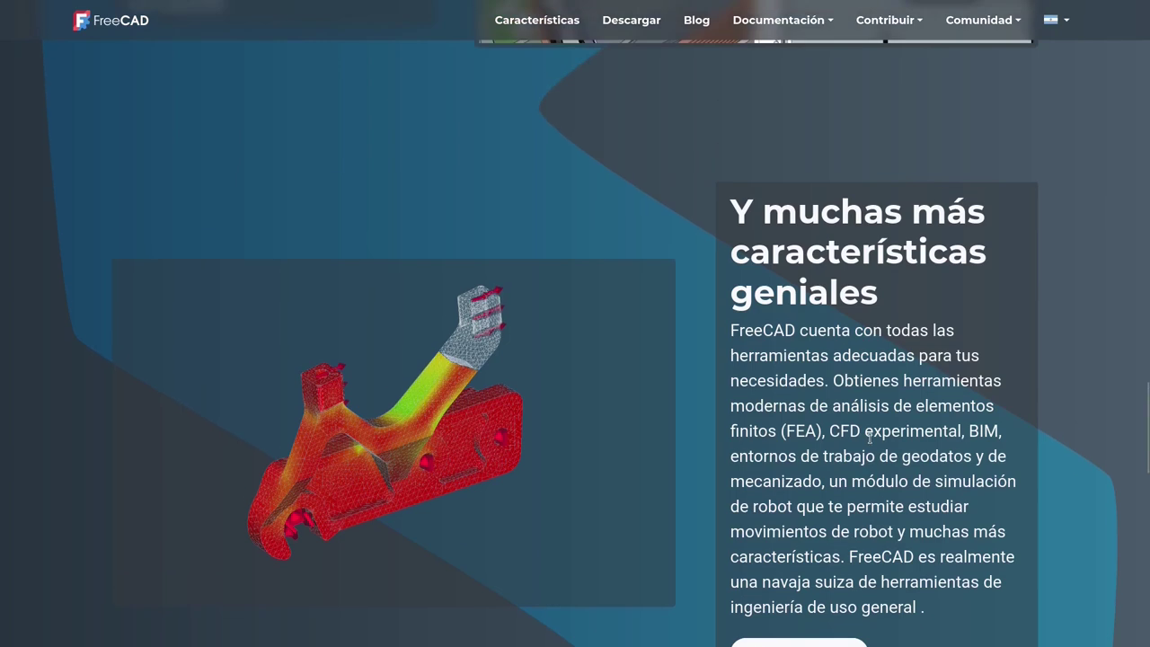
scroll(870, 437, up, 3)
scroll(869, 438, up, 3)
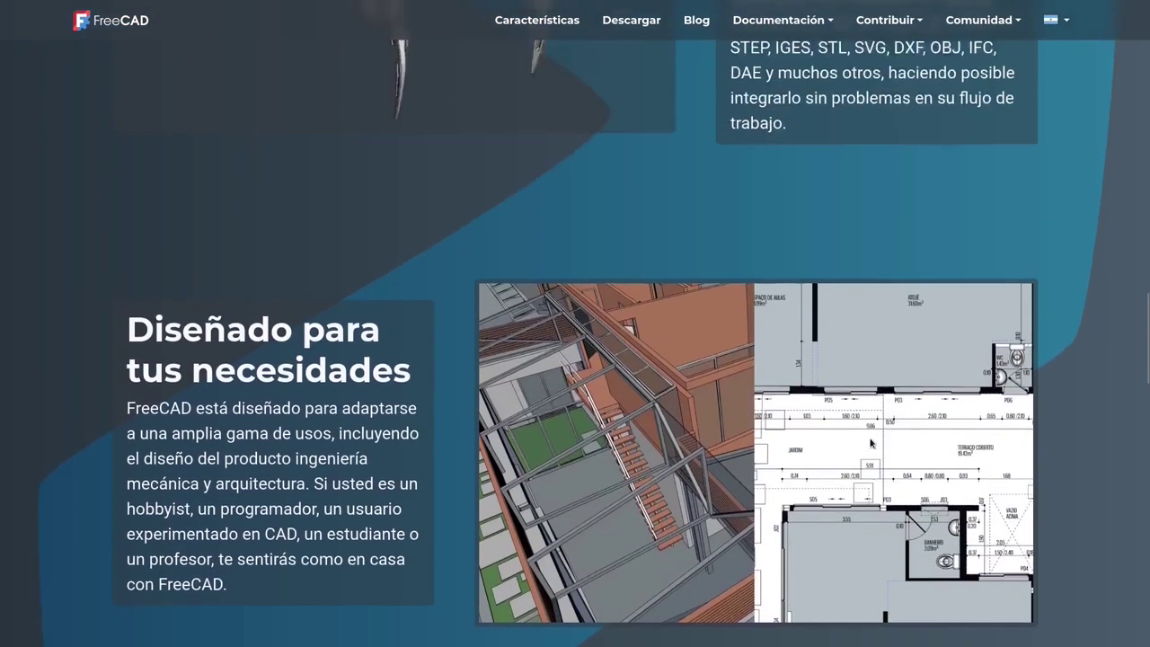
scroll(870, 438, up, 2)
scroll(870, 442, up, 3)
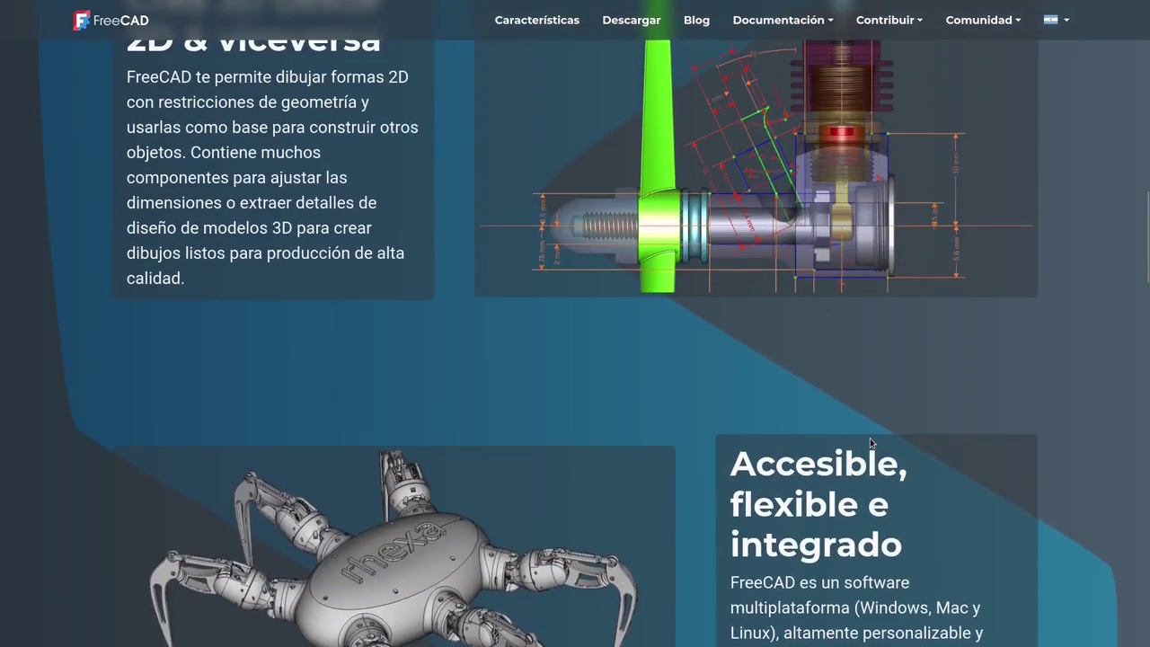
scroll(869, 442, up, 2)
scroll(869, 441, up, 1)
scroll(869, 437, up, 2)
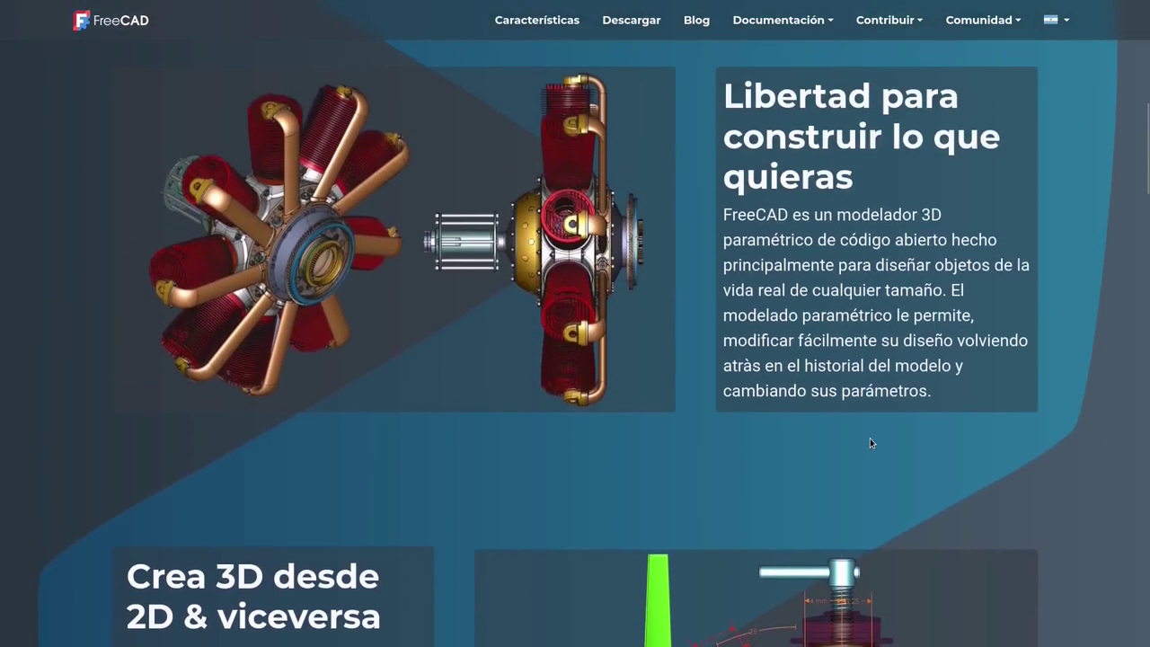
scroll(870, 438, up, 5)
scroll(869, 437, up, 2)
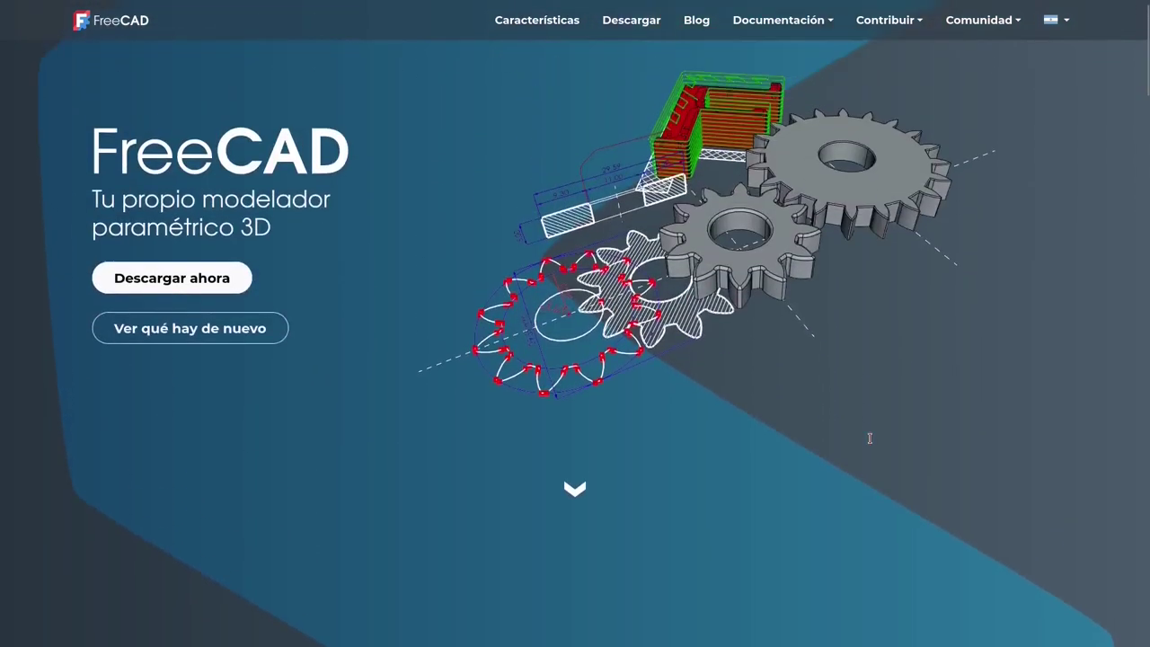
scroll(869, 437, down, 5)
scroll(869, 437, down, 2)
scroll(869, 438, down, 5)
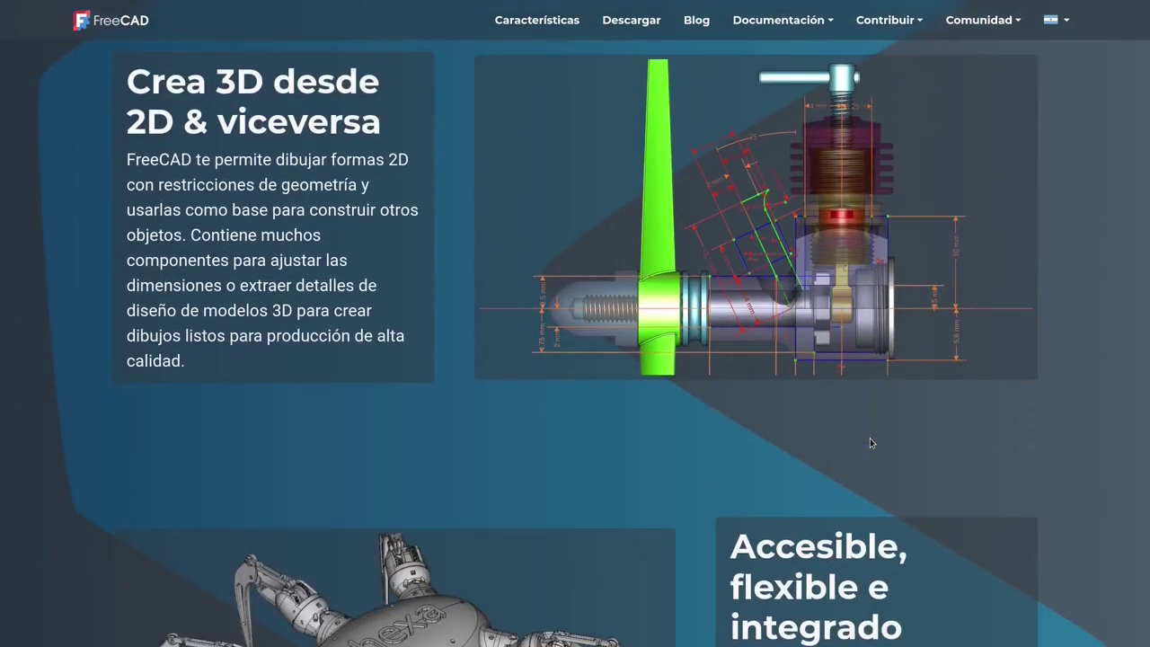
scroll(869, 442, down, 3)
scroll(870, 443, down, 3)
scroll(869, 438, down, 2)
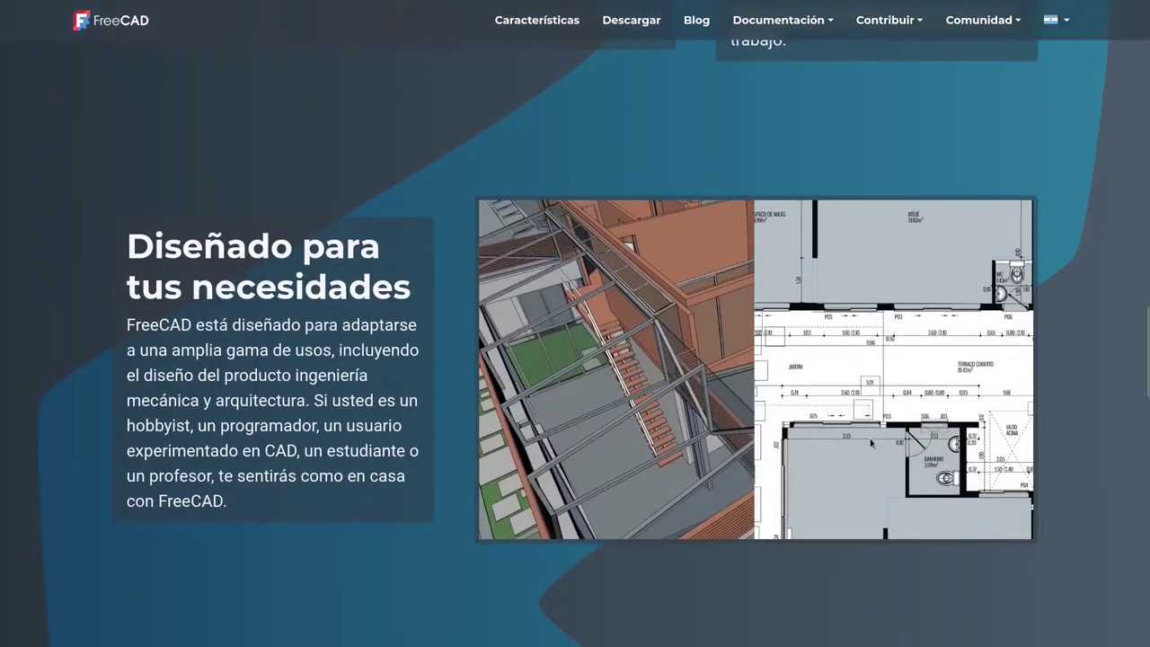
scroll(870, 443, down, 3)
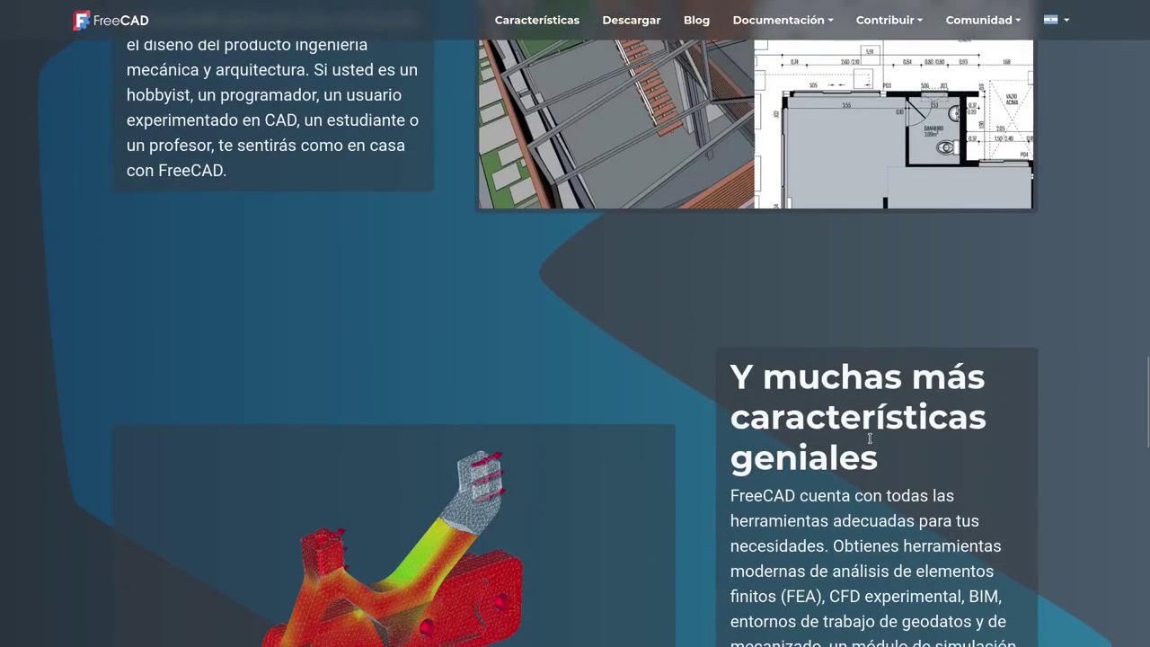
scroll(870, 438, down, 3)
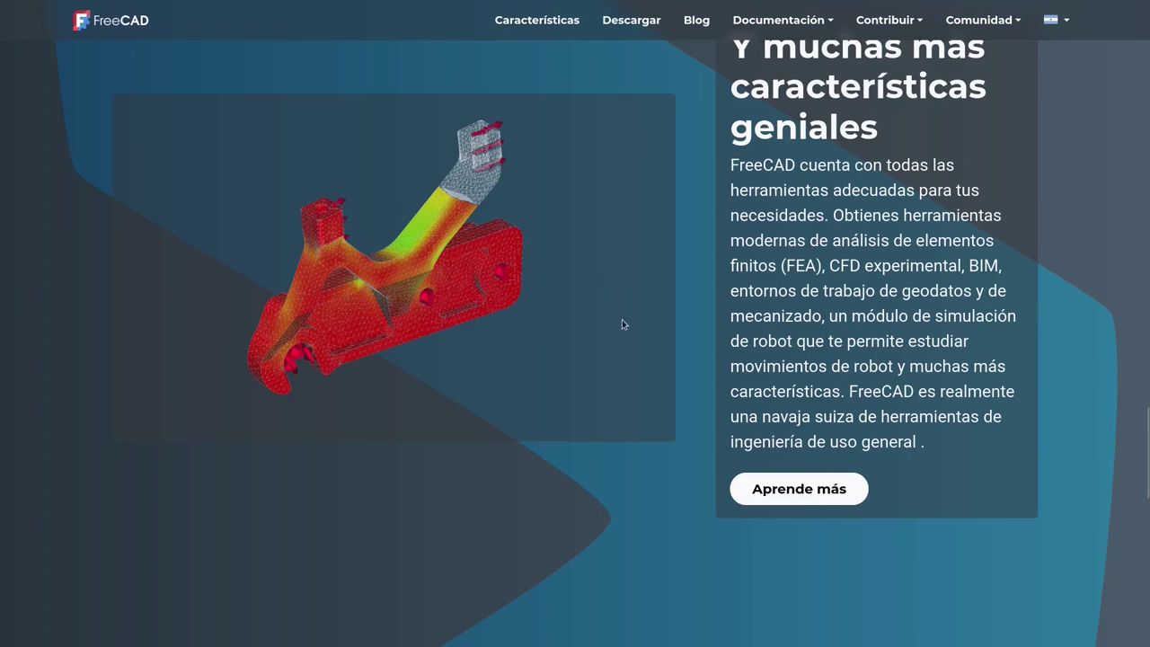
scroll(622, 324, up, 1)
scroll(622, 324, up, 2)
scroll(622, 324, up, 3)
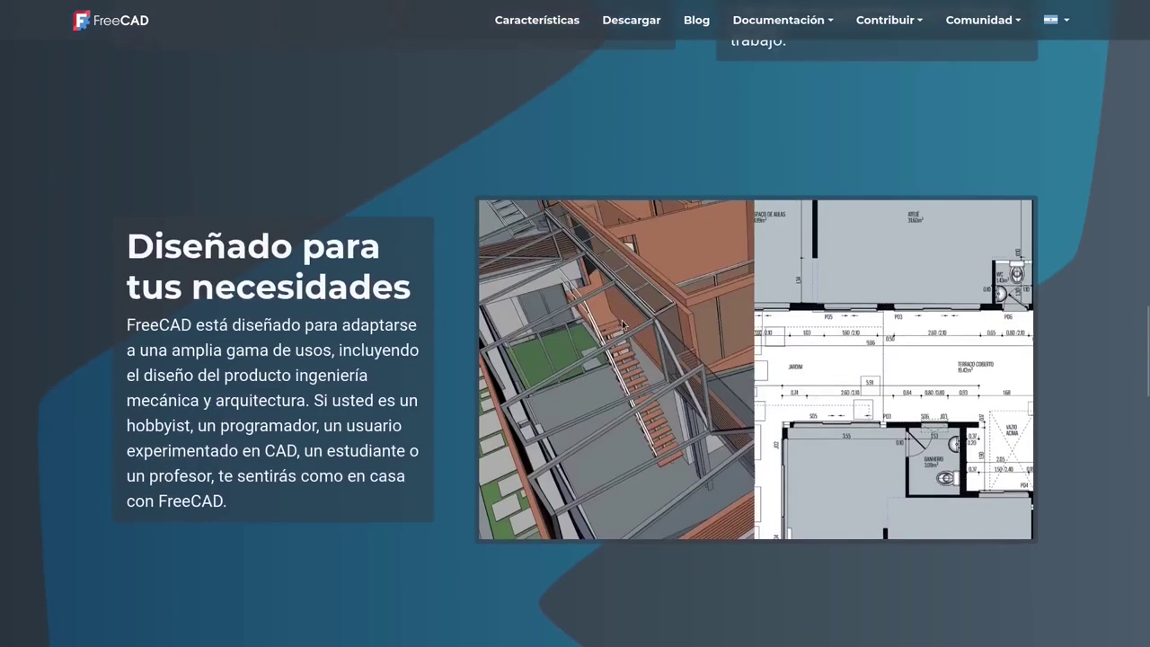
scroll(622, 325, up, 1)
scroll(622, 324, up, 2)
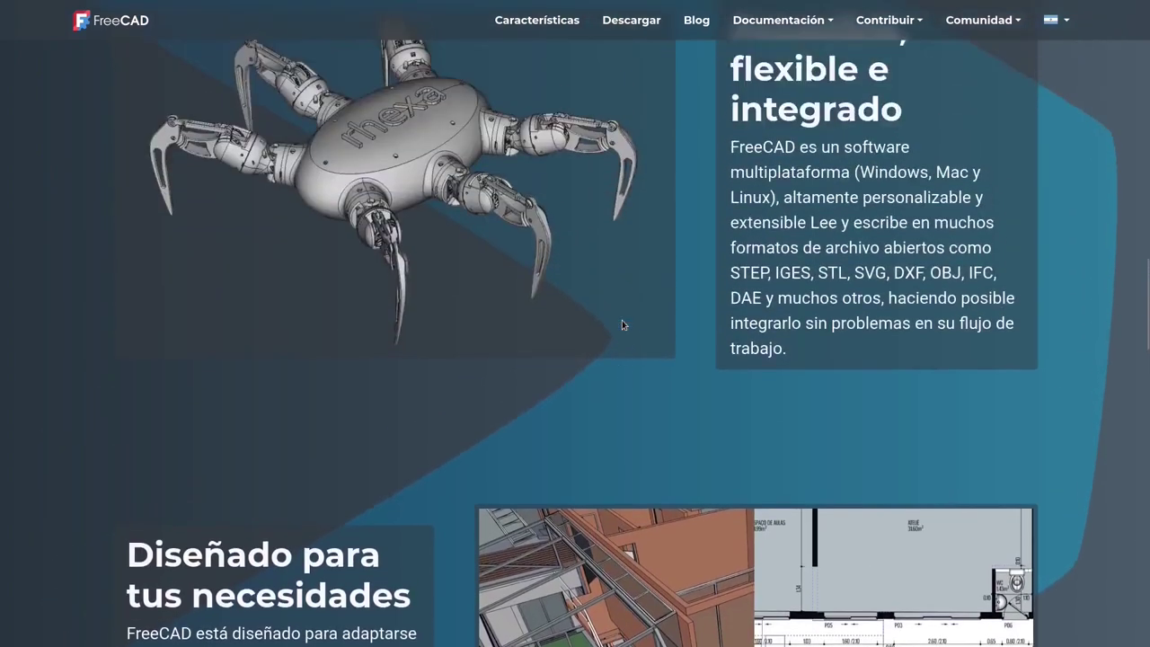
scroll(622, 324, up, 3)
scroll(621, 325, up, 1)
scroll(622, 324, up, 2)
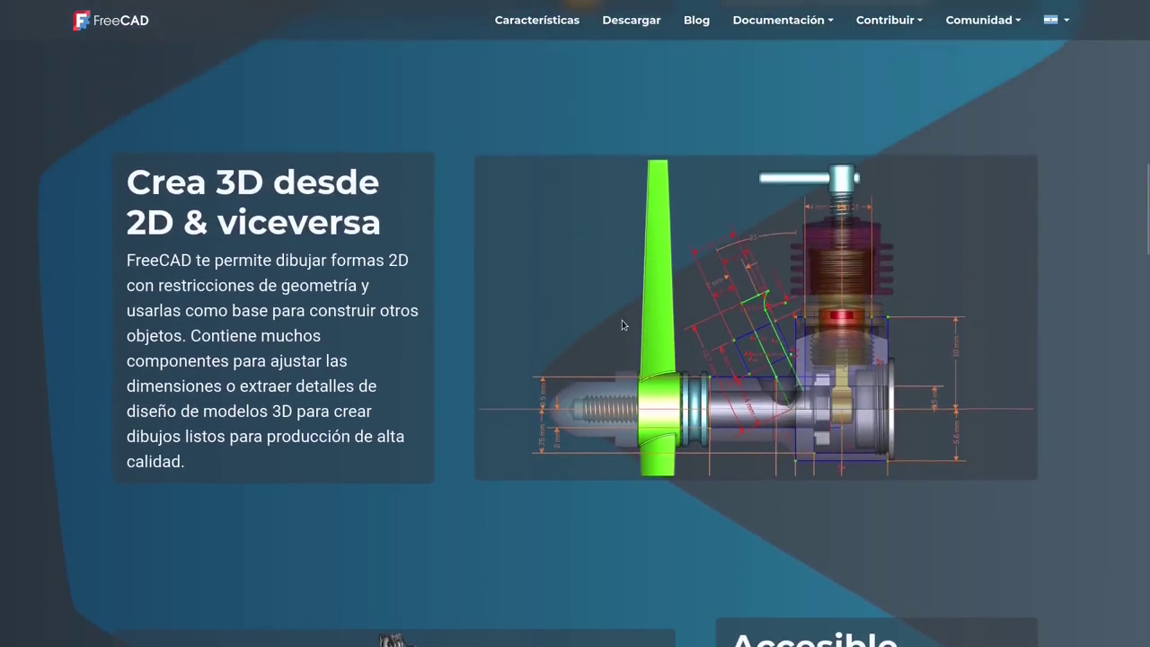
scroll(622, 324, up, 2)
scroll(621, 325, up, 4)
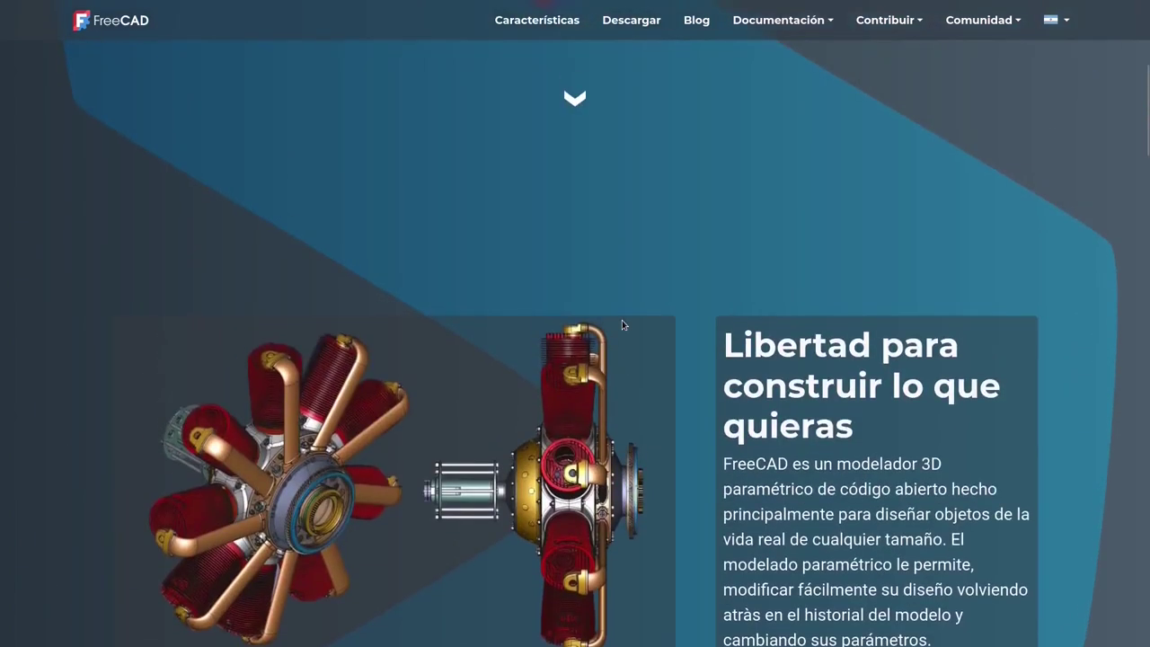
scroll(621, 324, up, 1)
scroll(622, 324, up, 2)
scroll(621, 324, up, 2)
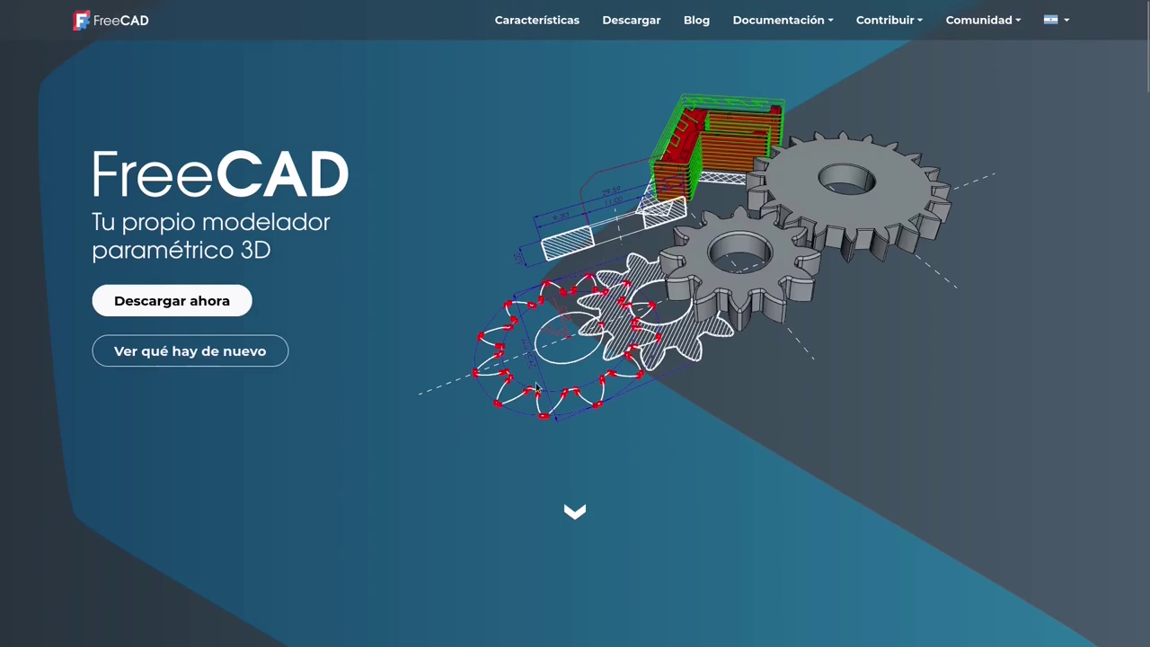
scroll(425, 487, down, 1)
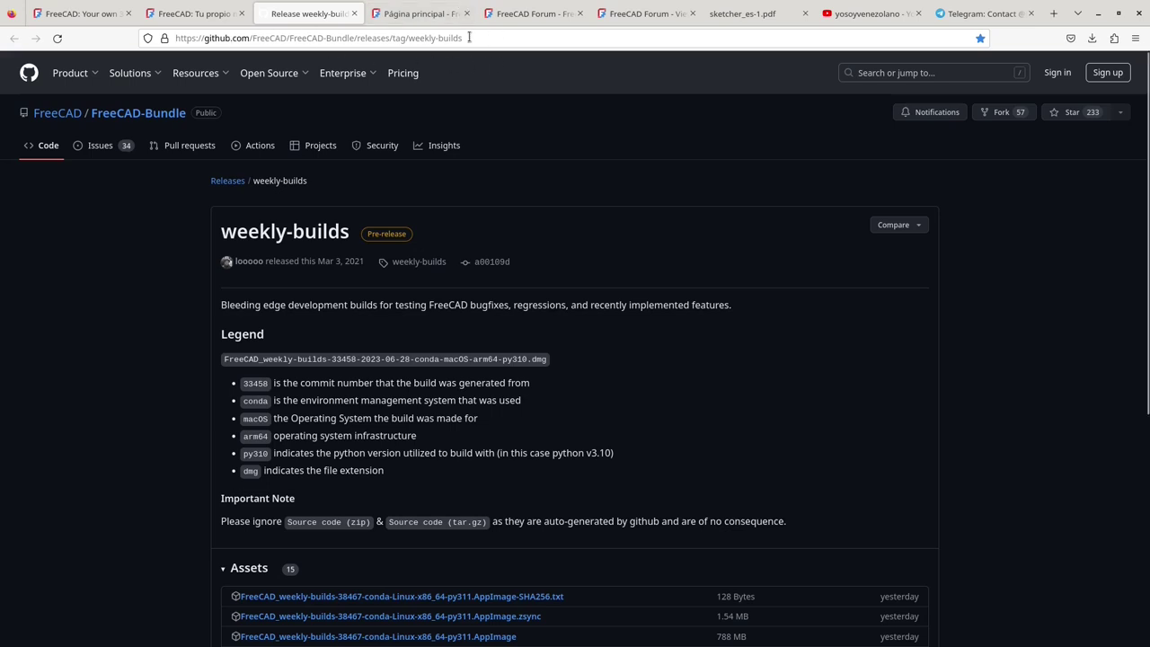
Scroll the weekly-builds release page down to its Assets list of downloadable builds
scroll(655, 403, down, 1)
scroll(655, 402, down, 3)
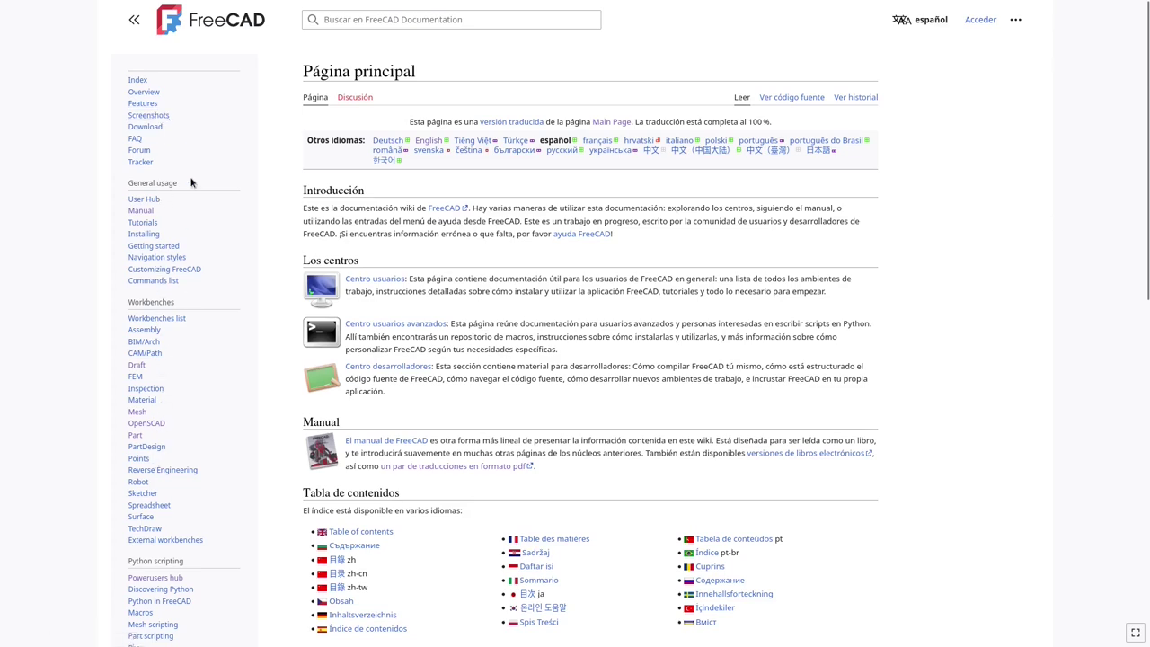
Scroll the Spanish wiki Página principal down to the Participa section and back up
scroll(170, 129, down, 5)
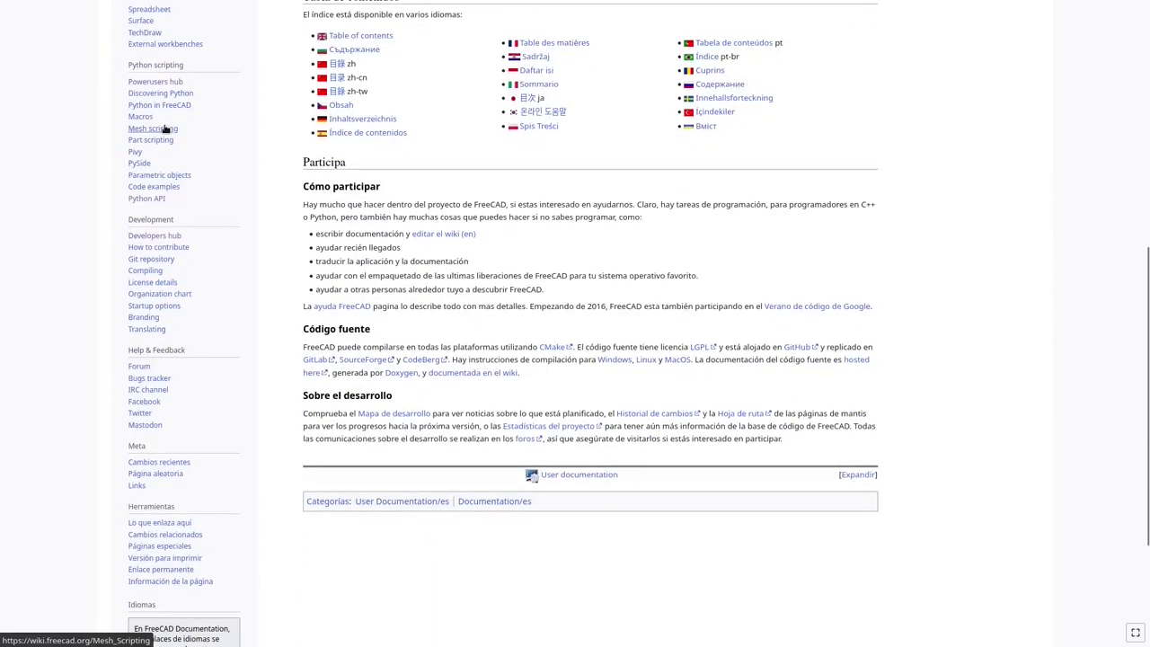
scroll(165, 128, down, 3)
scroll(579, 106, up, 10)
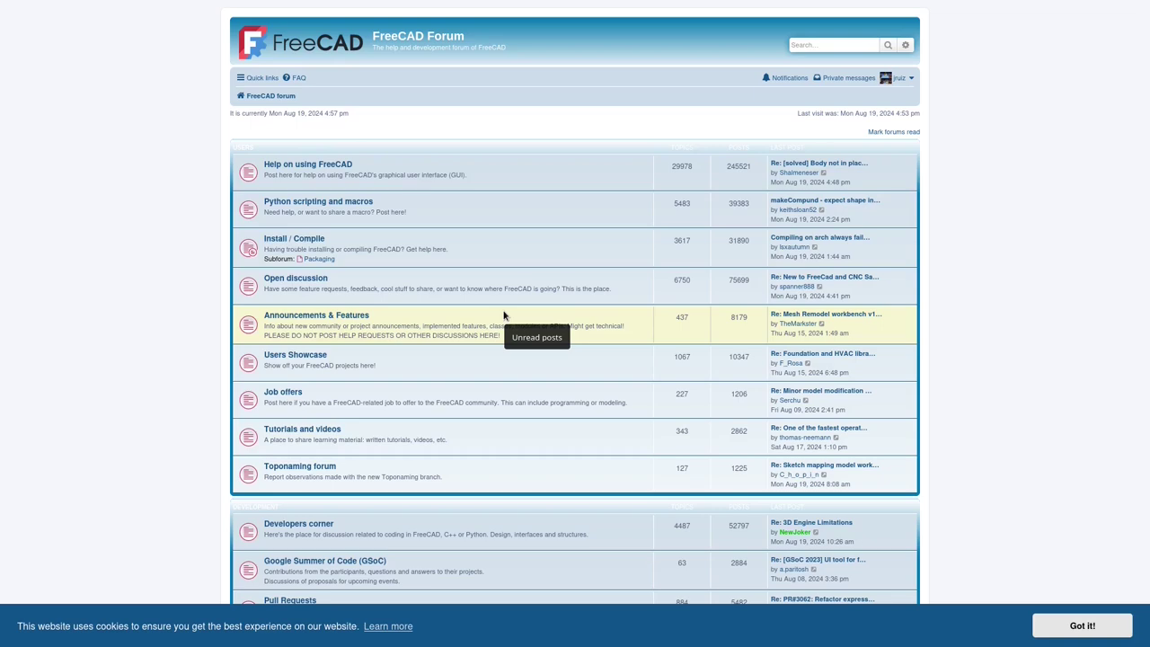
Scroll through the forum index boards like 'Help on using FreeCAD' and 'Open discussion', then back up
scroll(503, 315, down, 1)
scroll(503, 314, down, 2)
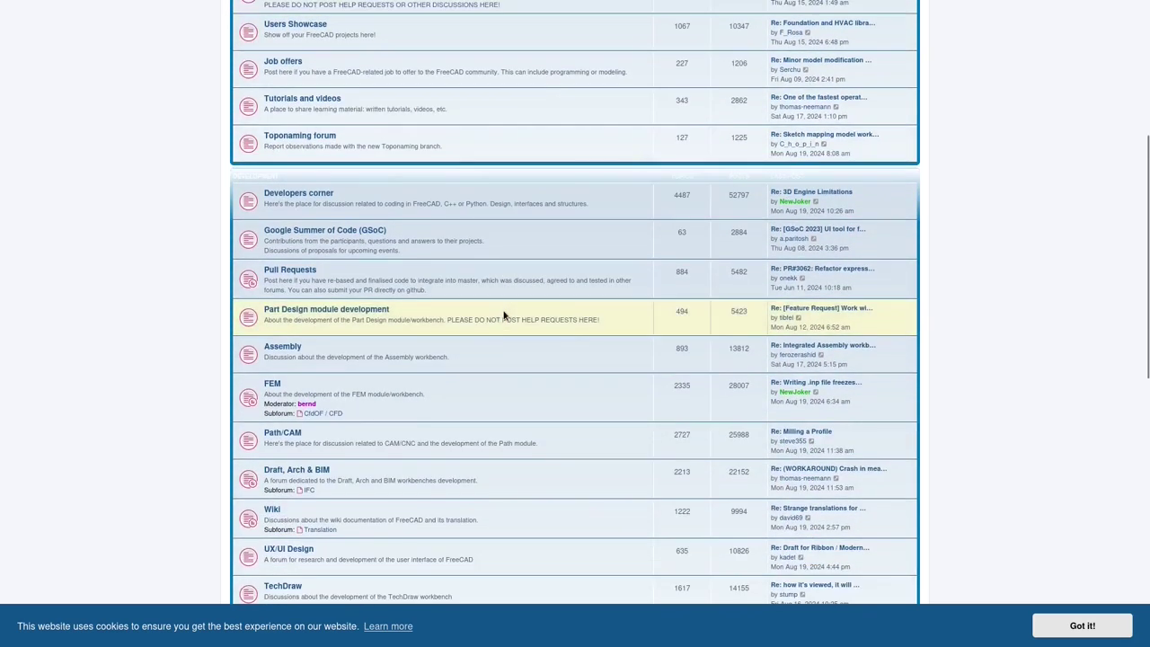
scroll(503, 314, down, 2)
scroll(503, 314, down, 2)
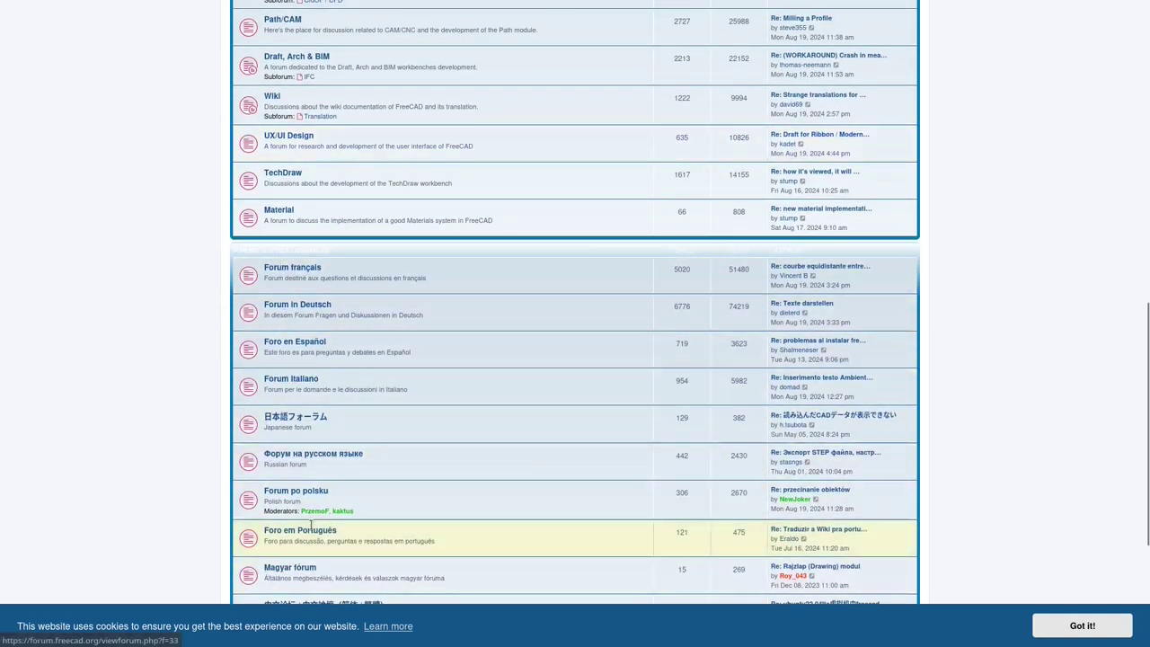
scroll(424, 389, up, 1)
scroll(425, 389, up, 5)
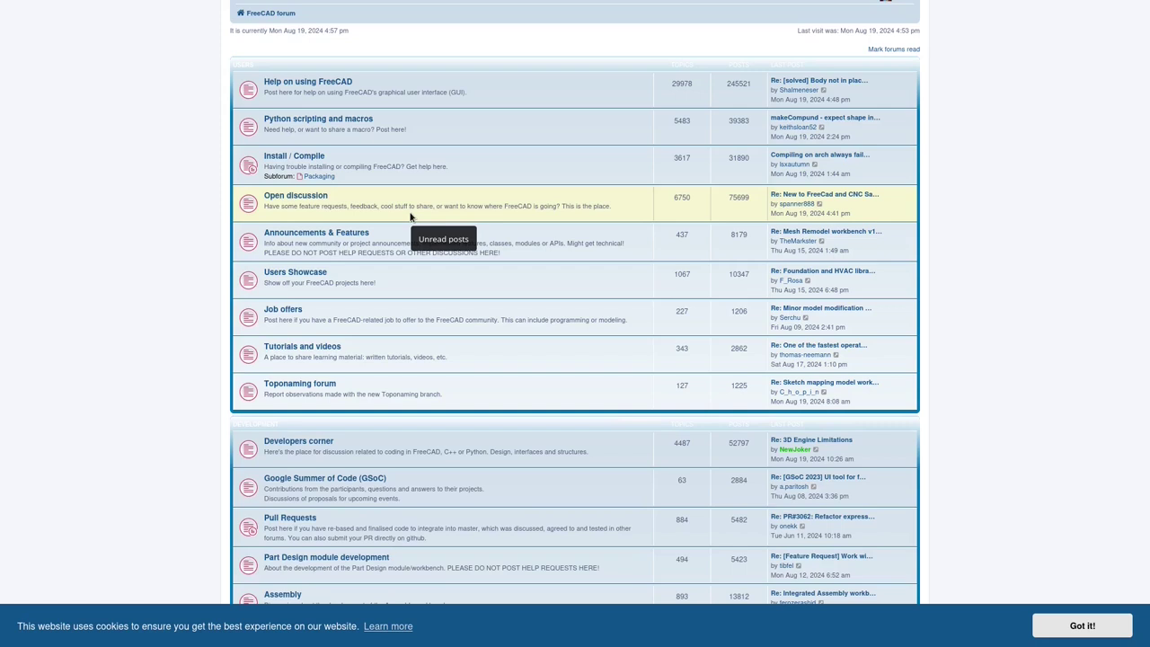
scroll(618, 278, up, 1)
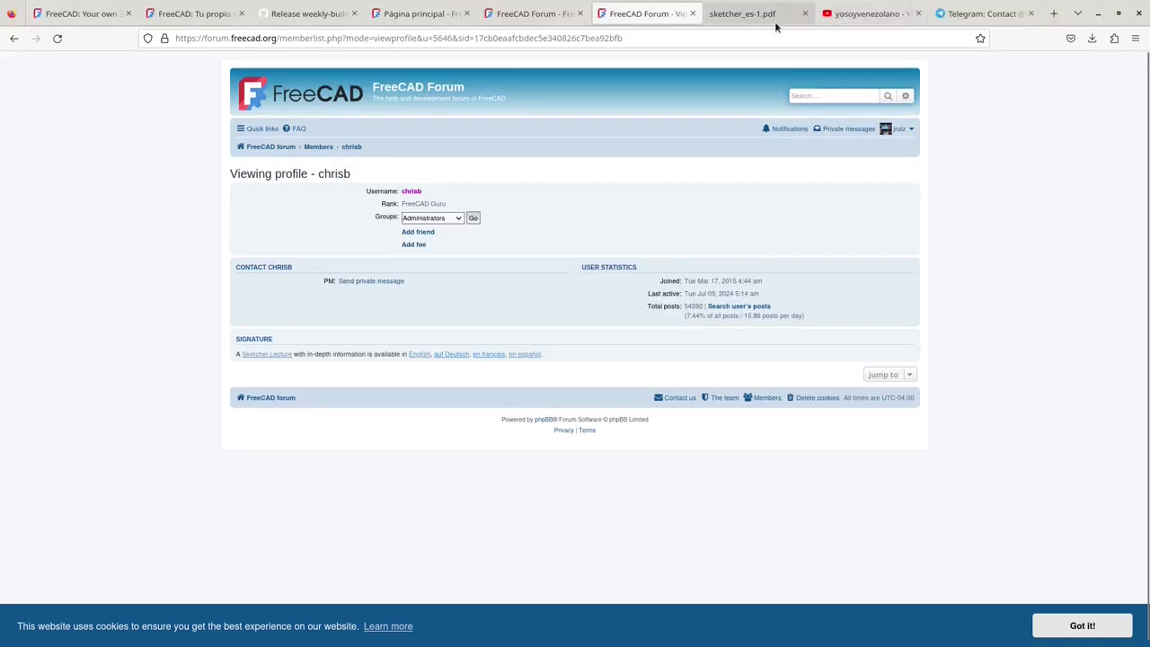
Show the YouTube channel fullscreen and browse its playlists such as 'De concursos' and 'FreeCAD Motion'
click(849, 14)
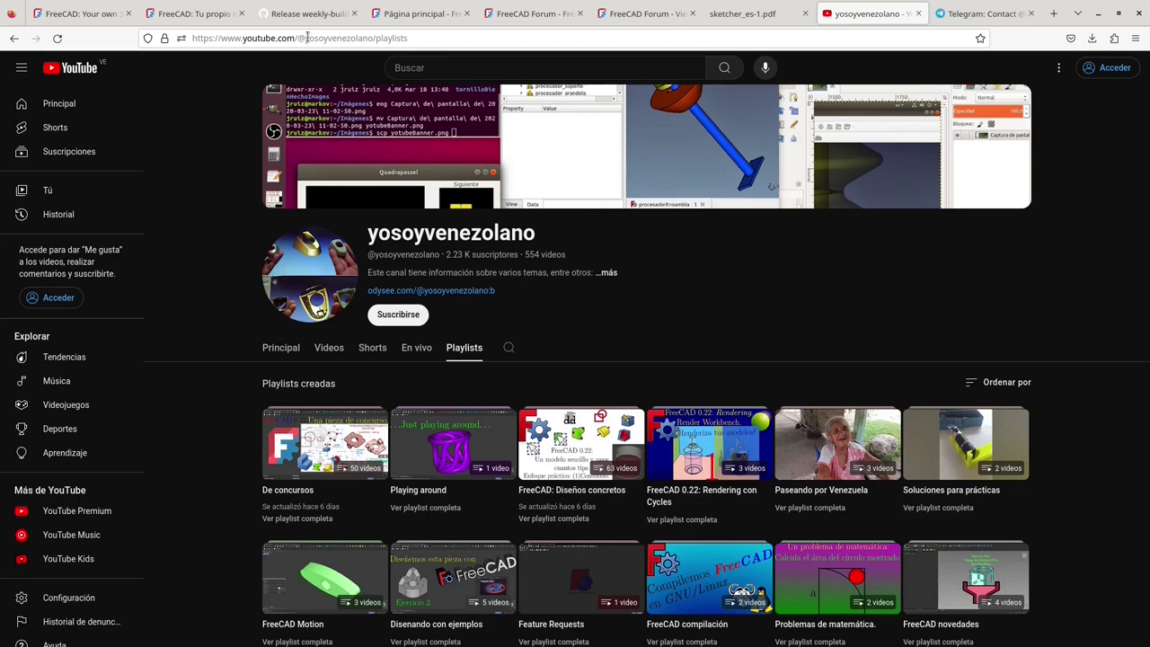
key(F11)
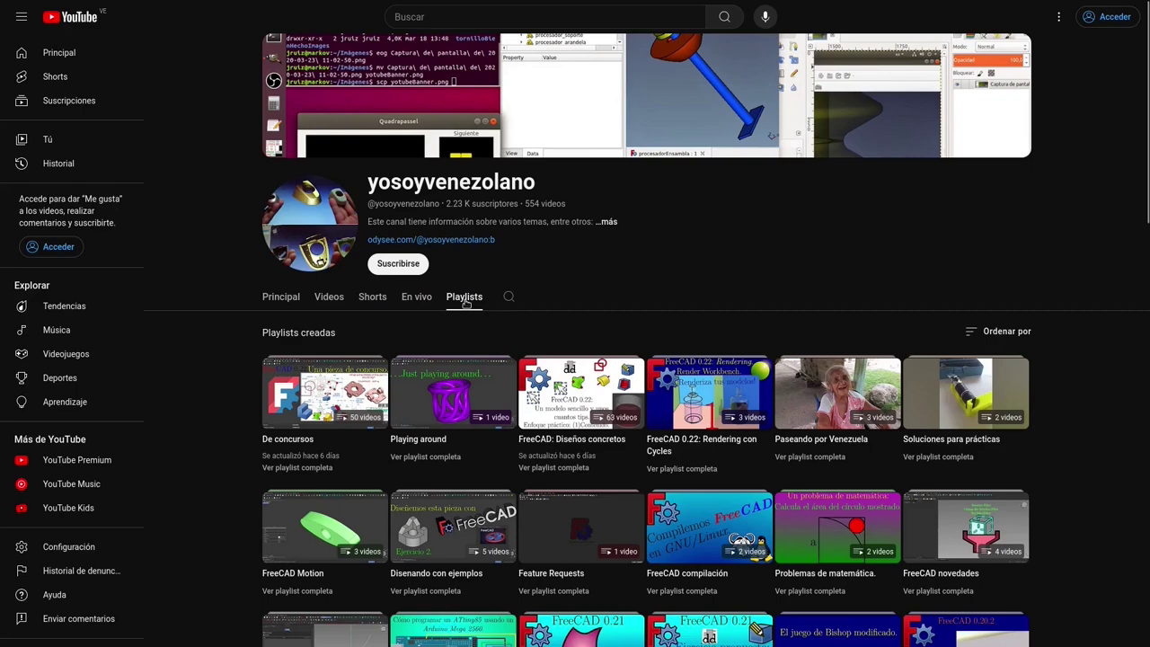
mouse_move(325, 442)
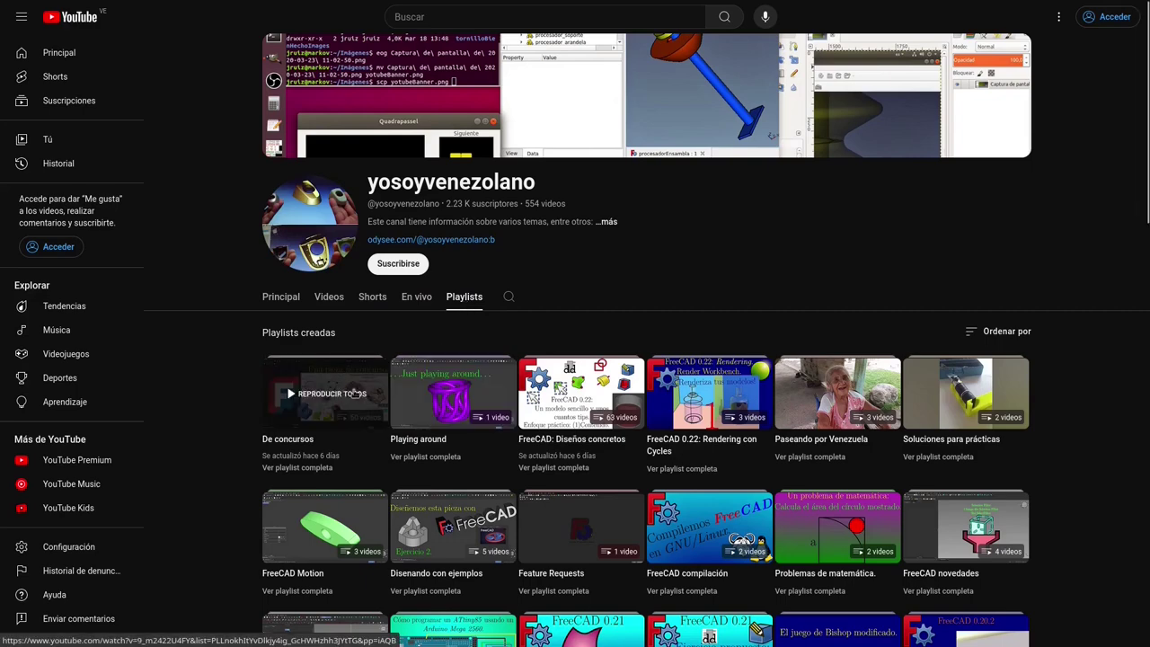
scroll(629, 422, down, 3)
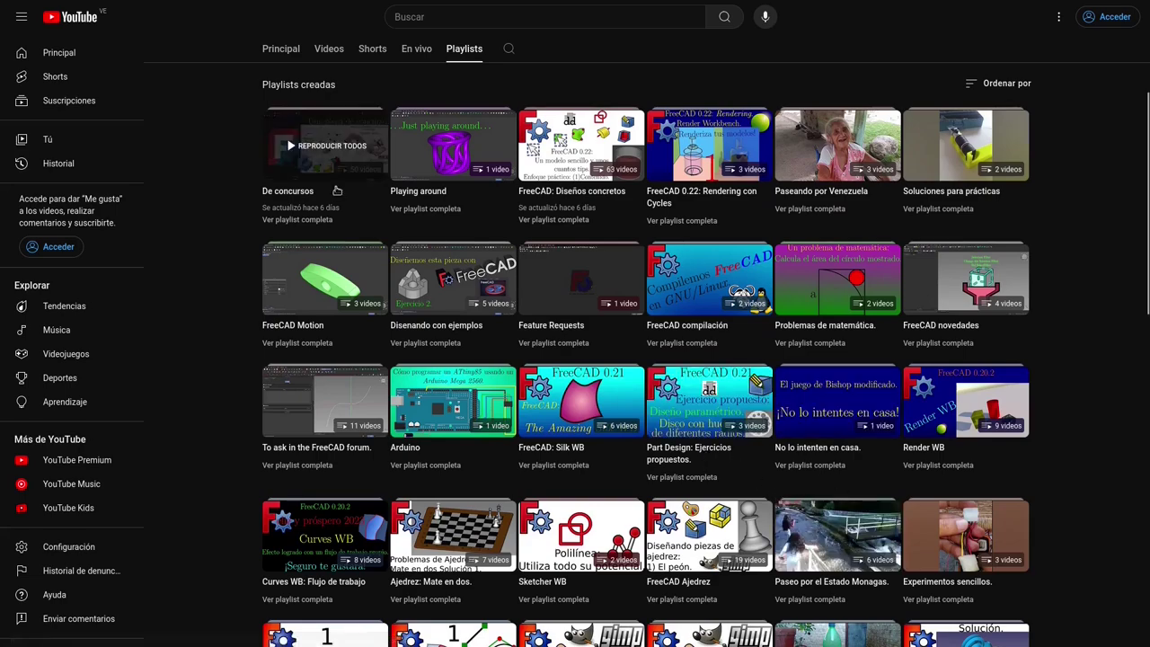
scroll(844, 404, down, 5)
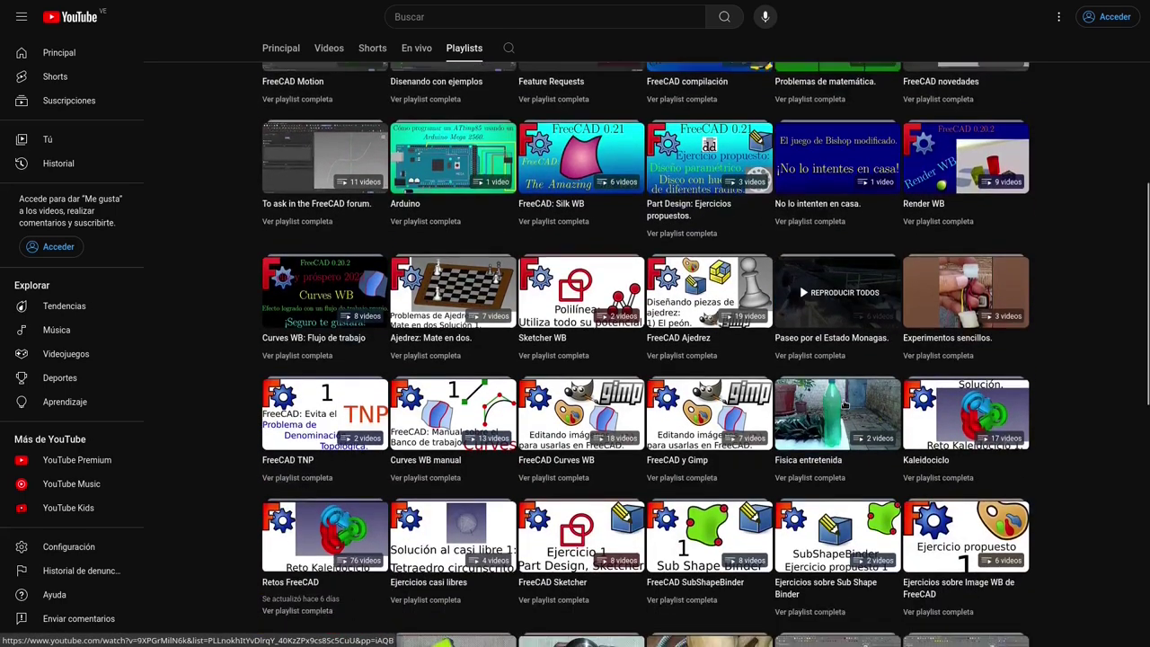
scroll(755, 262, up, 10)
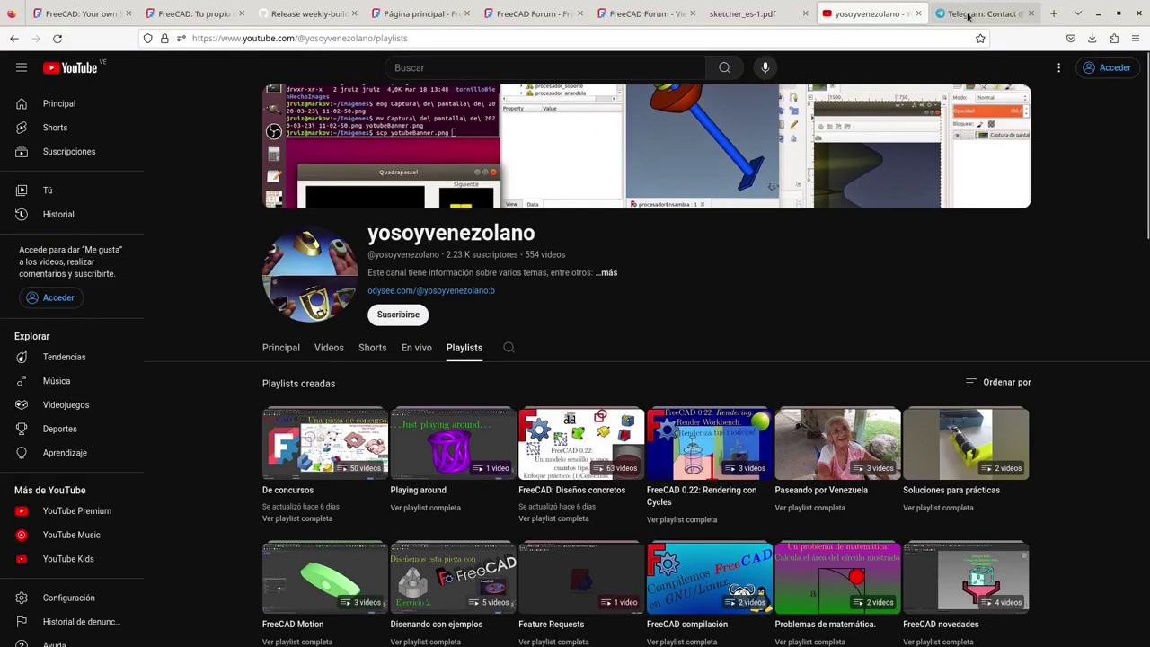
Switch to the 'FreeCAD en castellano' chat in Telegram
click(970, 16)
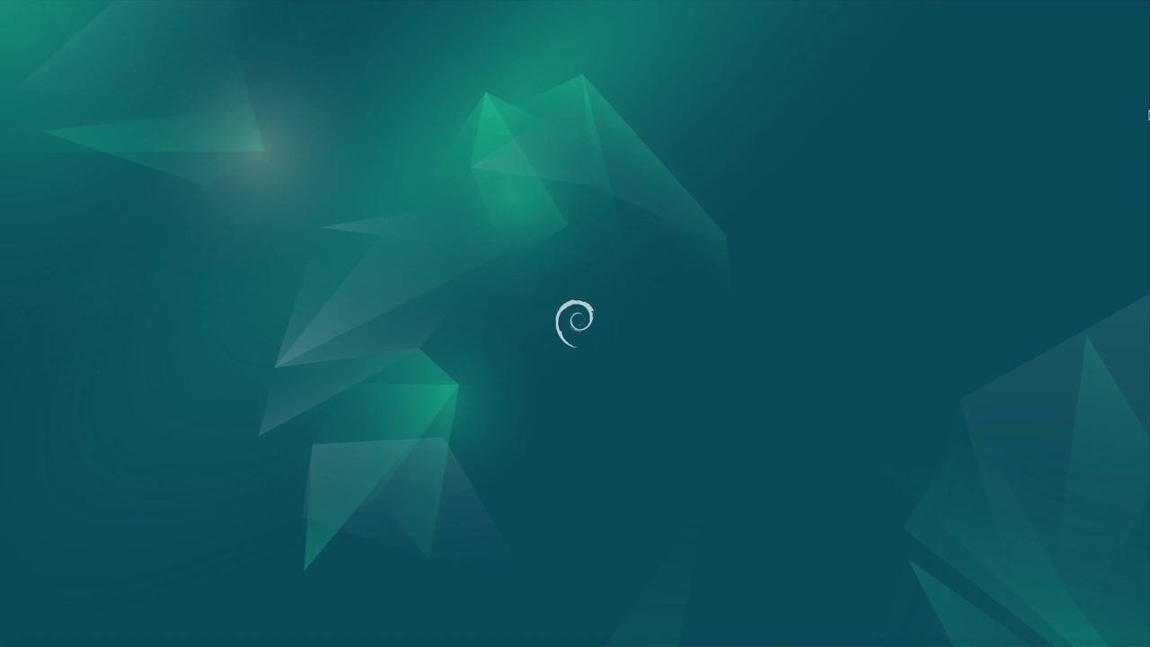
Launch the FreeCAD weekly-build AppImage by pasting its path into the run-command box
key(alt+F2)
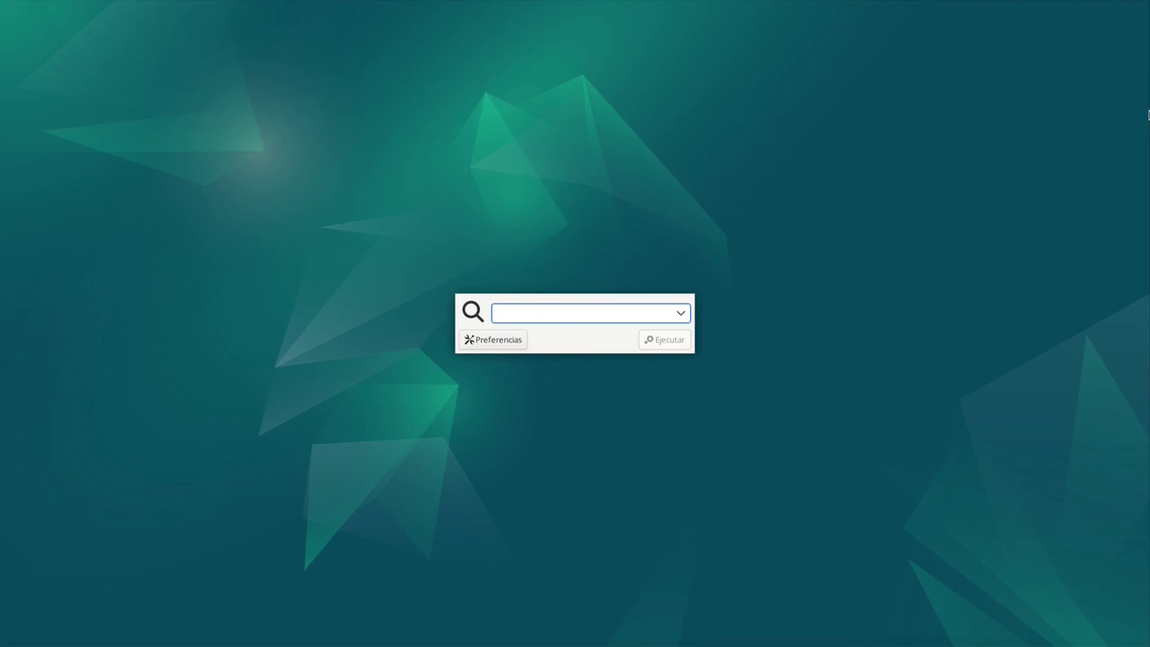
right_click(591, 307)
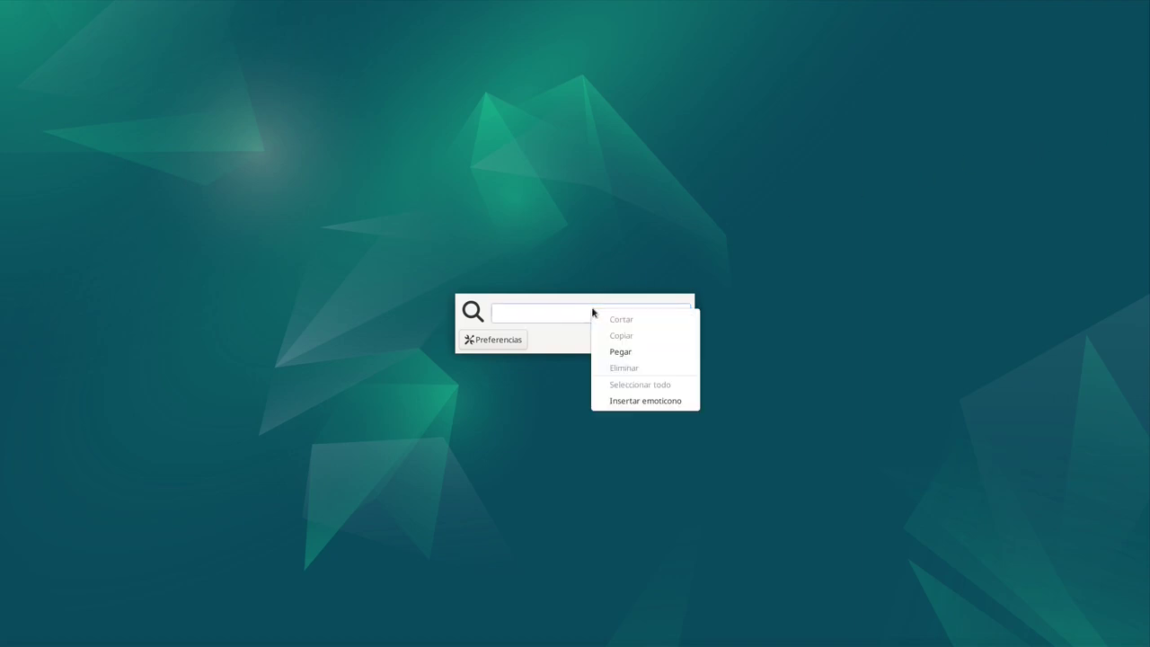
click(618, 352)
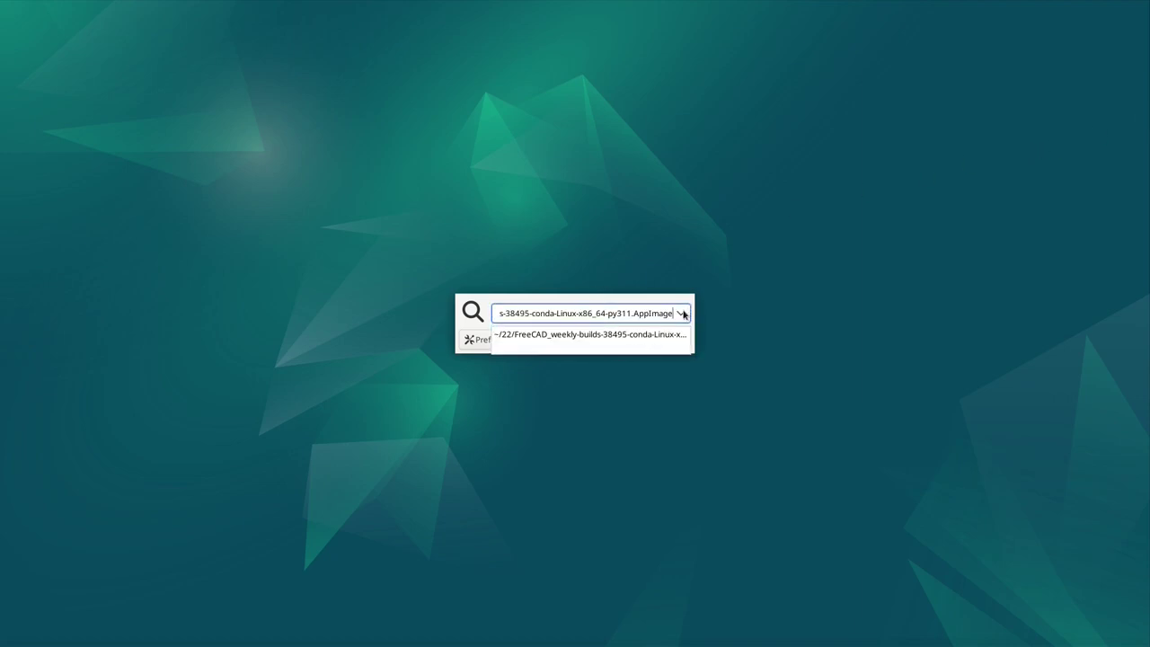
key(Return)
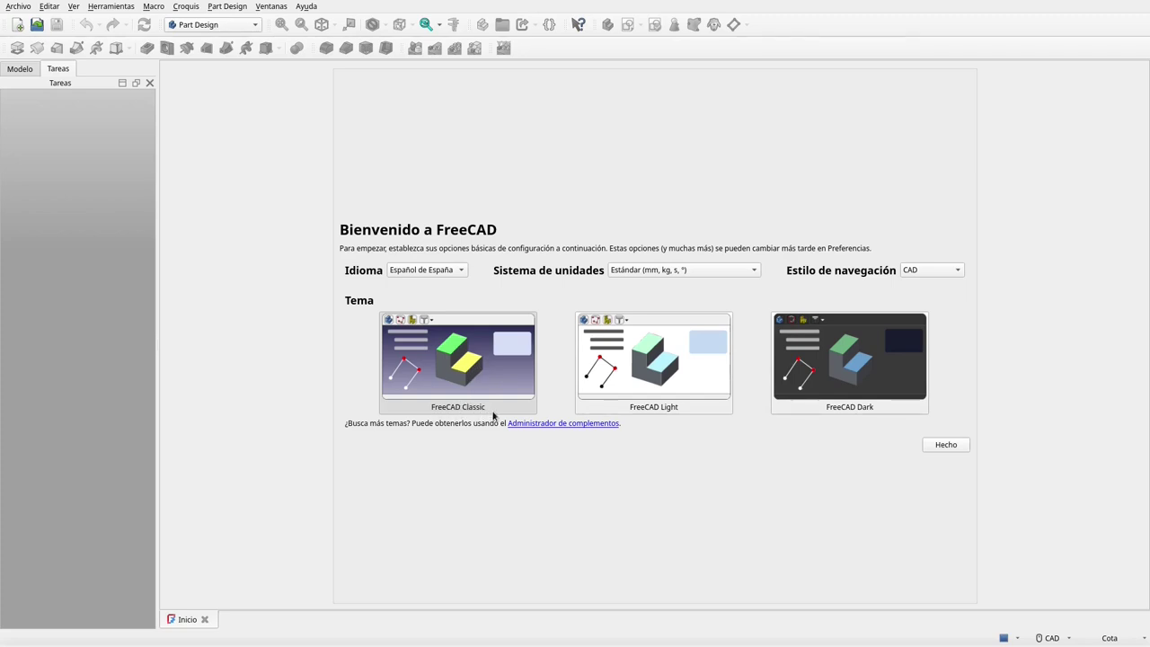
Create a new empty 'Sin nombre' document, glance at its Model and Tasks panels, then return to Inicio
click(17, 28)
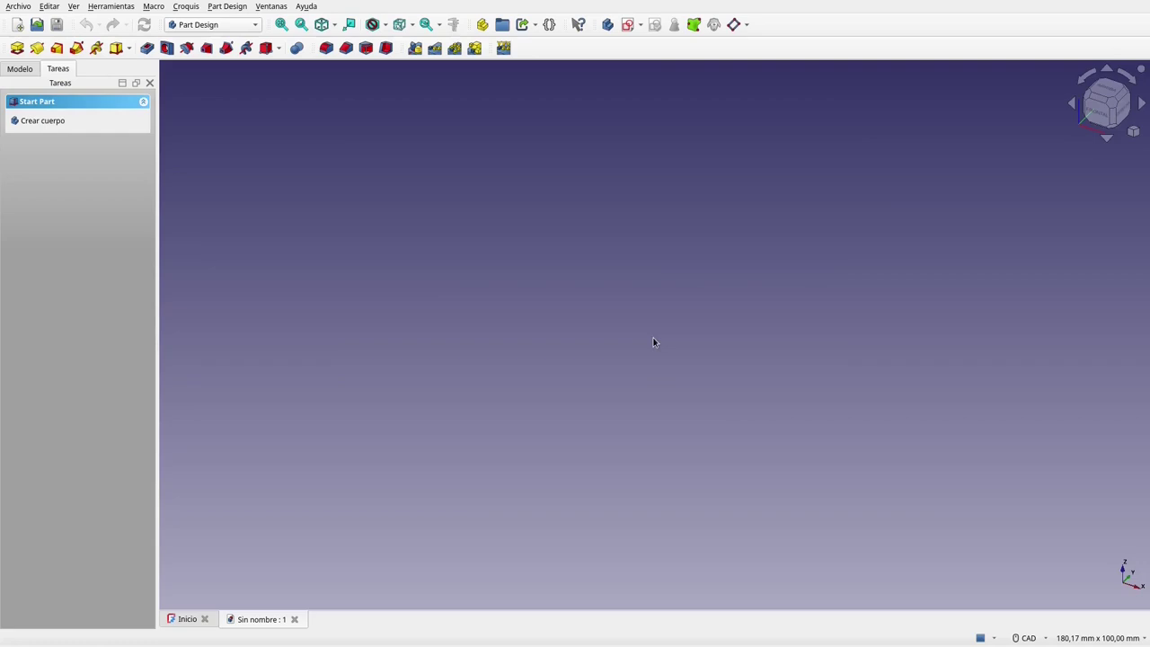
click(23, 71)
click(54, 71)
click(24, 72)
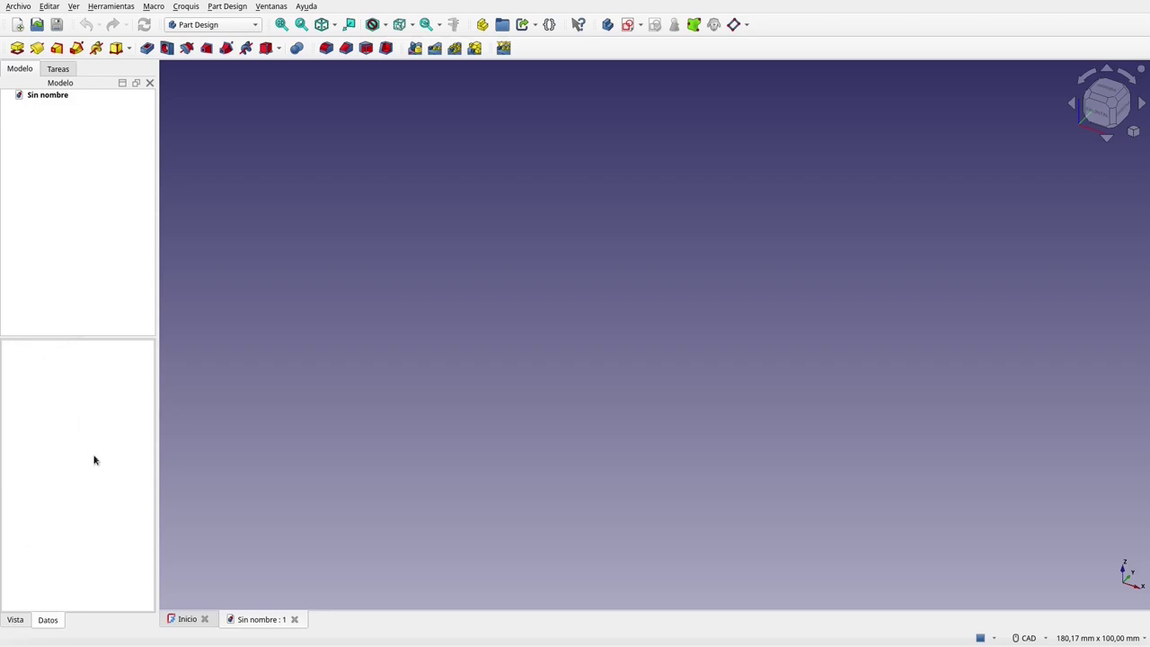
click(181, 619)
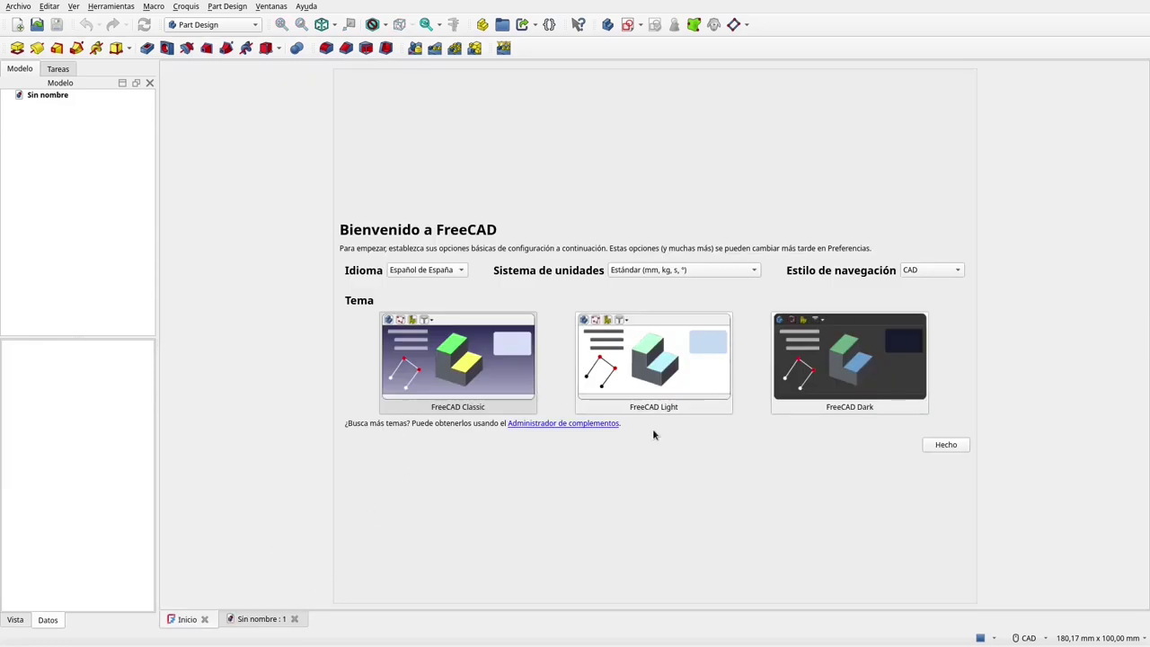
Apply the FreeCAD Light theme from the start page and view the empty document
click(251, 618)
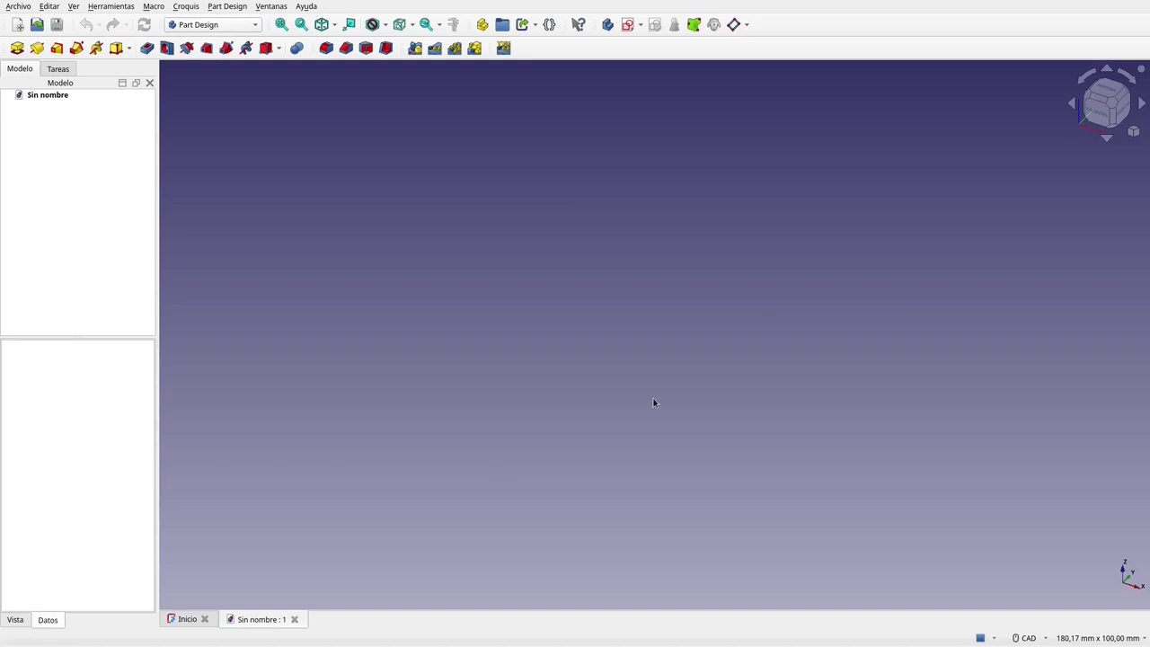
click(187, 618)
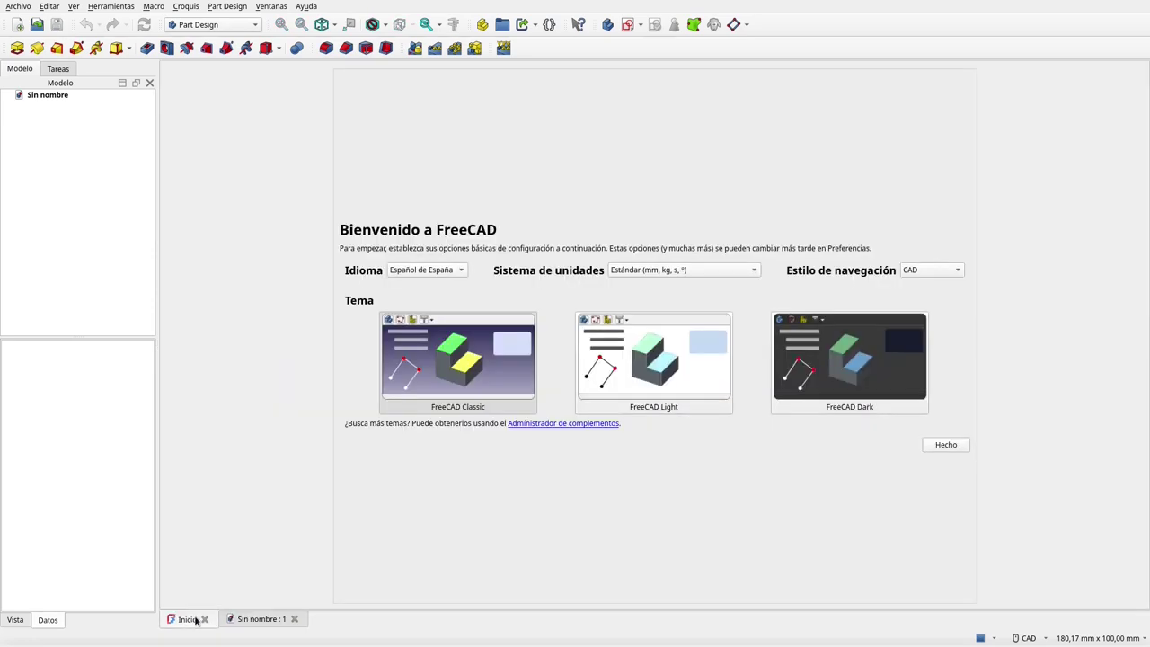
click(663, 379)
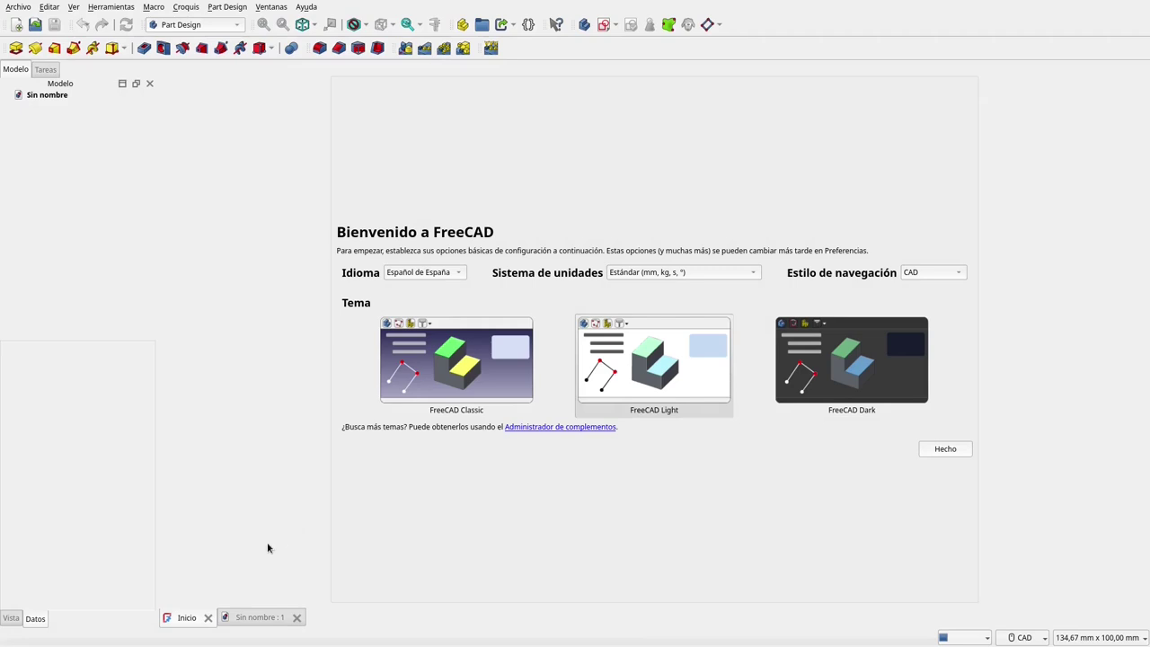
click(248, 619)
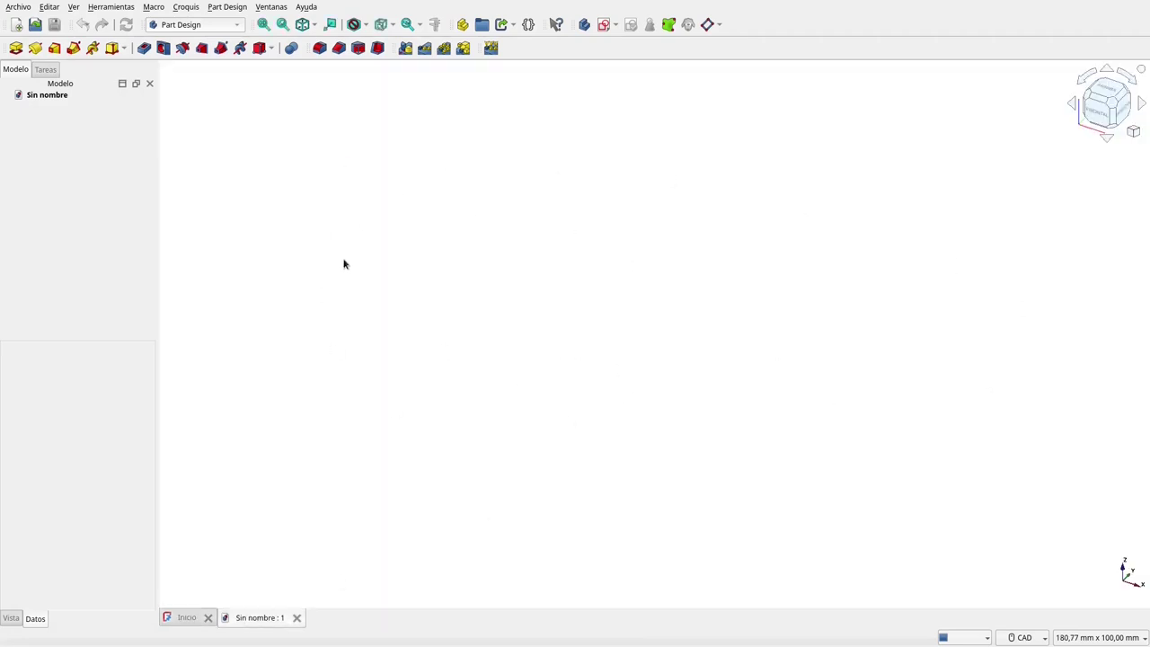
Switch to the FreeCAD Dark theme and return to the 'Sin nombre' model tree
click(191, 622)
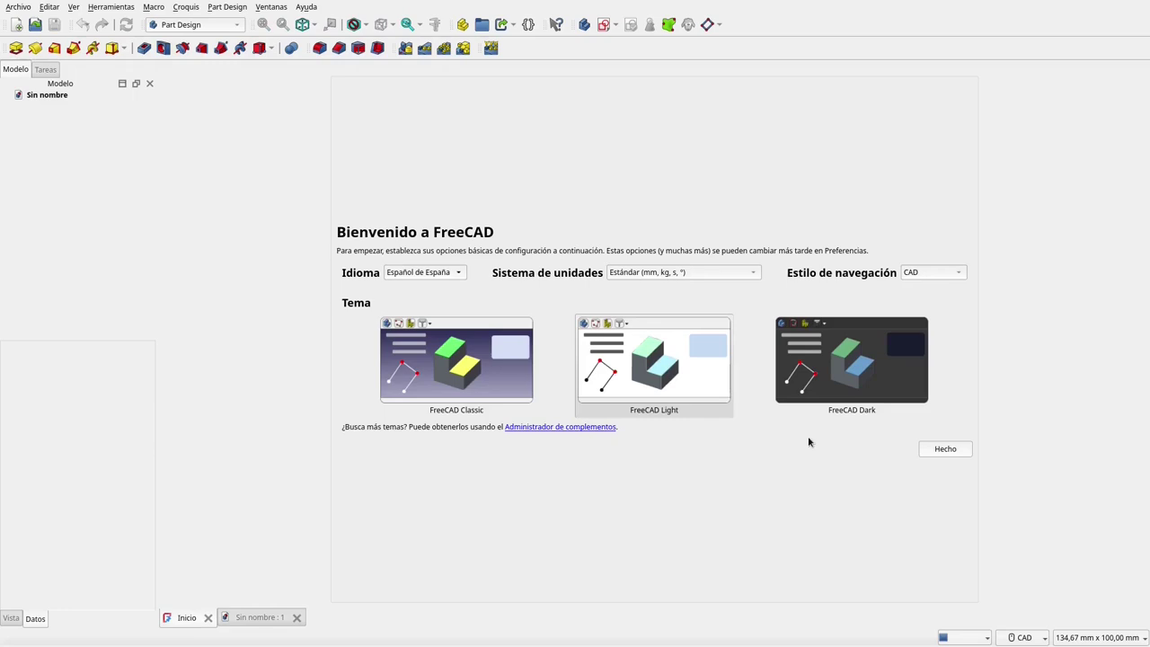
click(834, 379)
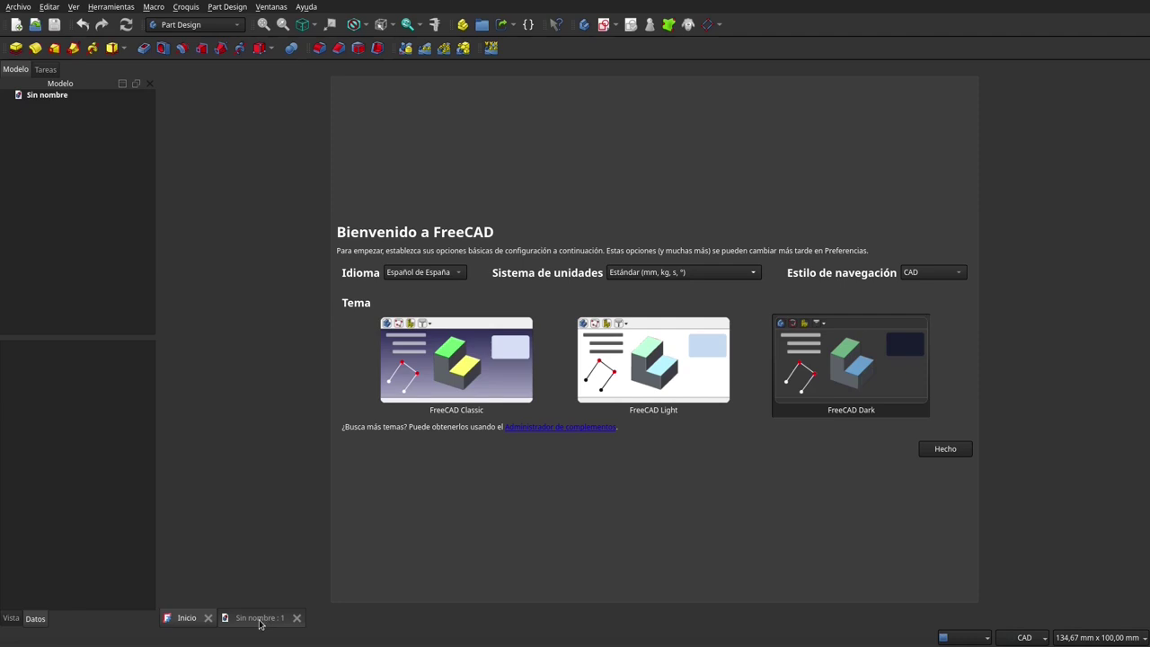
click(260, 620)
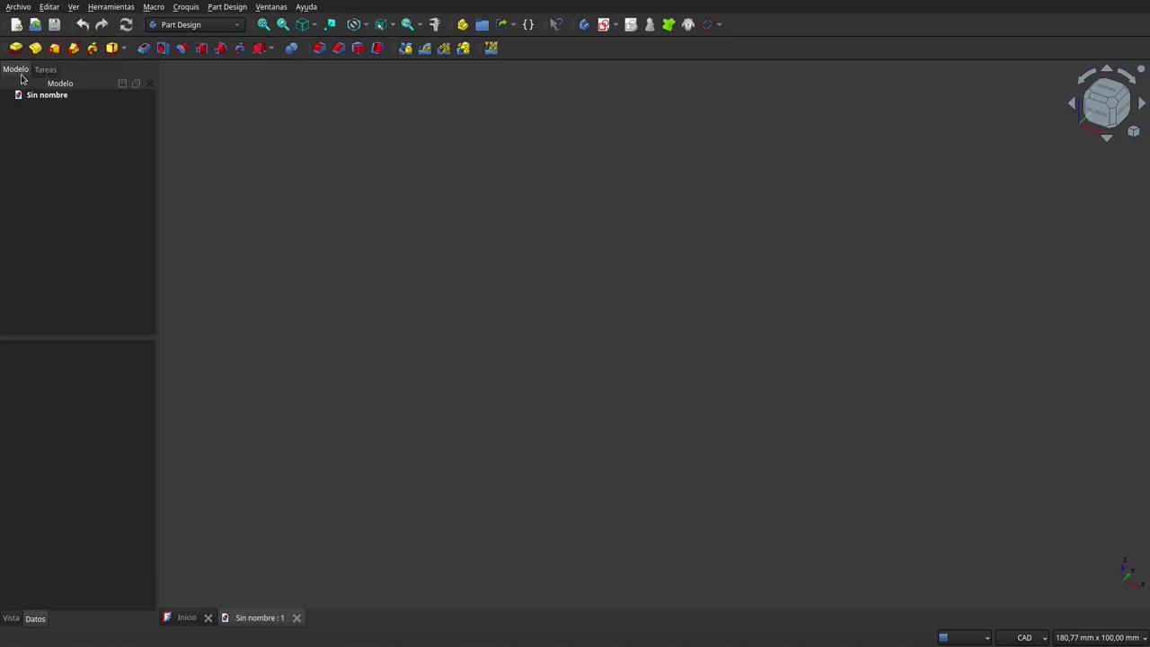
click(39, 71)
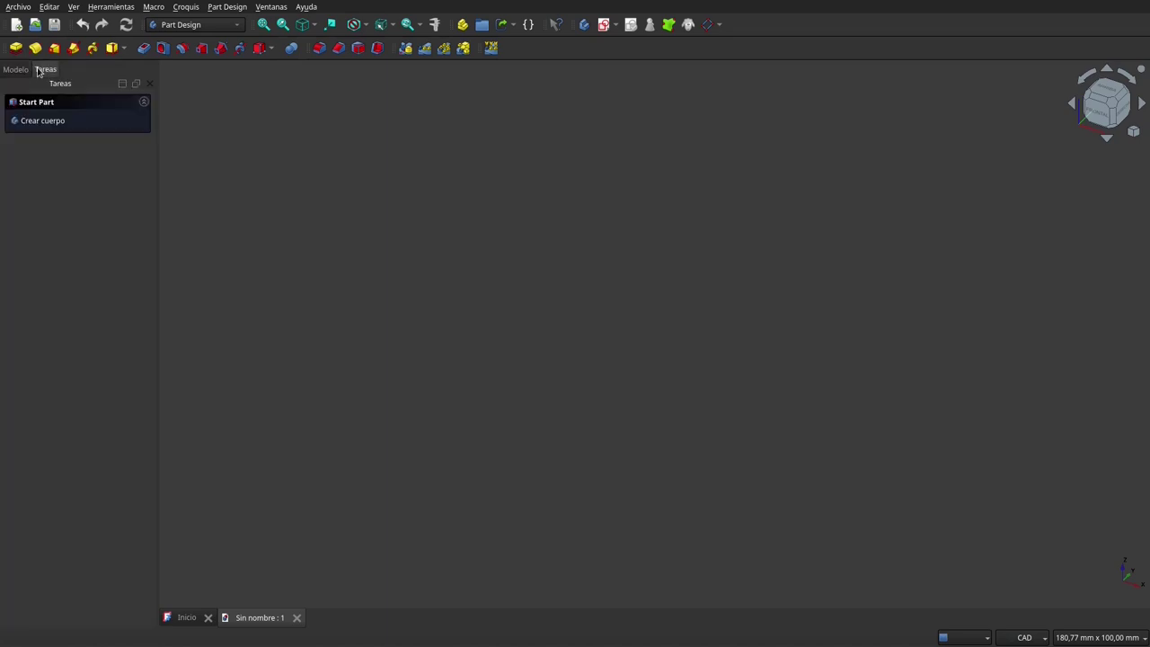
click(16, 70)
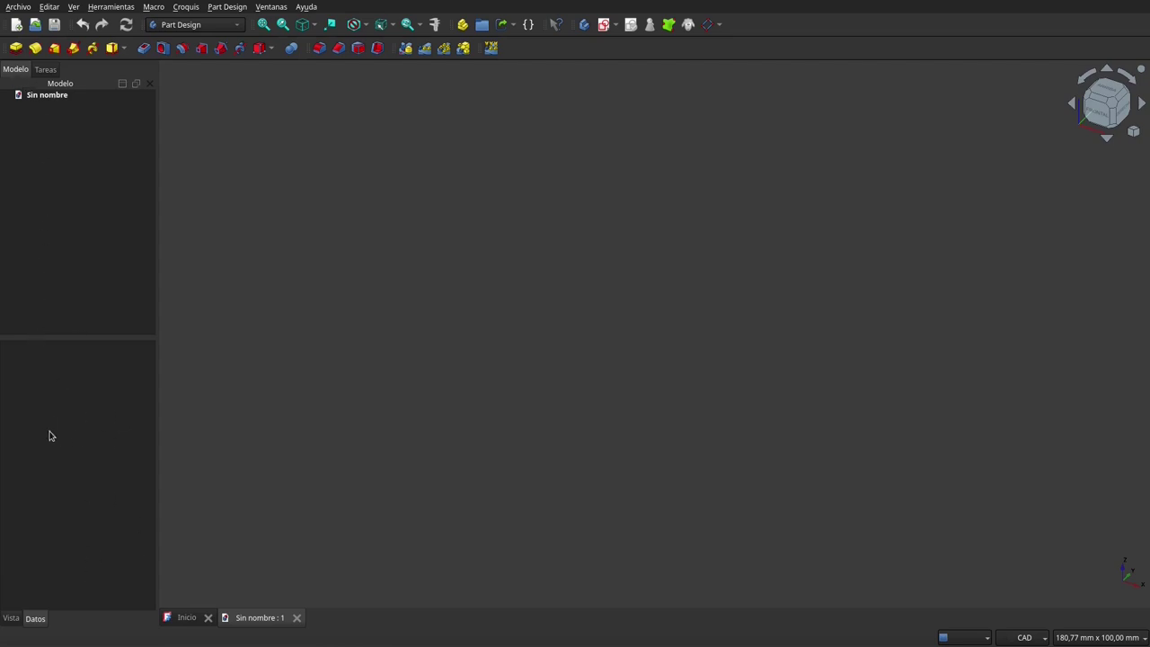
Switch to the Part workbench and add a solid cube 'Cubo'
click(226, 31)
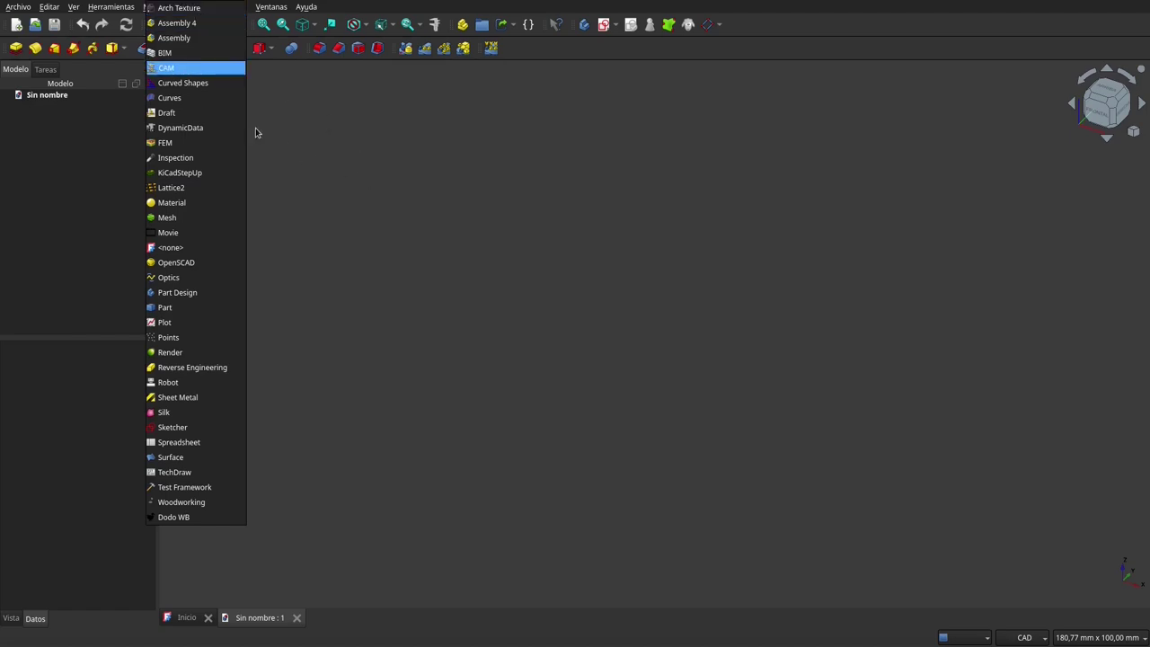
click(216, 307)
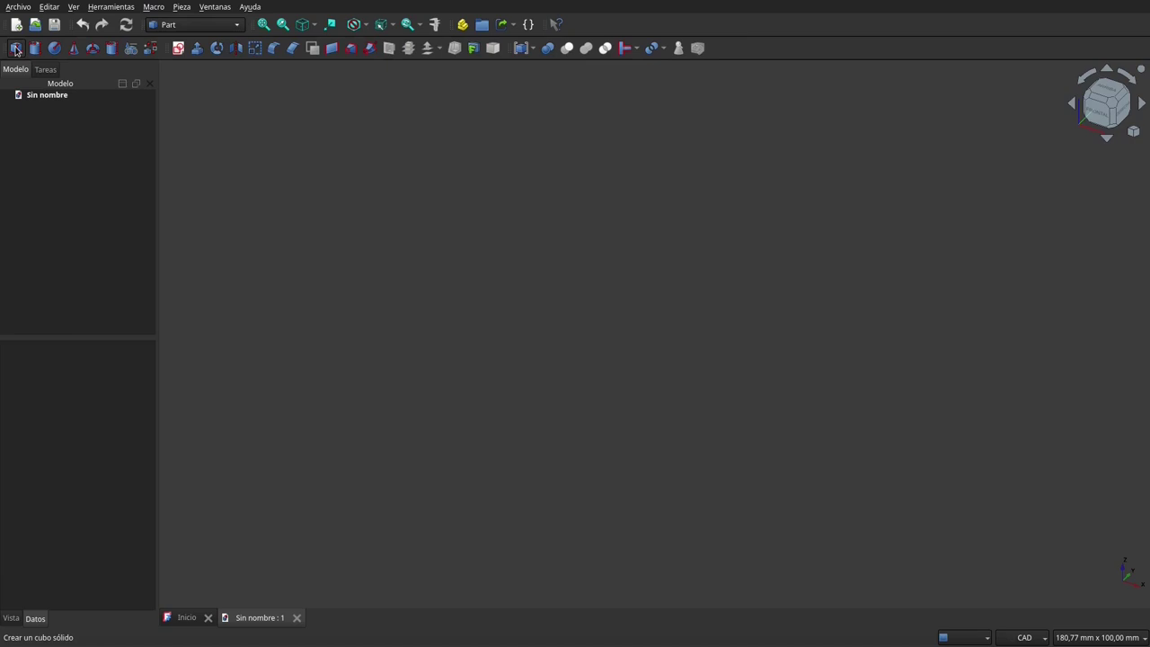
click(15, 48)
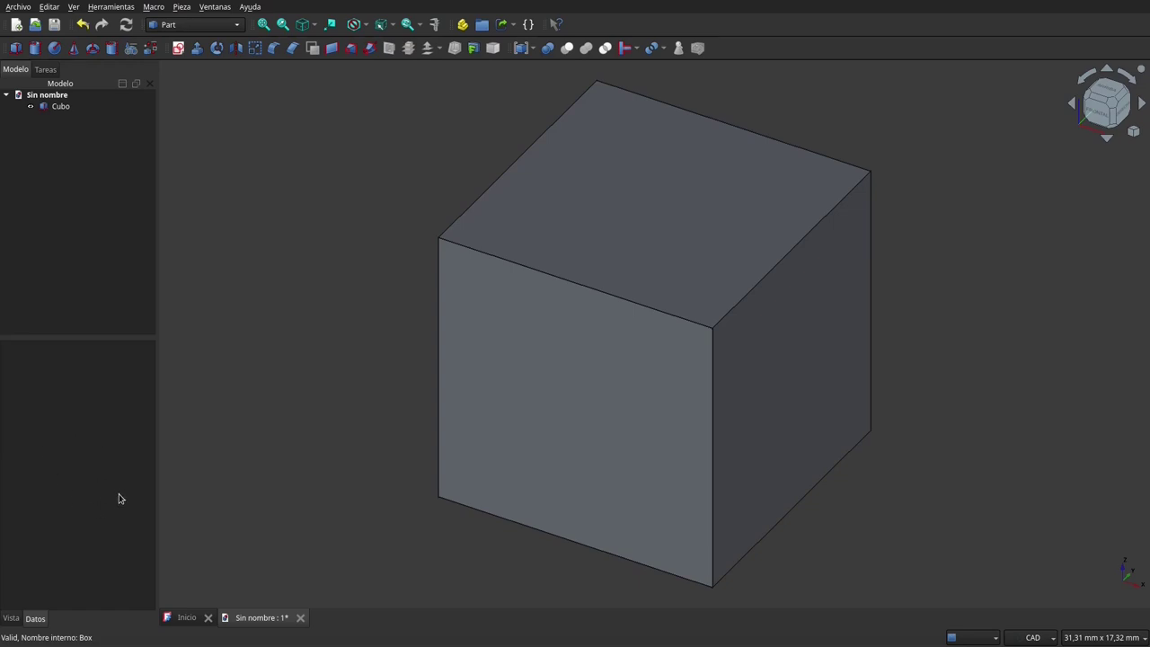
Select Cubo and widen the model panel to show its properties
click(56, 107)
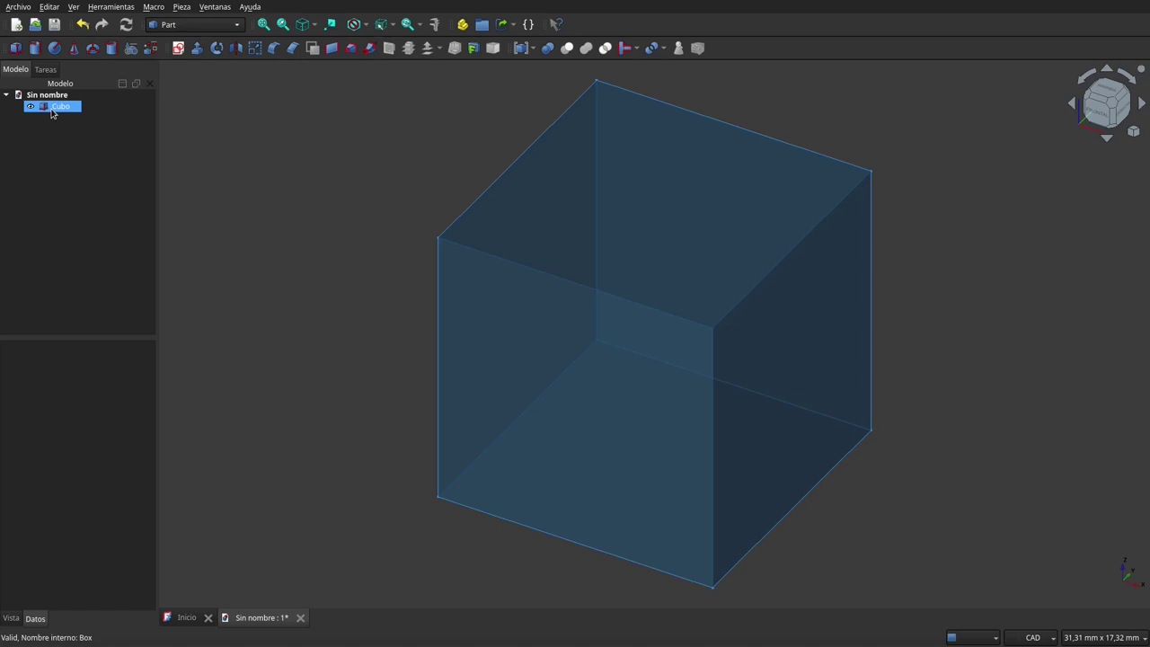
click(52, 108)
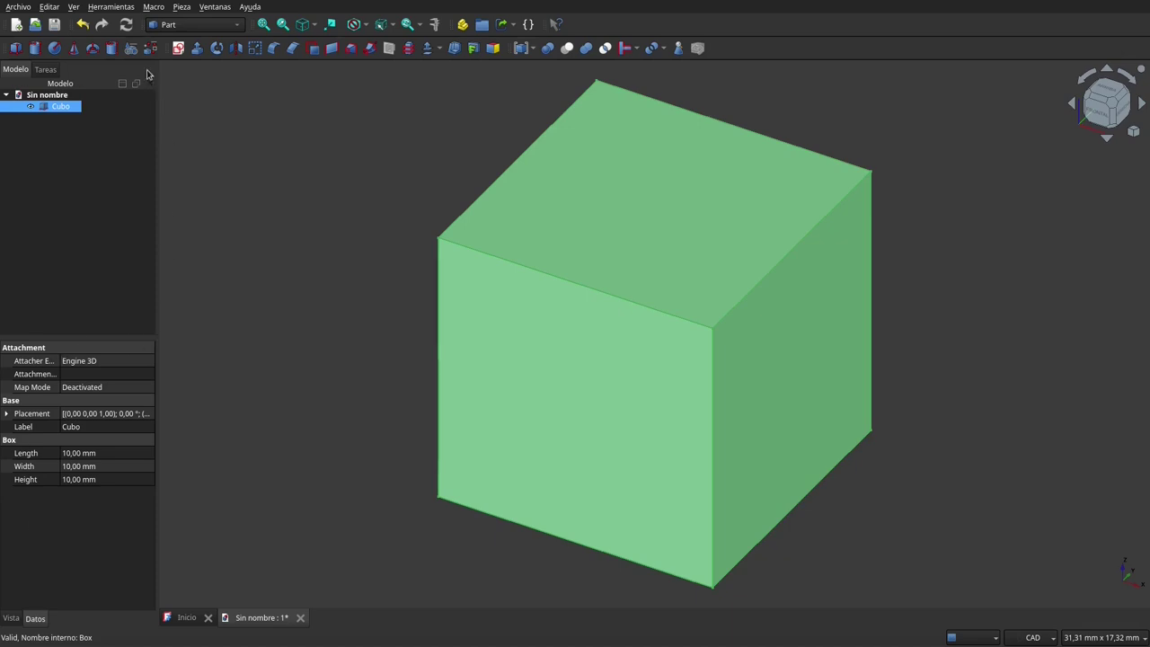
drag(155, 104, 276, 146)
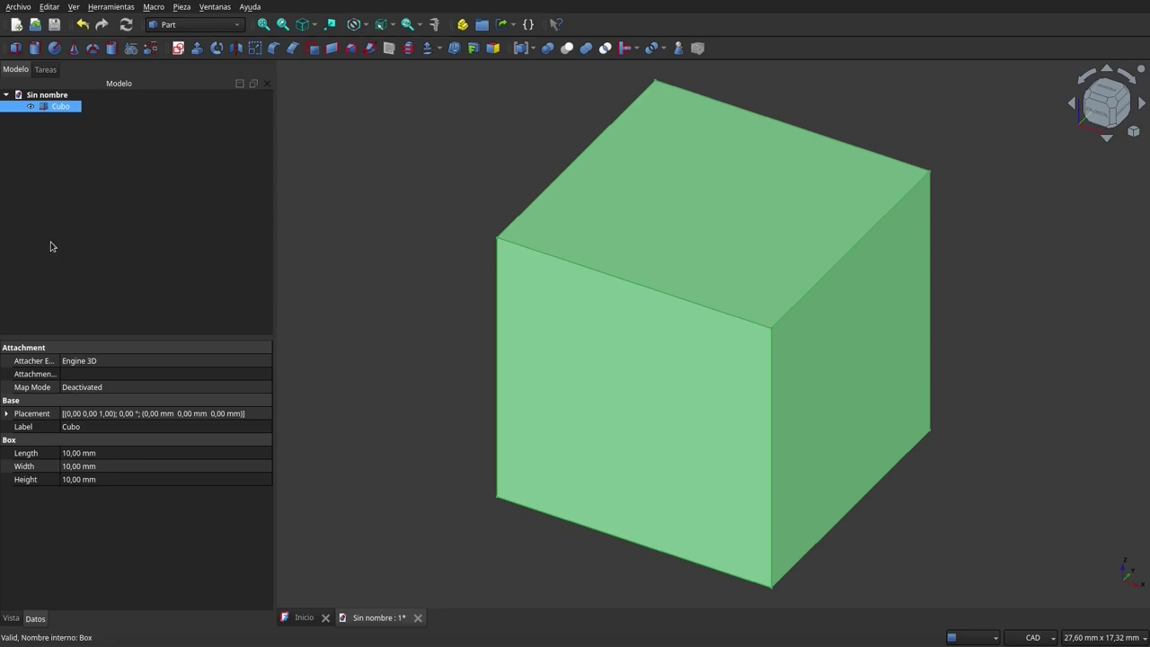
Set Cubo's Length to 25 mm, Width to 1 mm and Height to 1 mm
click(88, 454)
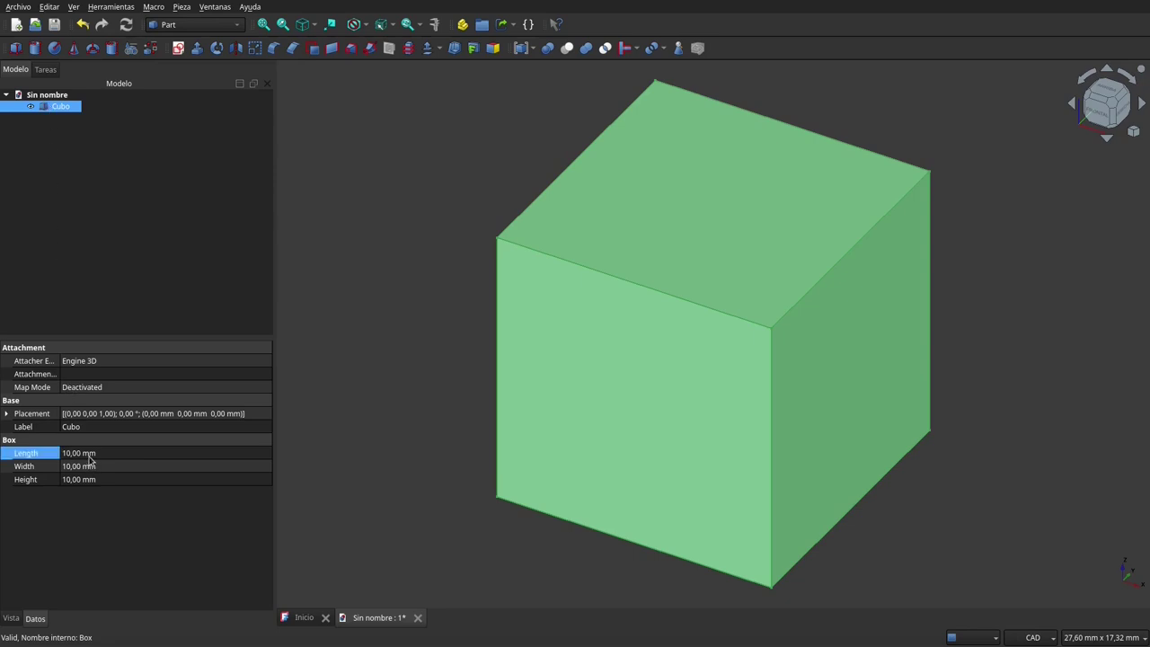
scroll(88, 455, up, 3)
scroll(88, 455, up, 6)
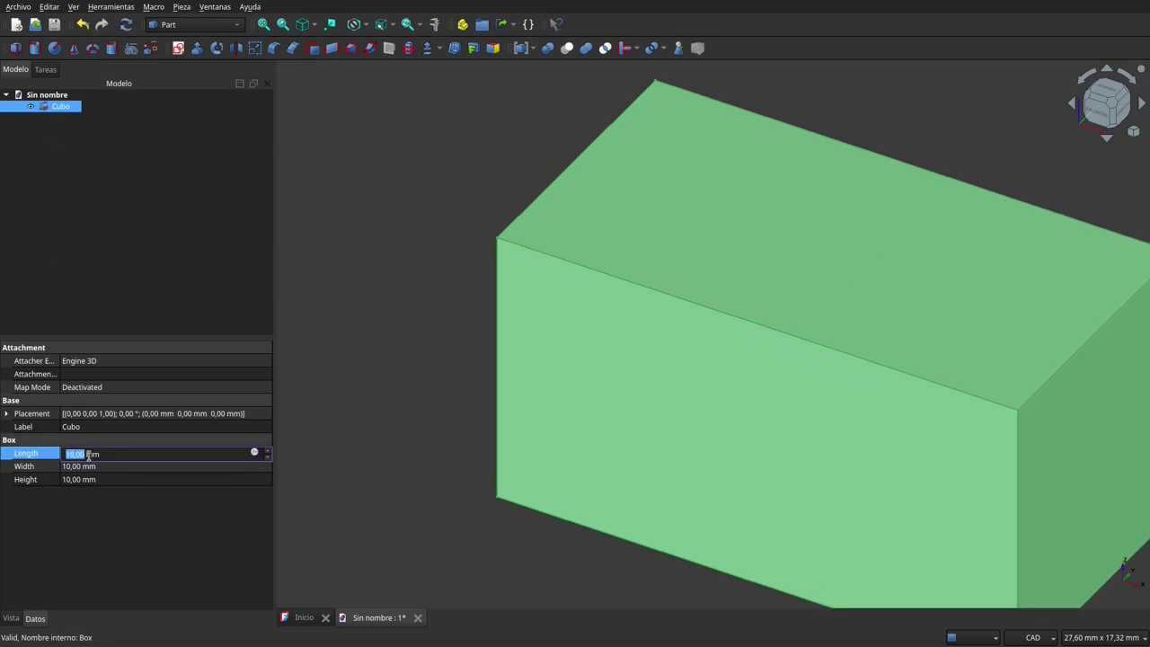
scroll(88, 454, up, 5)
click(89, 467)
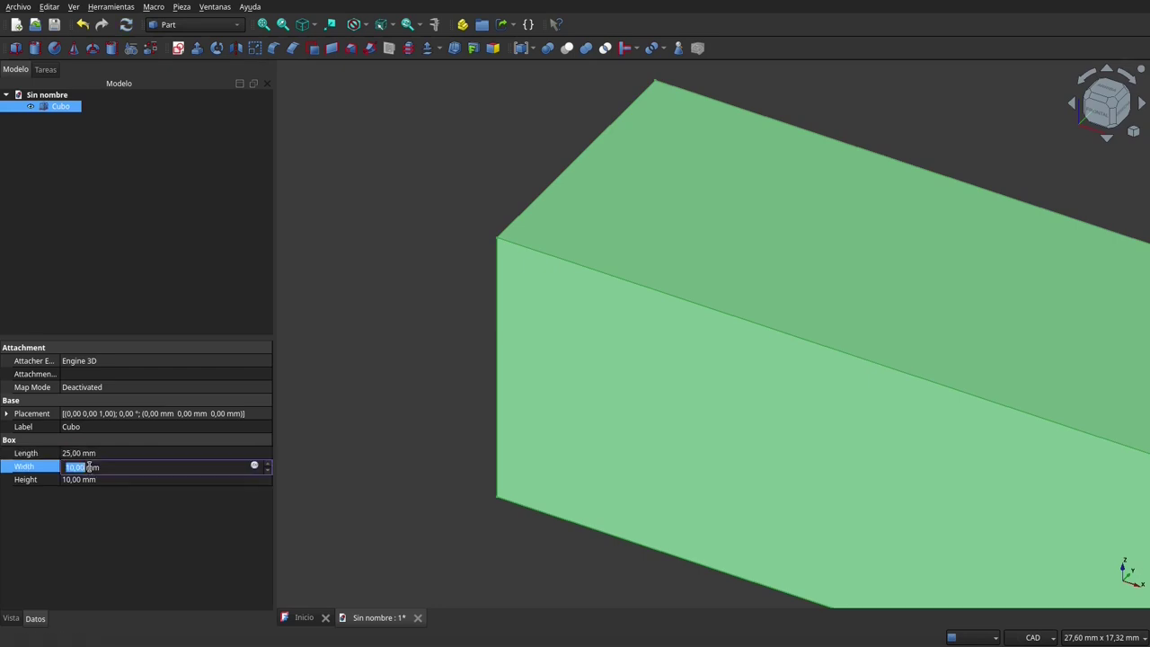
scroll(89, 466, down, 2)
scroll(90, 466, down, 2)
scroll(89, 466, down, 2)
scroll(90, 466, down, 1)
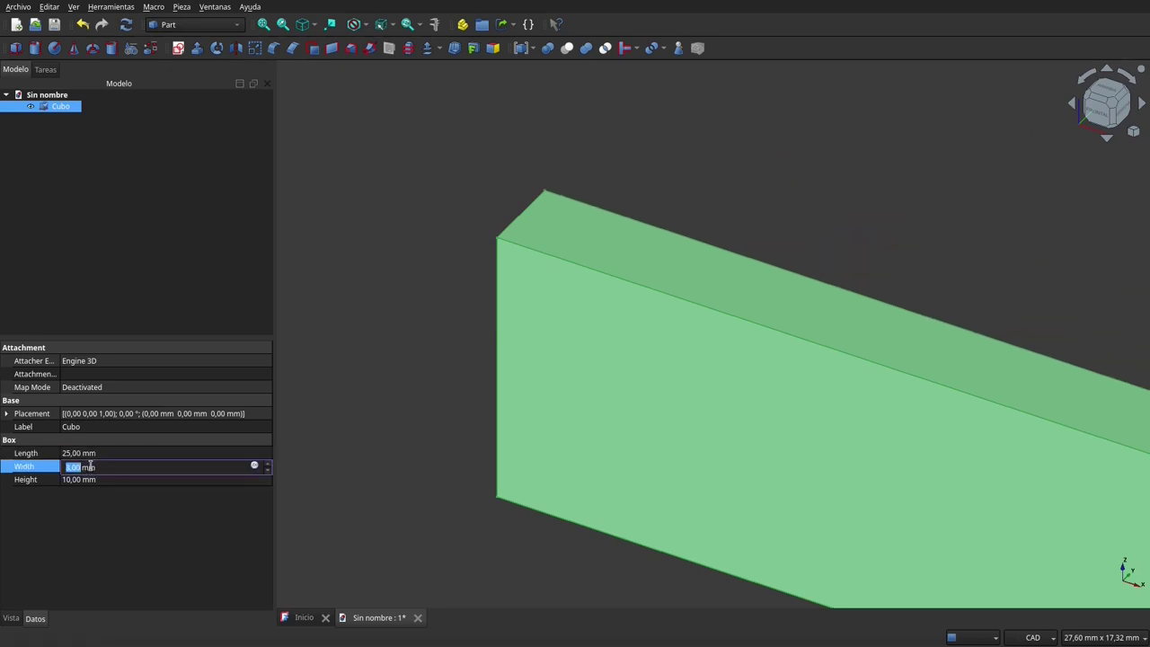
scroll(90, 466, down, 1)
scroll(90, 467, down, 1)
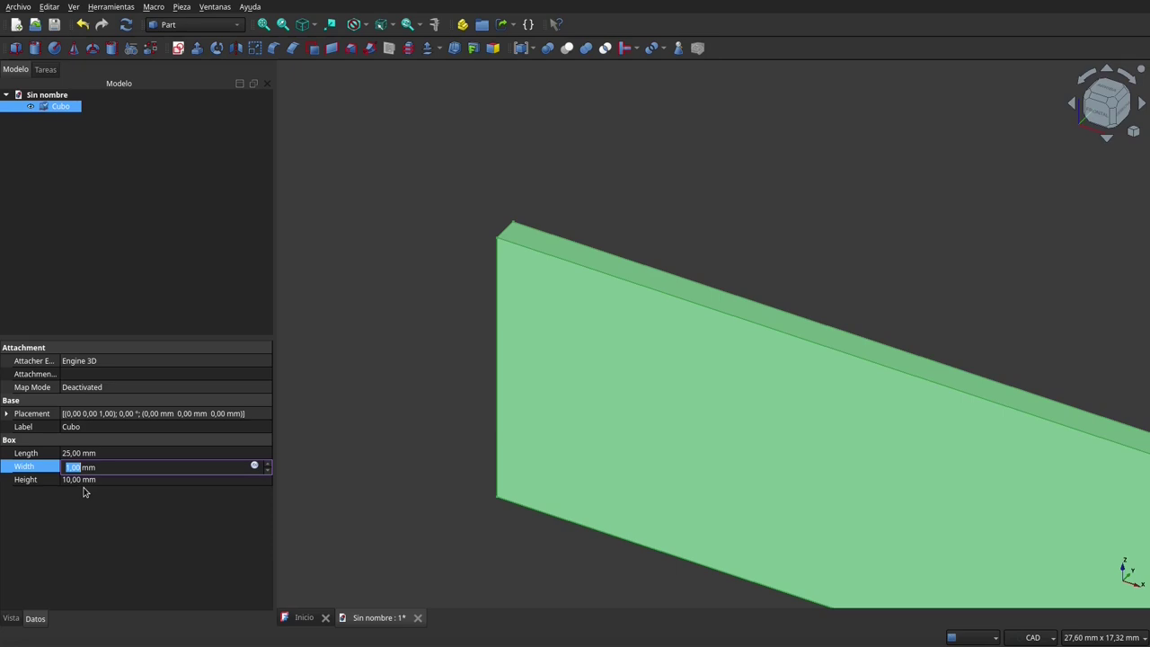
click(84, 480)
scroll(84, 481, up, 3)
scroll(84, 481, up, 1)
scroll(84, 481, down, 3)
scroll(84, 481, down, 4)
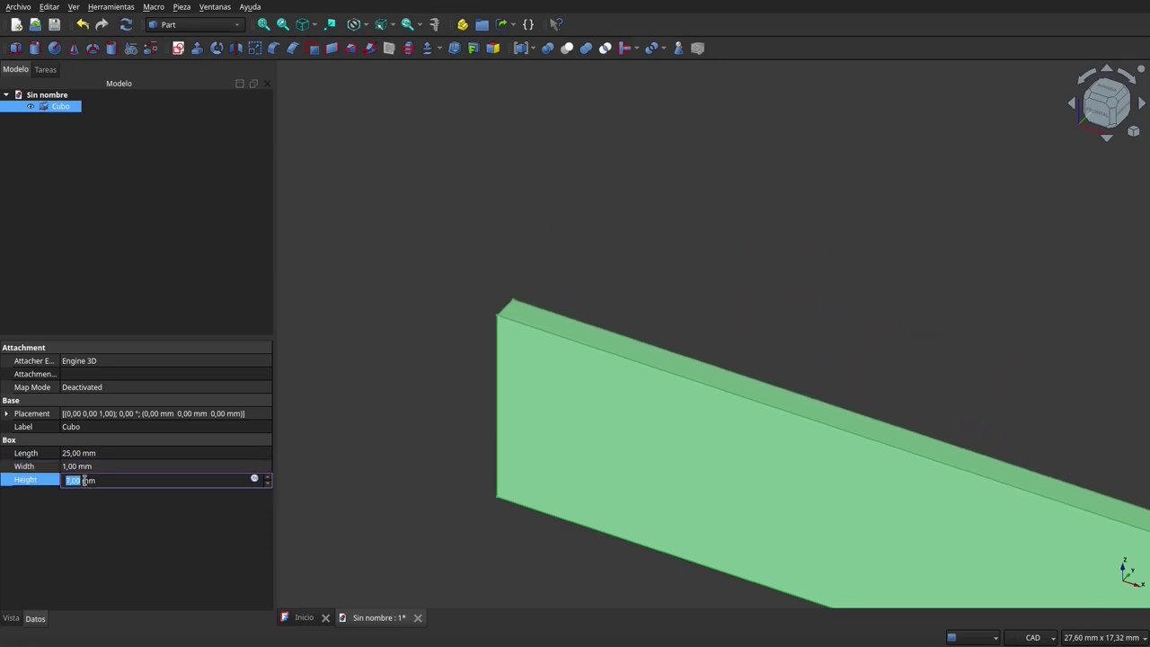
scroll(84, 480, down, 3)
scroll(84, 481, down, 2)
scroll(83, 481, down, 1)
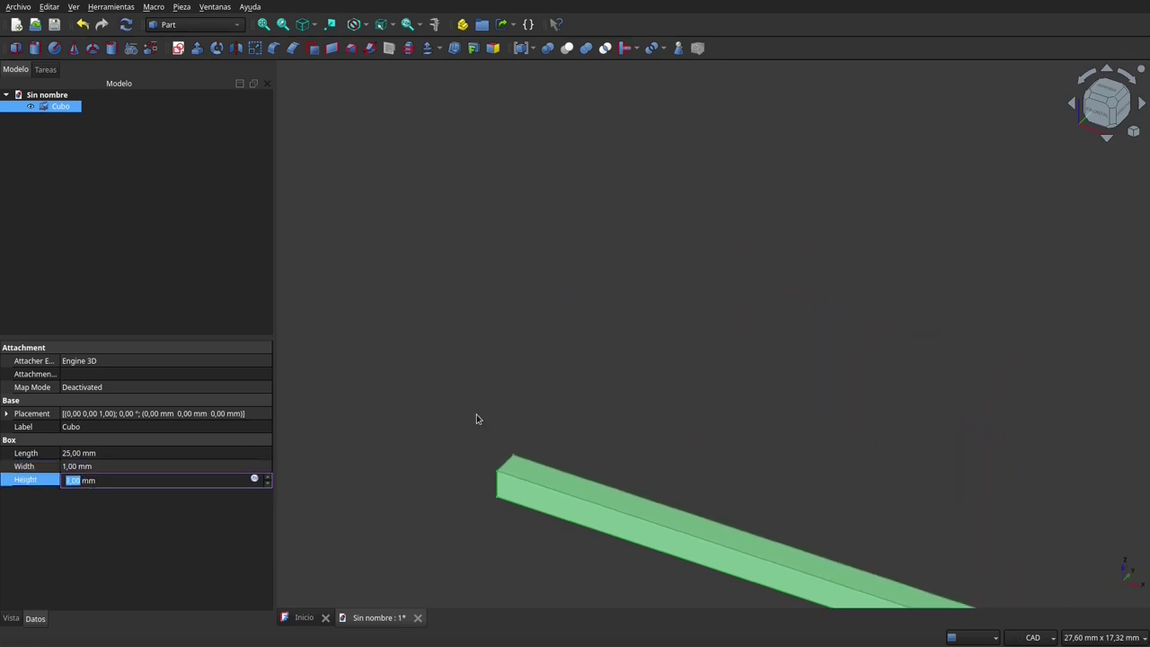
click(526, 203)
scroll(527, 203, down, 3)
scroll(641, 350, up, 3)
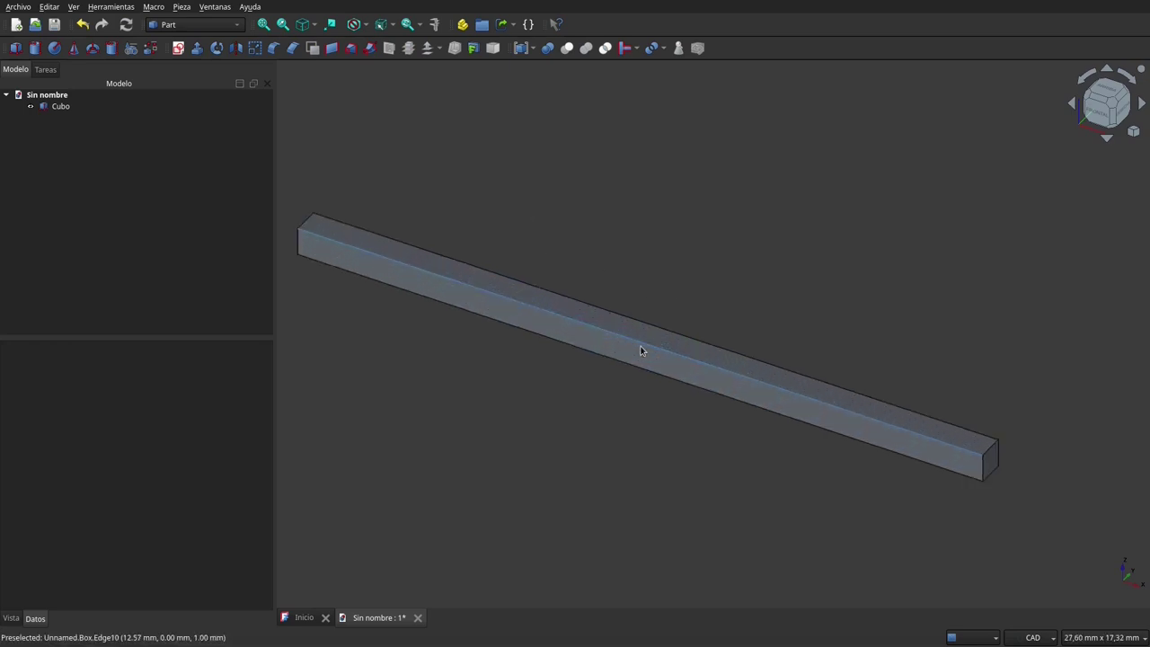
scroll(642, 350, down, 3)
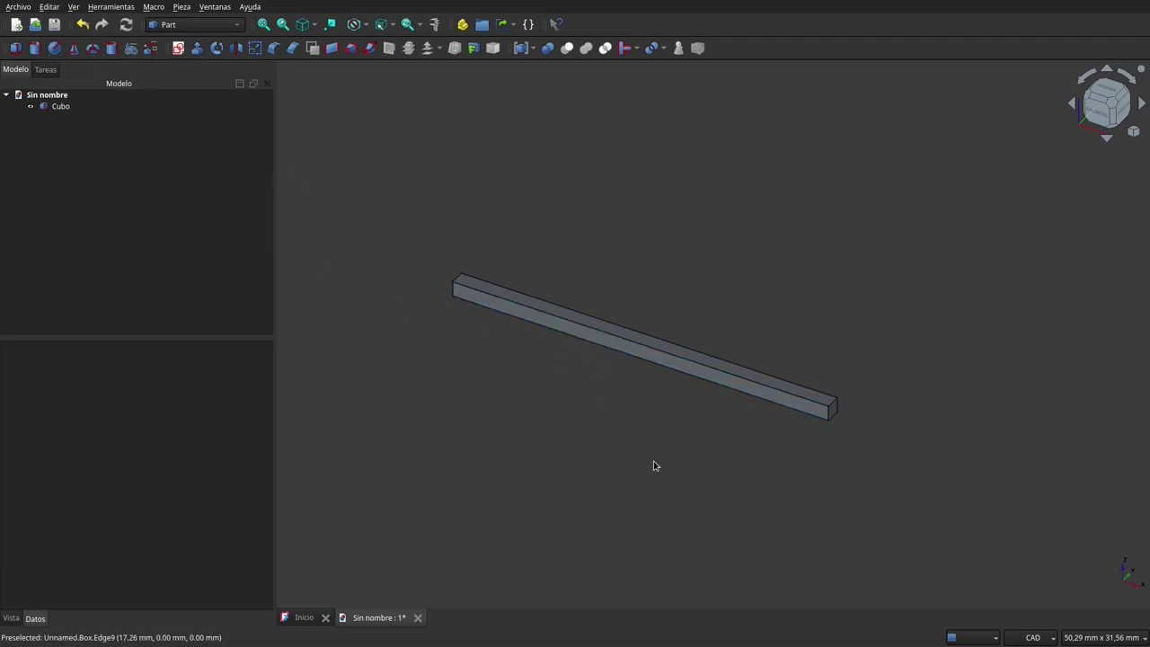
Switch to Part Design and create a new body named Cuerpo
click(223, 27)
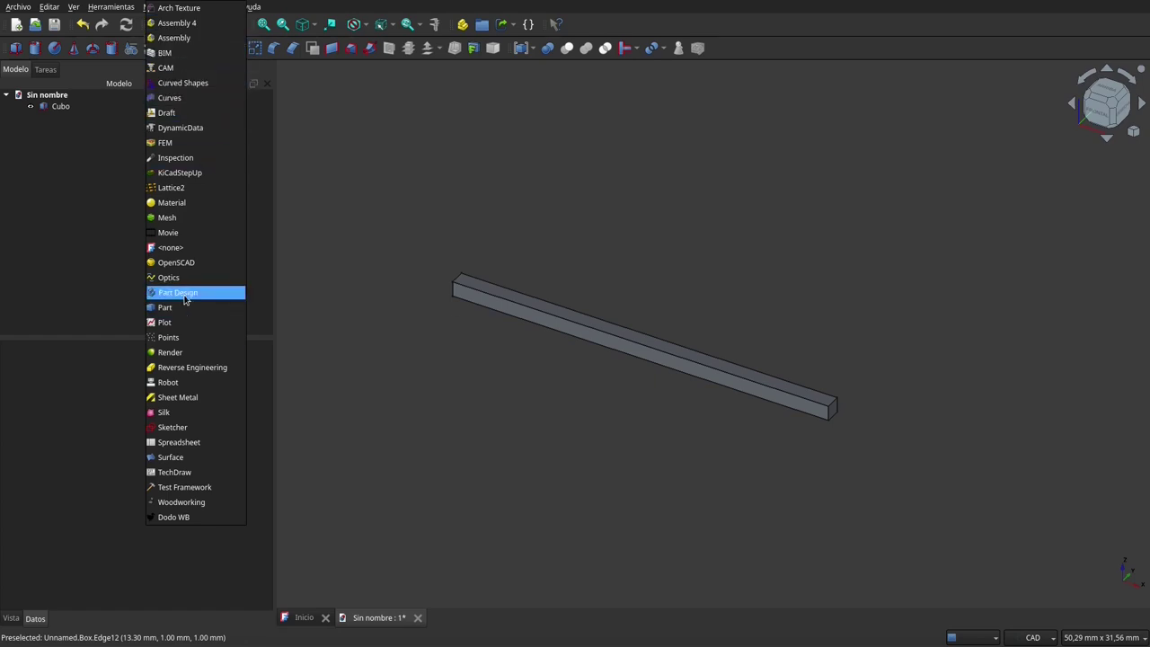
click(188, 294)
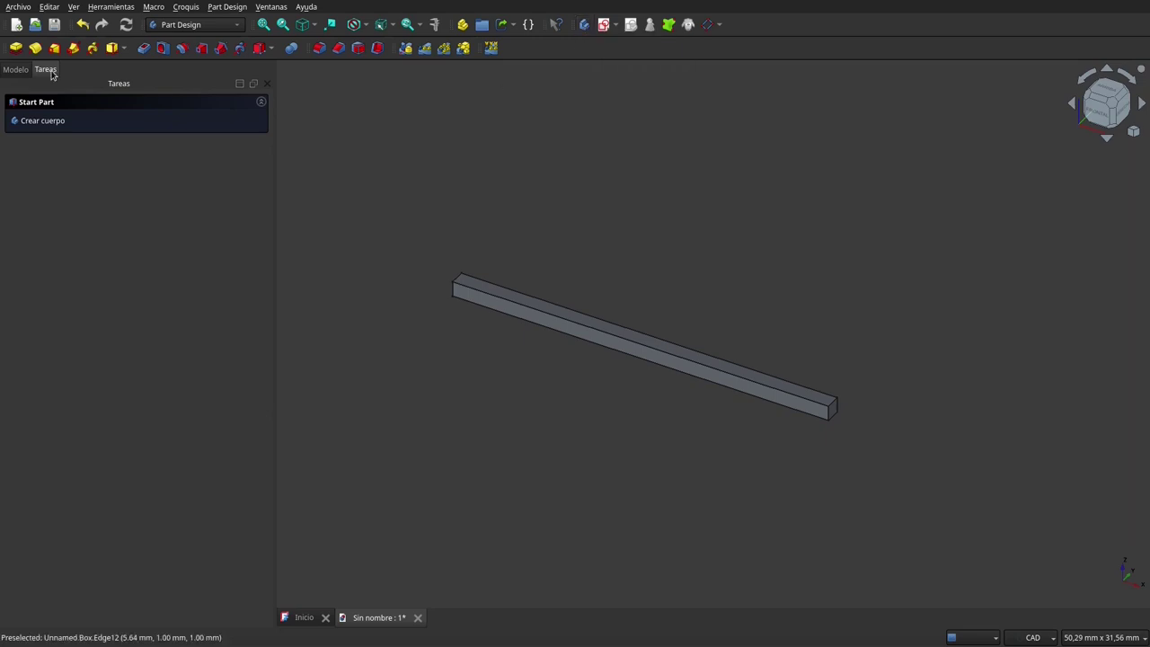
click(55, 123)
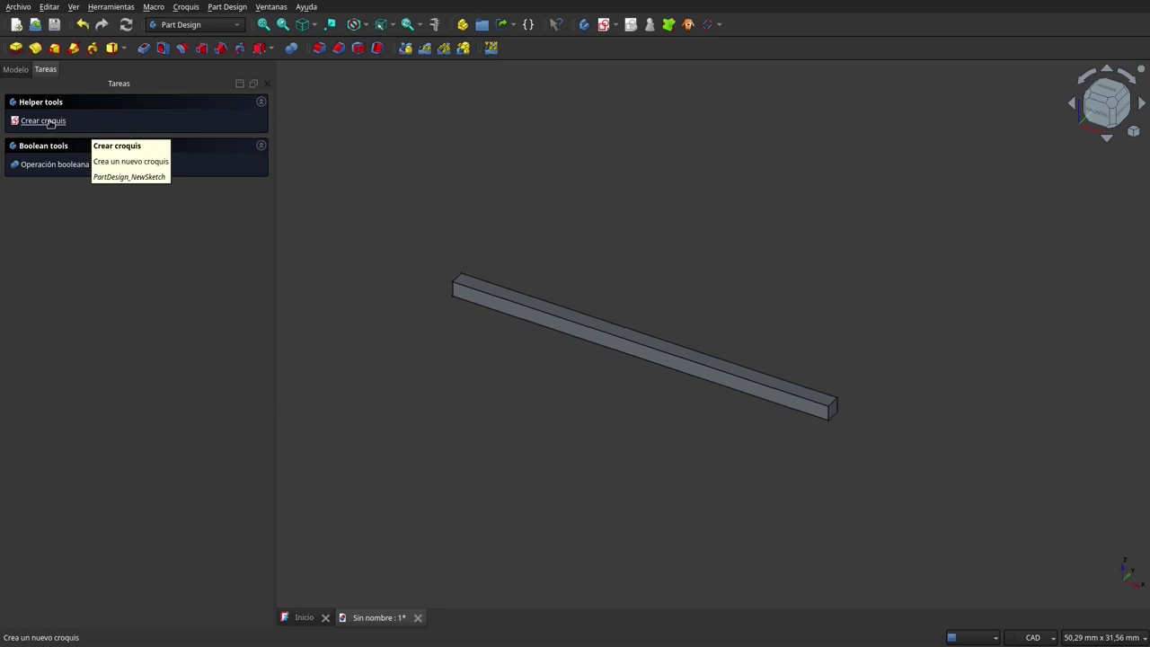
Inspect the model tree's origin and Cubo, leaving only the Cuerpo body selected
click(16, 70)
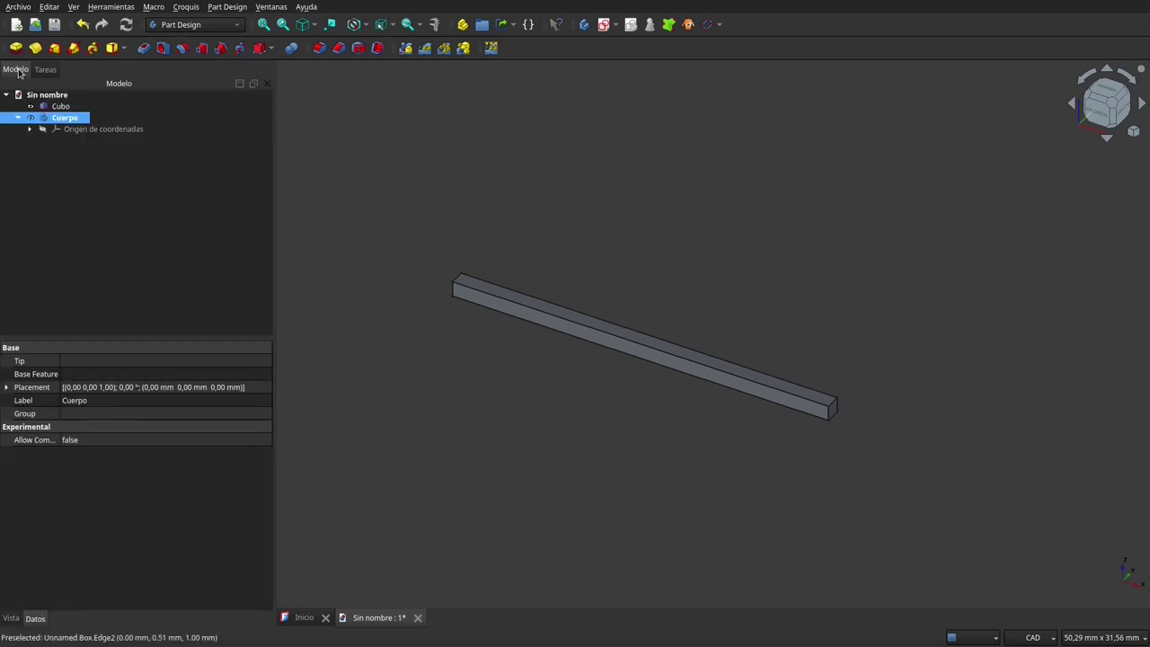
click(67, 132)
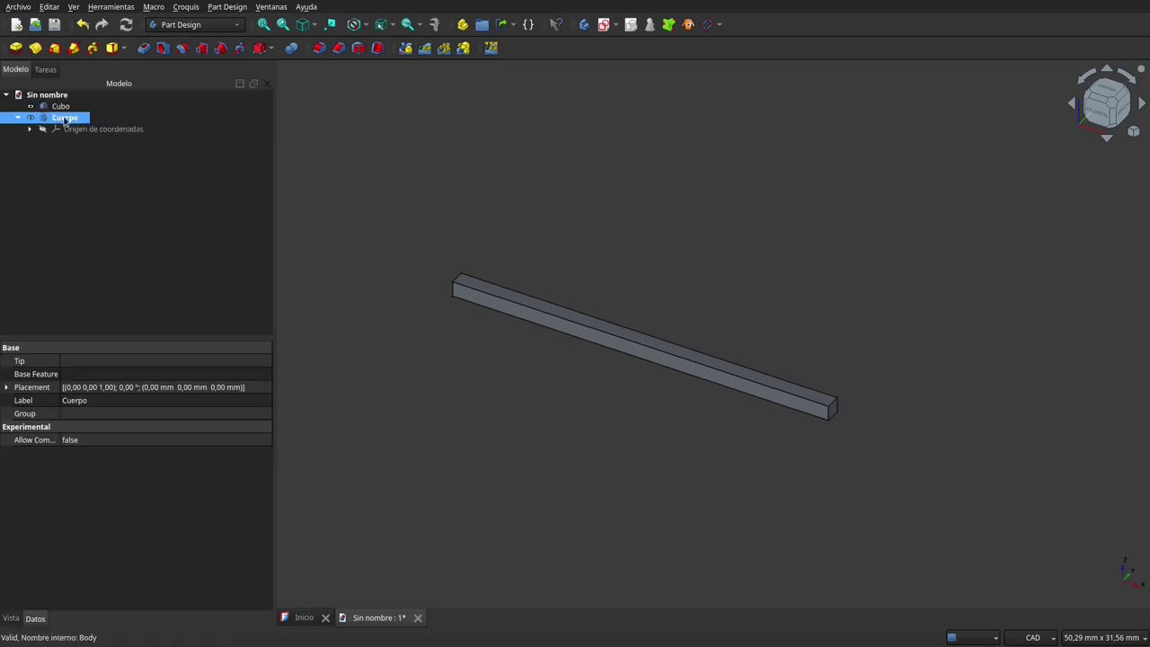
click(76, 107)
click(45, 69)
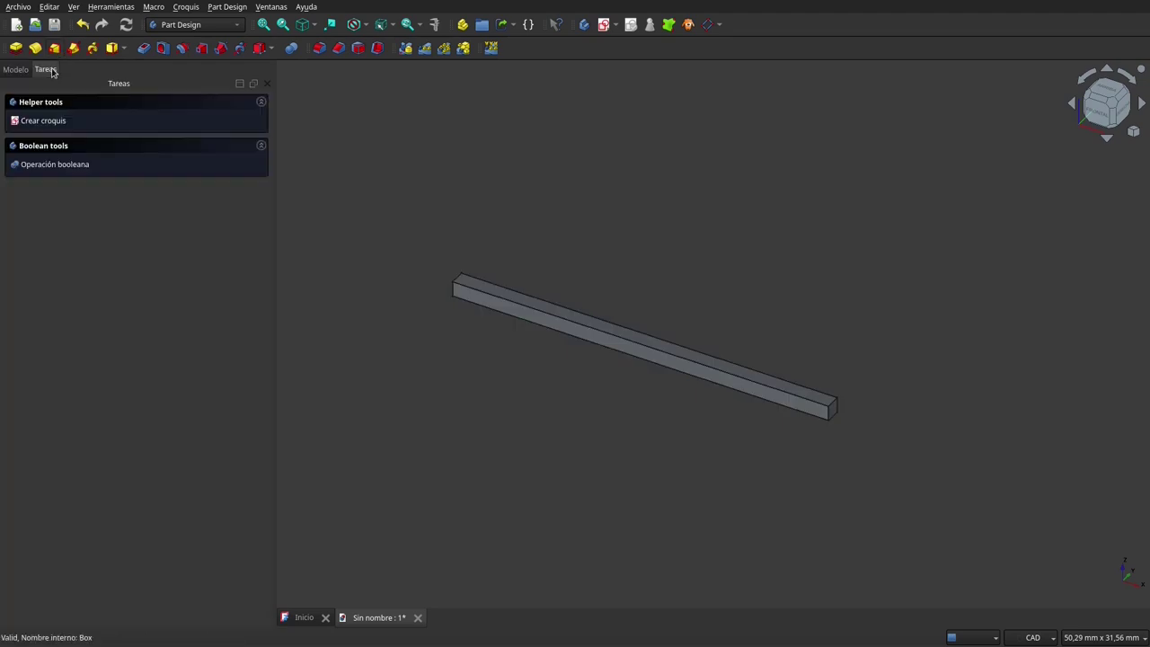
click(15, 69)
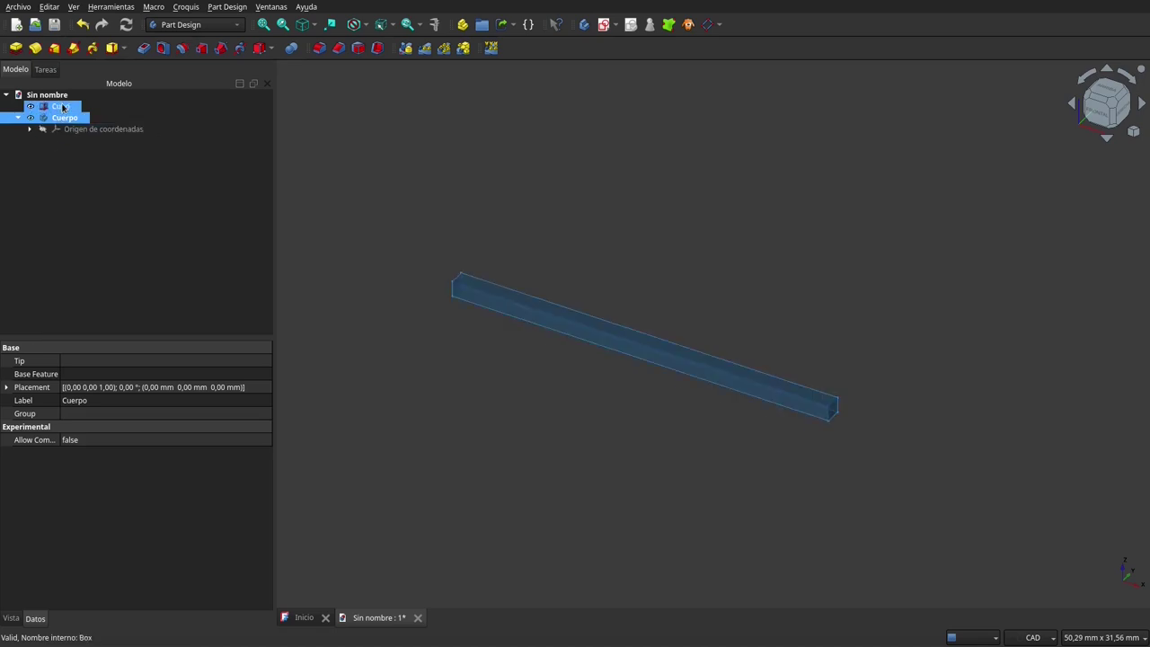
click(63, 108)
double_click(65, 109)
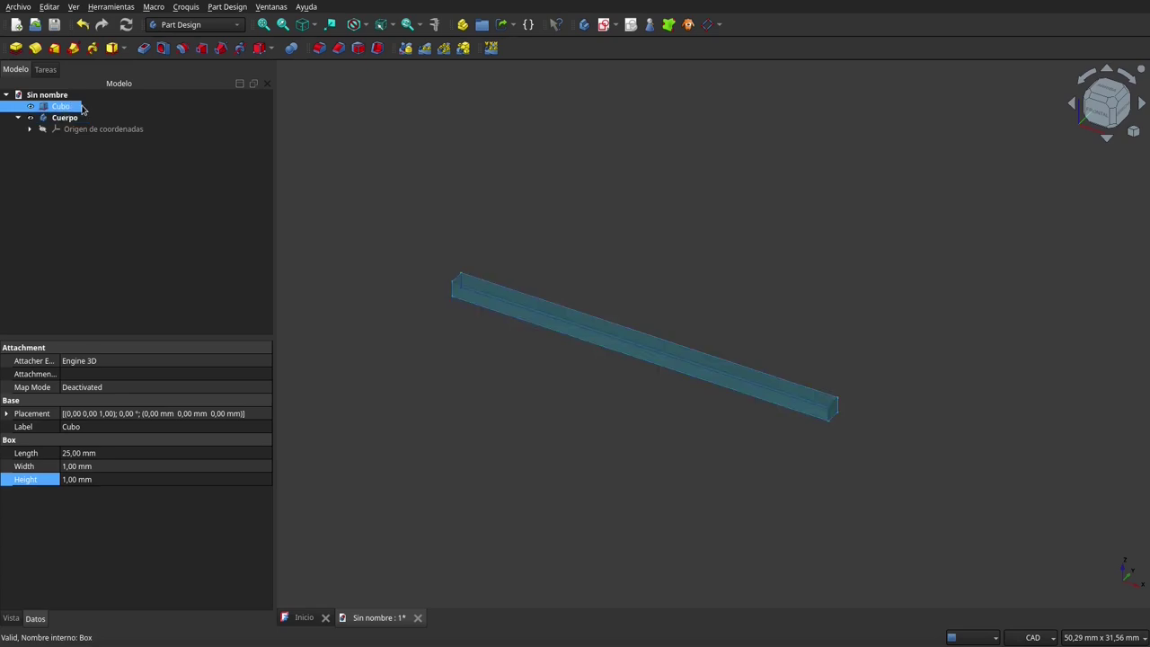
ctrl+click(80, 117)
click(78, 122)
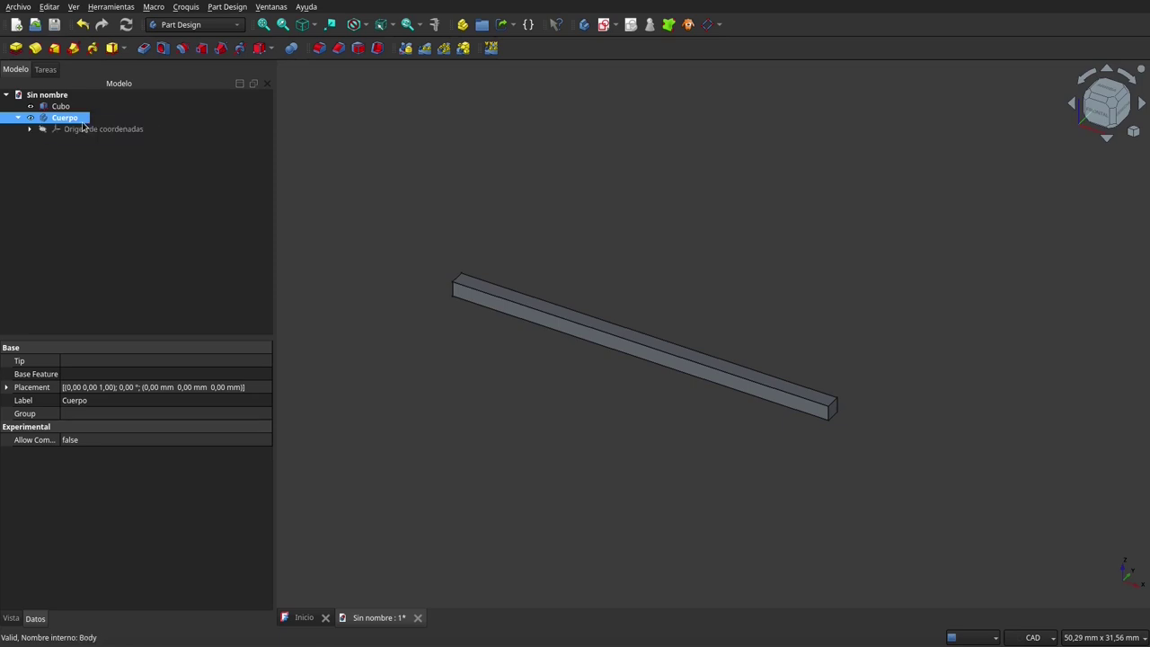
Create a new sketch in Cuerpo attached to the XY plane
click(605, 28)
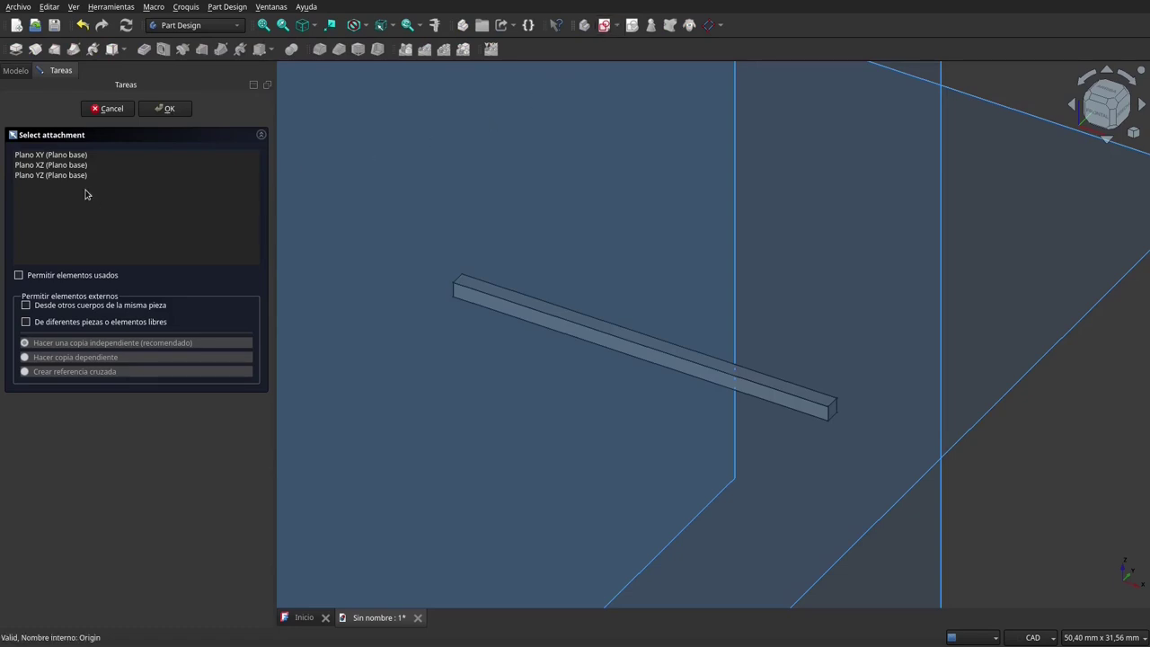
click(81, 157)
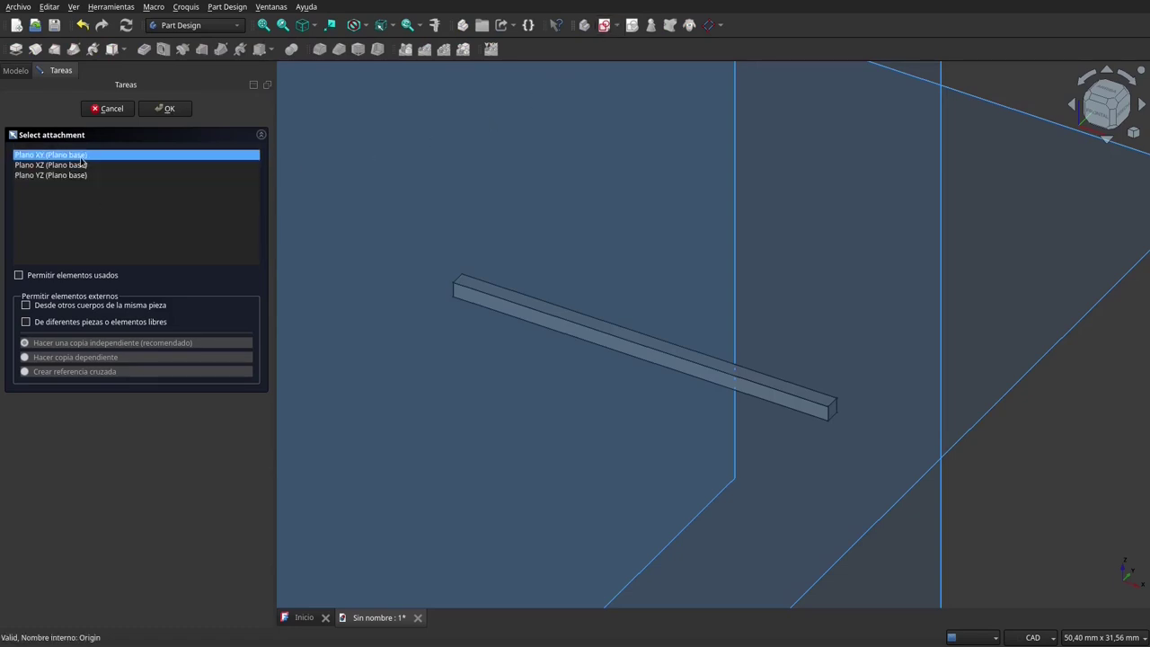
key(Return)
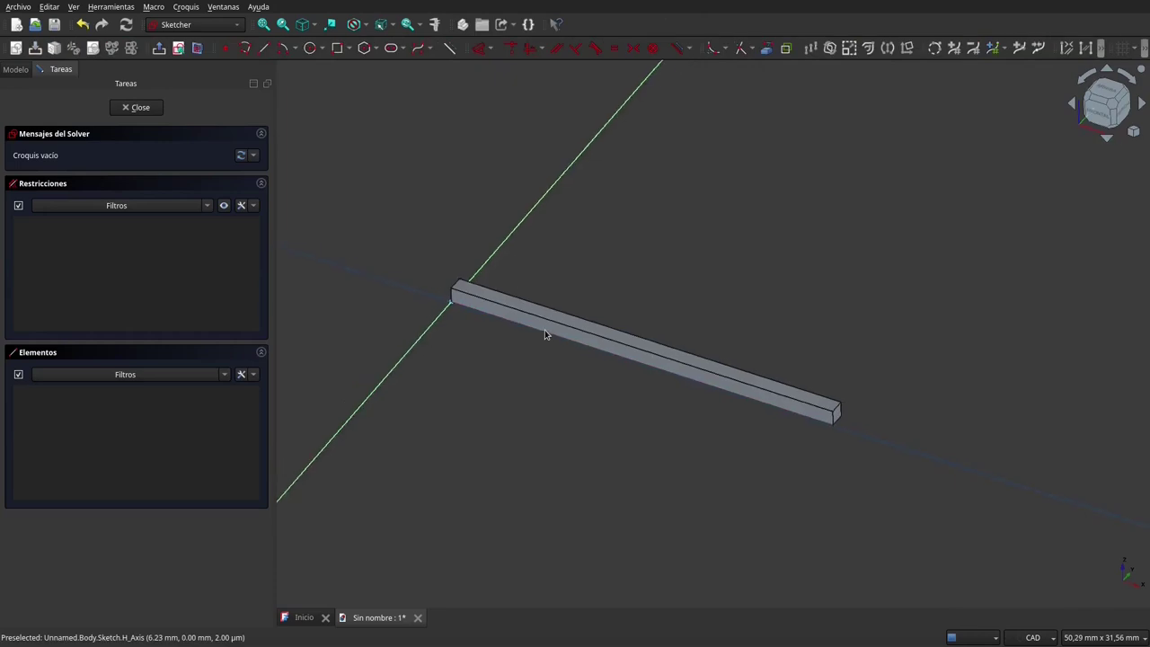
scroll(545, 334, down, 5)
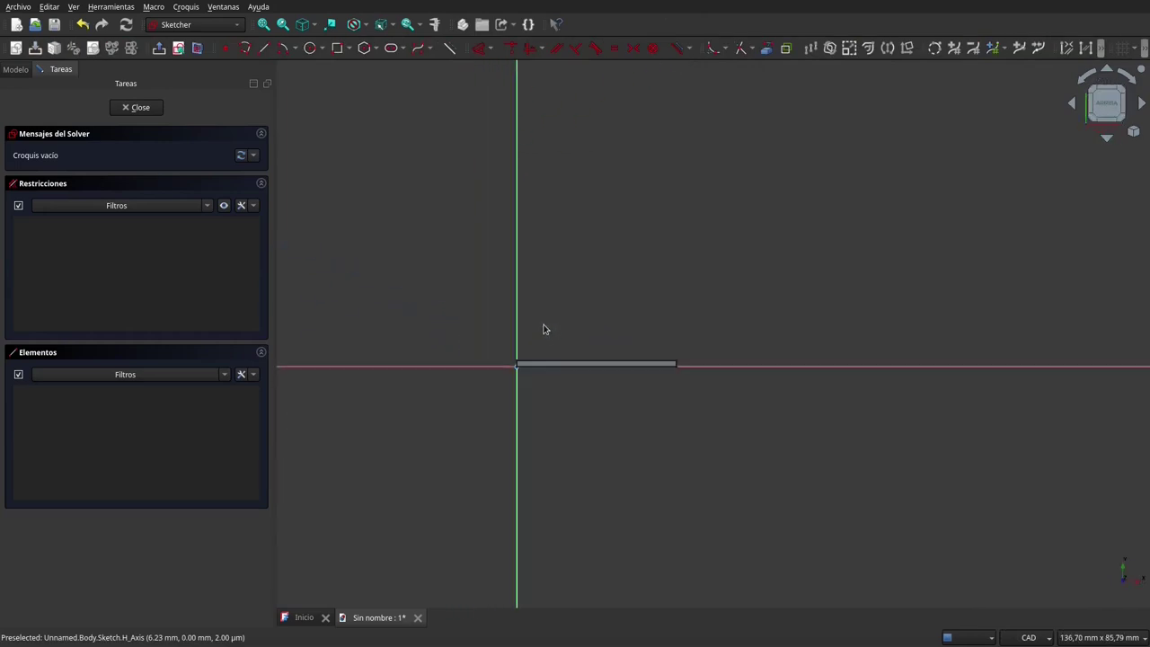
Hide the Cubo bar, recentre the view on the origin, and select the Sketch
click(14, 71)
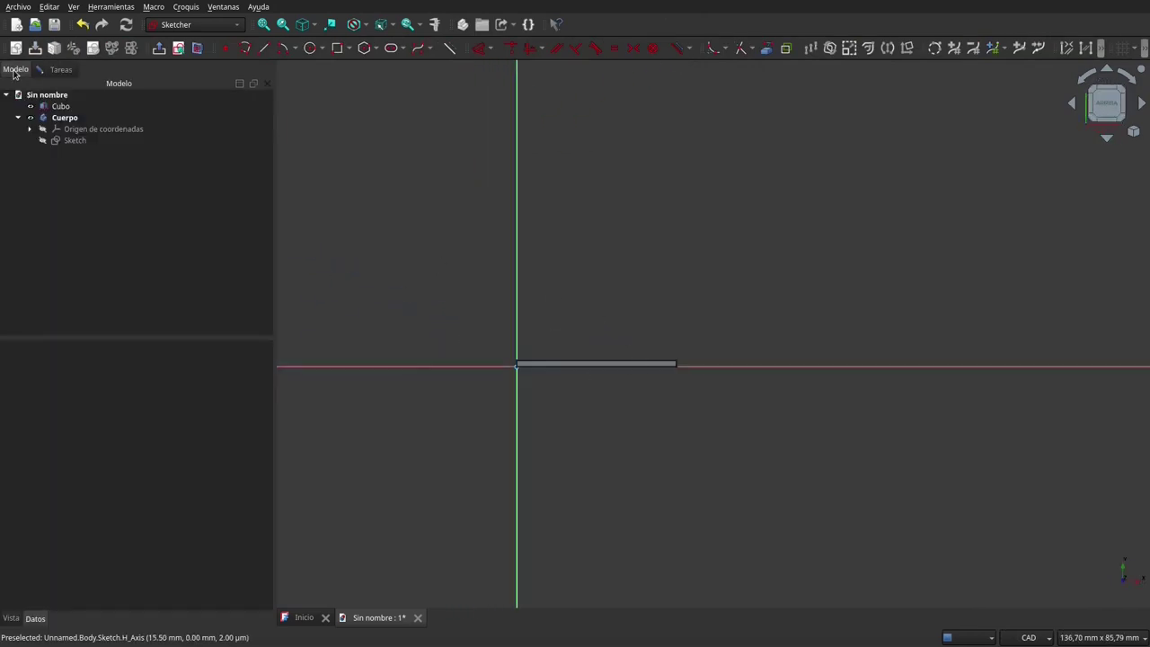
click(61, 107)
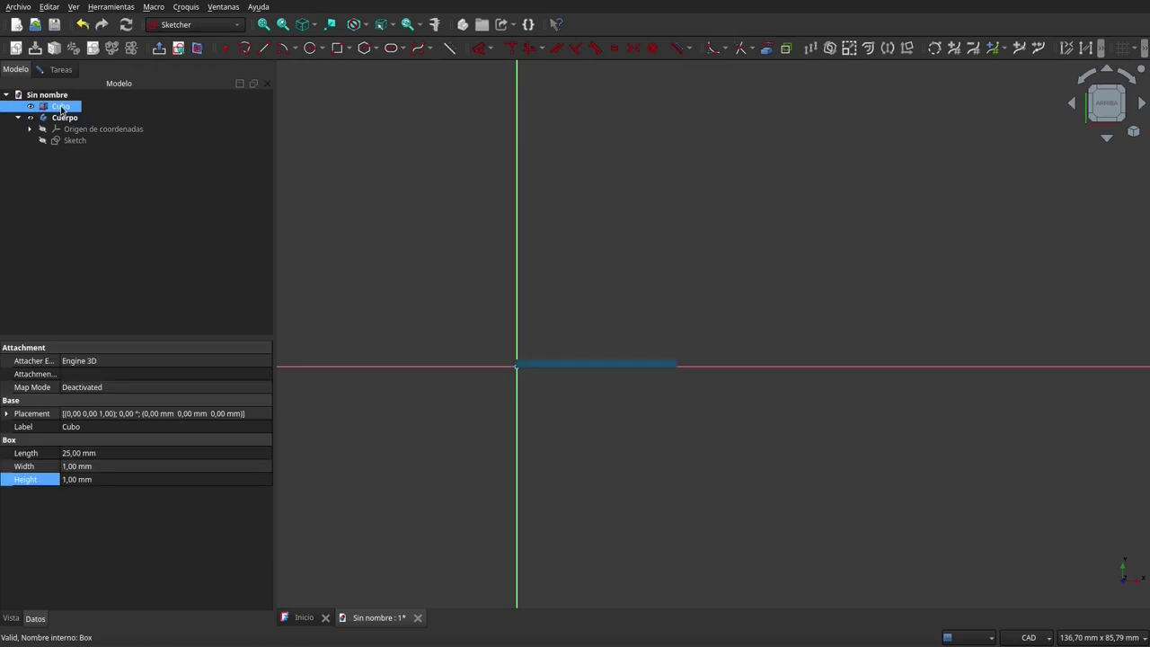
key(space)
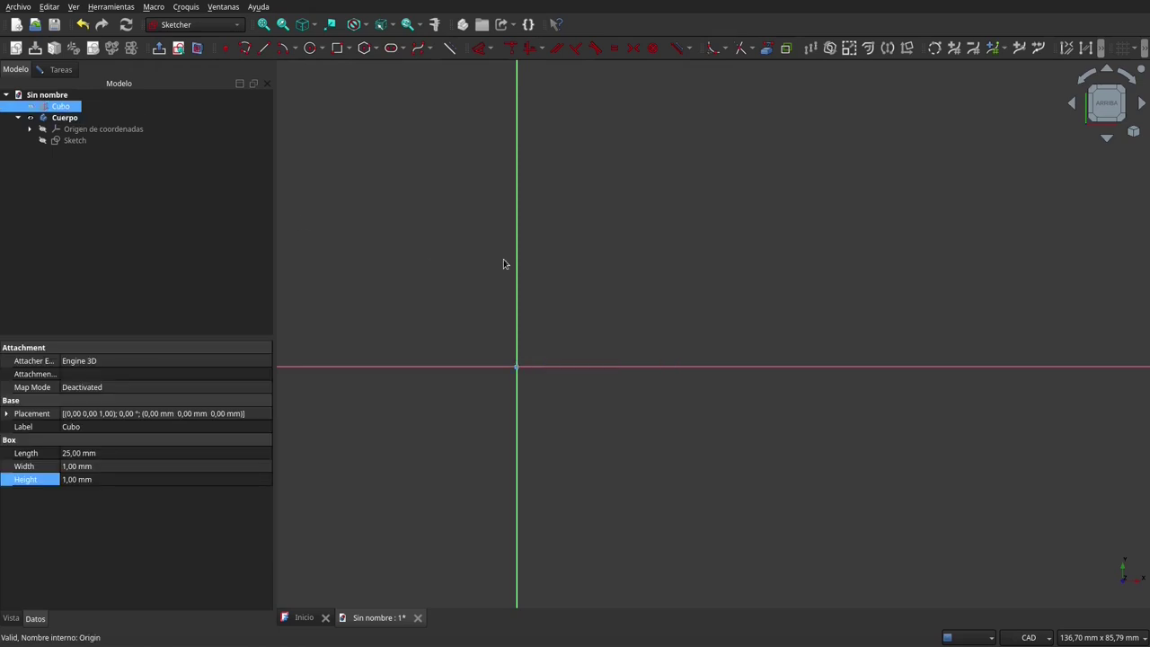
middle_drag(506, 262, 617, 280)
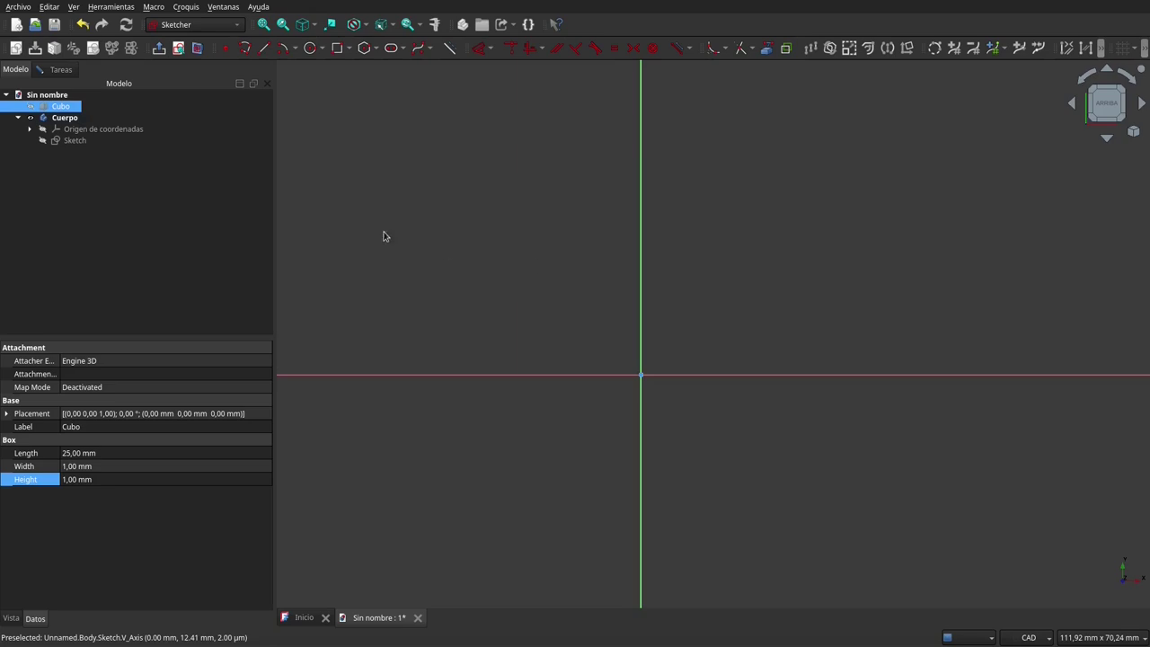
click(54, 141)
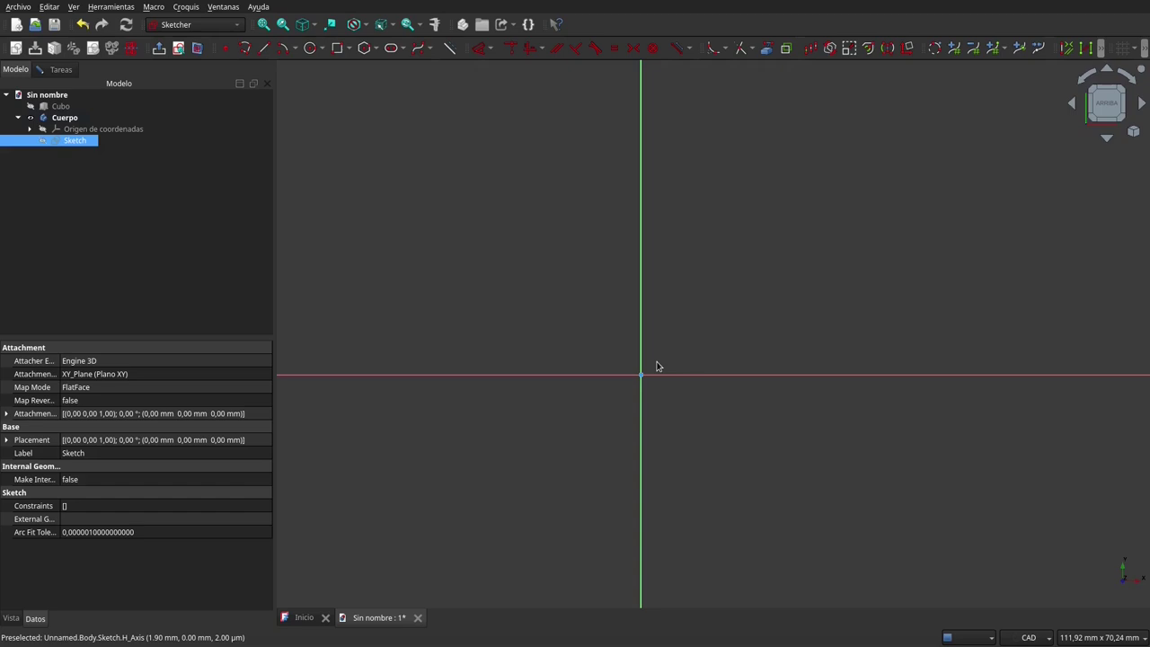
Draw a rectangle with corners below-left and above-right of the origin, then close the sketch
click(337, 48)
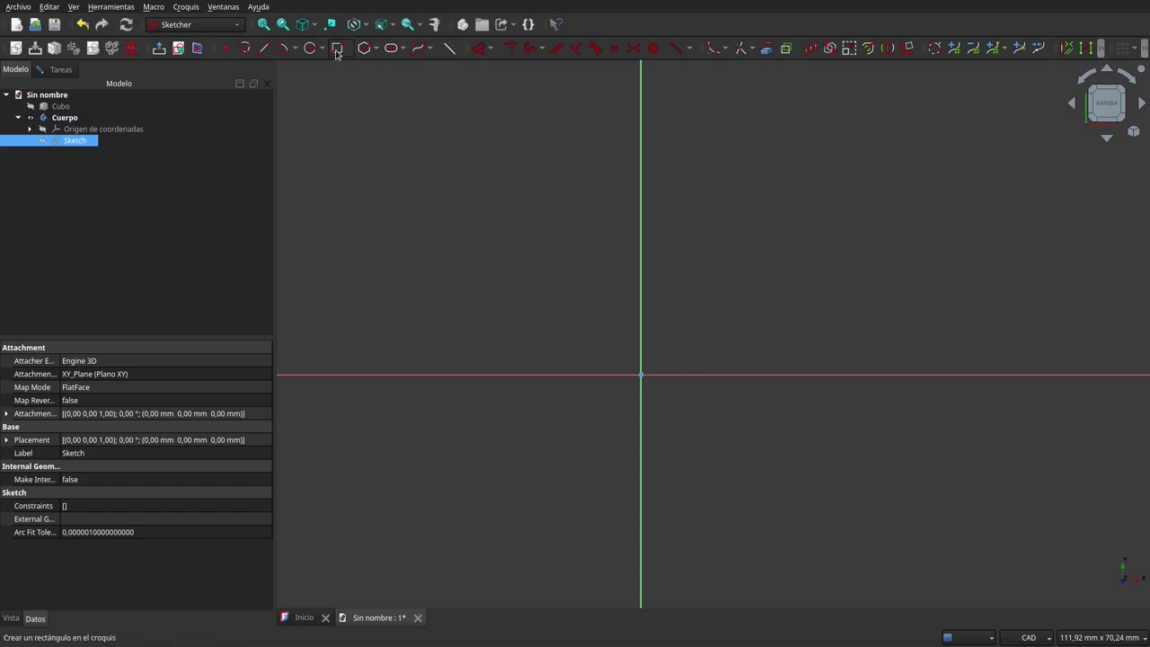
click(556, 445)
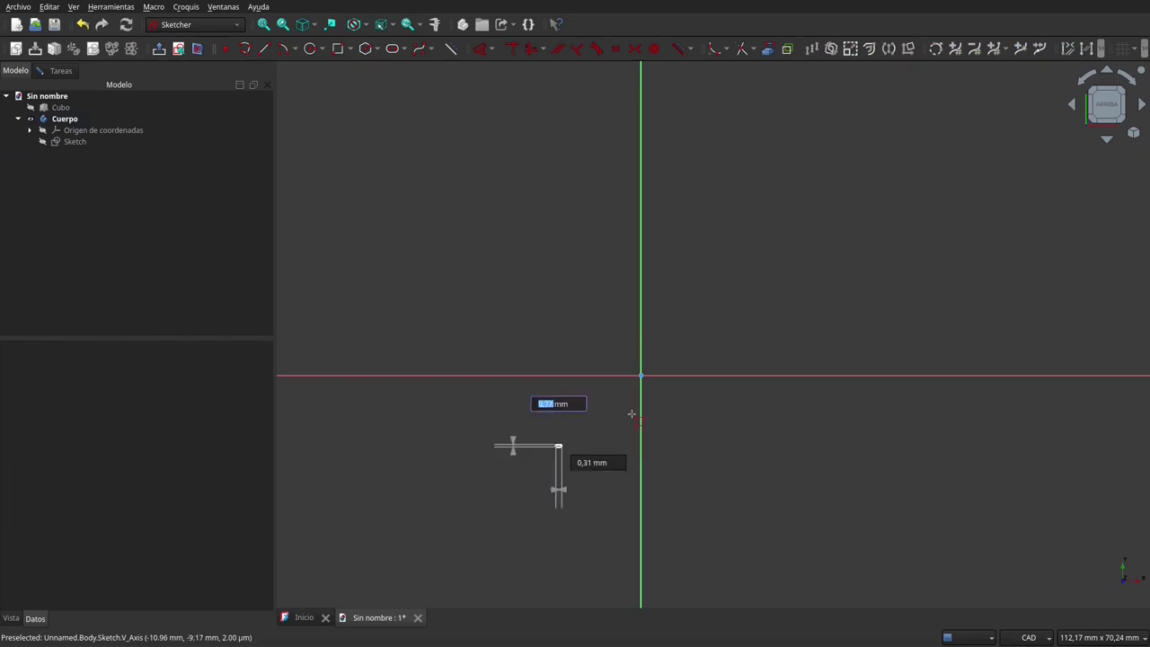
click(931, 222)
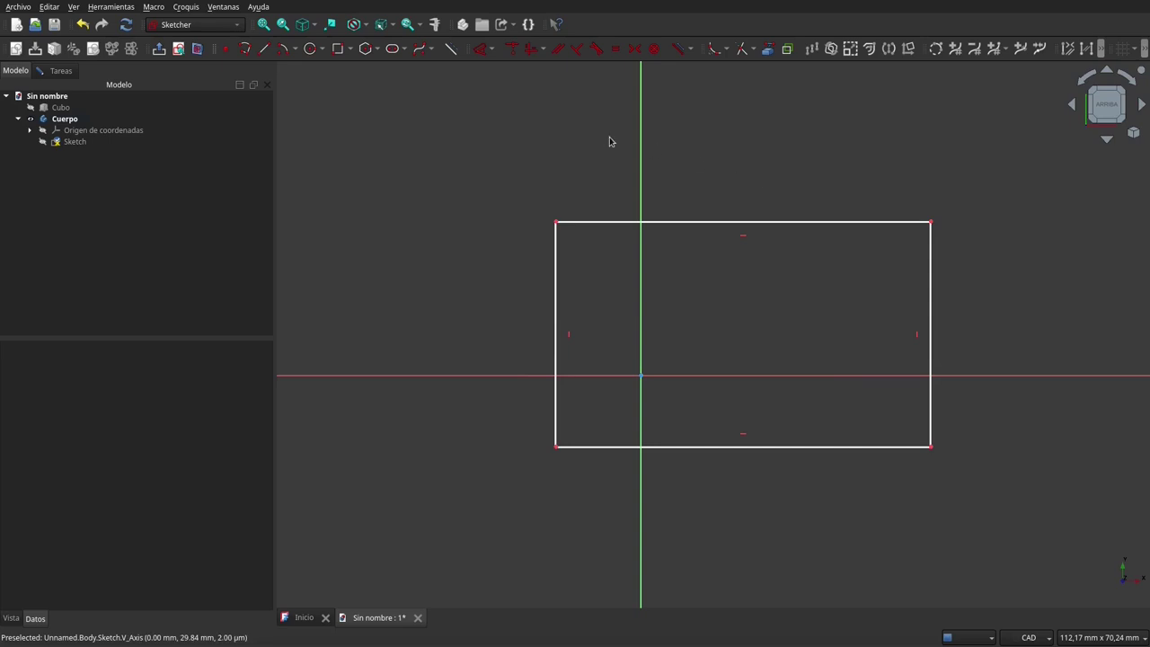
click(57, 70)
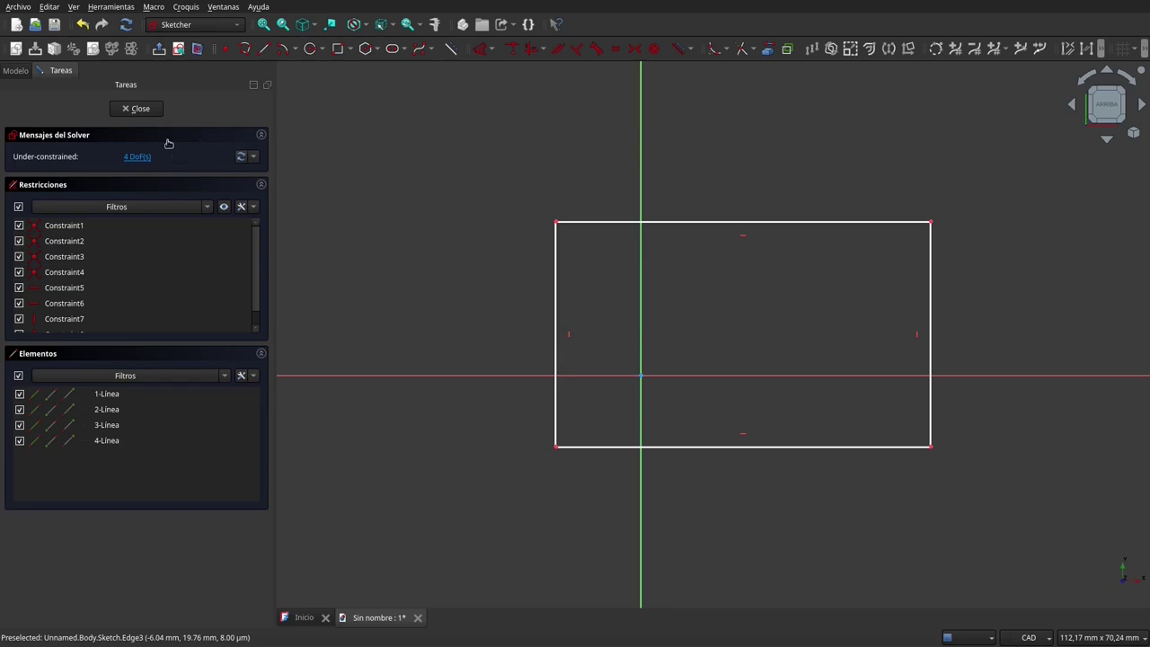
click(141, 114)
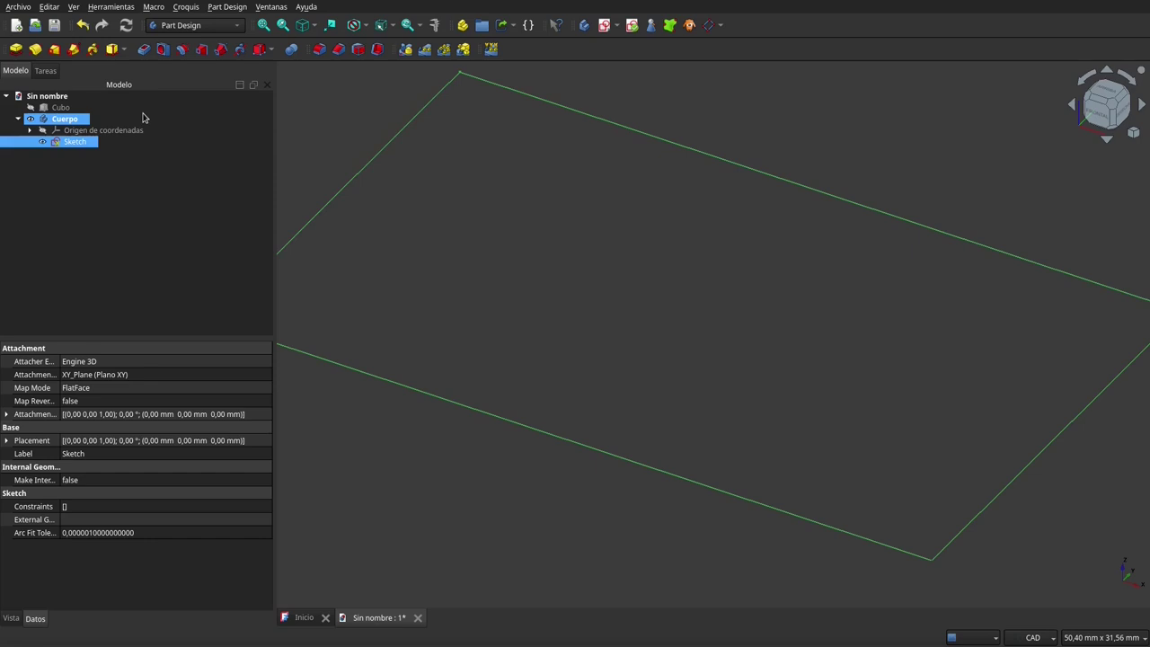
Select the rectangle Sketch in the model tree
click(64, 143)
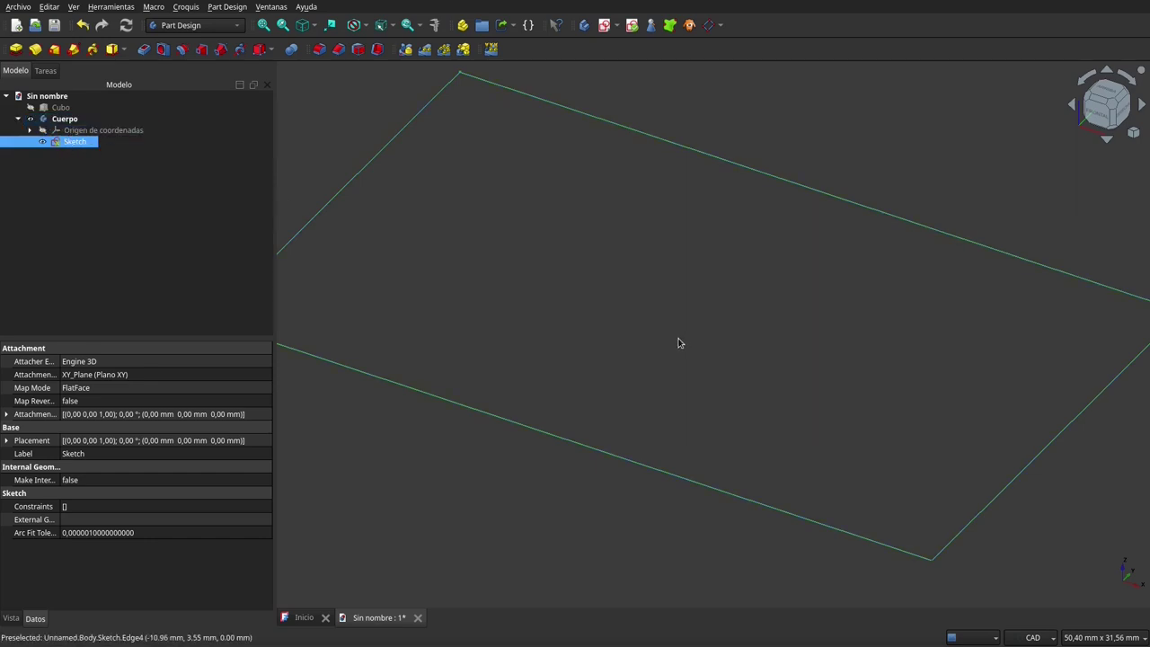
scroll(584, 346, down, 2)
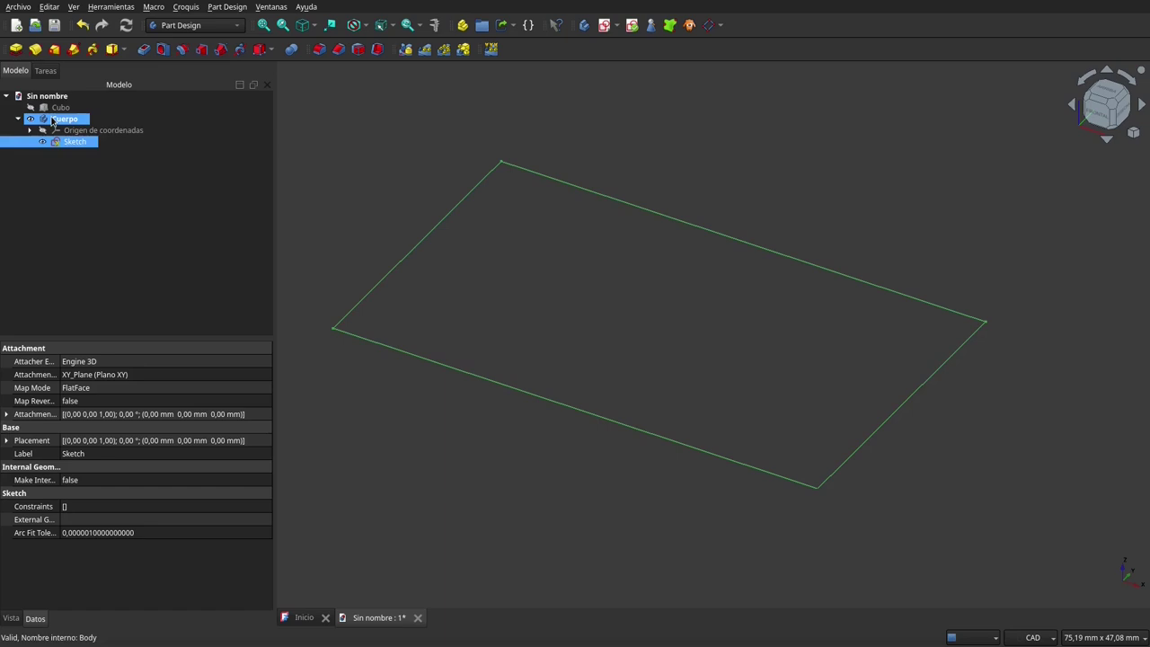
Pad the rectangle 1 mm long, leaving the taper angle at 0°
click(16, 50)
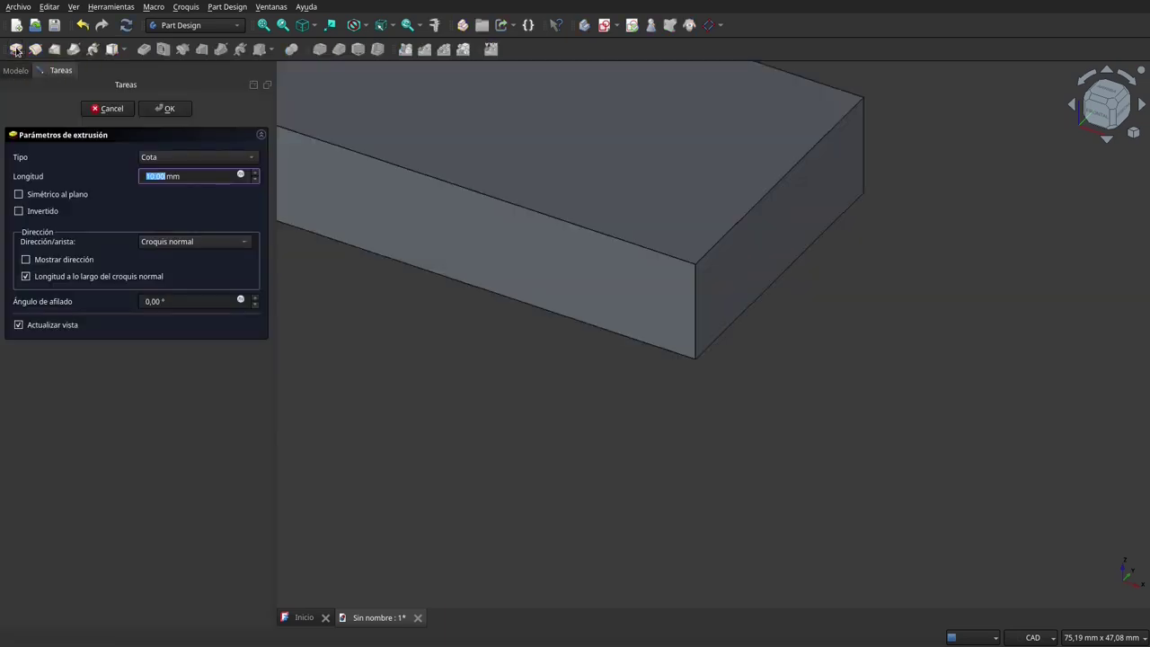
scroll(205, 173, down, 4)
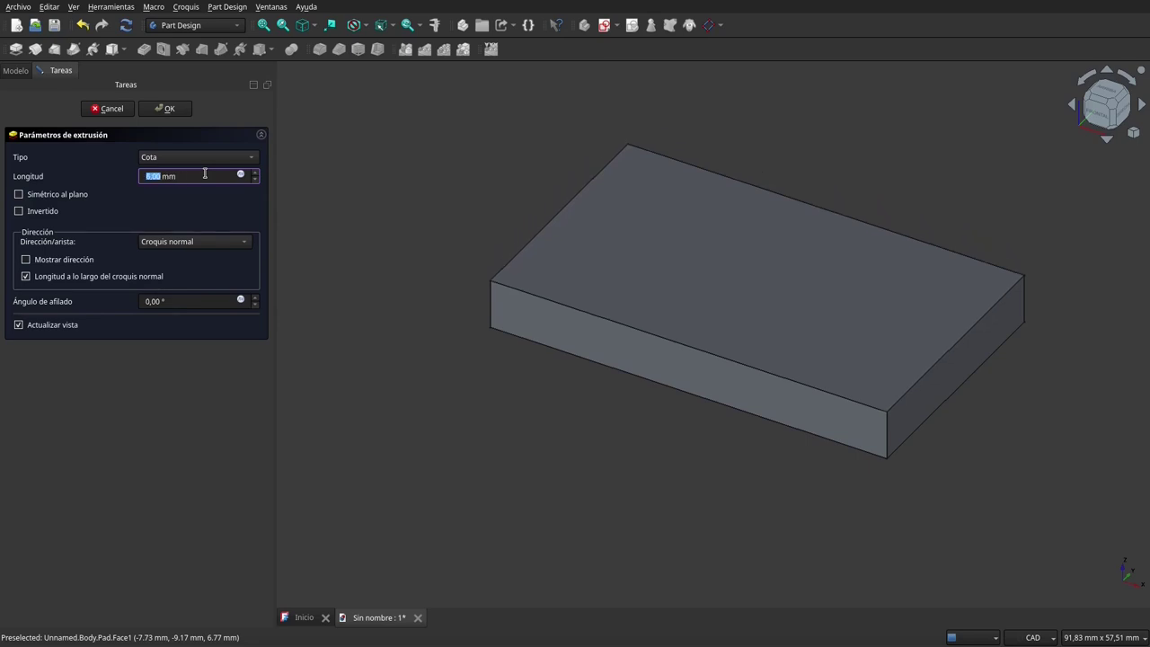
scroll(205, 173, down, 1)
scroll(205, 173, down, 1)
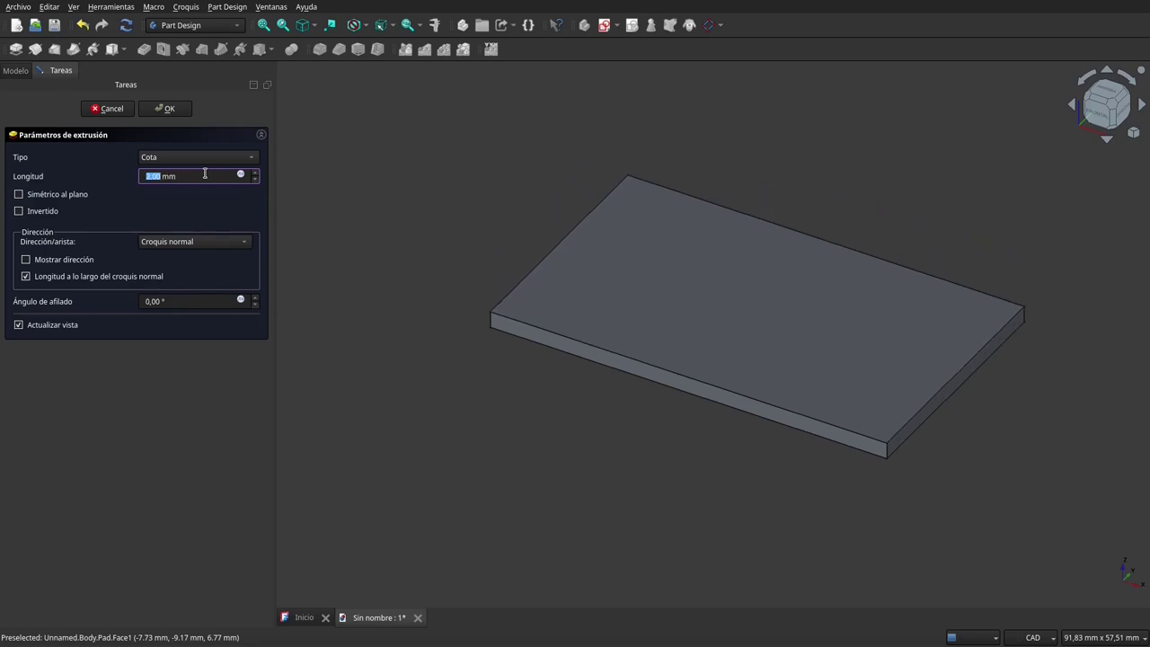
scroll(205, 173, down, 1)
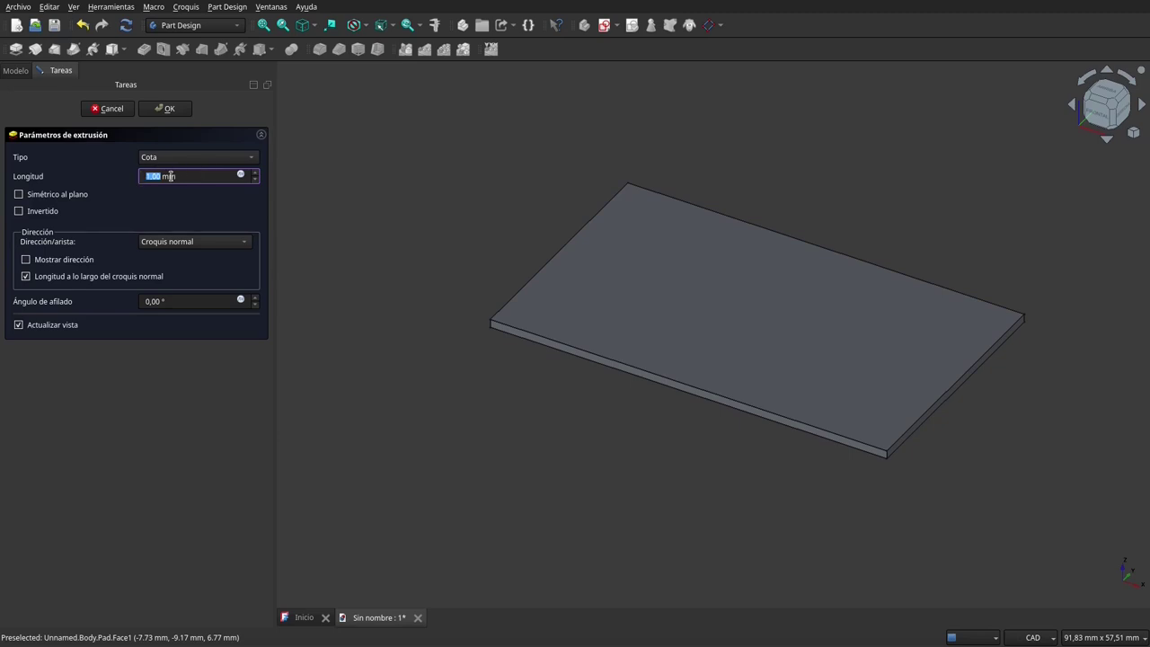
click(177, 301)
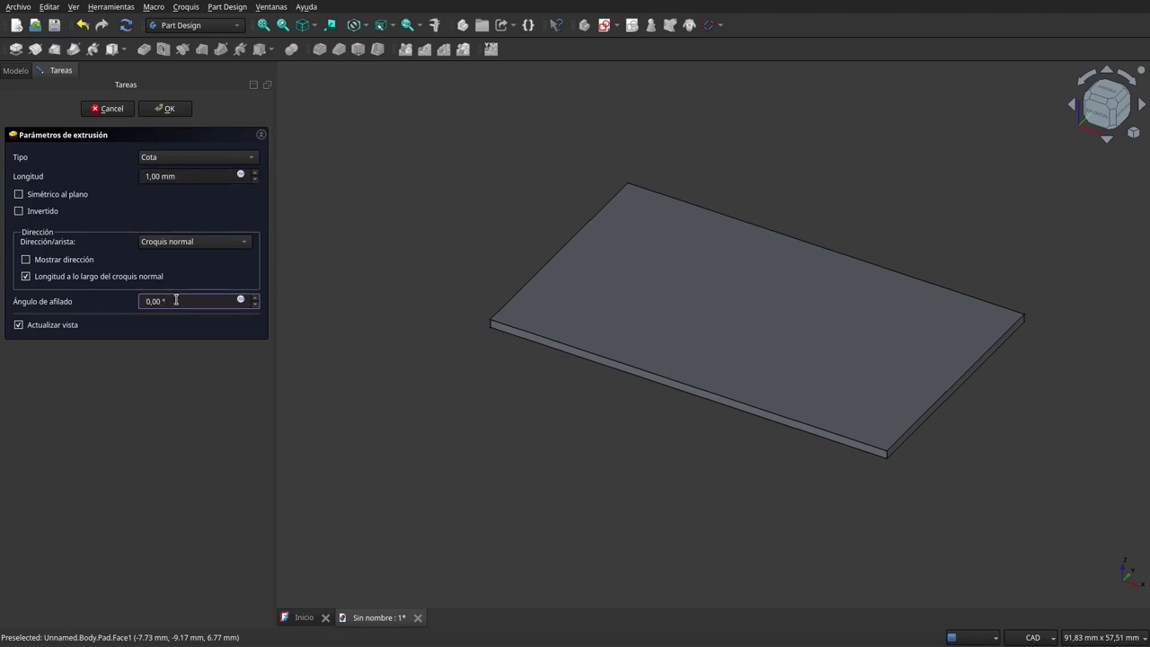
scroll(176, 301, up, 1)
scroll(176, 301, up, 1)
scroll(177, 301, up, 2)
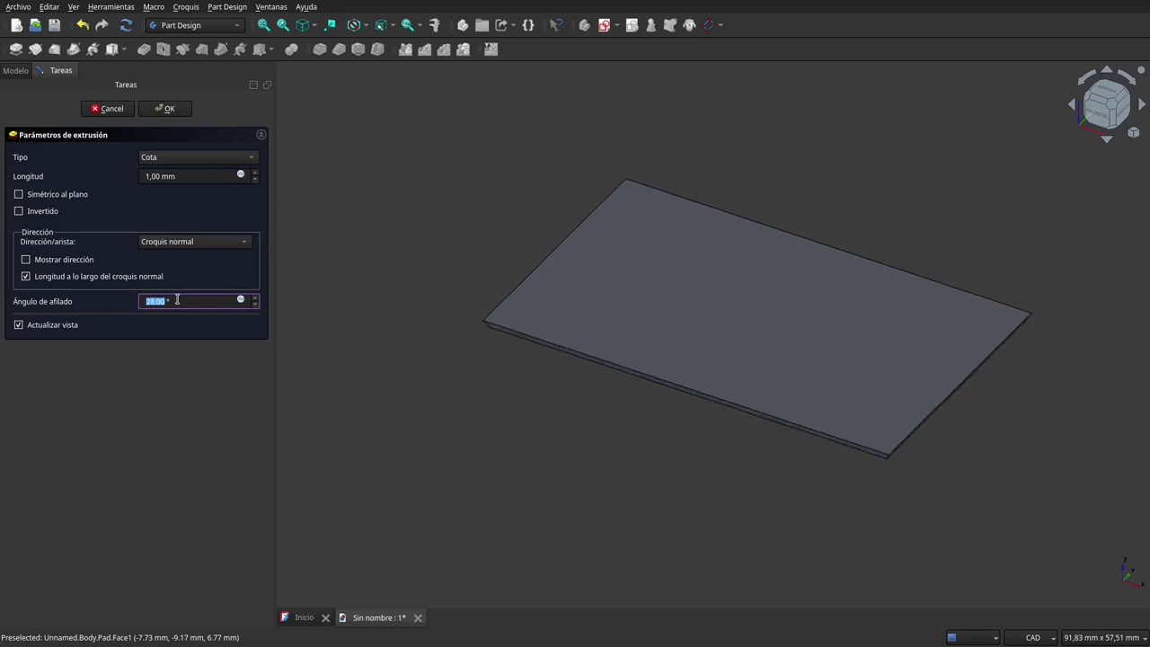
scroll(176, 301, up, 2)
scroll(176, 301, up, 2)
scroll(176, 301, up, 1)
scroll(176, 300, up, 2)
scroll(177, 300, down, 8)
scroll(176, 300, down, 8)
scroll(176, 300, down, 9)
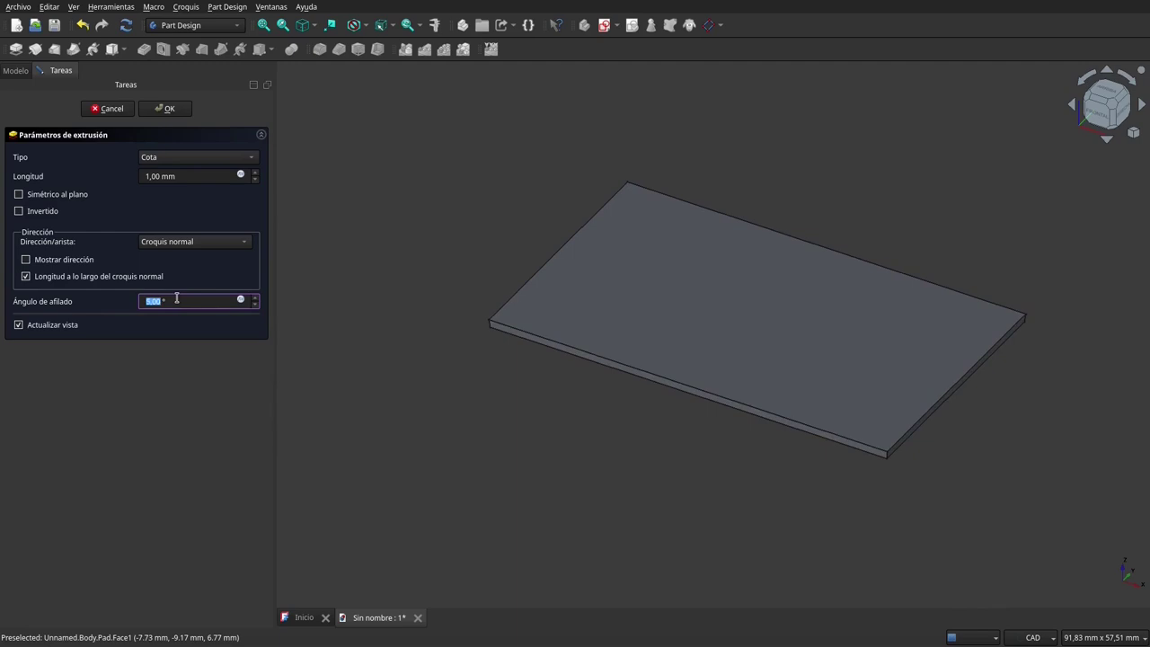
scroll(176, 300, down, 3)
scroll(176, 300, down, 2)
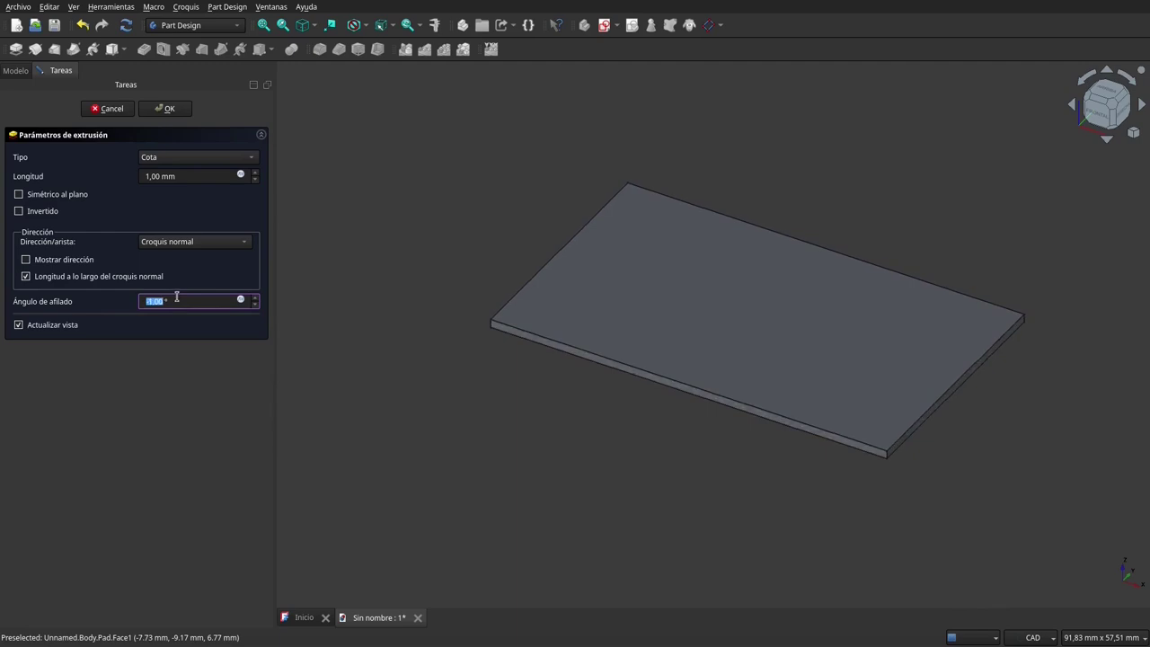
click(165, 109)
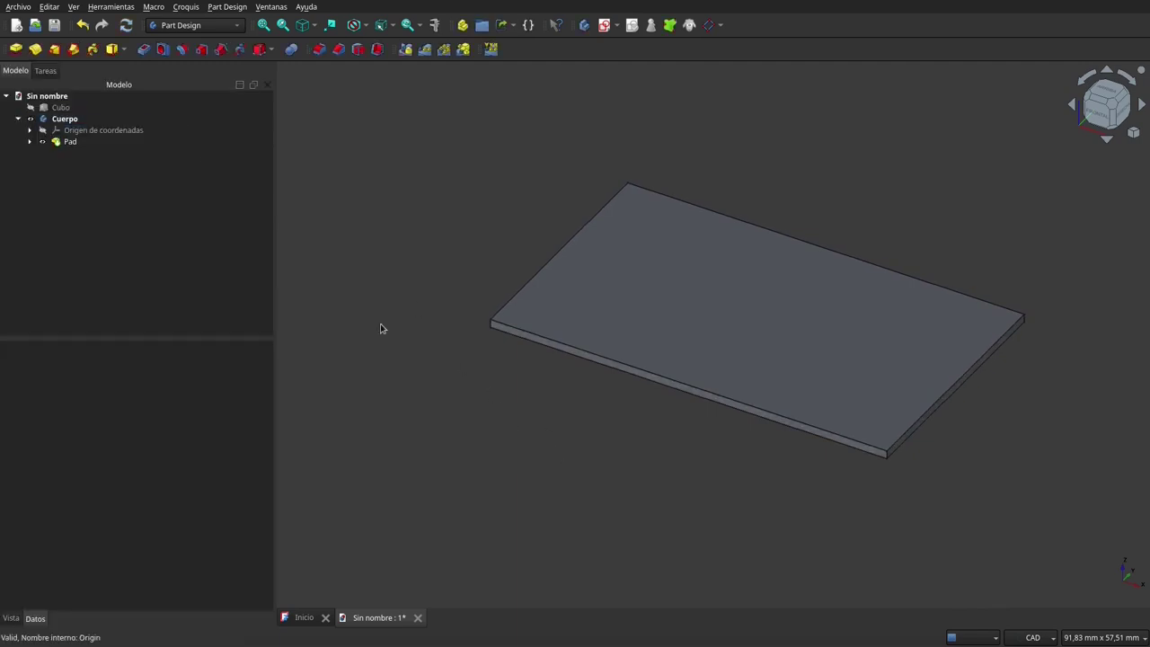
Select the Pad and the Cuerpo body in the tree, and hide Cuerpo
click(72, 144)
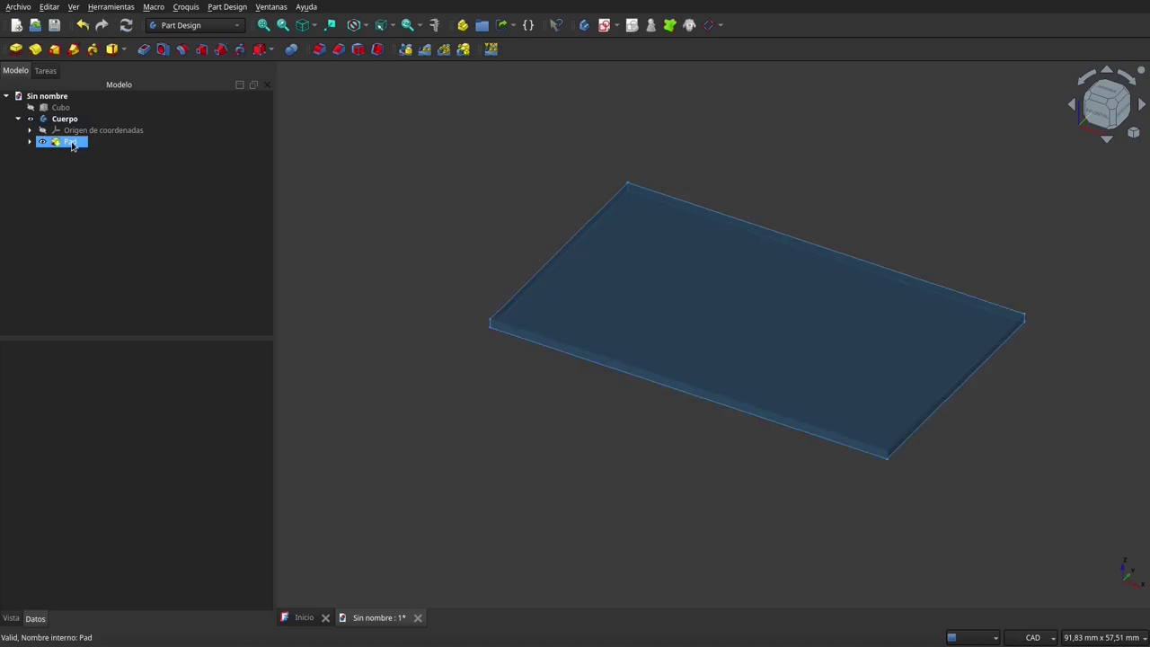
click(59, 119)
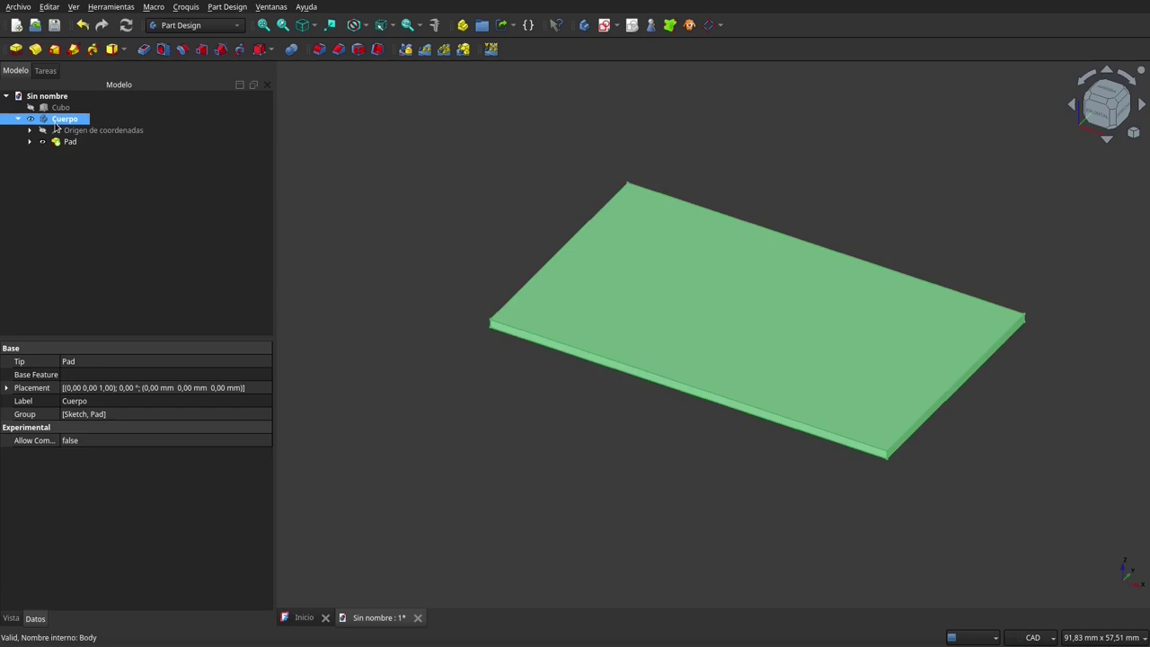
key(space)
click(129, 132)
Select the Cubo bar in the model tree
click(60, 107)
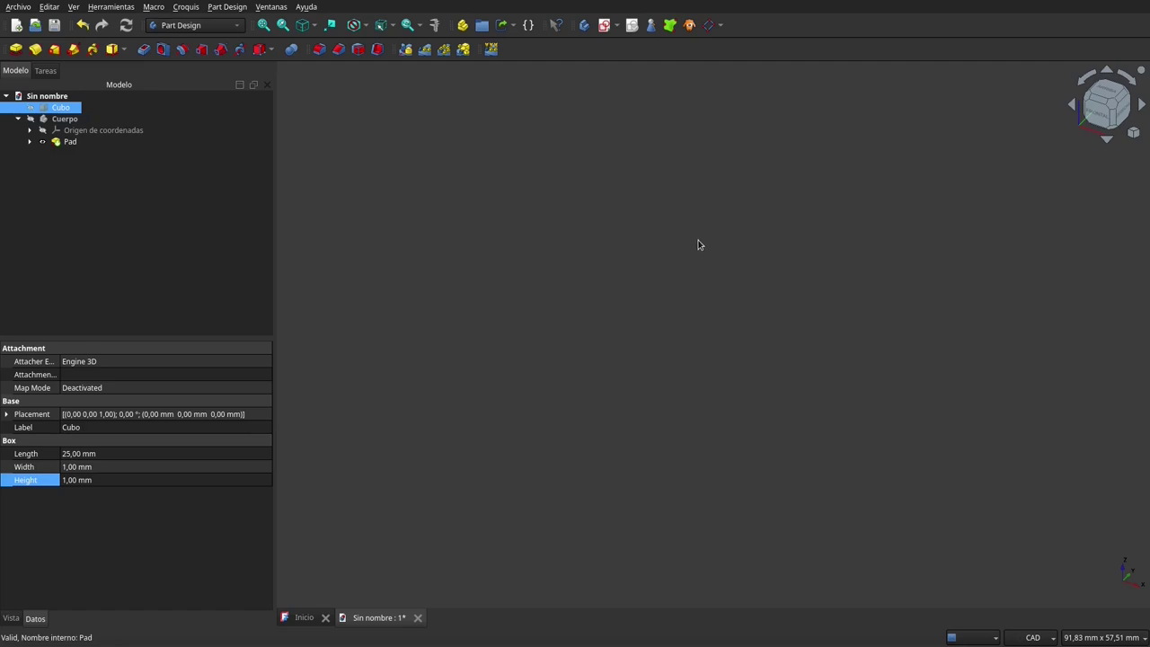
On the start page, keep CAD navigation, Español de España language and Estándar units
click(306, 618)
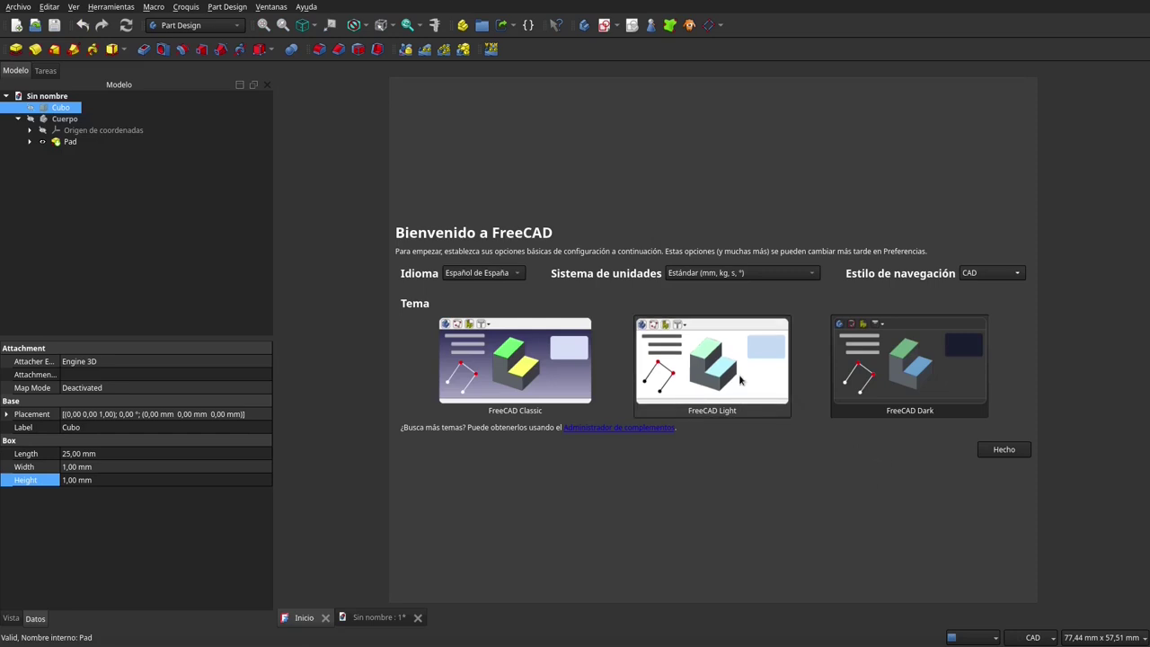
click(991, 278)
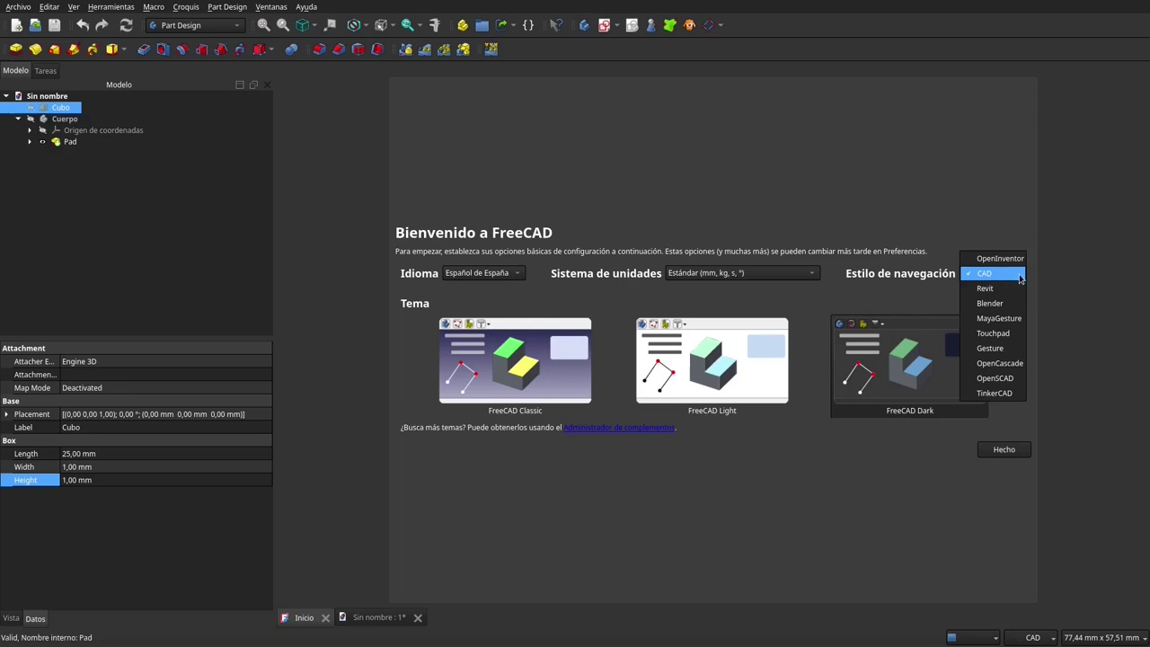
click(949, 196)
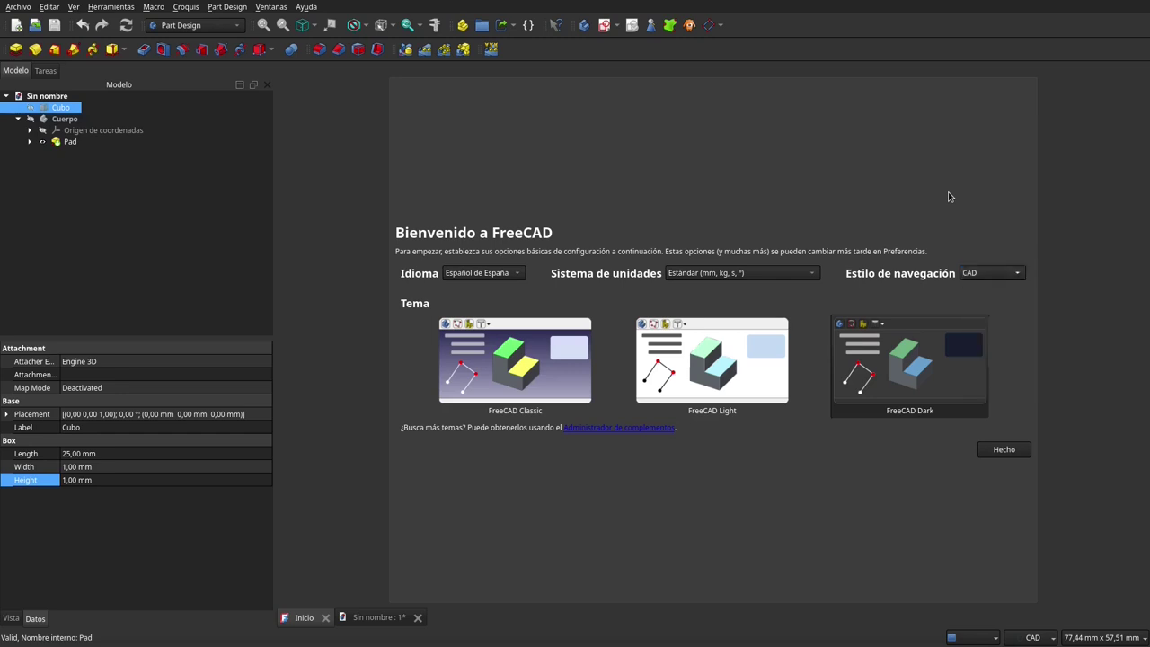
click(492, 275)
click(701, 177)
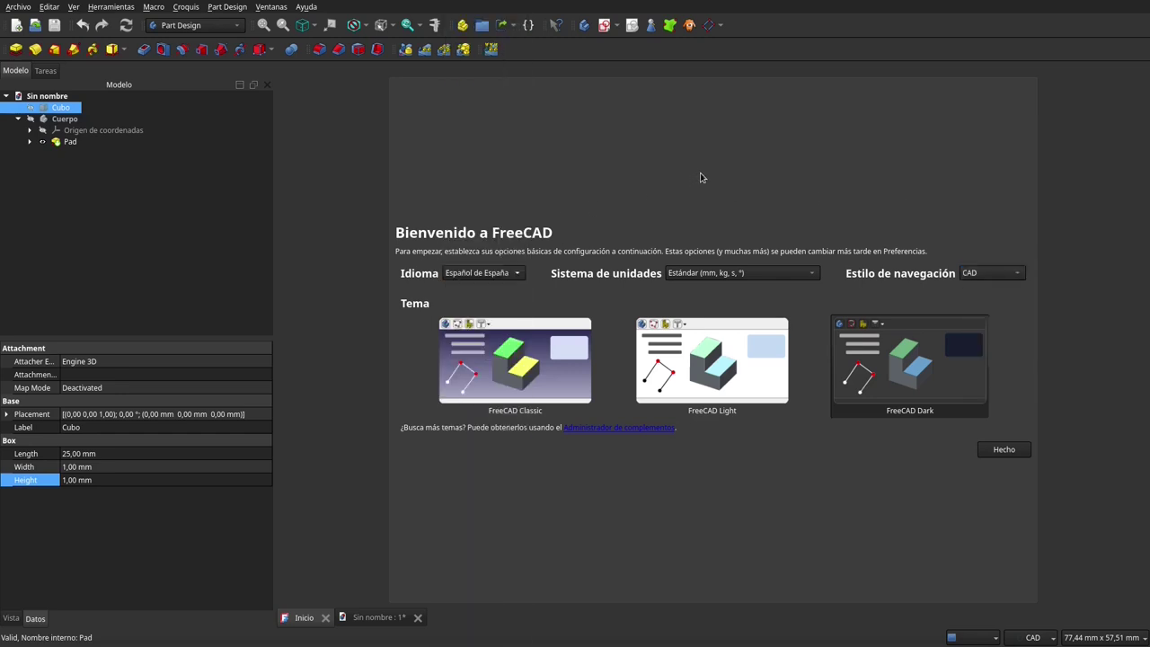
click(760, 271)
click(781, 205)
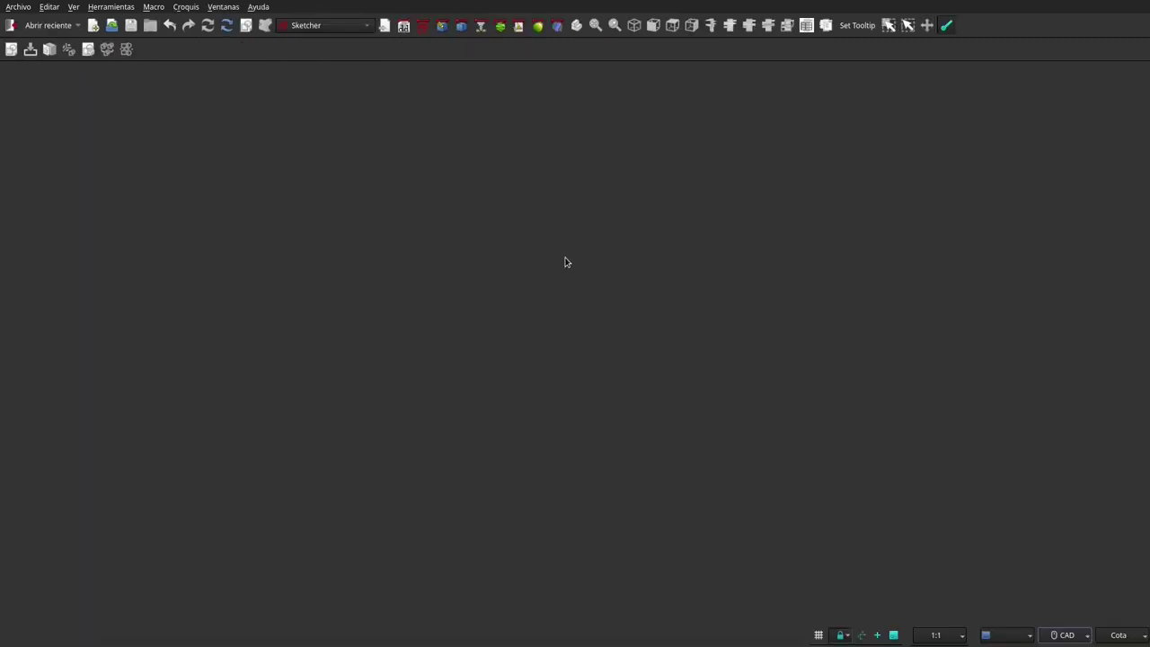
click(257, 7)
click(300, 157)
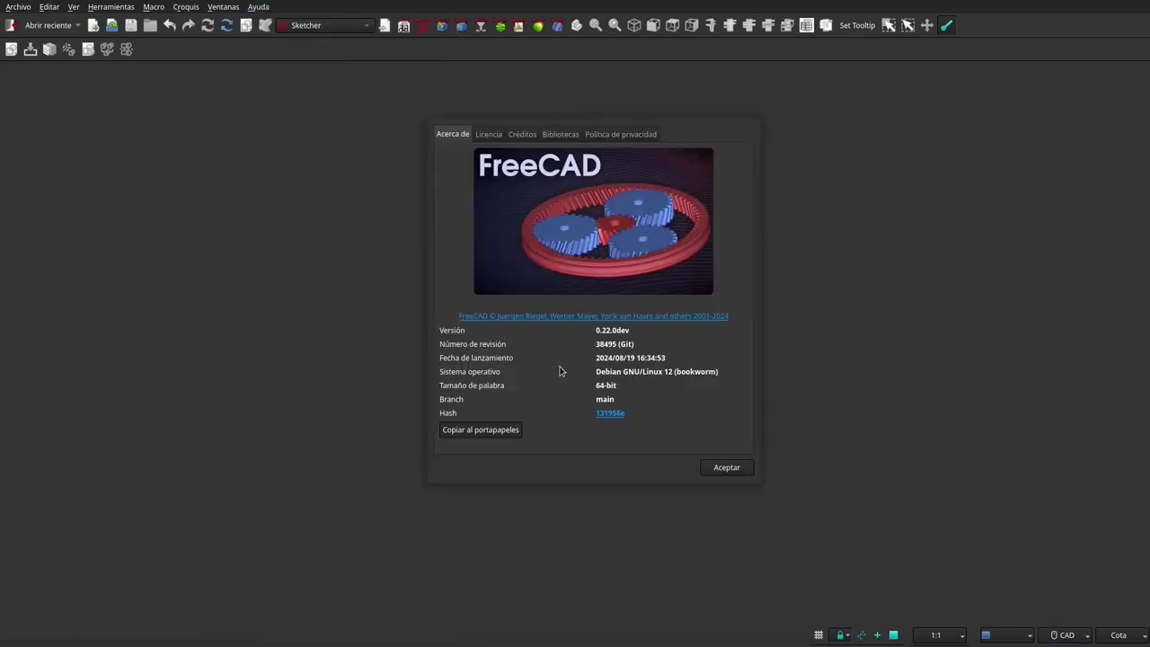
click(736, 466)
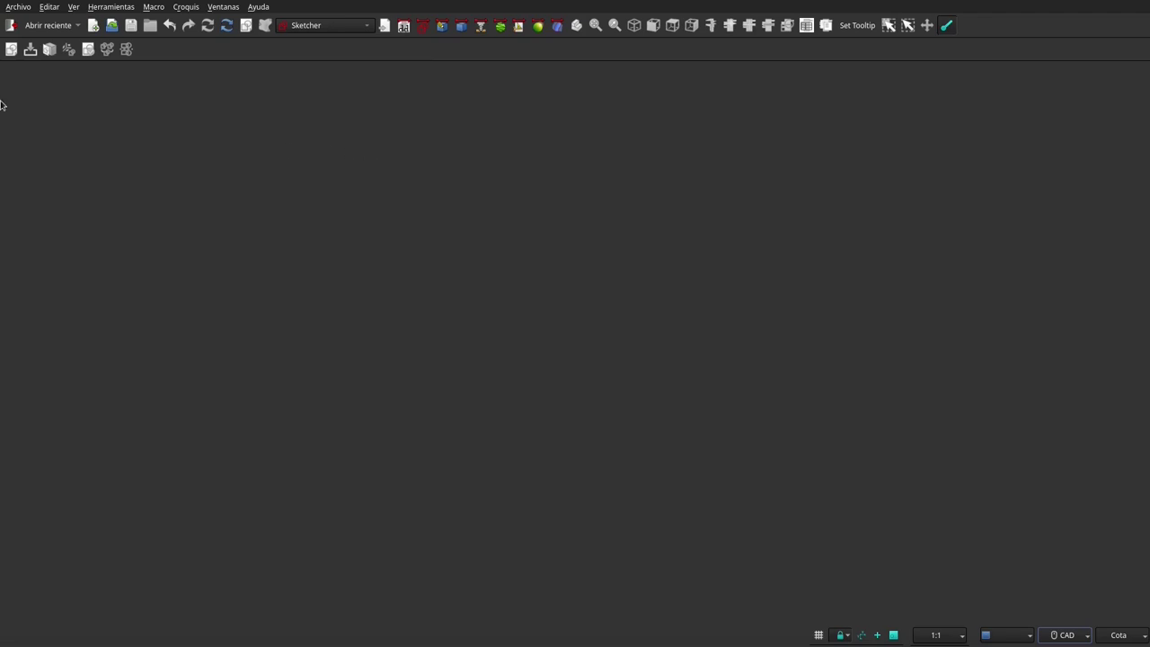
click(4, 94)
Create the new Sin nombre document and check the Modelo panel's options without changing them
click(93, 25)
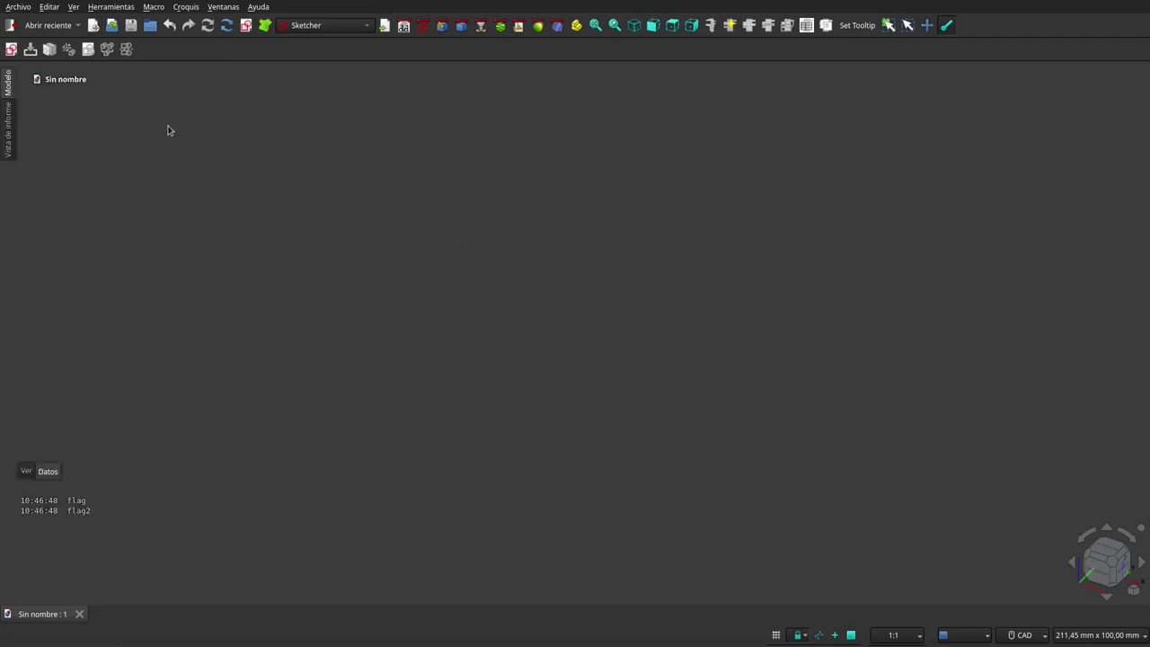
click(185, 80)
click(185, 81)
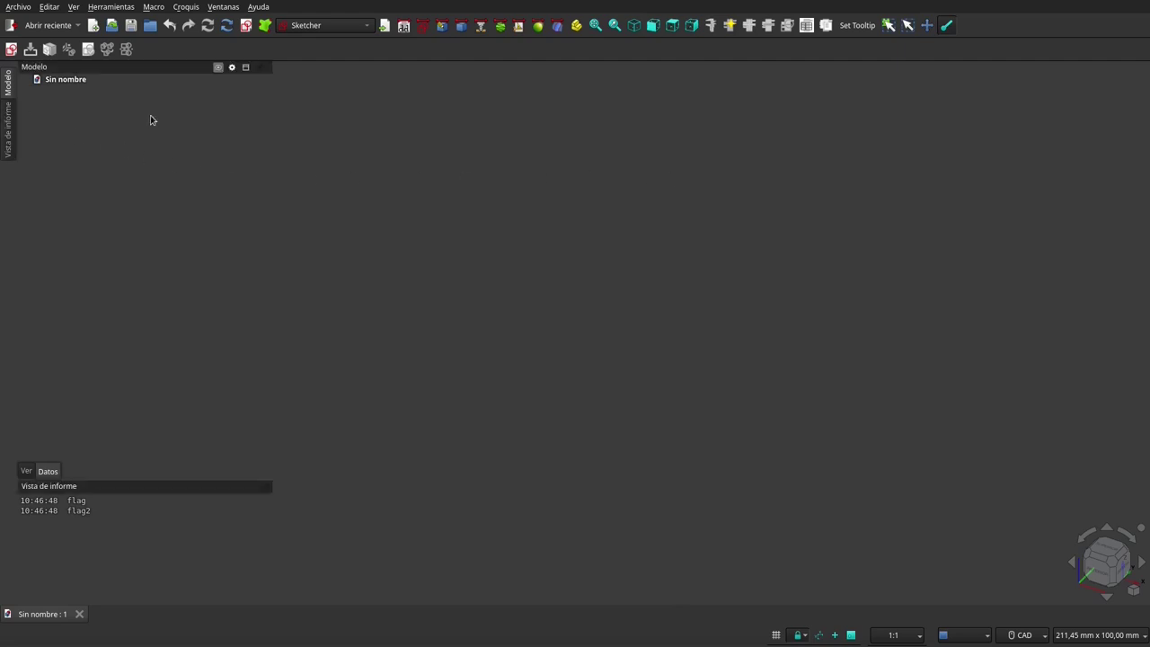
click(231, 67)
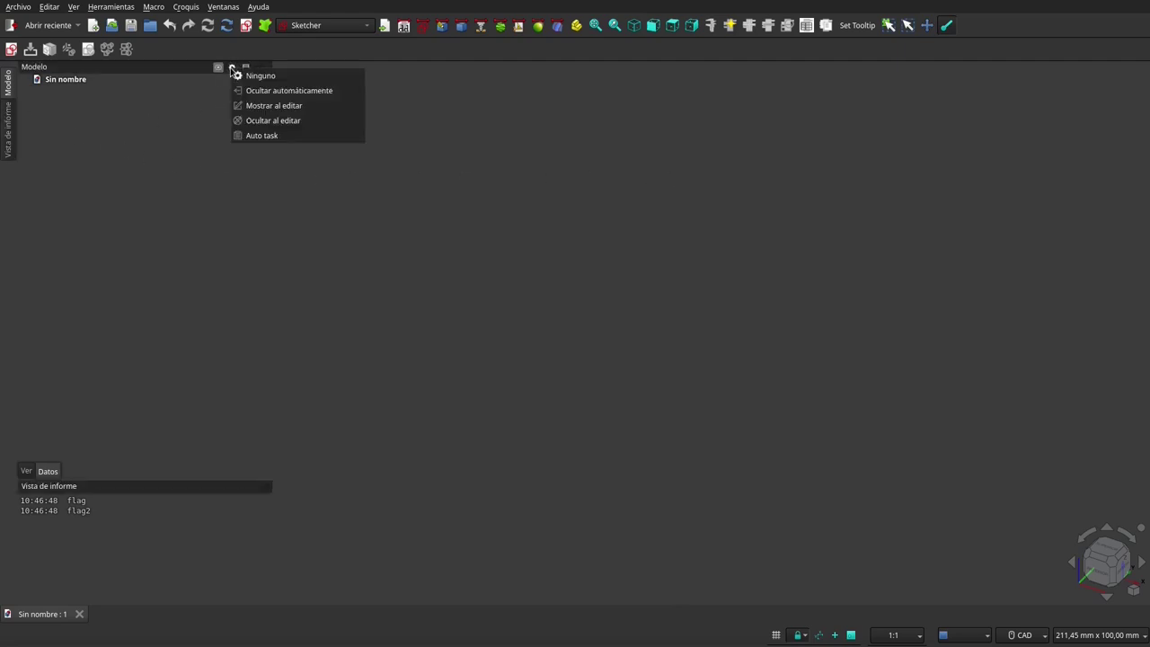
click(241, 79)
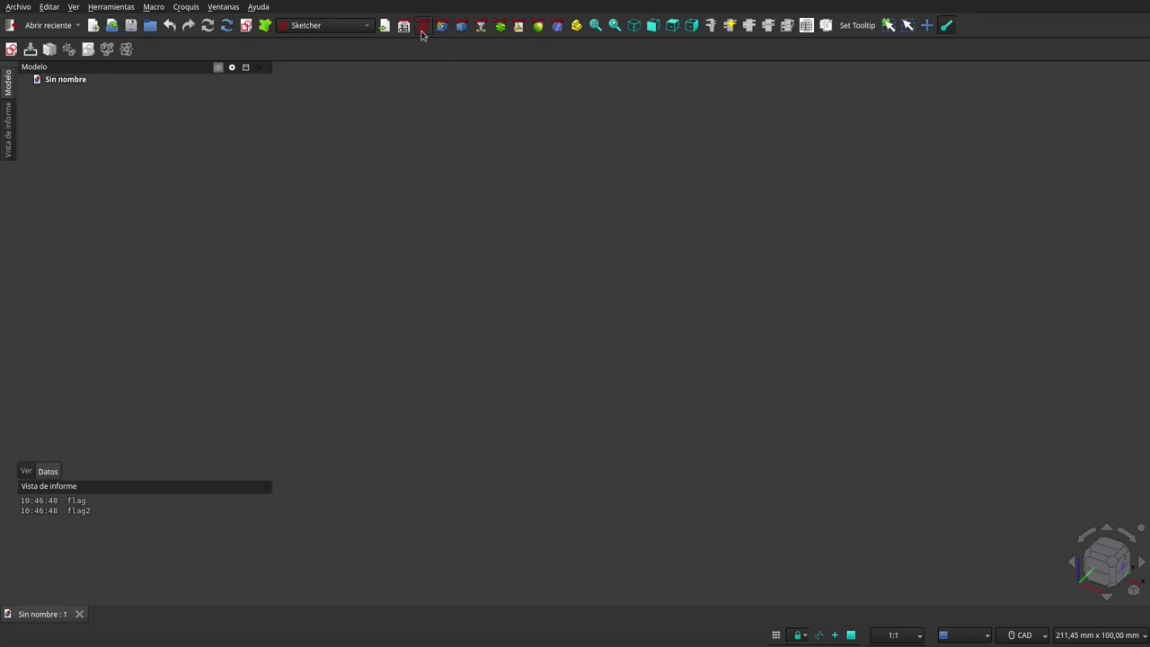
Switch to Part Design, create the Cuerpo body and start a sketch in it
click(367, 28)
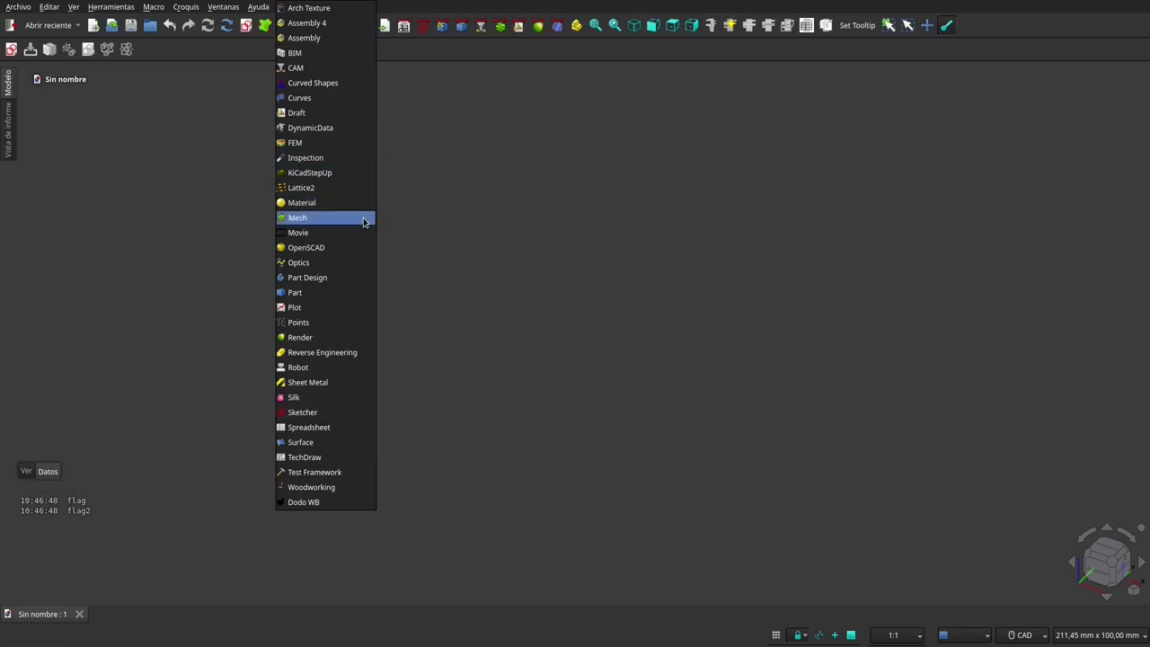
click(362, 279)
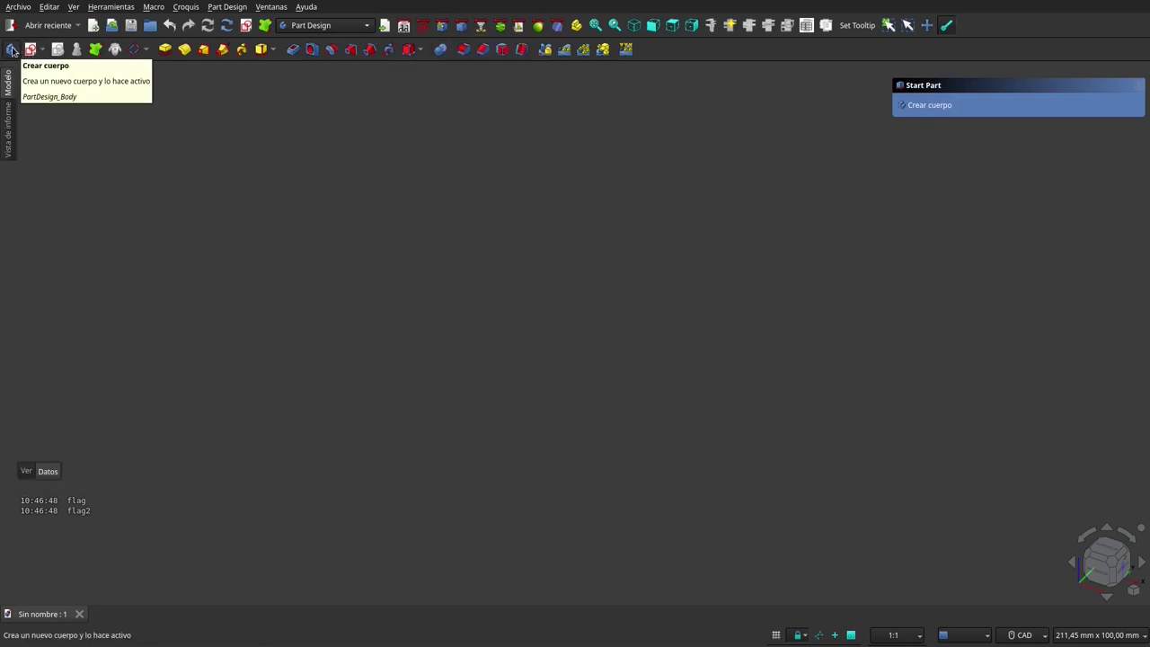
click(12, 51)
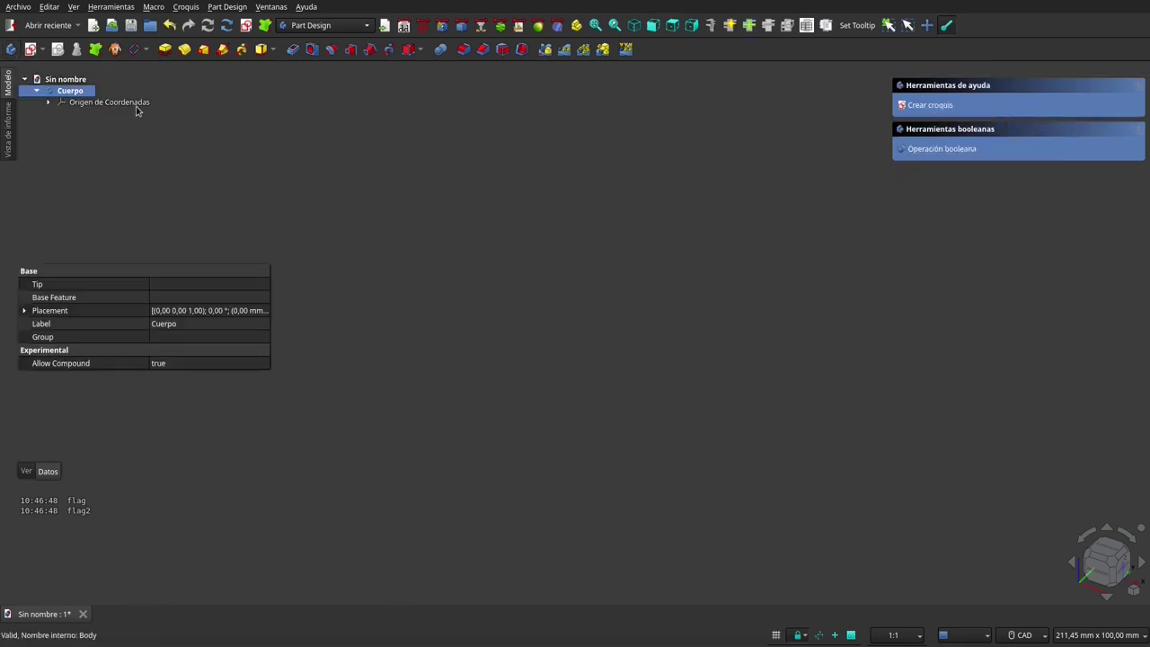
click(29, 51)
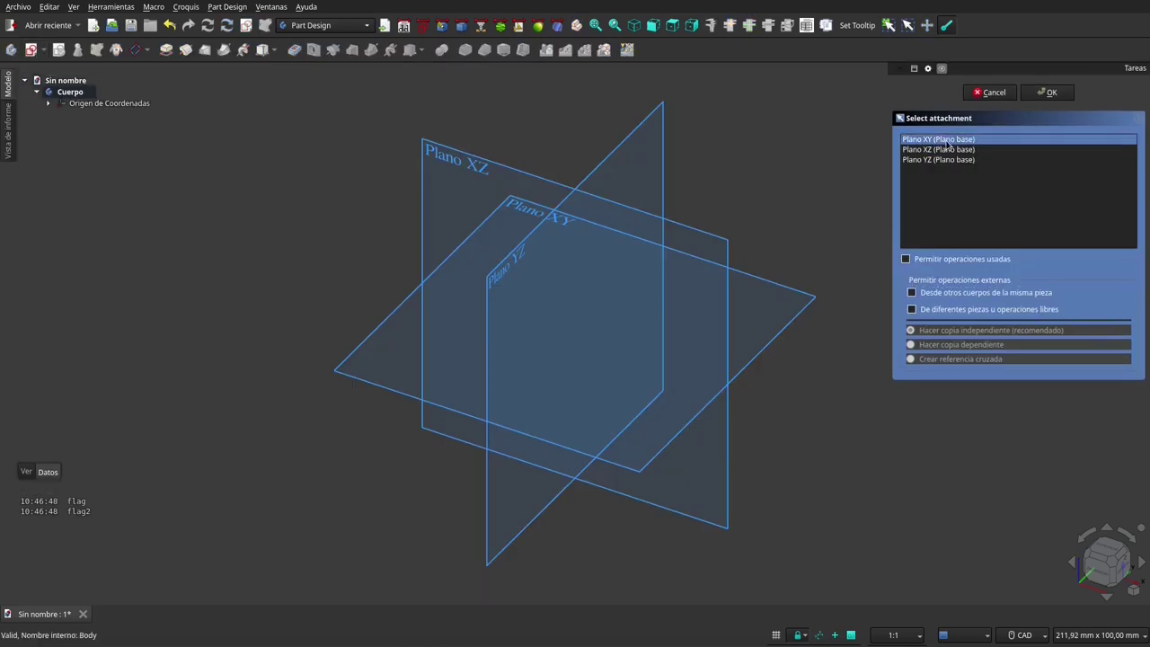
Attach the sketch to the XY plane and start a centred rectangle at the origin
click(943, 140)
click(1069, 97)
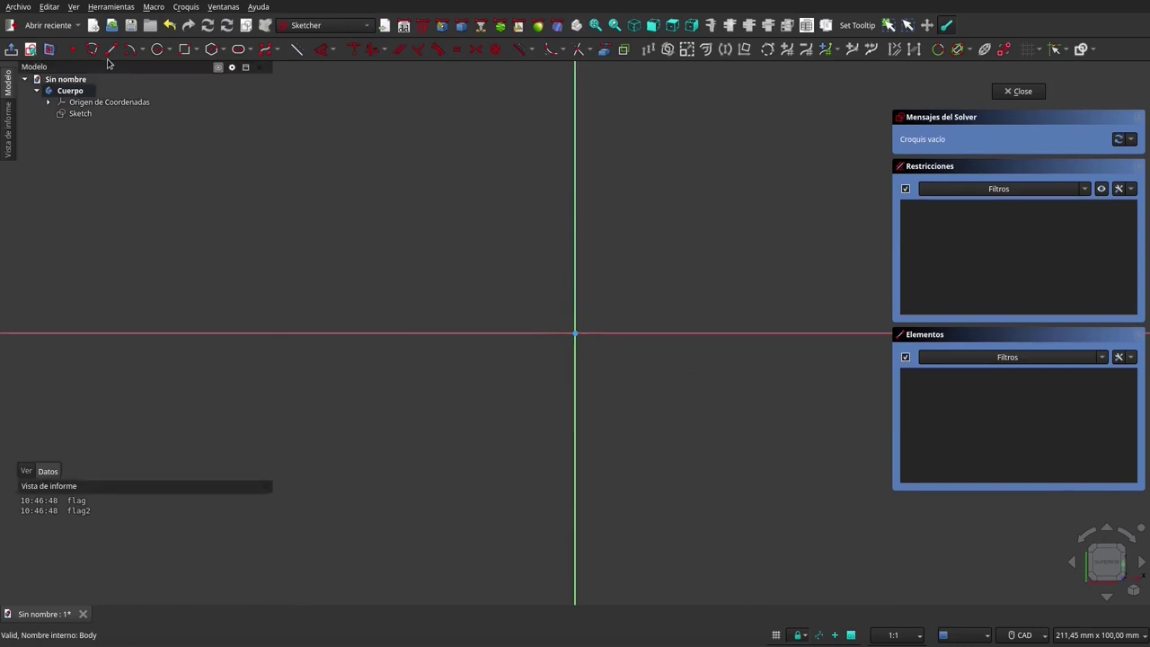
click(191, 49)
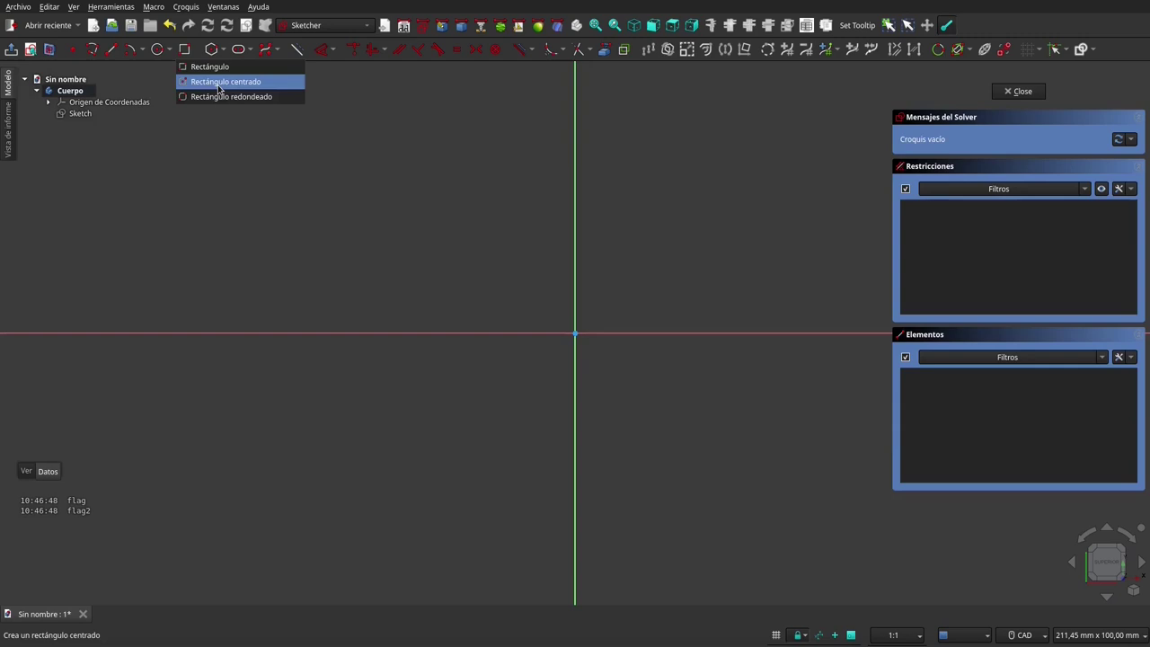
click(221, 84)
click(574, 334)
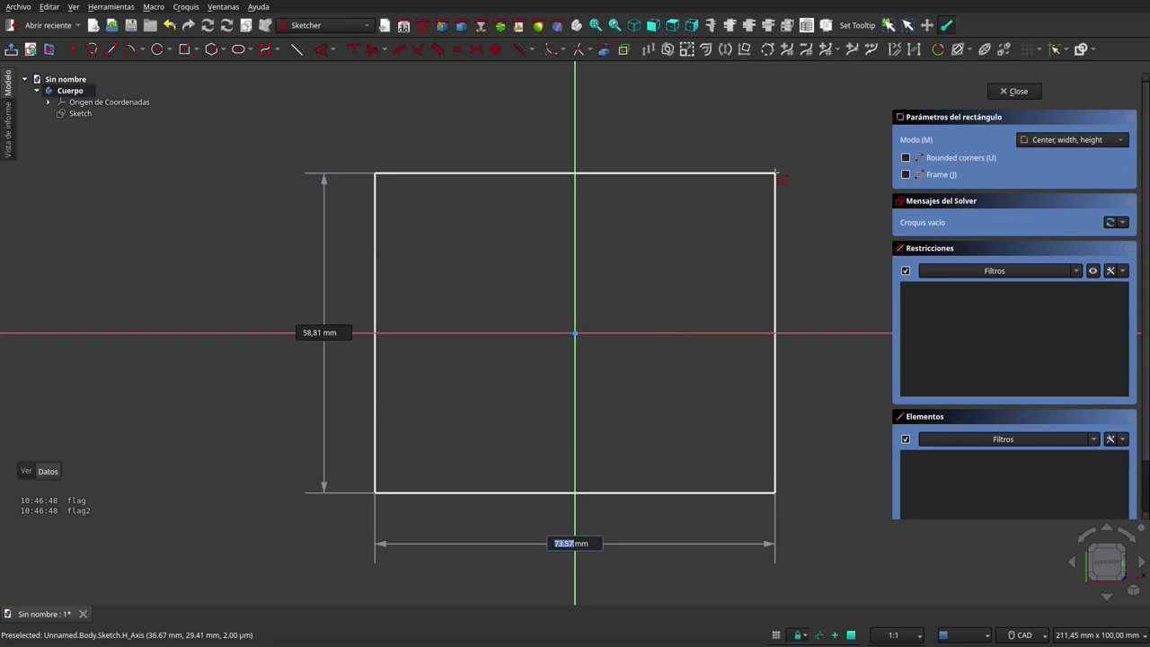
text(3000)
Size the rectangle 3000 × 3000 mm and move its height dimension aside
key(Tab)
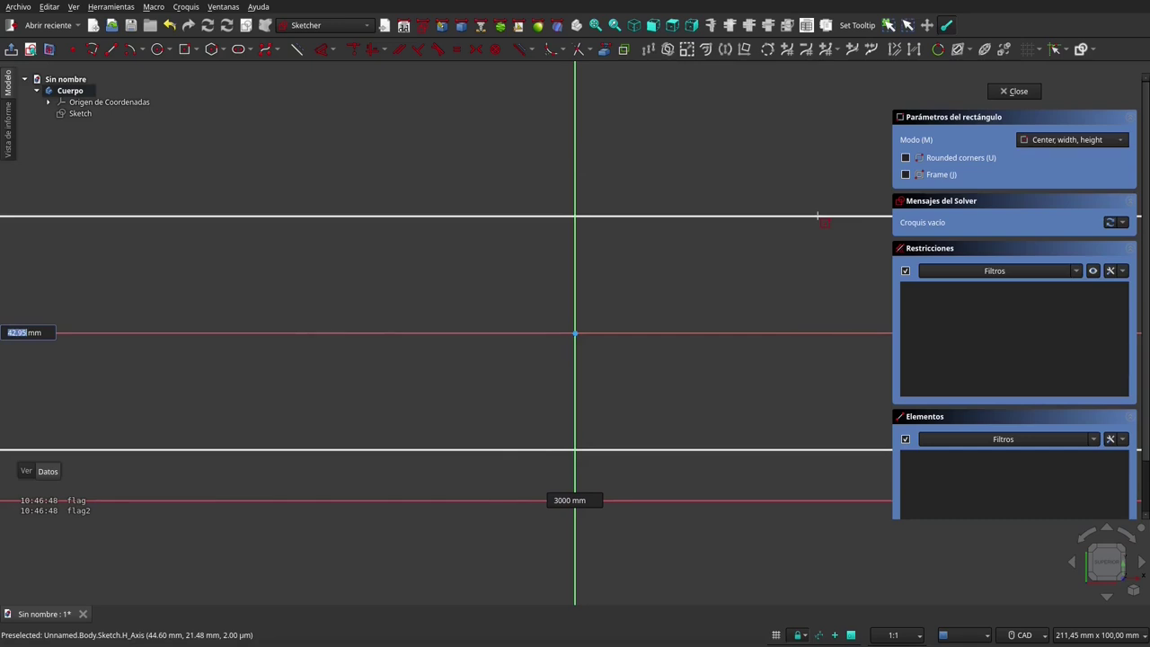
text(3000)
key(Return)
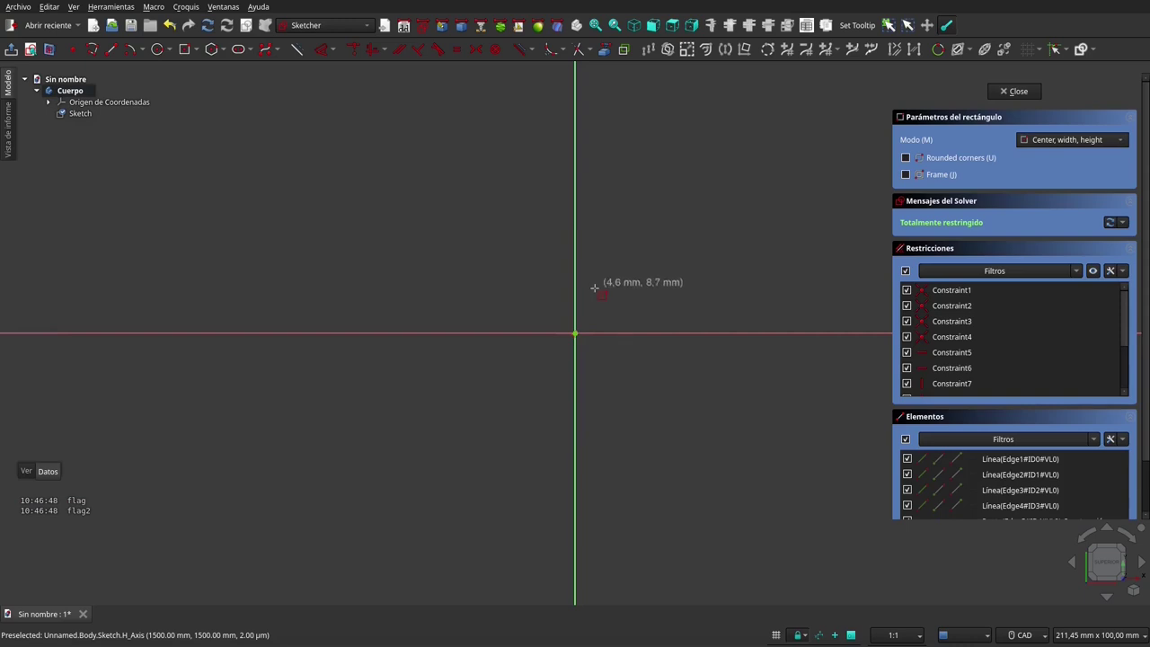
click(594, 26)
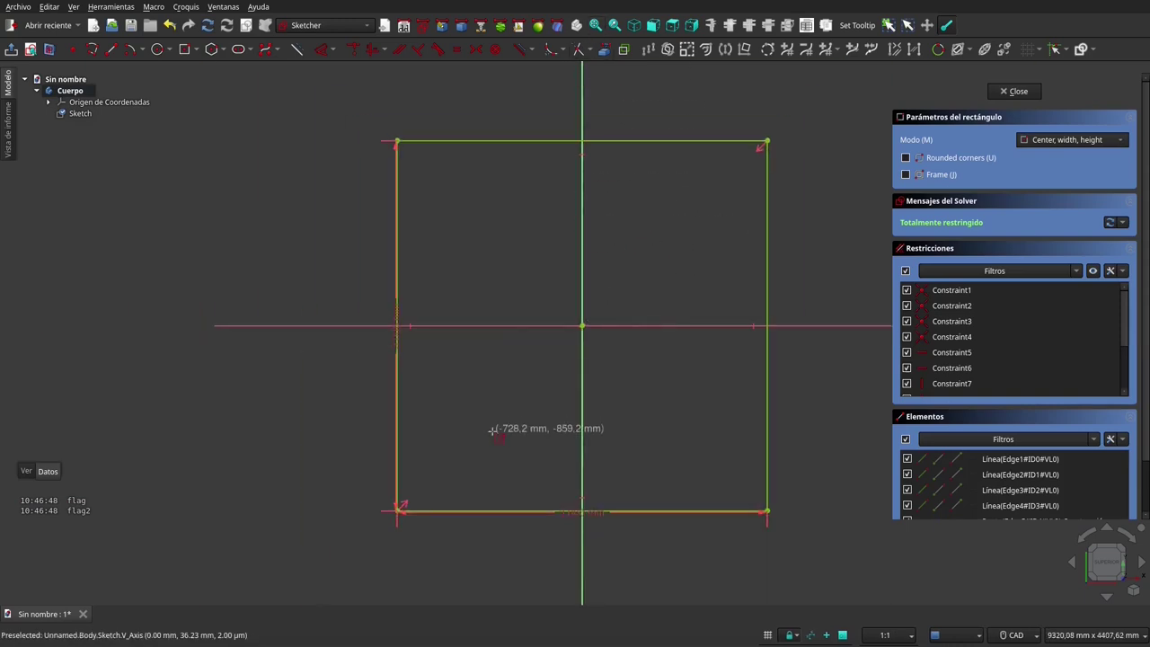
key(Escape)
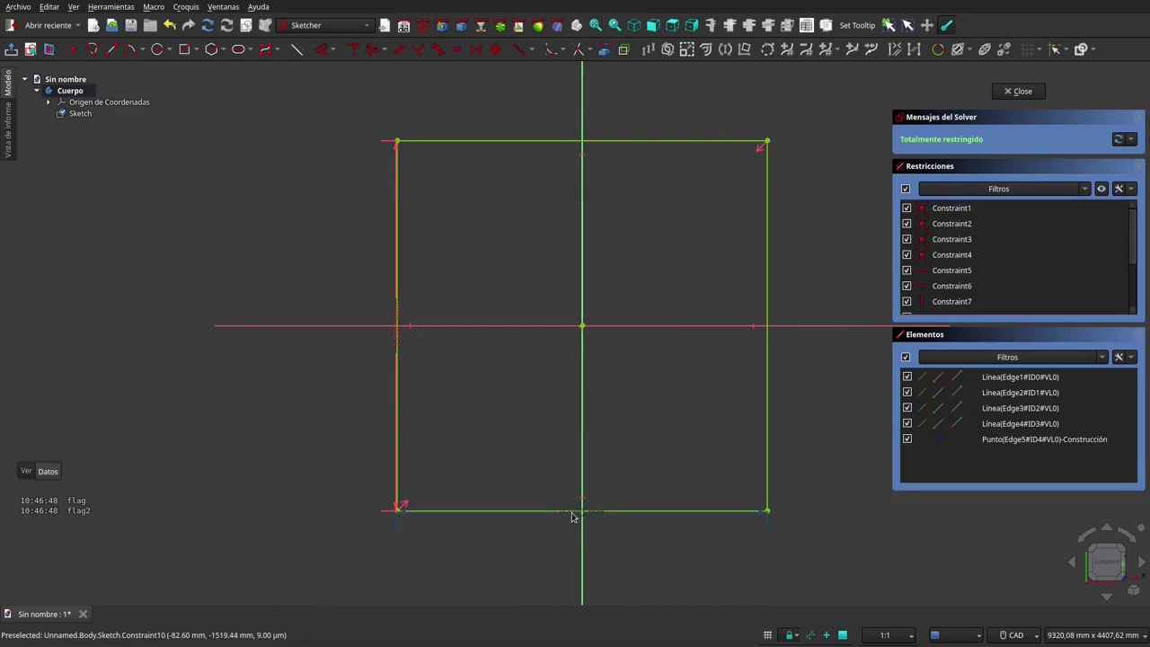
drag(398, 339, 303, 337)
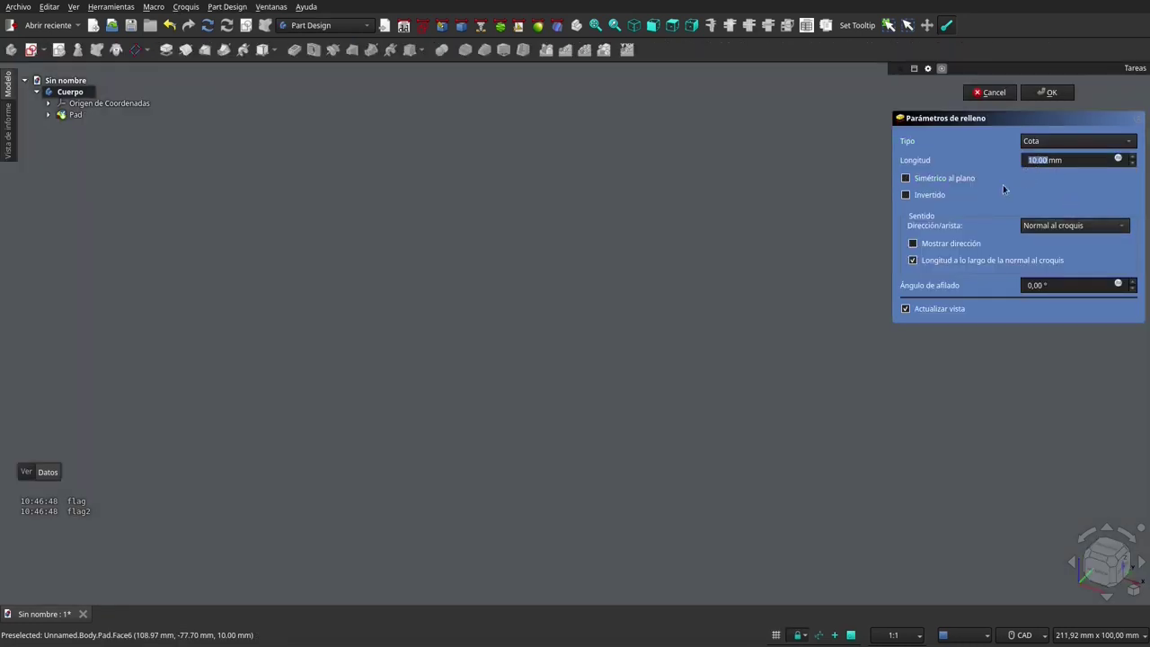
Reverse the pad direction and confirm it at 10 mm length
click(905, 195)
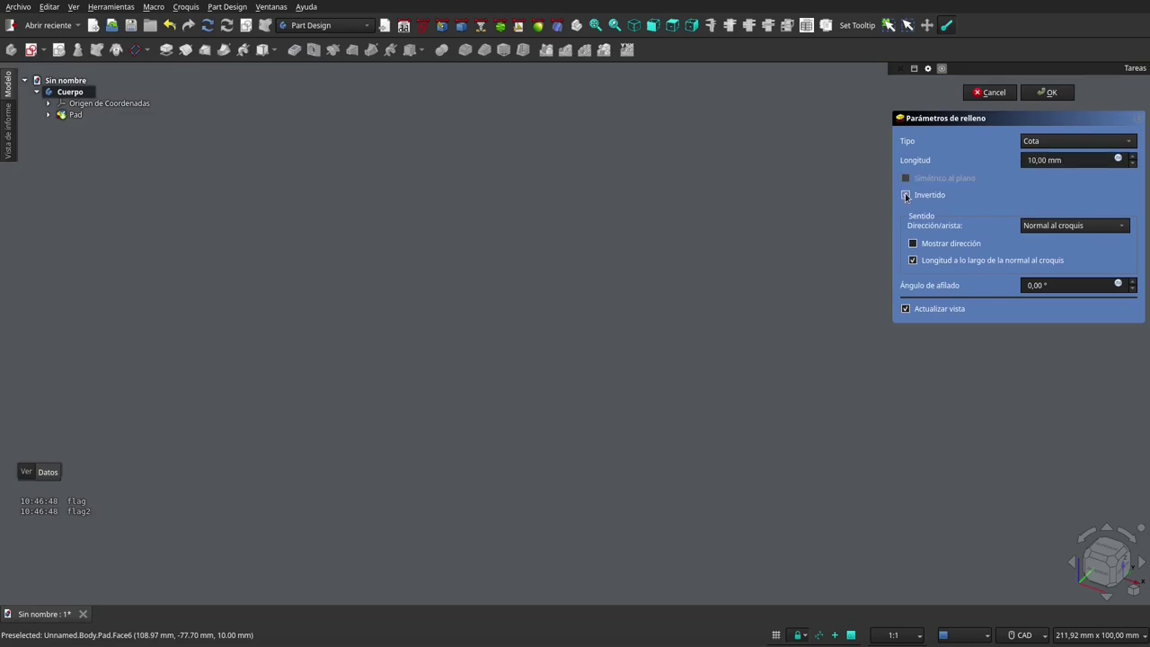
click(906, 195)
click(1049, 93)
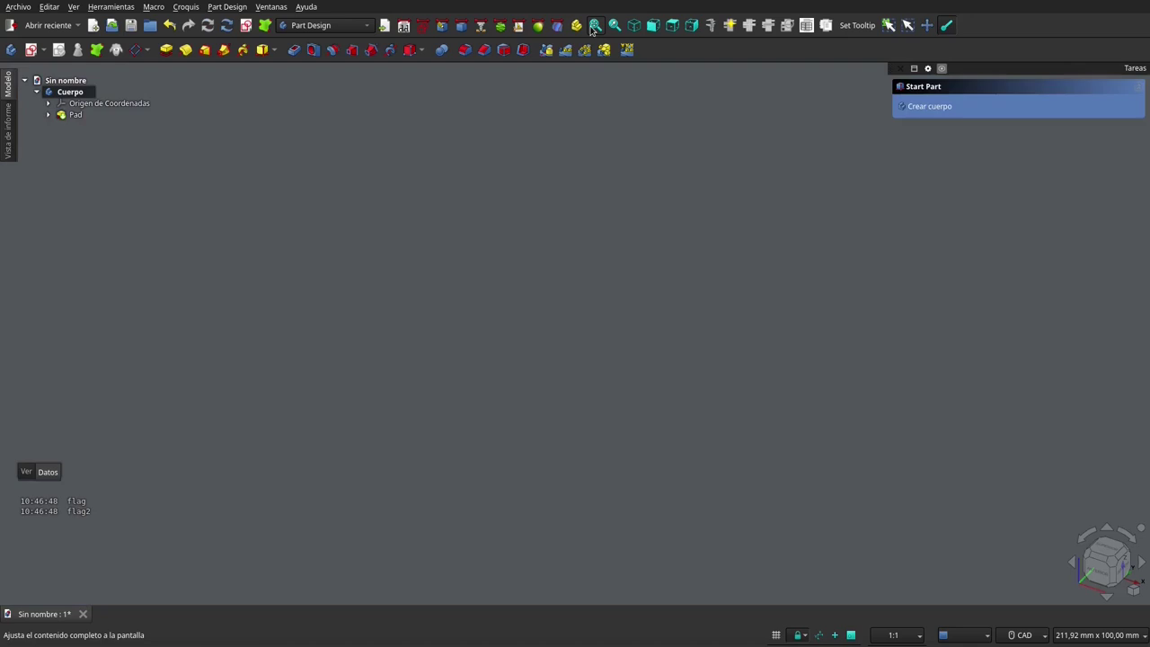
Relabel the slab's Cuerpo body as 'piso'
click(595, 26)
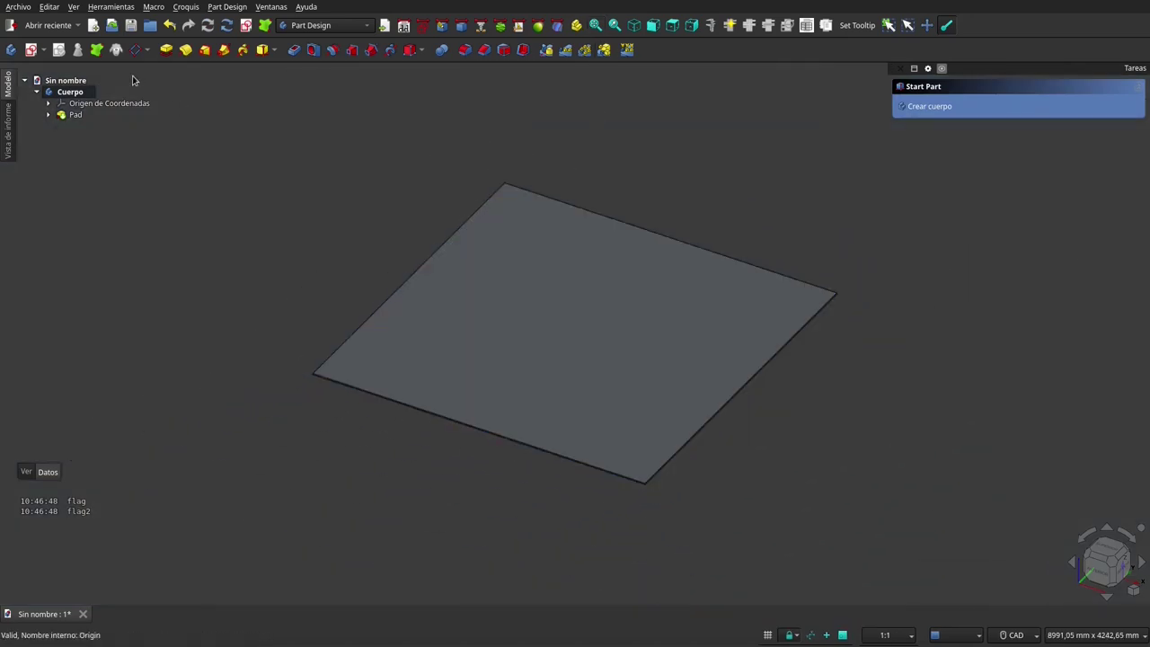
click(72, 92)
click(195, 324)
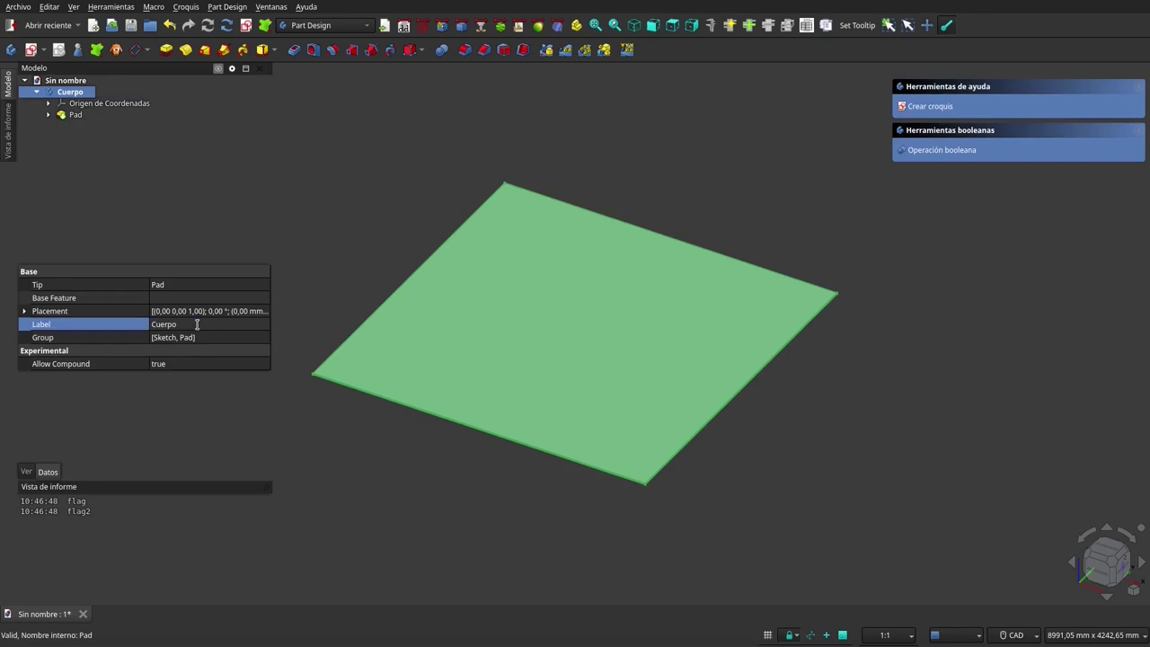
text(piso)
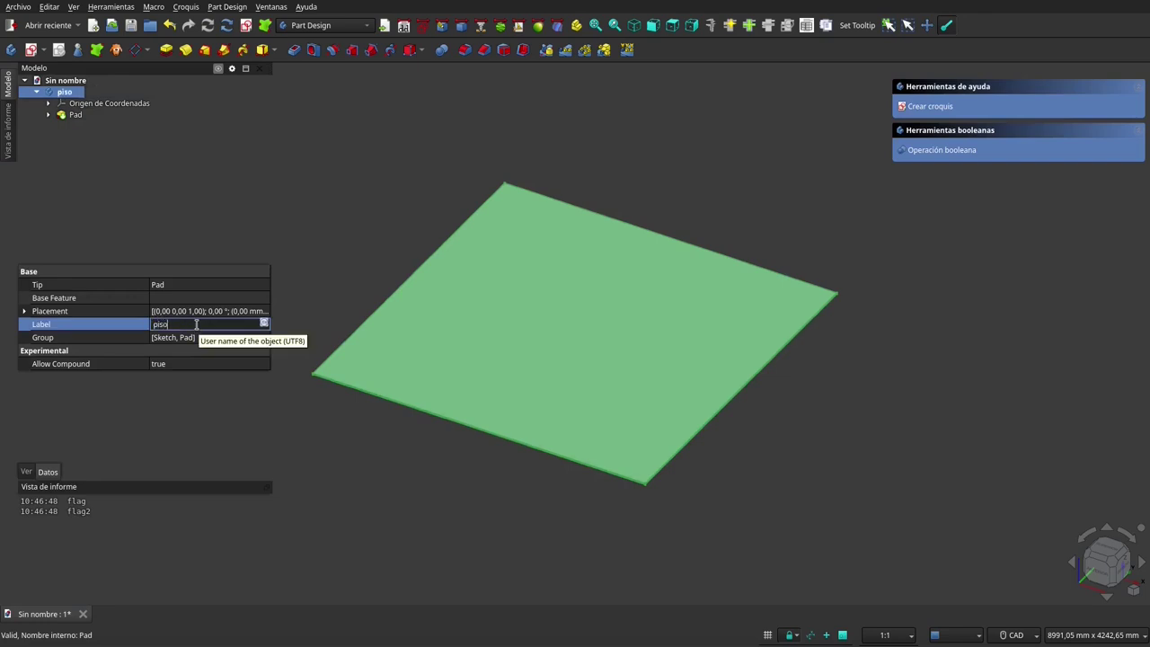
click(620, 167)
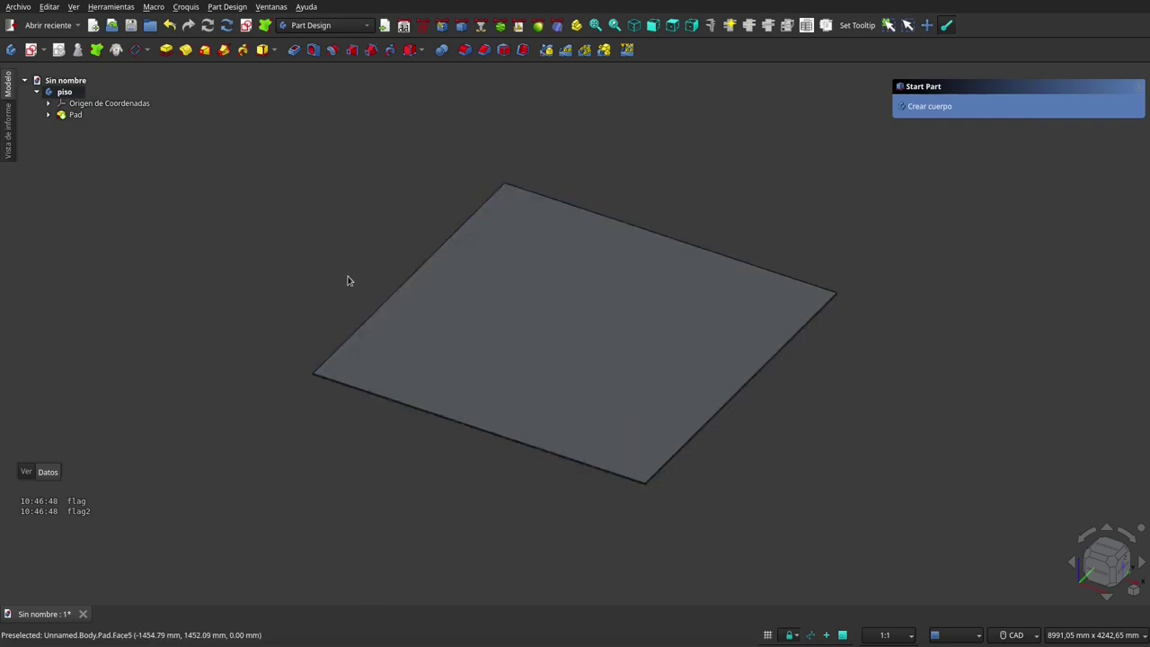
Collapse the piso body and add a second empty body
click(35, 93)
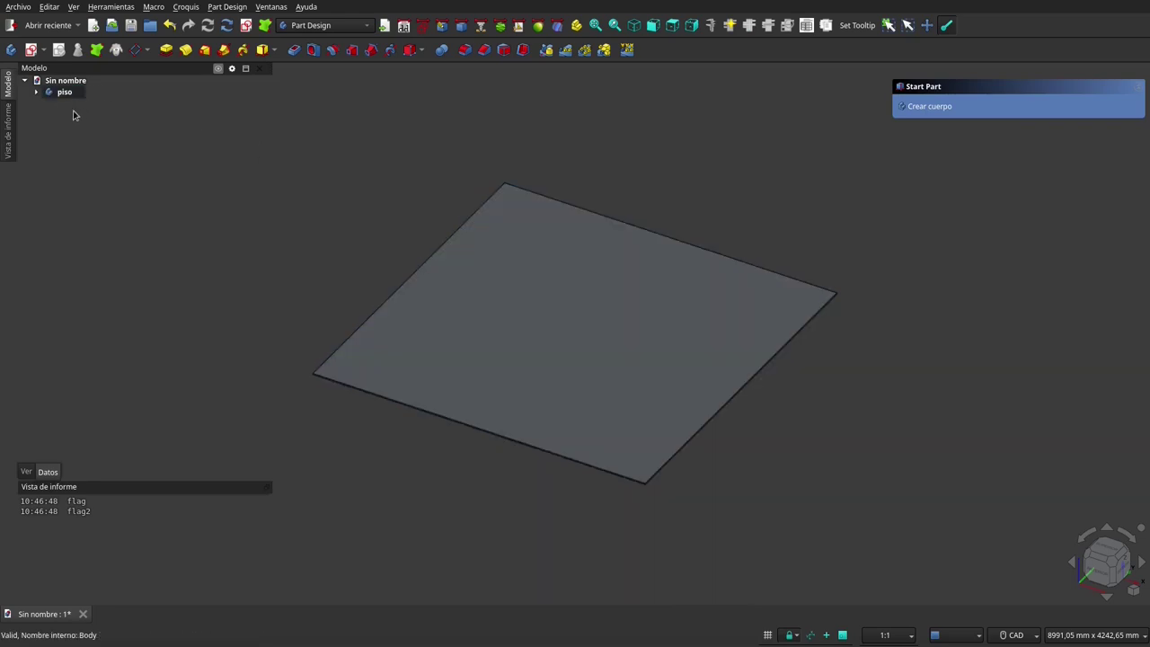
click(9, 50)
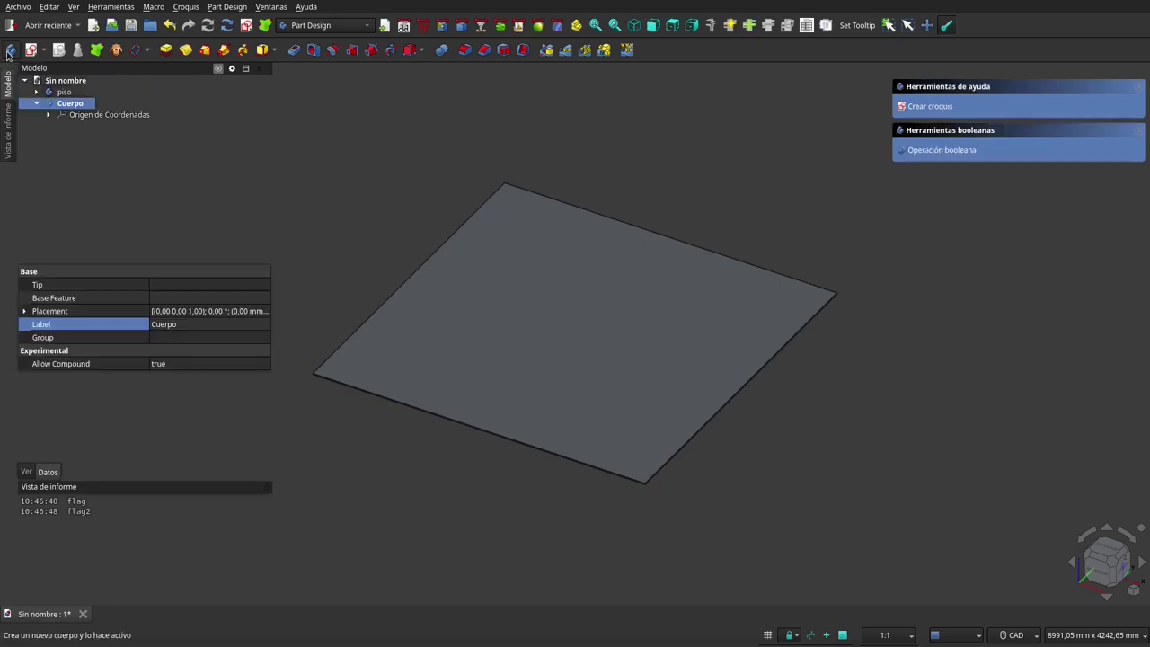
Relabel the new body 'paredA' and start a new sketch in it
click(180, 323)
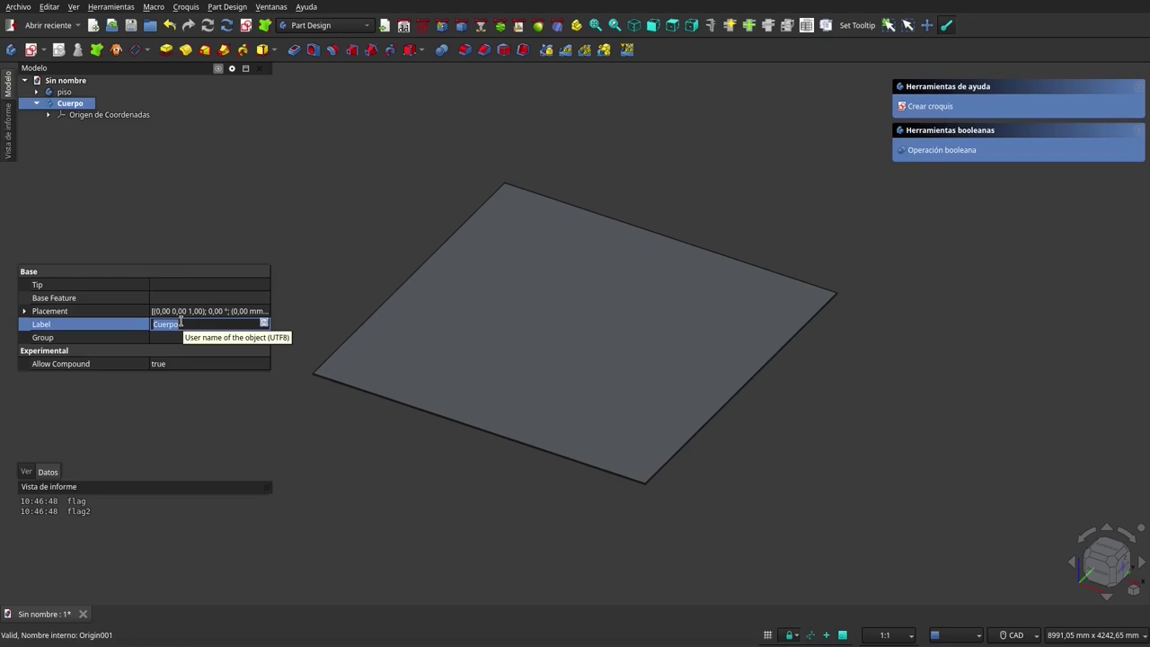
text(pi)
text(ared)
text(A)
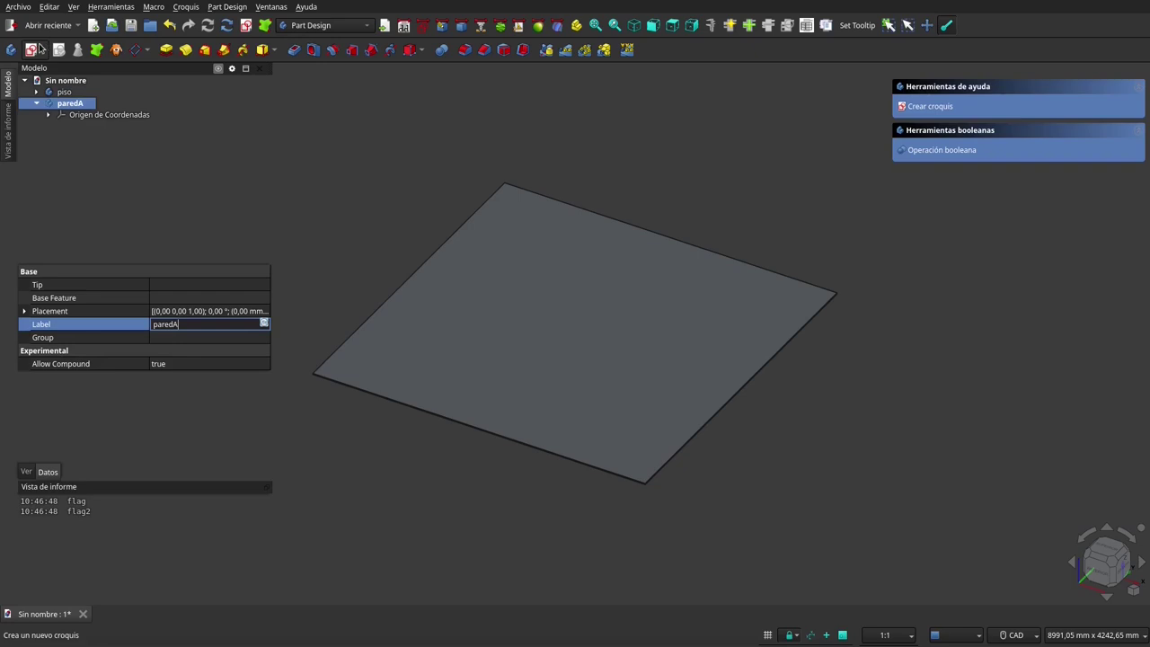
click(33, 50)
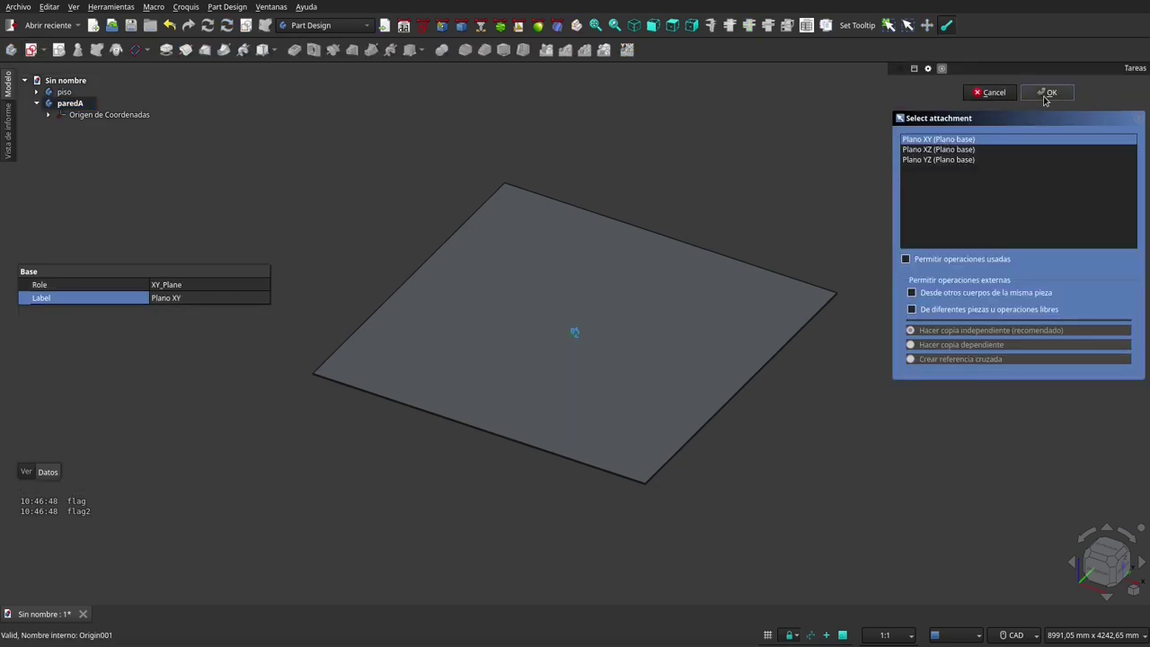
Place the new sketch on the XY plane, hide piso, and select the floor's Sketch under its Pad
click(1047, 92)
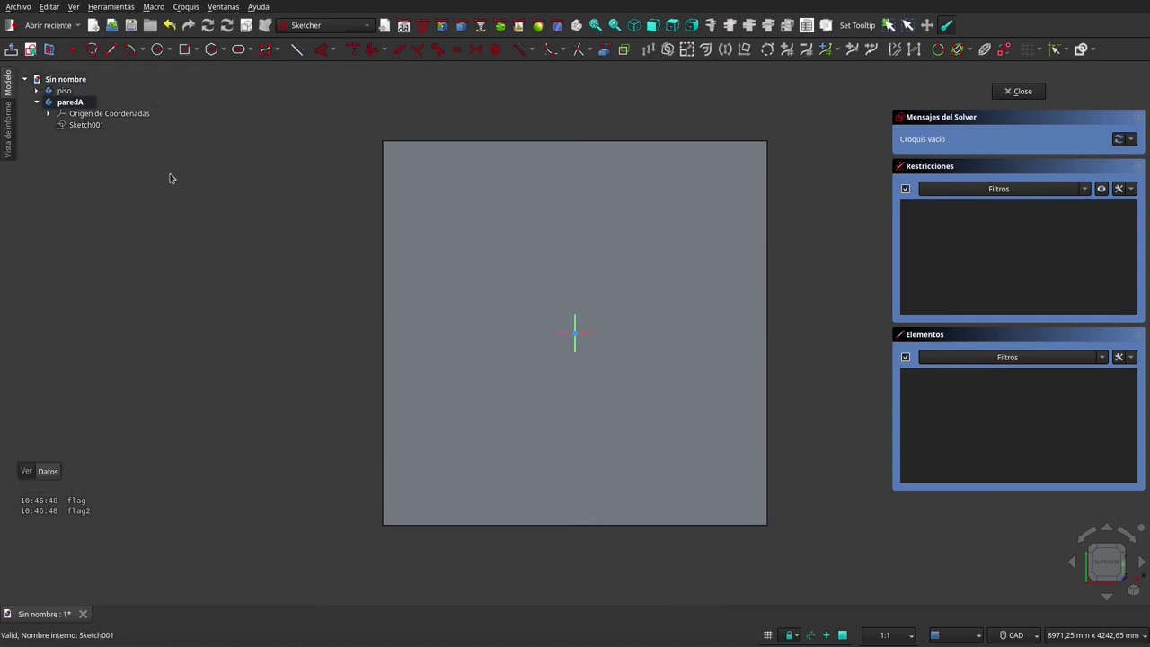
click(64, 91)
key(space)
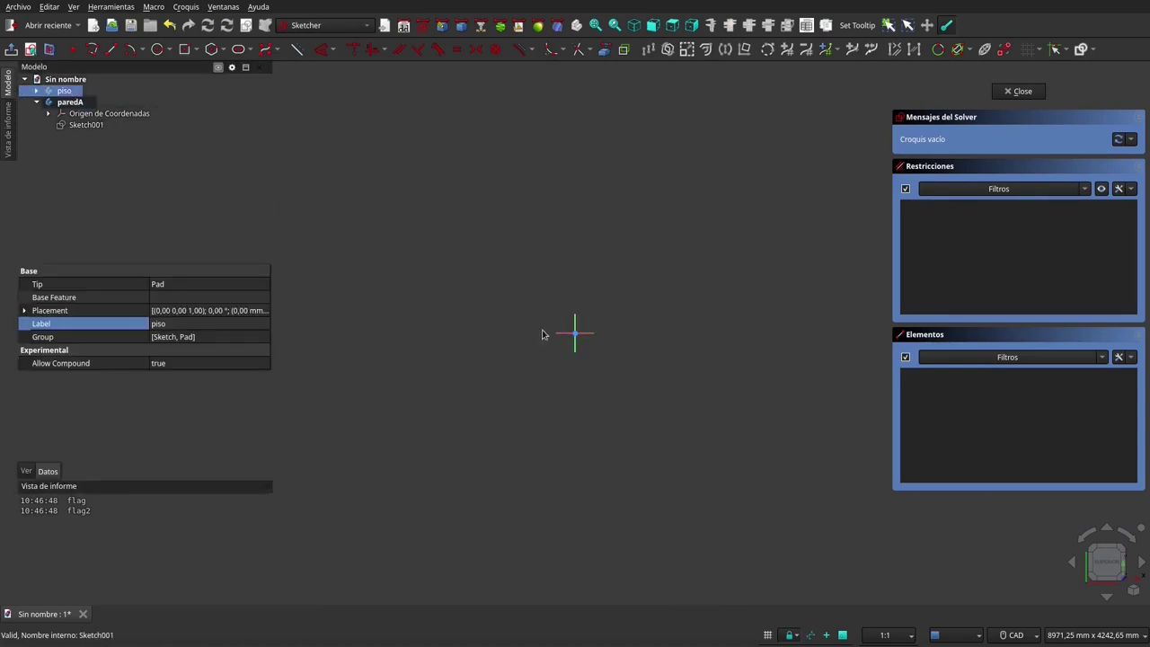
click(37, 91)
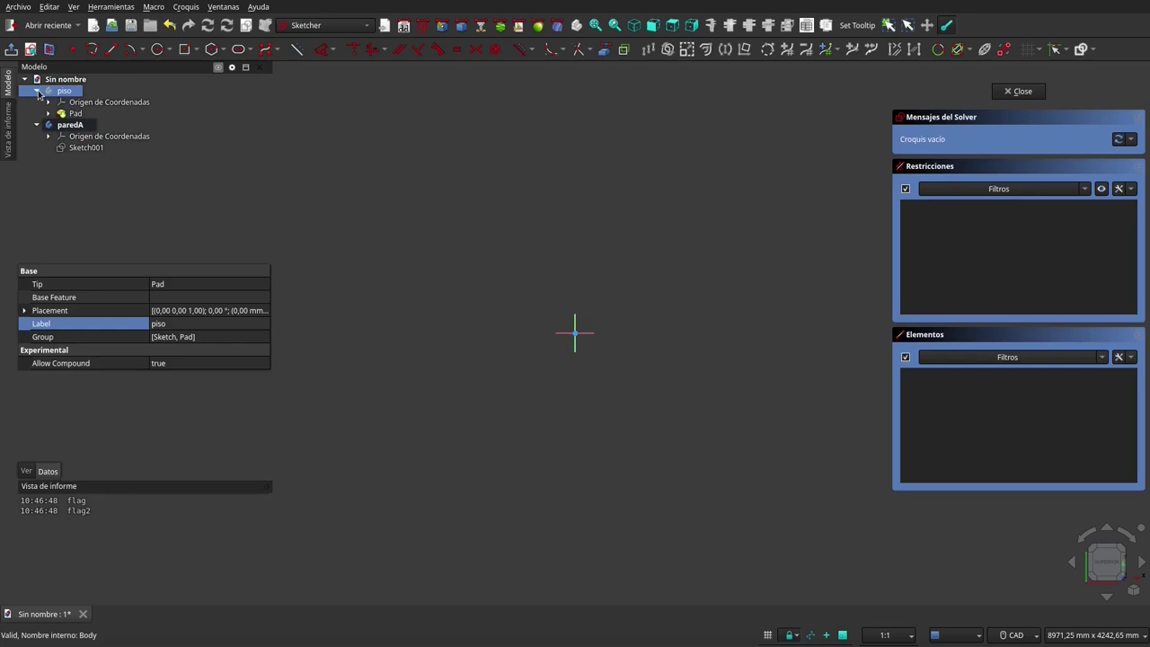
click(47, 113)
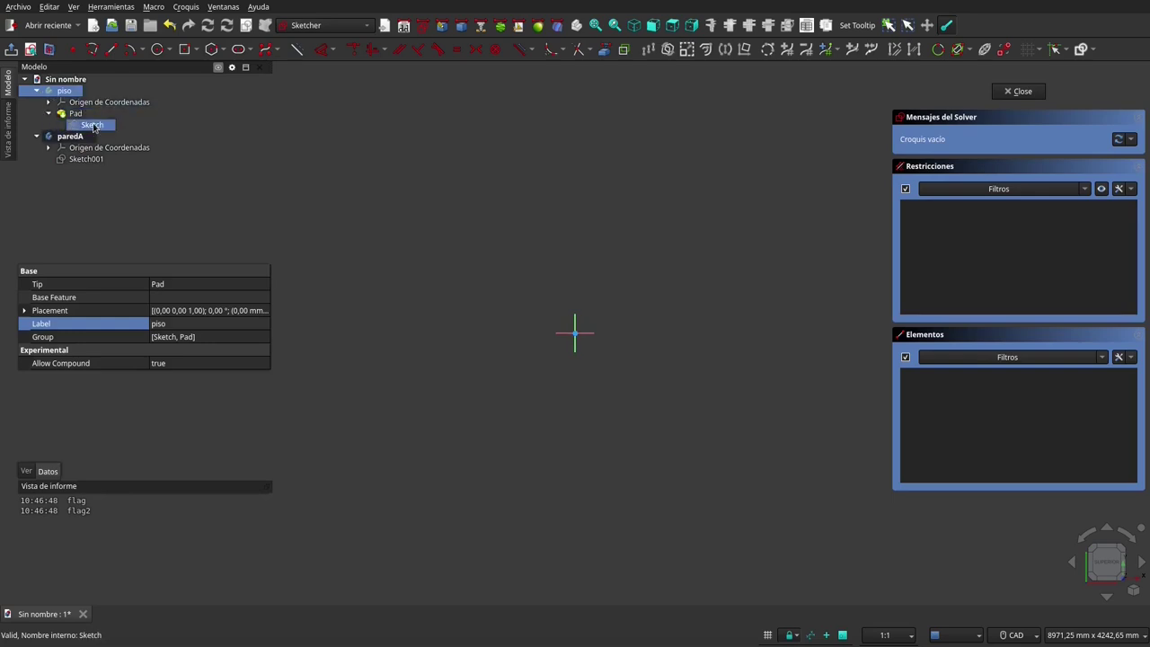
click(93, 126)
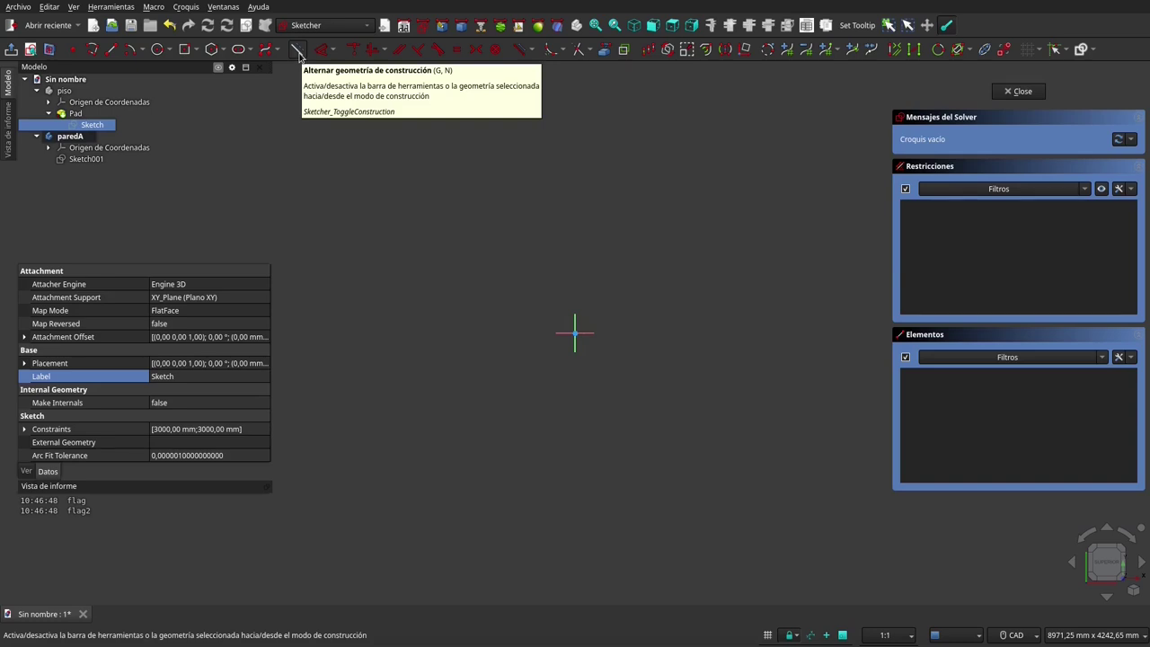
Switch to construction mode and carbon-copy the floor sketch's 3000 mm square into Sketch001
click(298, 53)
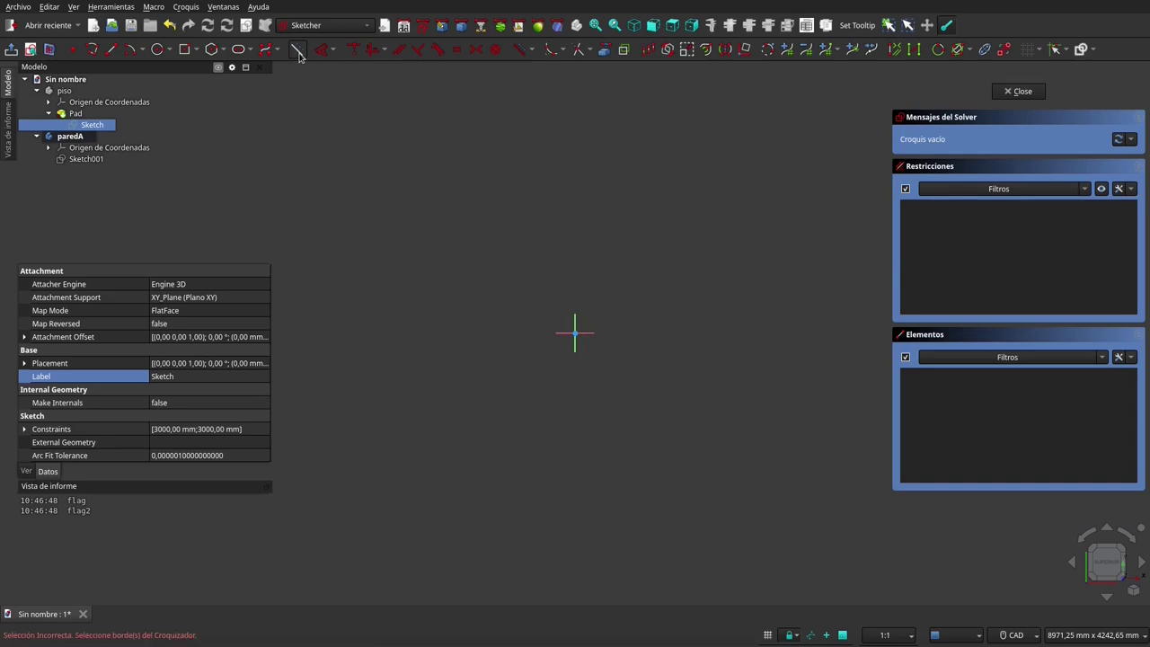
click(431, 221)
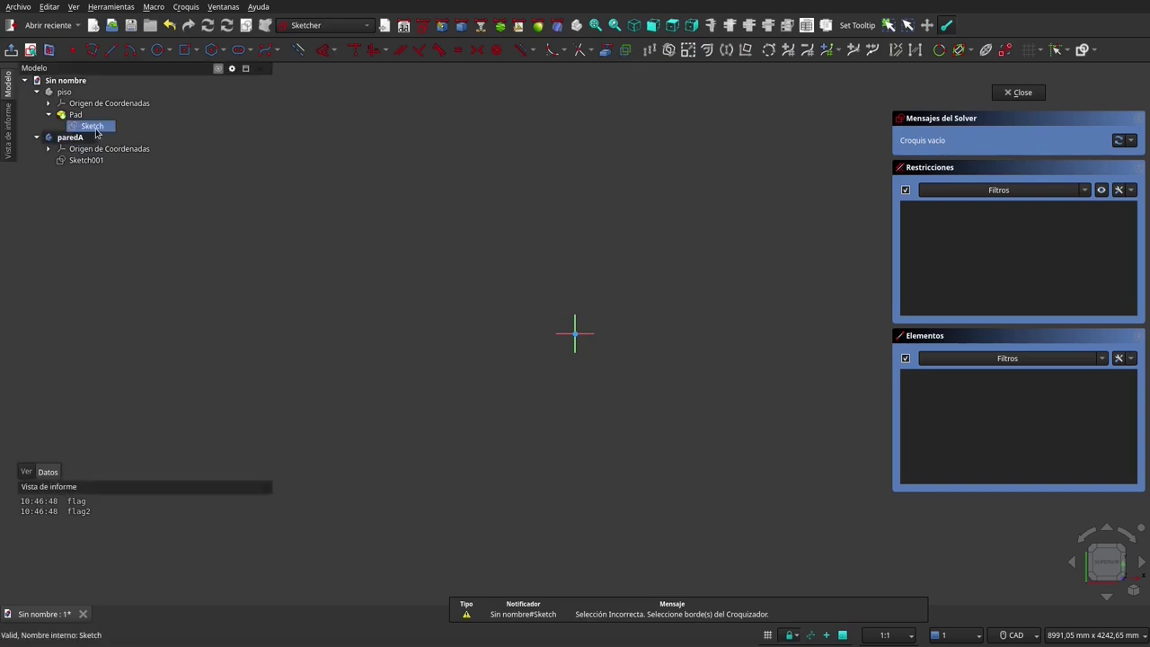
click(626, 52)
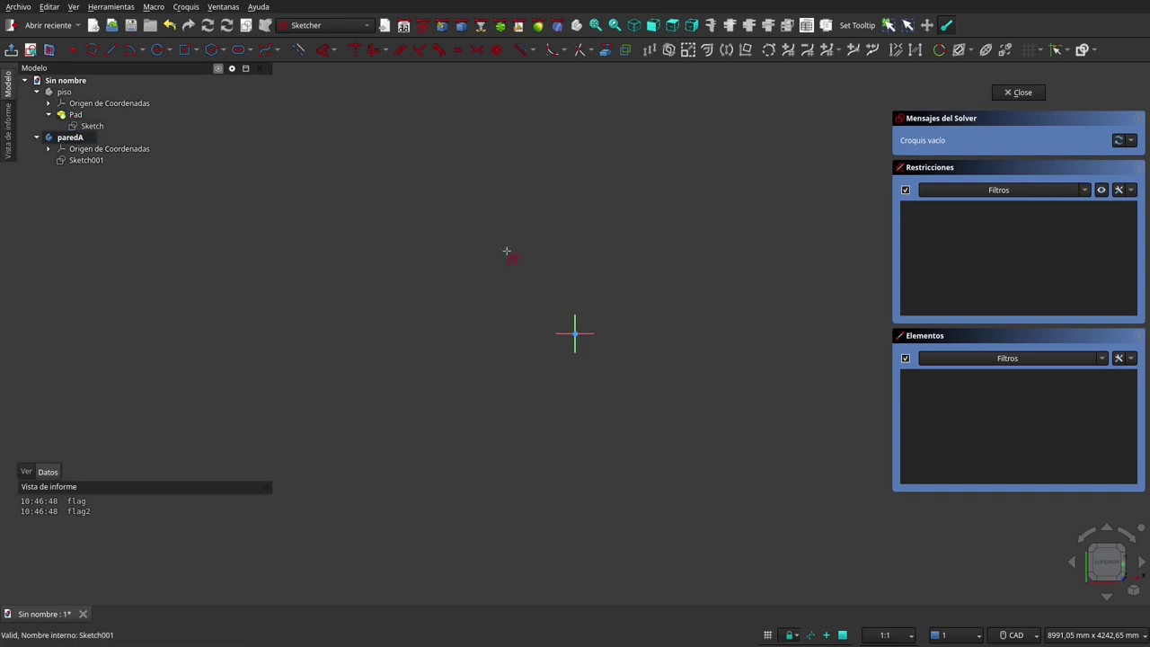
click(94, 128)
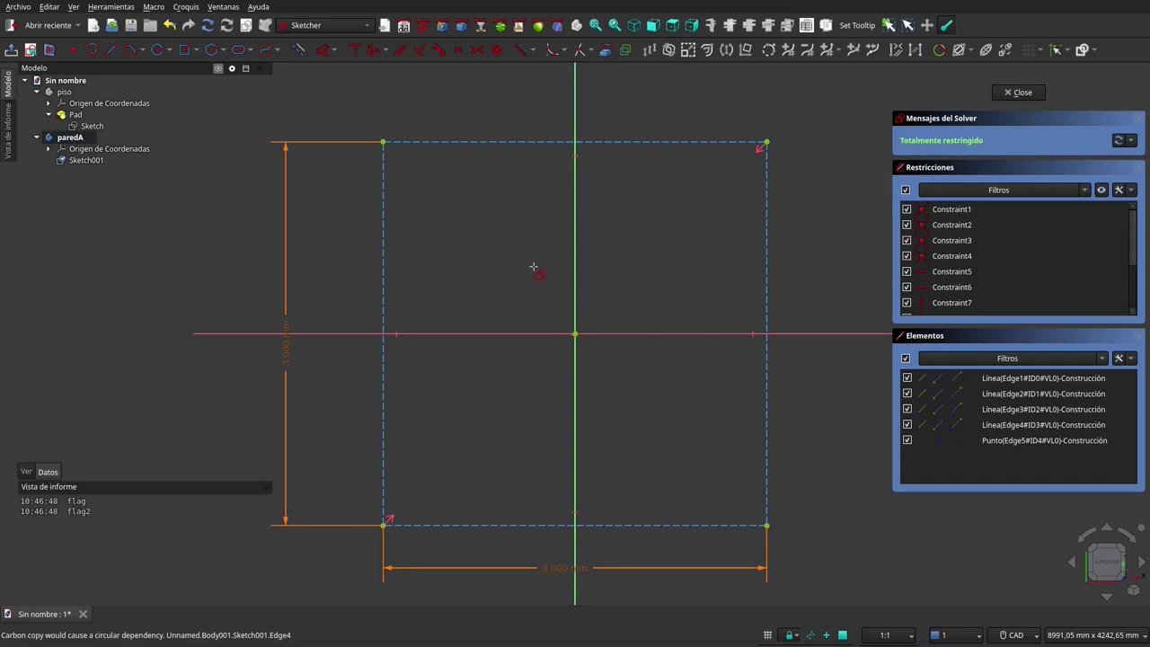
right_click(514, 216)
click(484, 225)
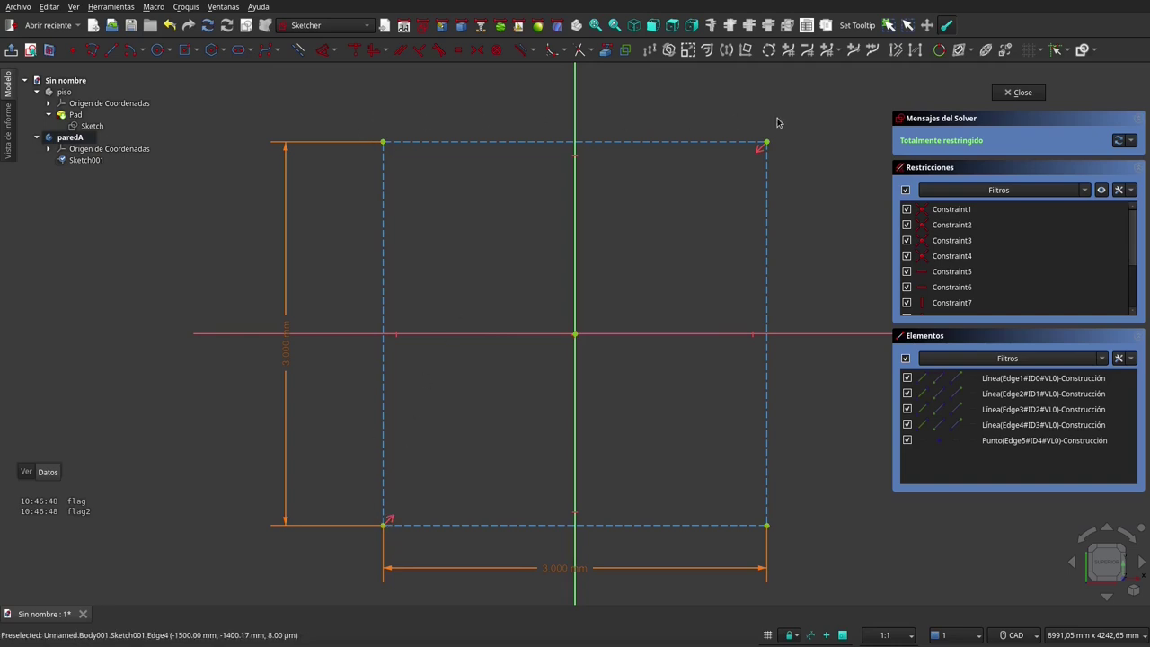
key(g)
key(r)
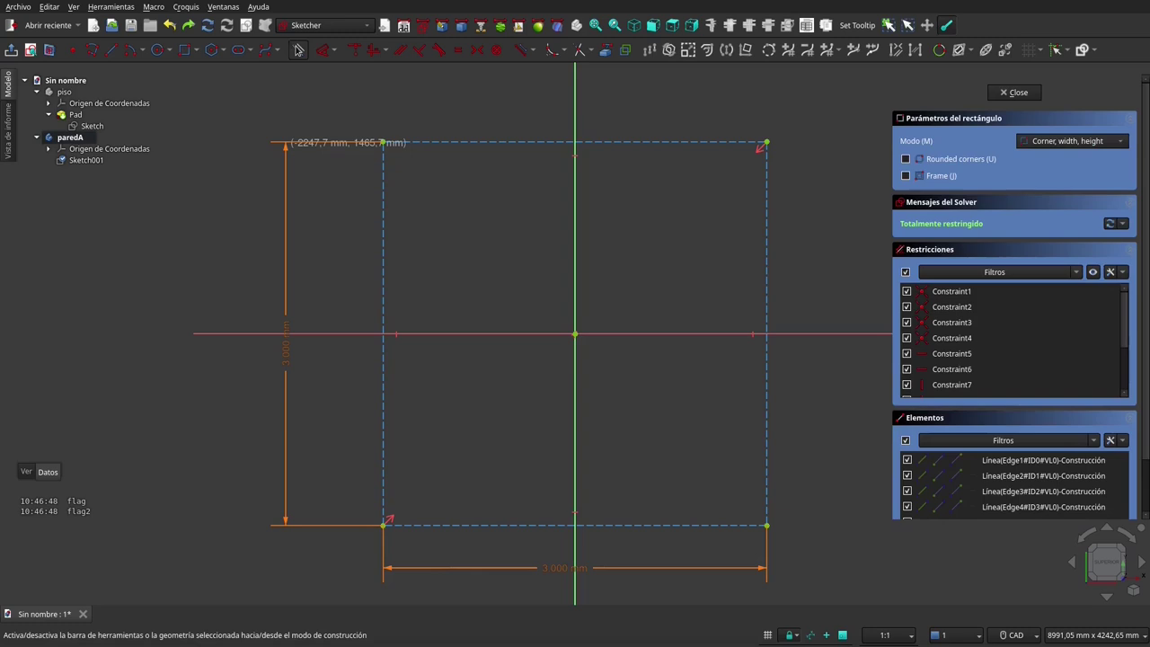
Draw a thin normal-geometry rectangle from the square's bottom-left corner along its left side
click(299, 50)
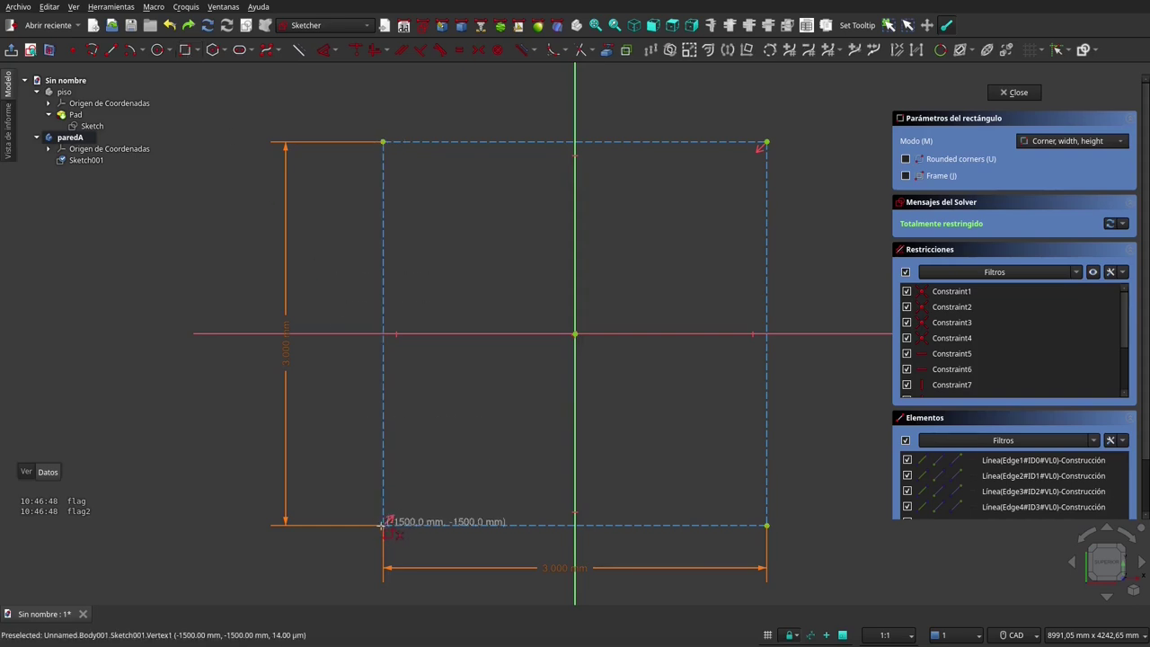
click(383, 525)
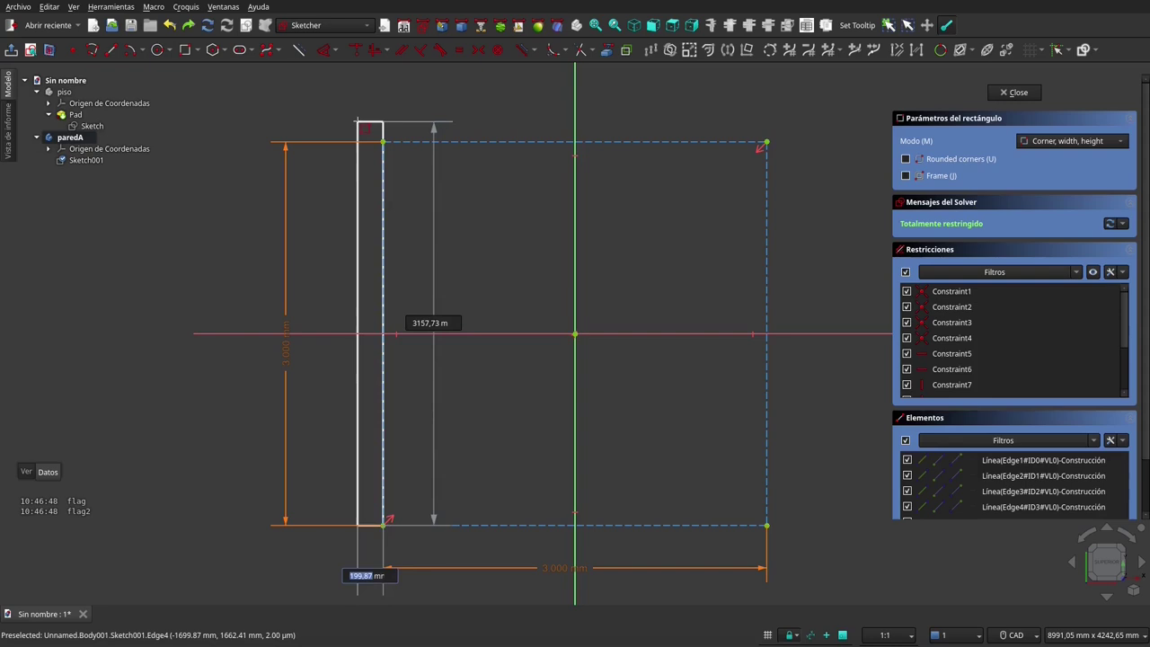
click(357, 121)
right_click(467, 172)
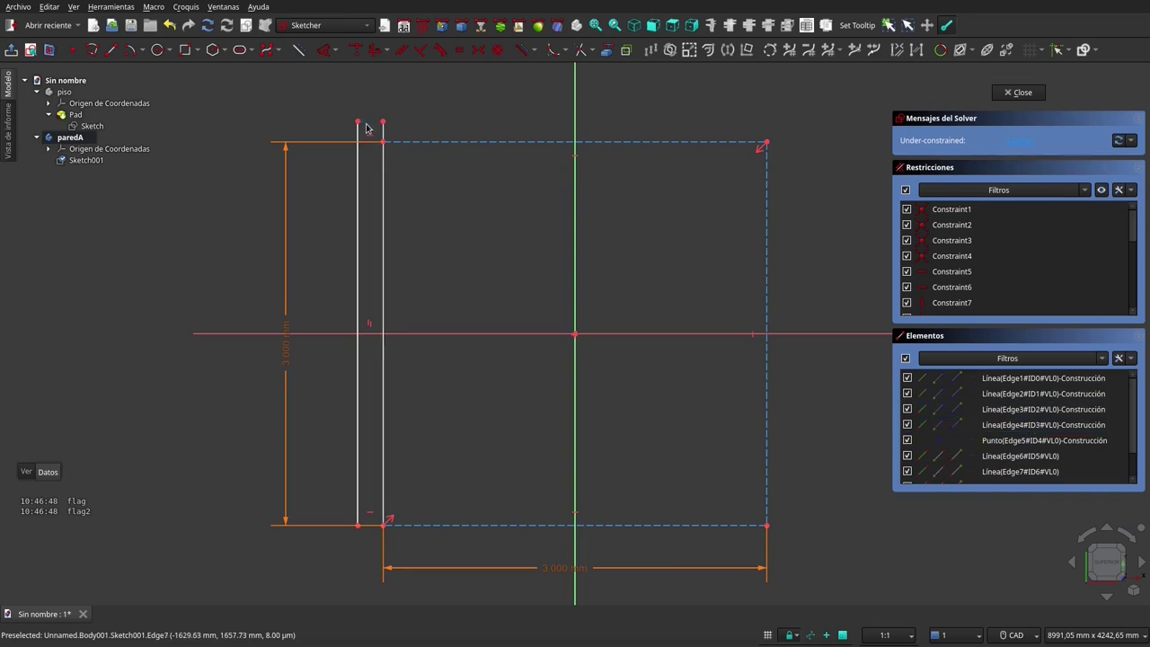
Constrain the wall rectangle's thickness to 20 mm and close the sketch
click(323, 51)
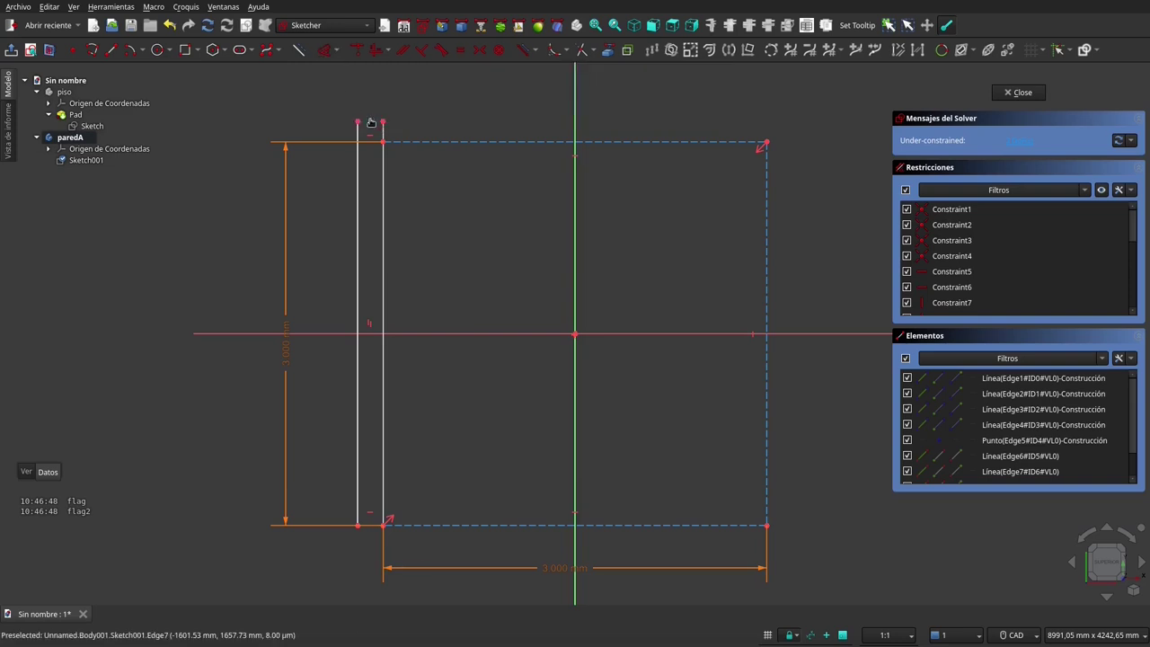
click(371, 122)
click(427, 95)
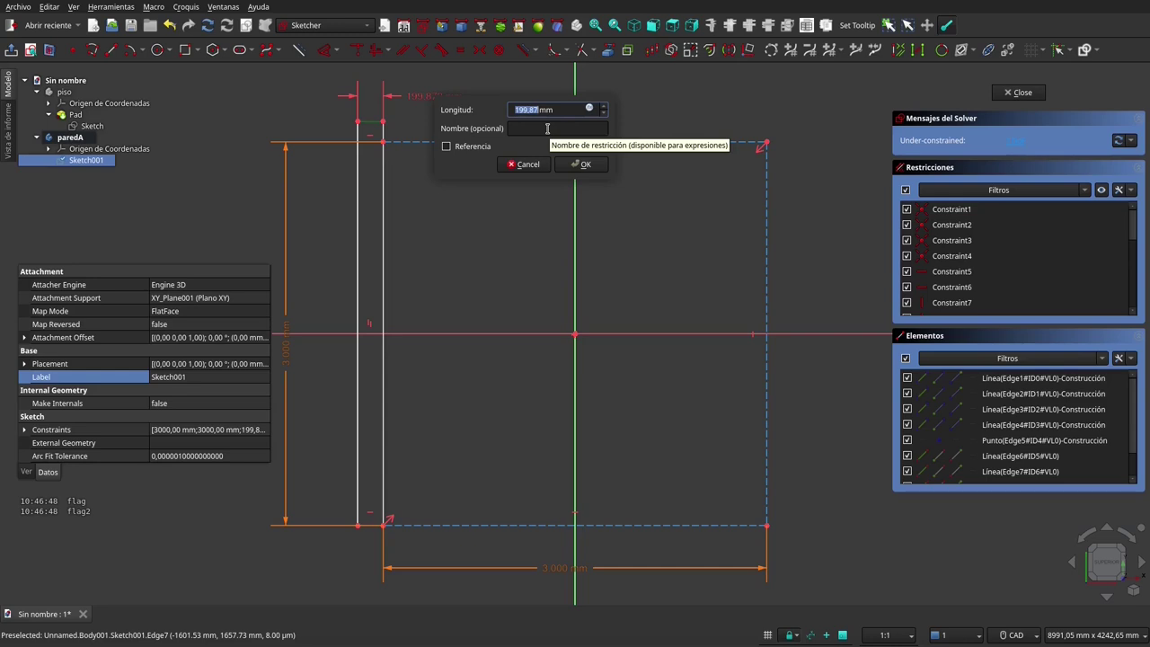
key(Return)
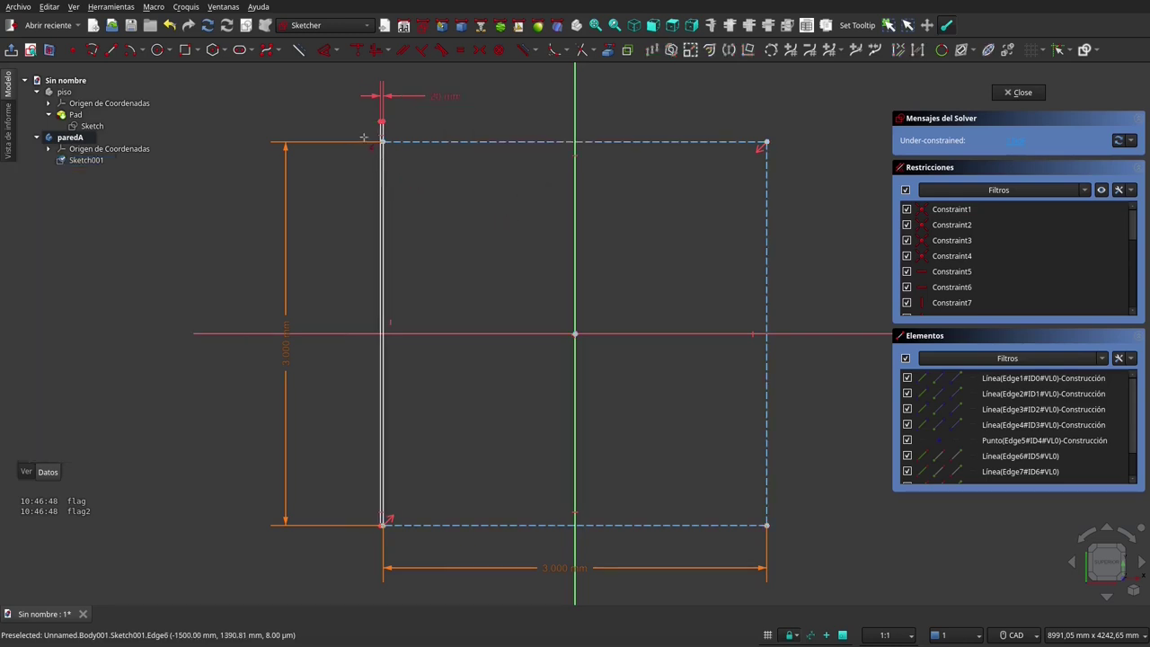
scroll(427, 116, up, 5)
click(428, 116)
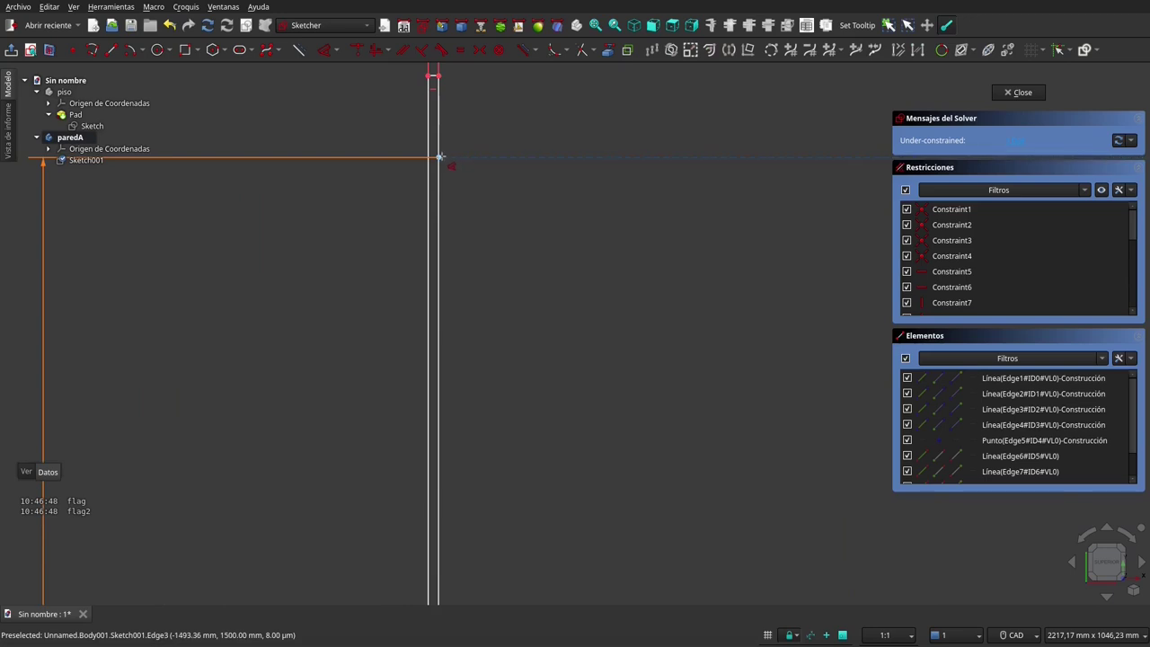
key(v)
click(435, 77)
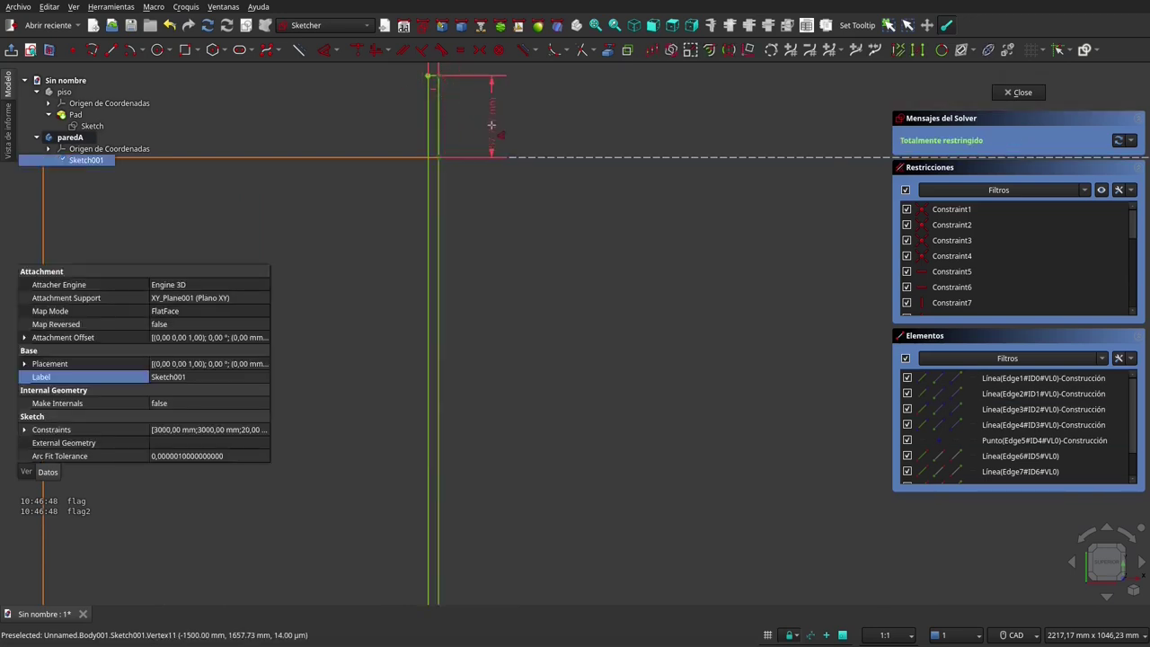
click(507, 126)
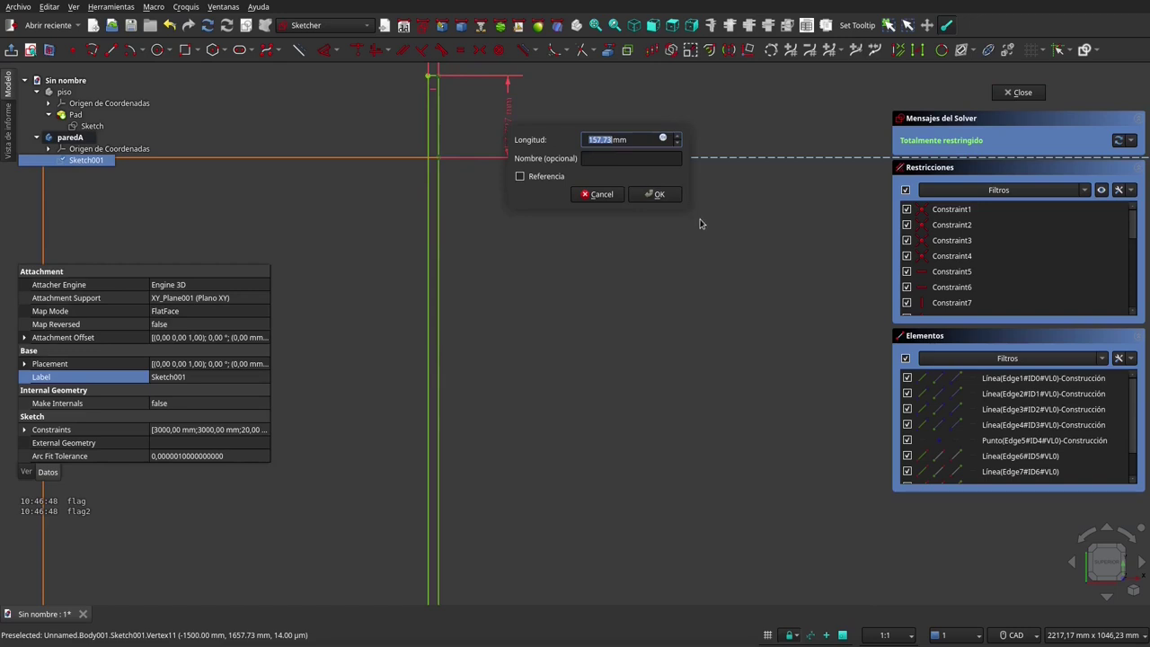
text(20)
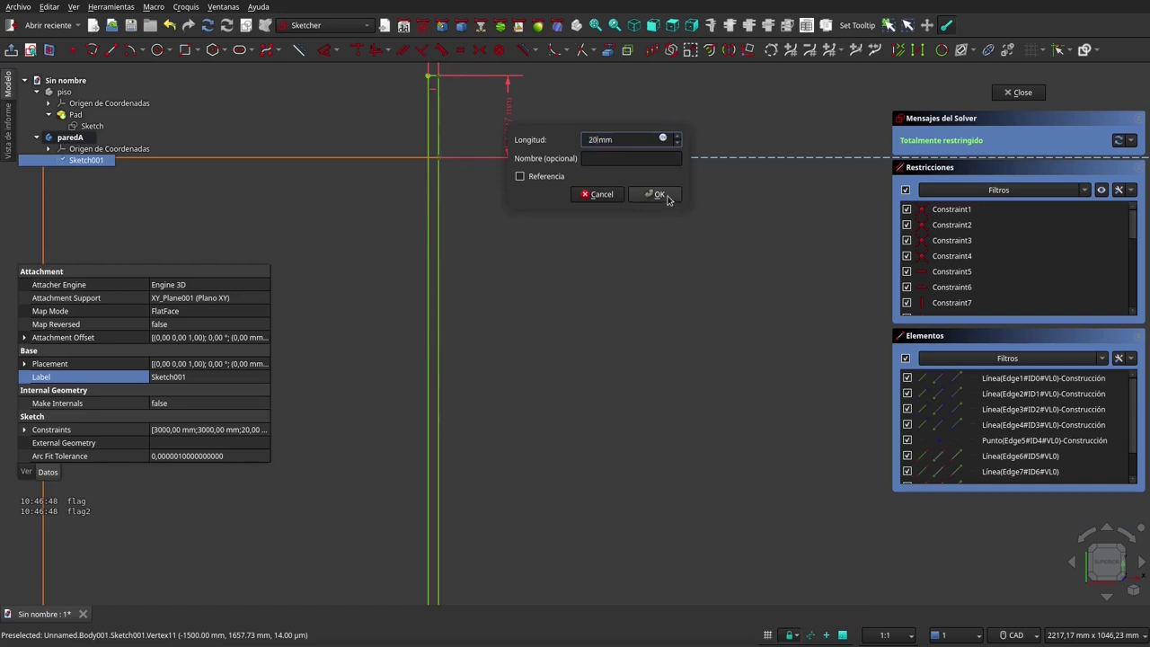
click(656, 194)
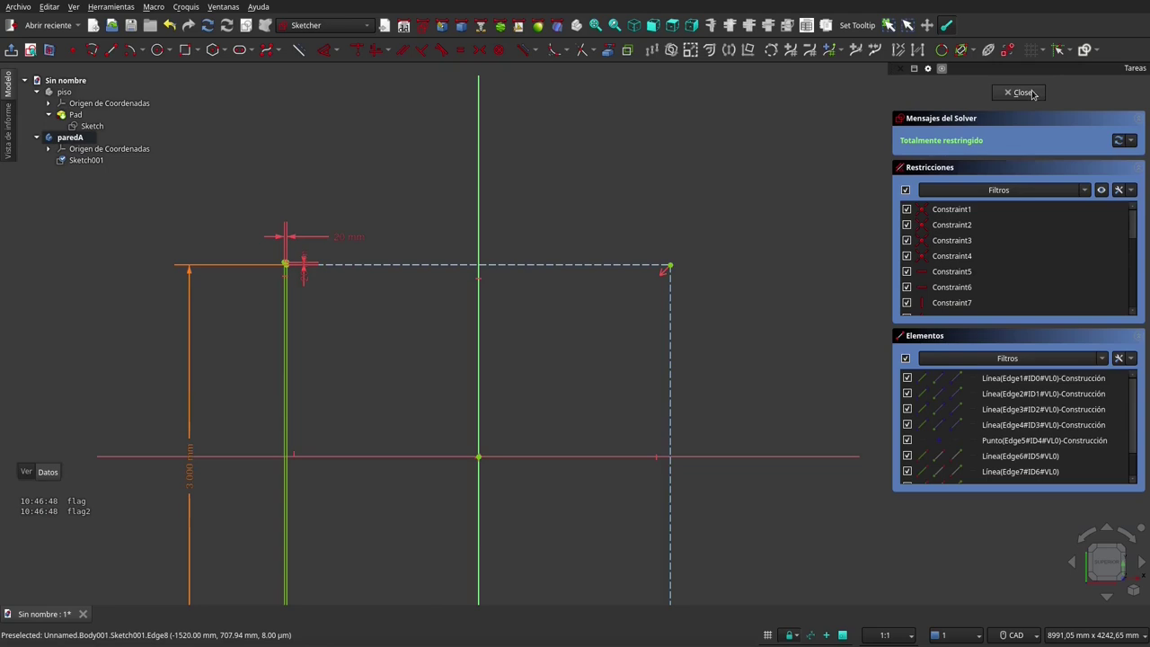
click(1024, 93)
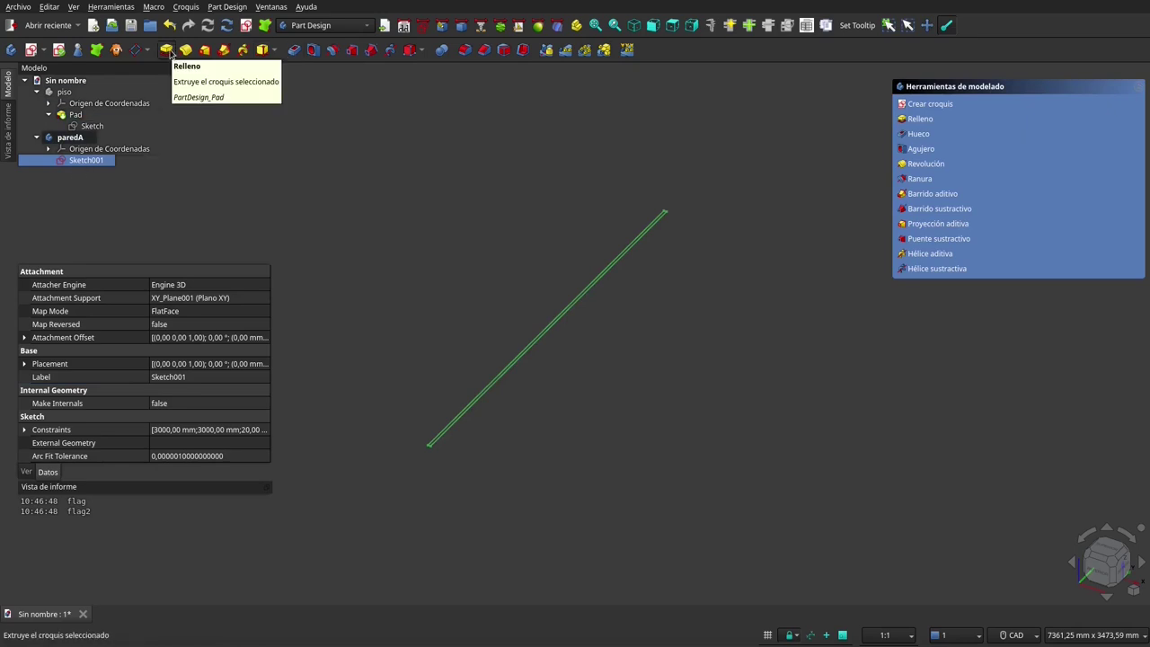
Pad Sketch001 by 3000 mm to form the paredA wall
click(167, 50)
text(300)
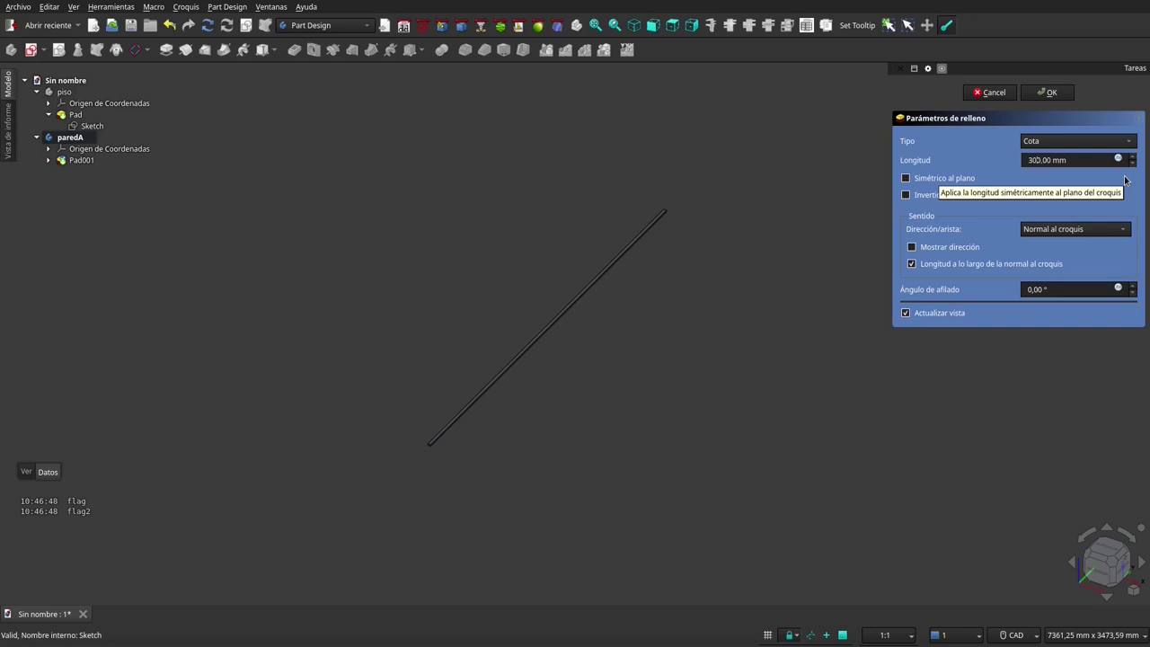
text(0)
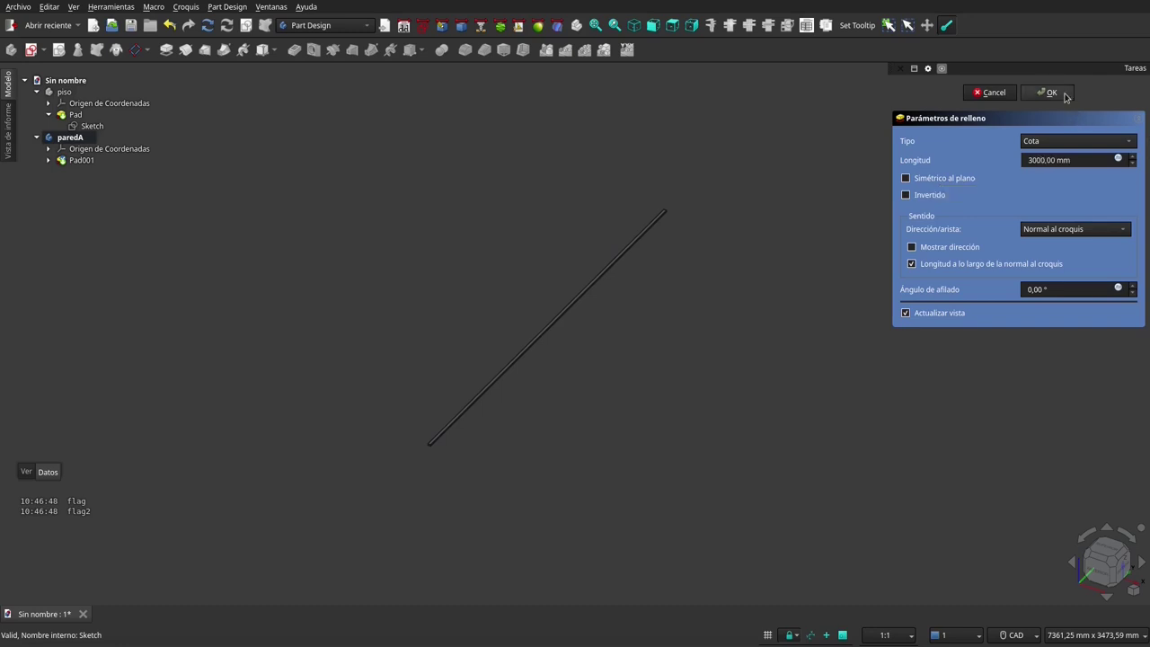
click(1067, 95)
Unhide piso and change its sketch's bottom 3000 mm dimension to 4000 mm
key(0)
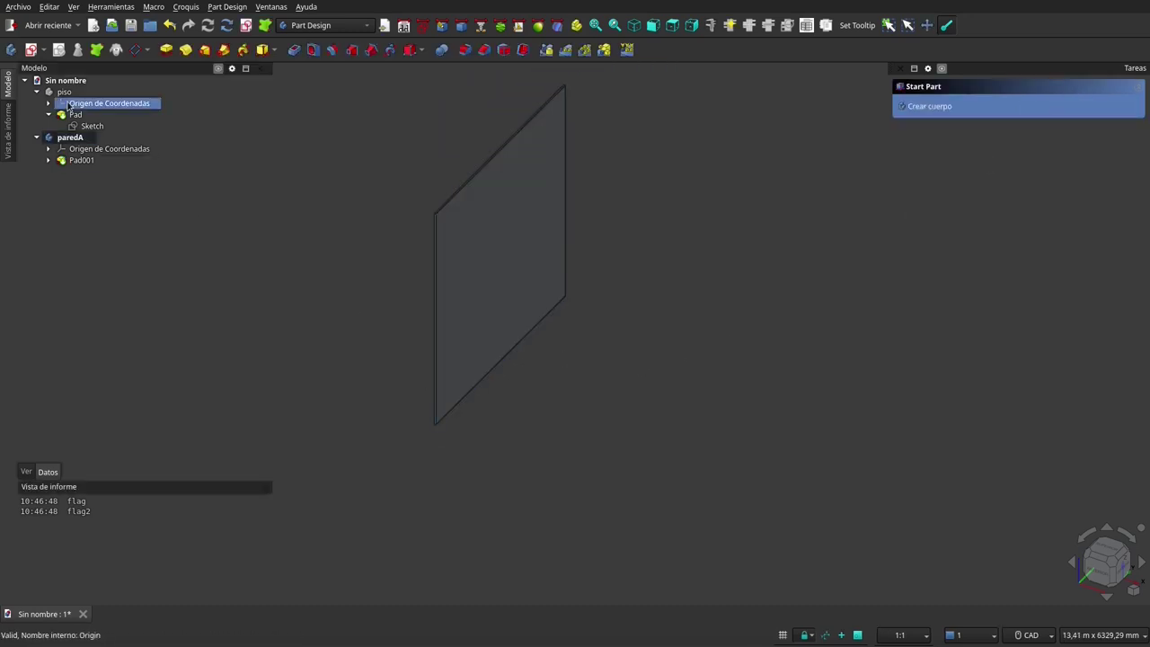
click(64, 92)
key(space)
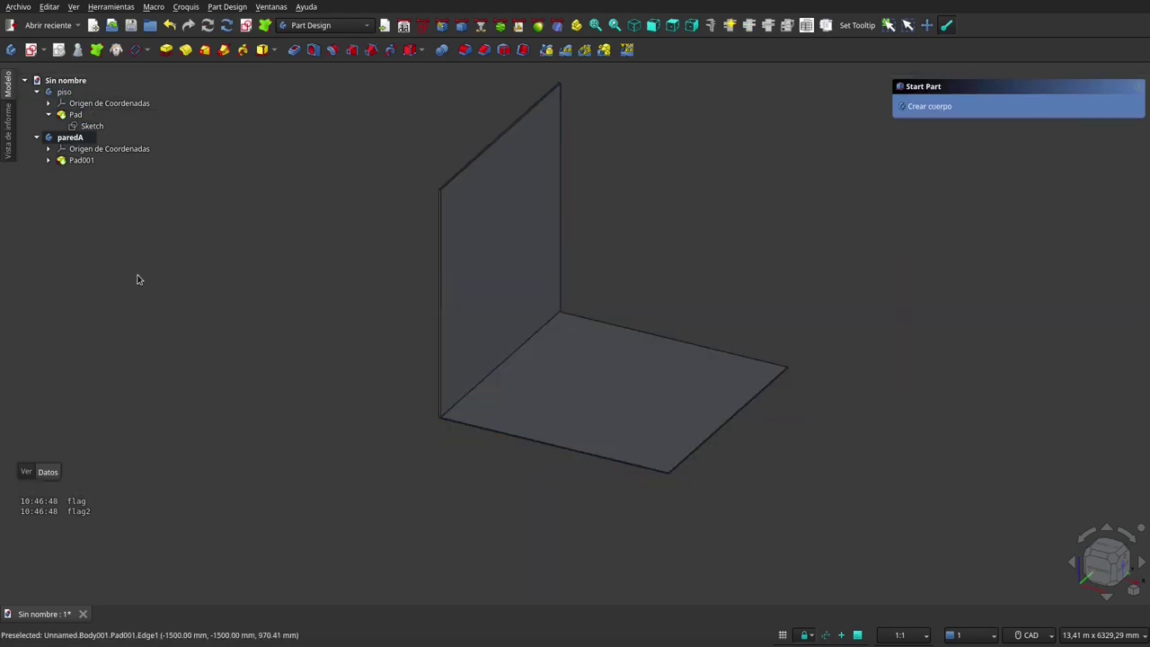
double_click(92, 126)
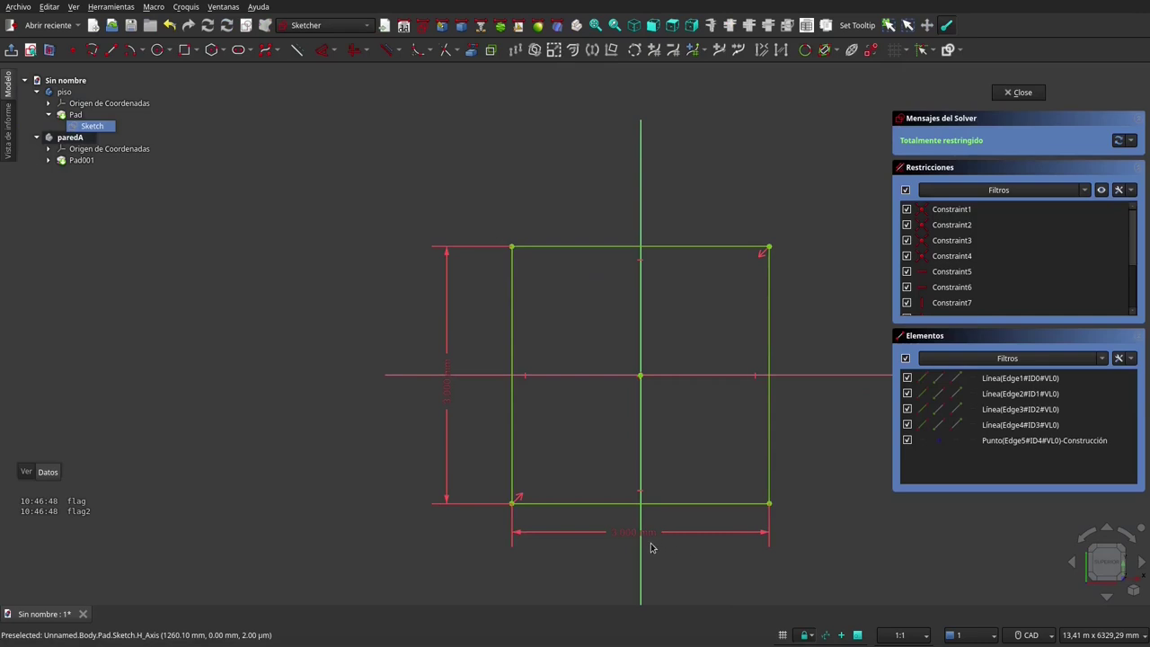
double_click(633, 537)
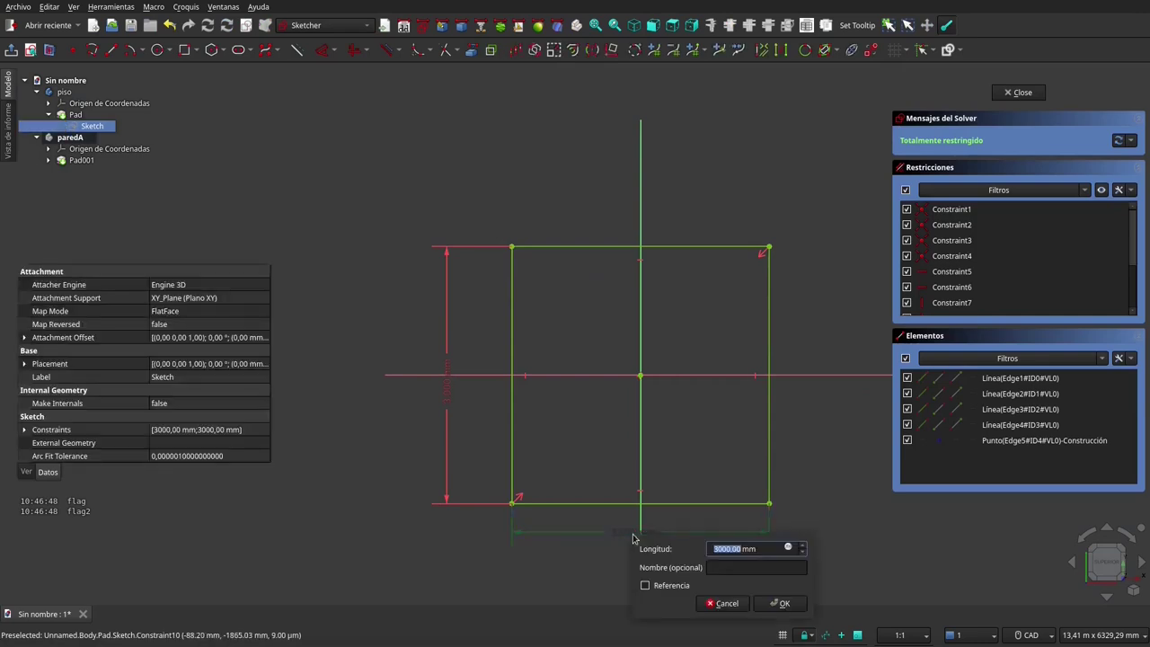
click(717, 547)
key(BackSpace)
text(4)
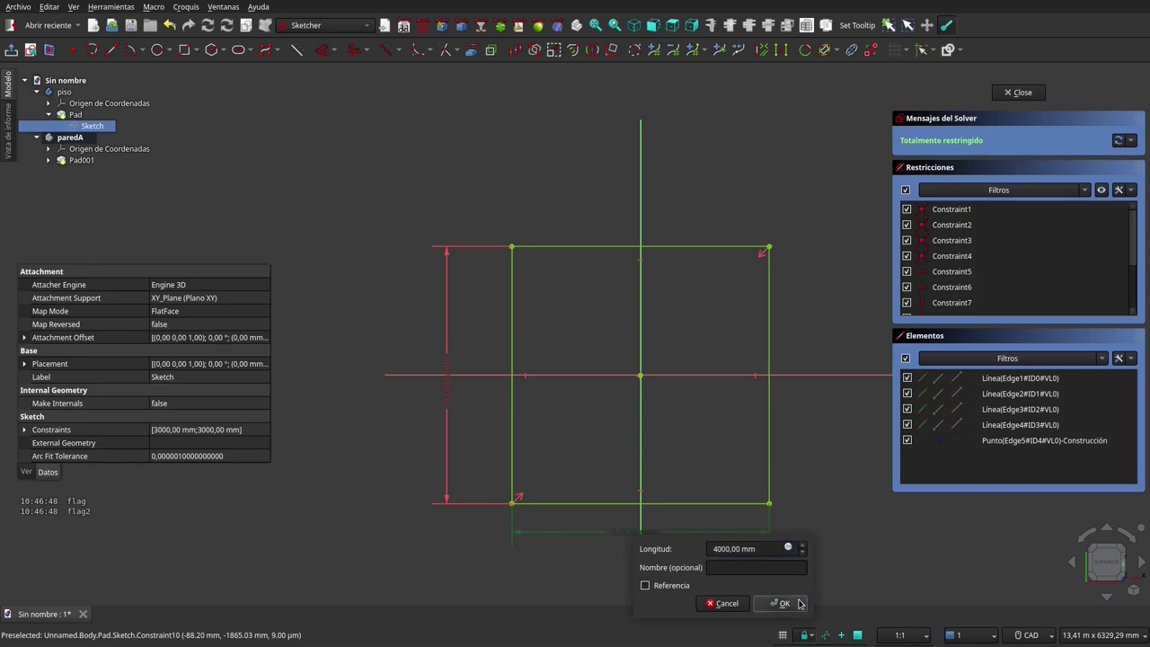
click(801, 603)
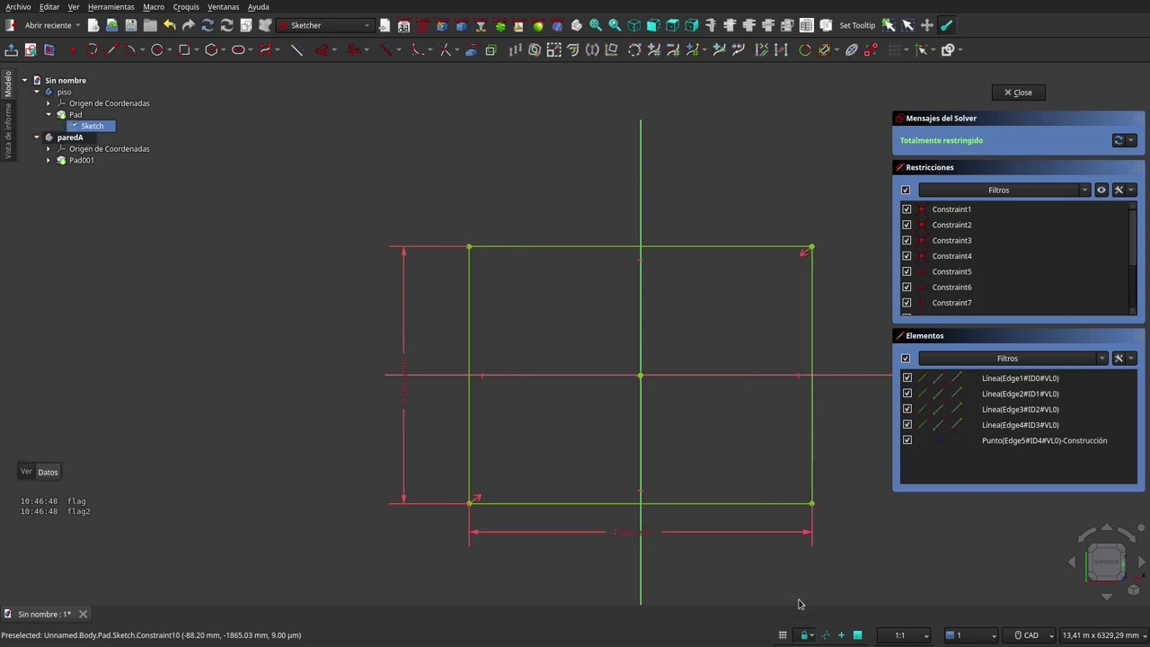
click(1019, 93)
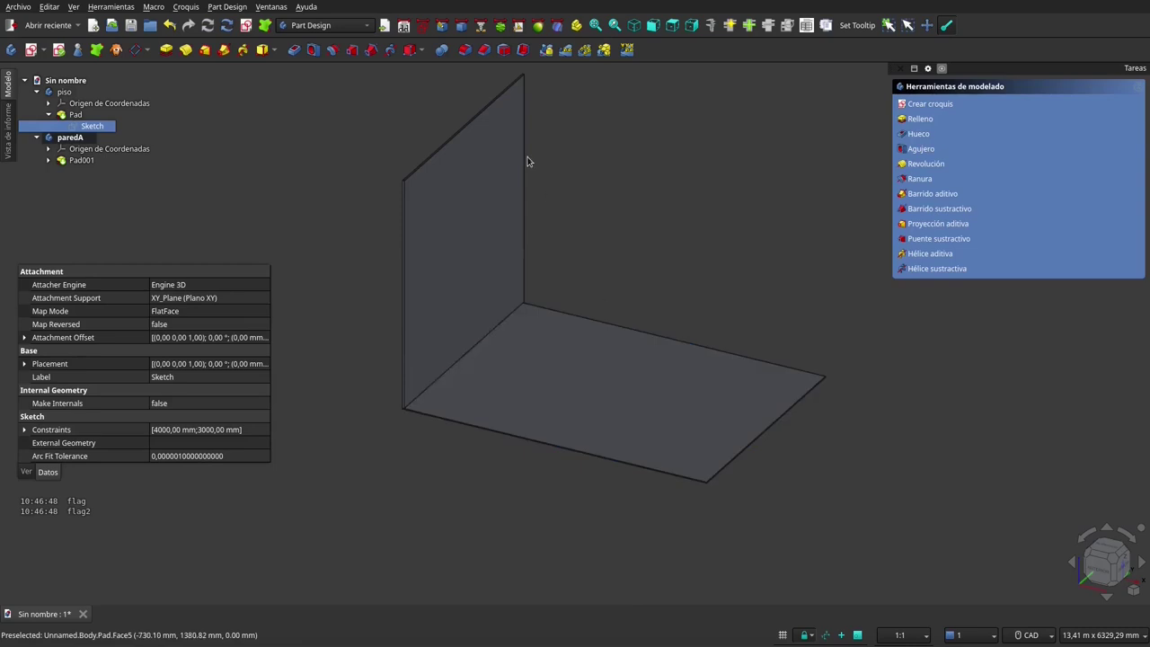
mouse_move(473, 391)
middle_down()
mouse_move(554, 302)
mouse_move(498, 351)
mouse_move(501, 395)
mouse_move(536, 405)
mouse_move(506, 398)
middle_up()
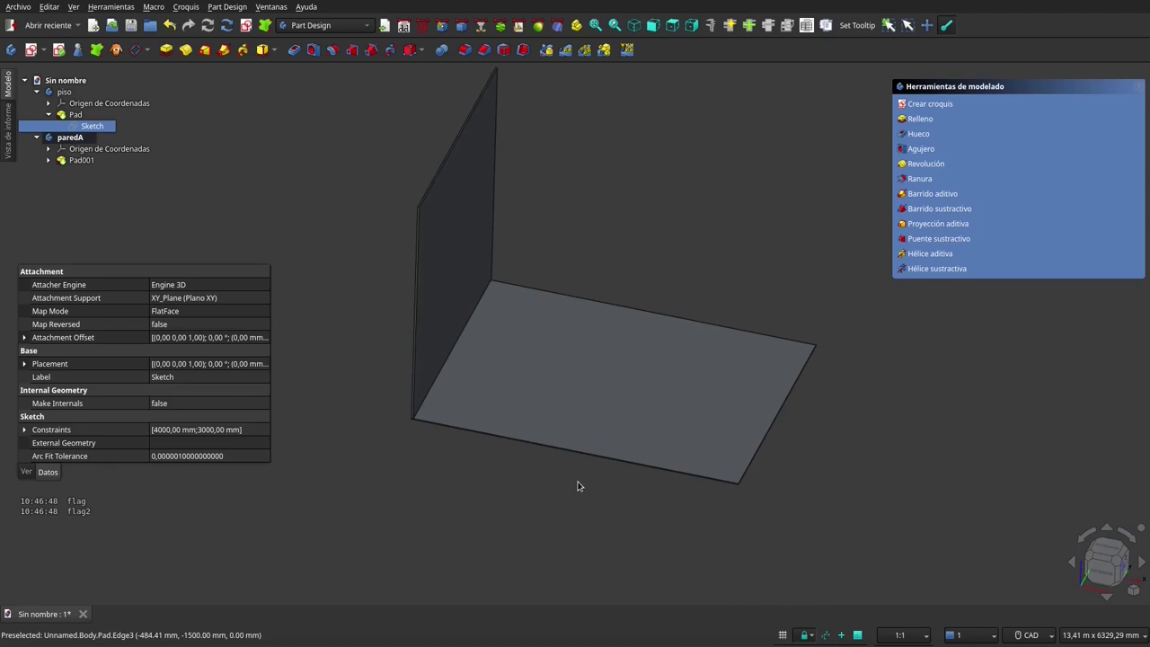
Hide the piso floor and the paredA wall
click(37, 92)
click(60, 83)
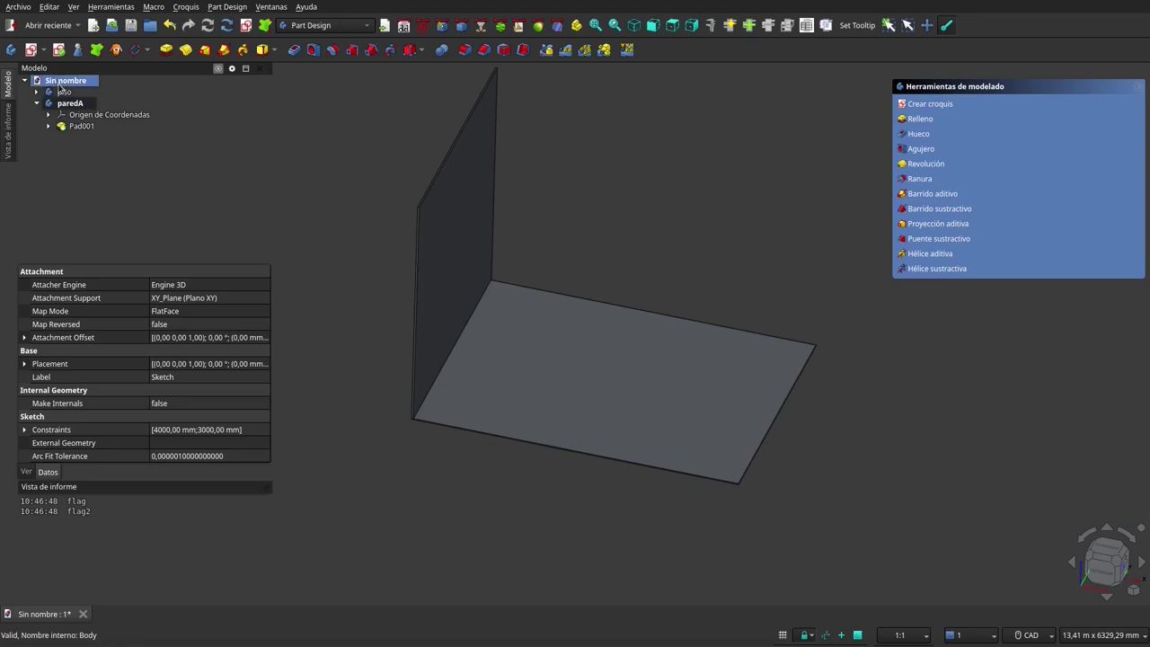
click(59, 92)
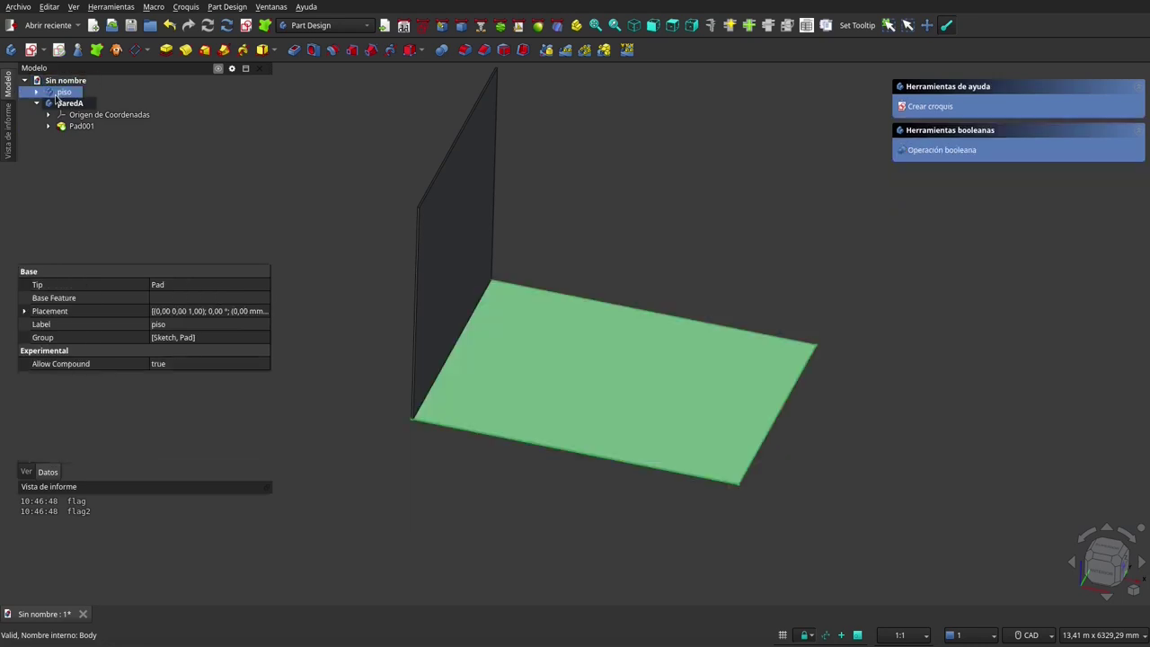
key(space)
ctrl+click(60, 103)
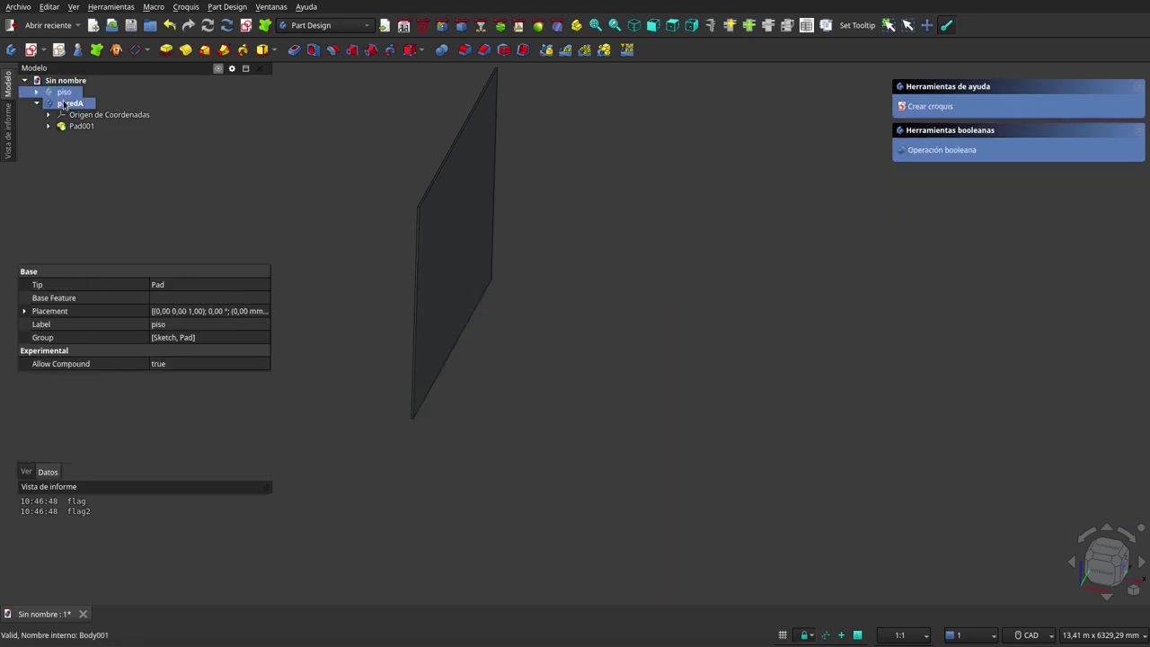
click(63, 104)
key(space)
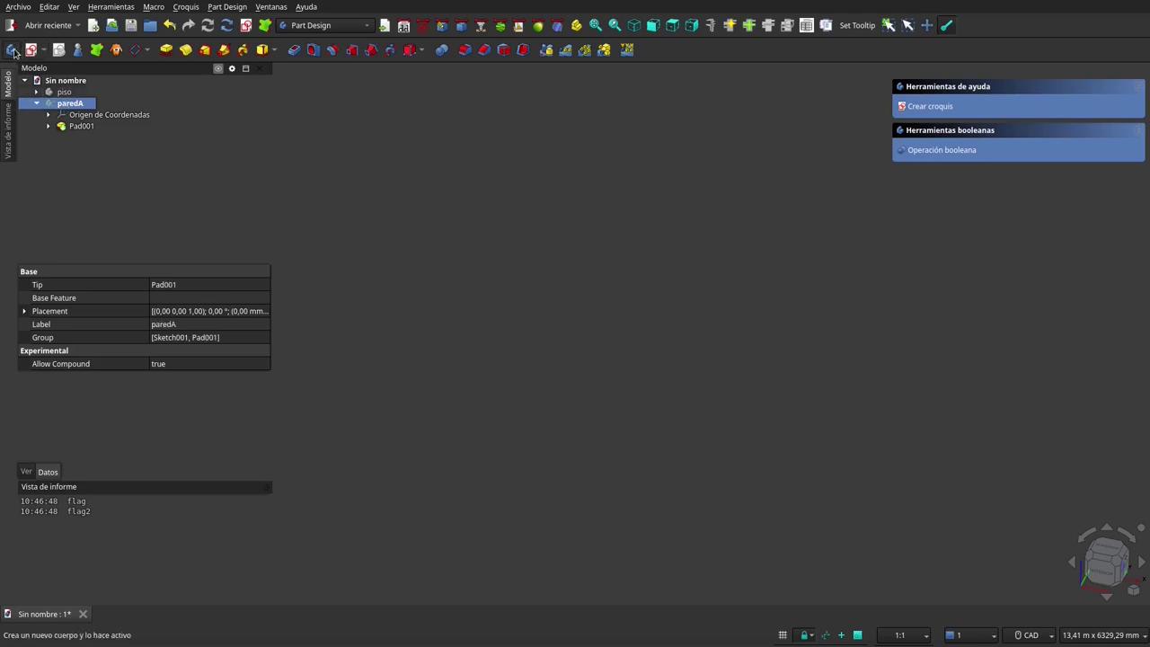
Create a new body and label it 'paredB'
click(11, 50)
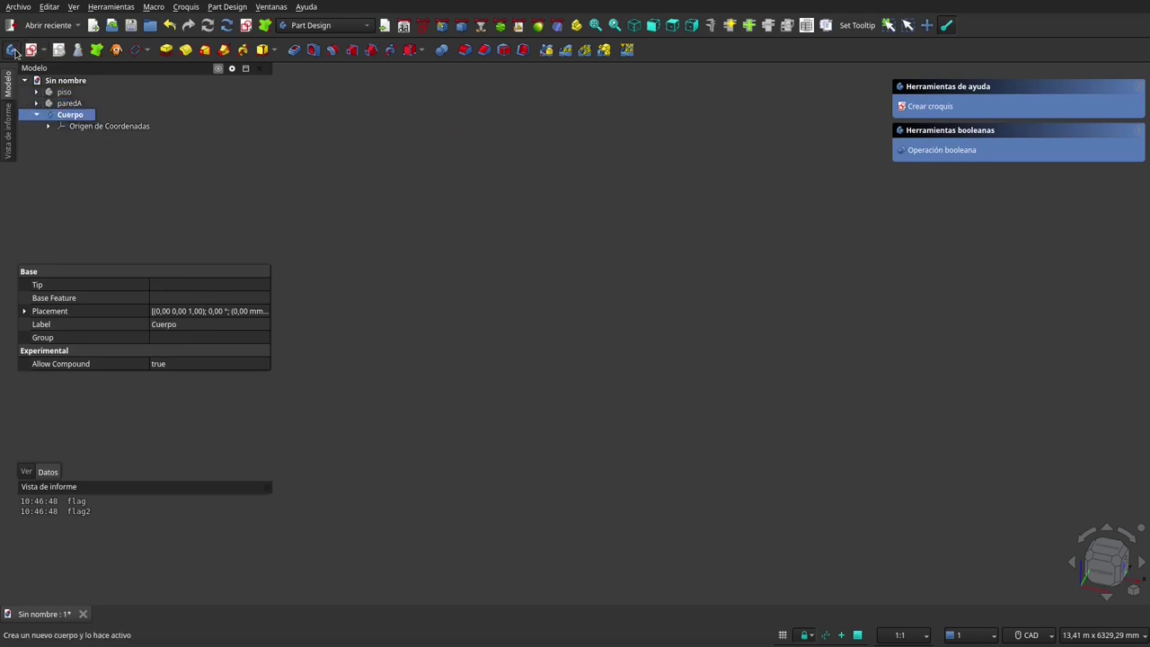
click(191, 324)
text(pare)
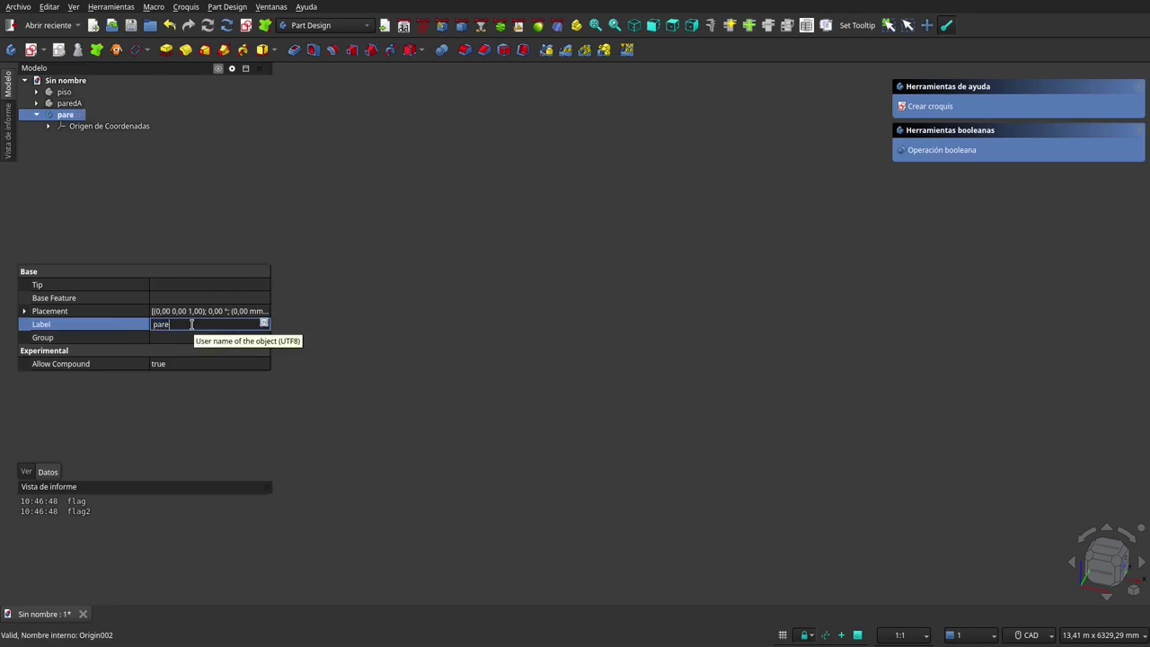
text(dB)
click(329, 198)
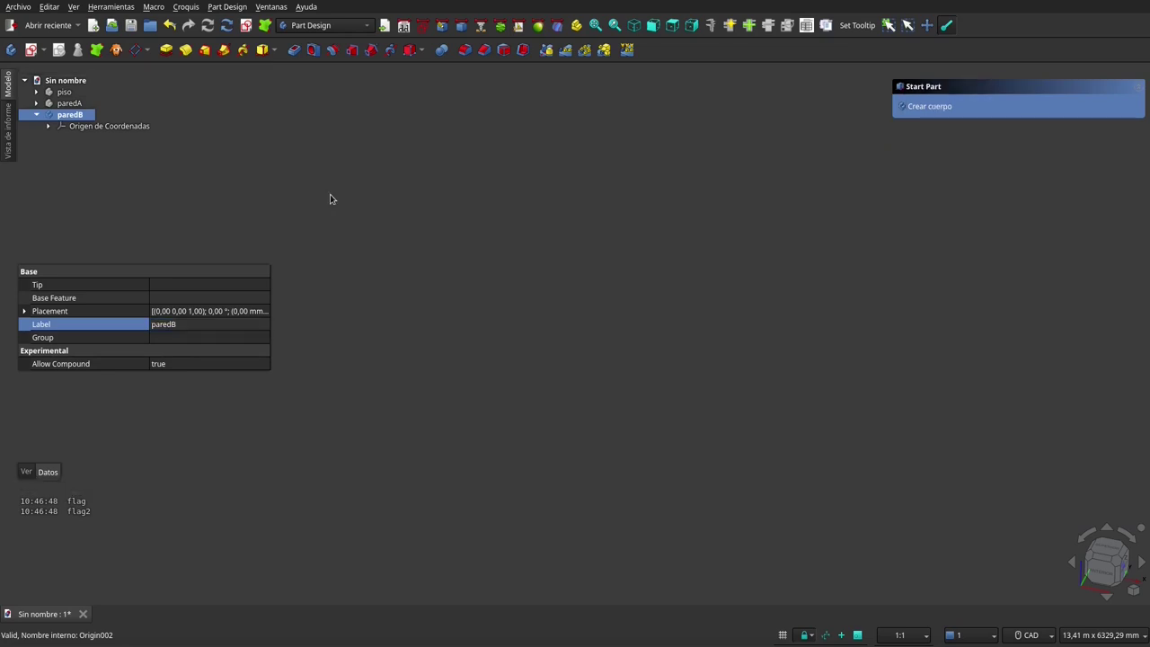
click(30, 49)
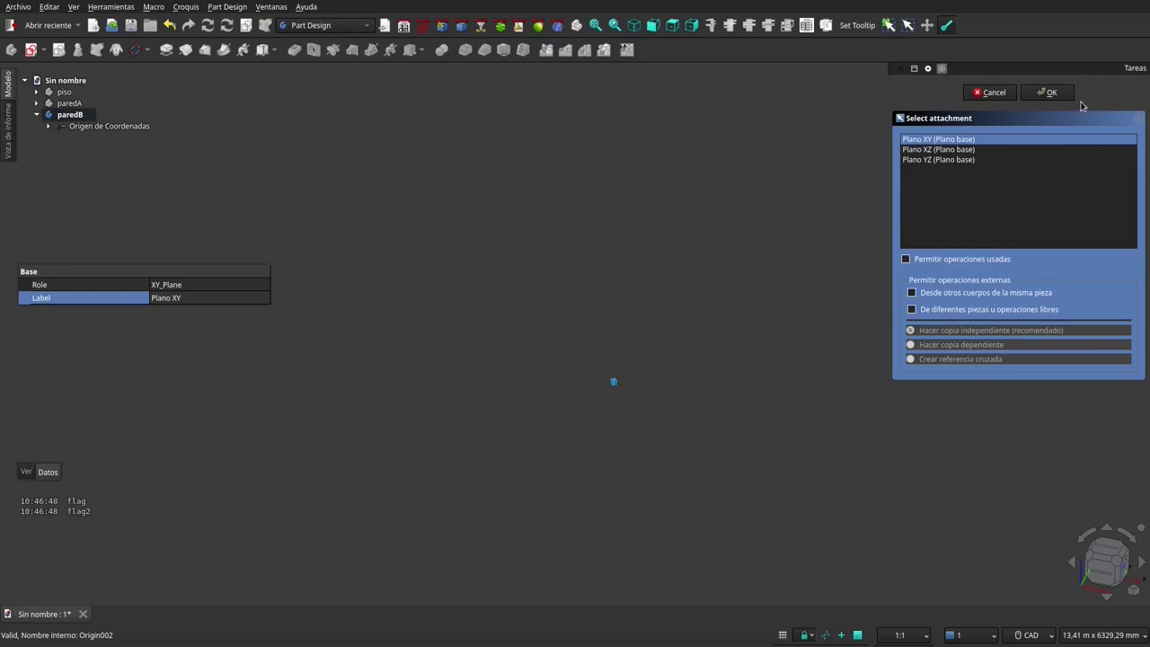
Attach Sketch002 to the XY plane and carbon-copy paredA's sketch outline as construction geometry
click(1045, 93)
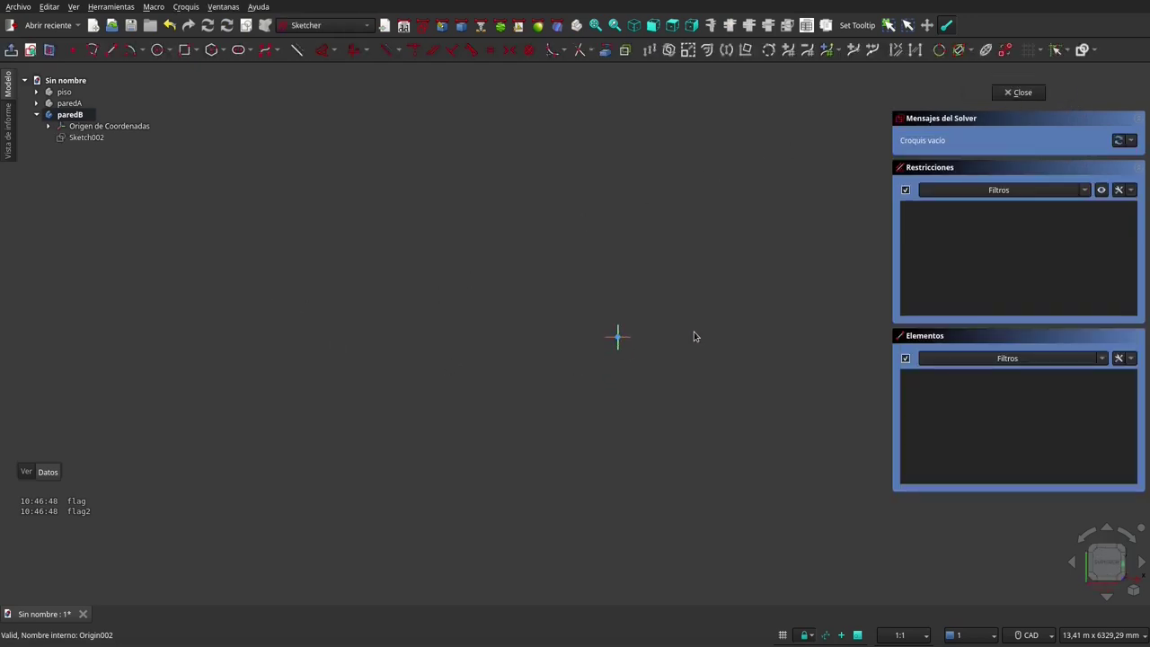
scroll(687, 337, up, 1)
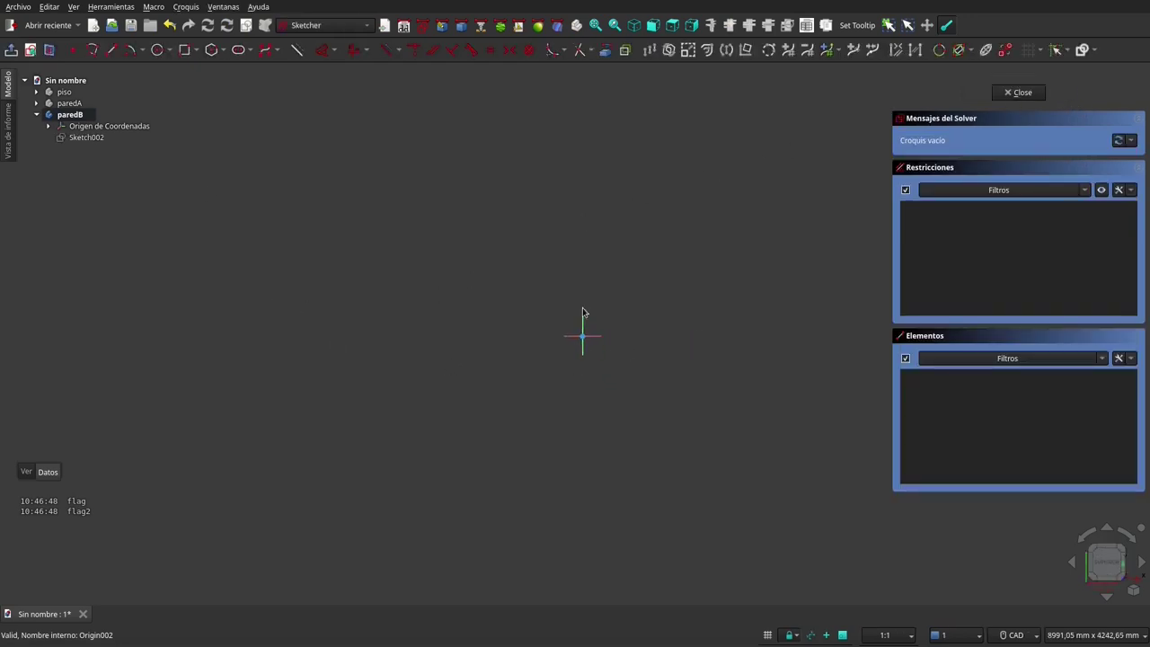
click(89, 175)
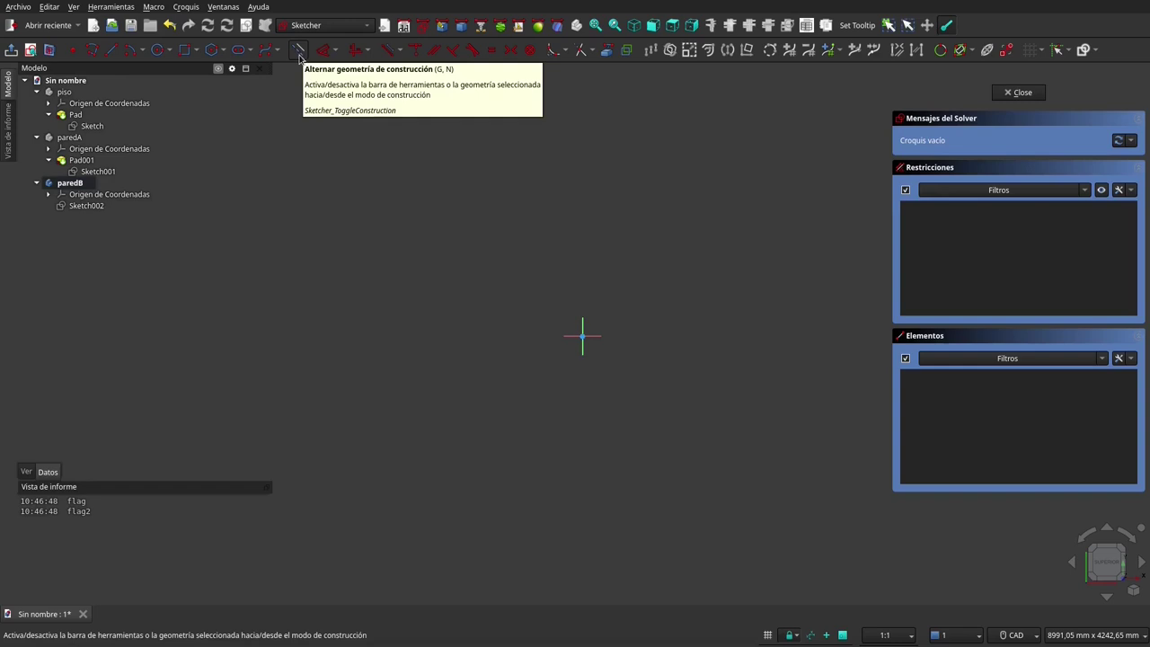
click(627, 50)
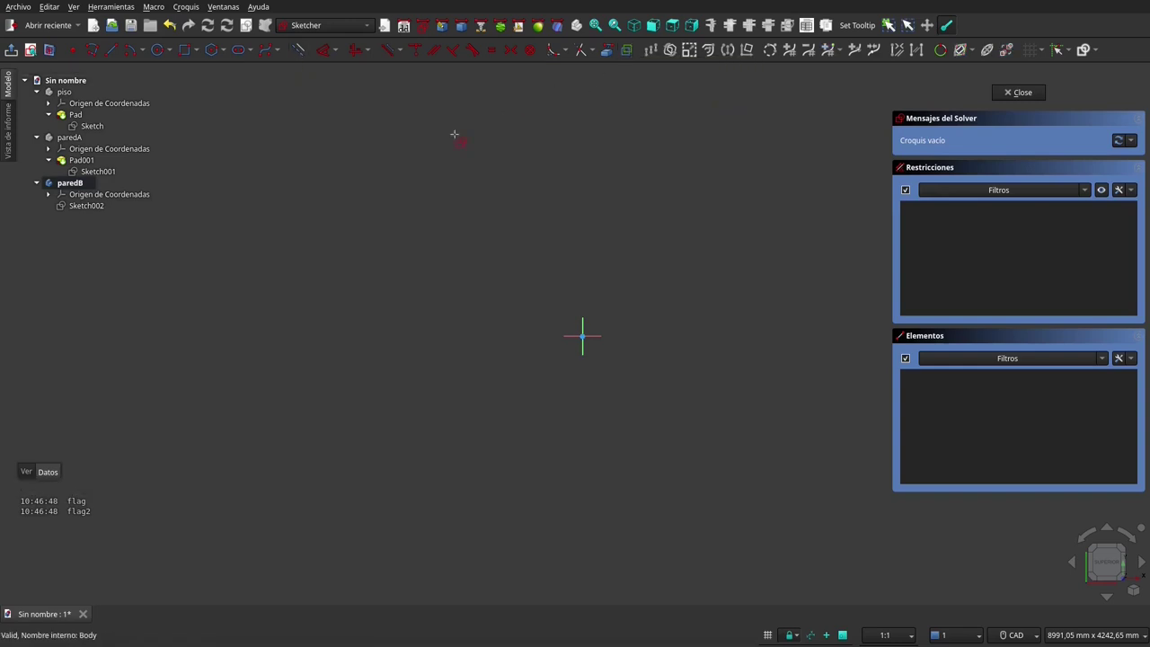
click(106, 172)
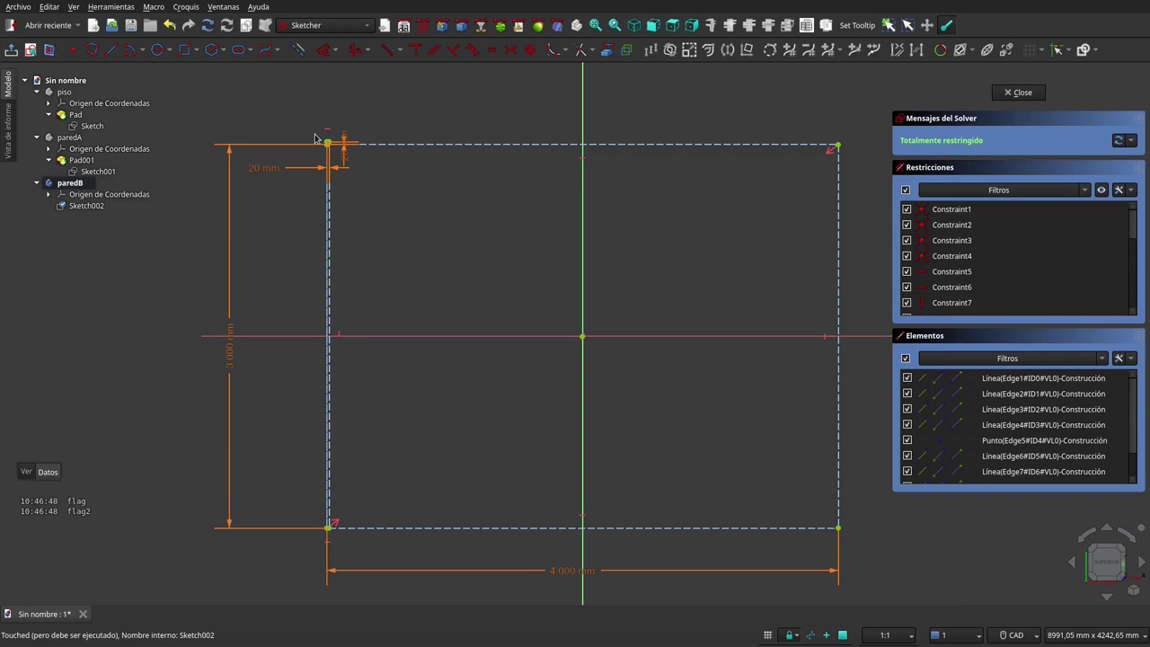
scroll(317, 141, up, 5)
scroll(313, 144, down, 1)
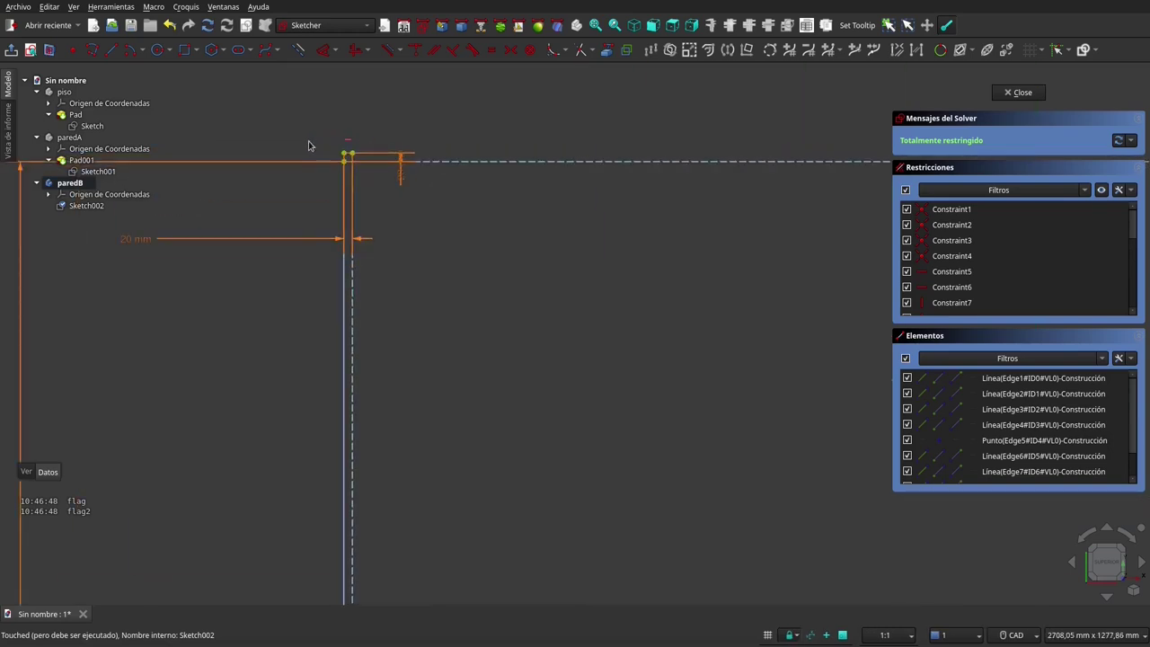
scroll(313, 144, down, 1)
scroll(327, 158, down, 1)
scroll(328, 160, down, 2)
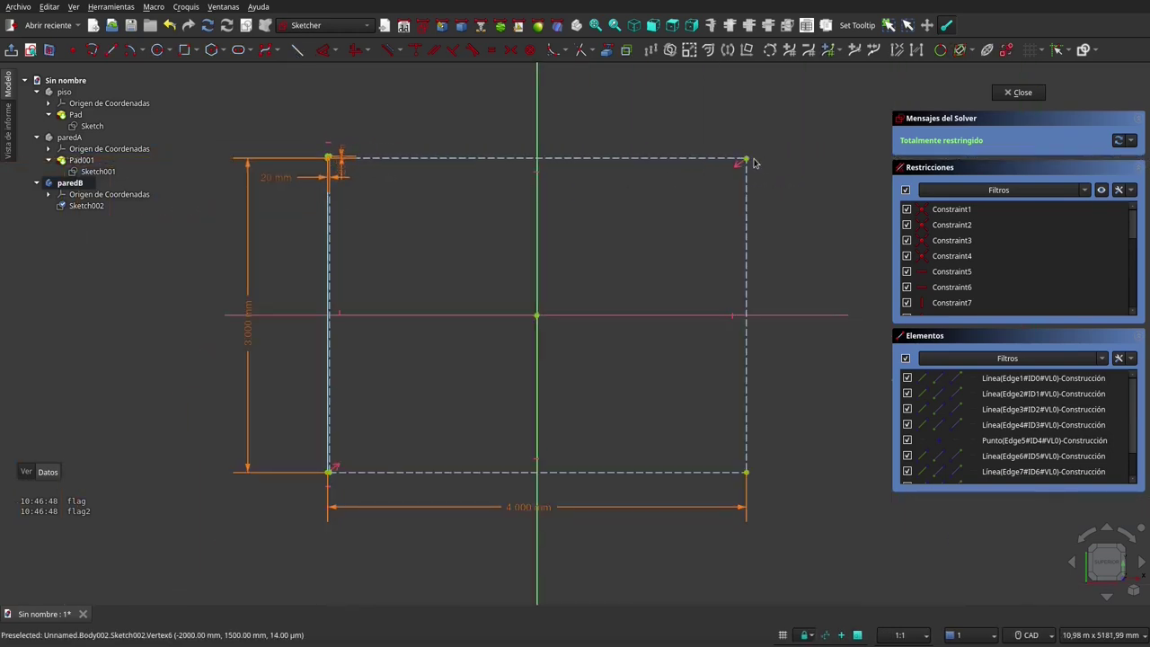
scroll(395, 145, up, 1)
scroll(391, 144, up, 2)
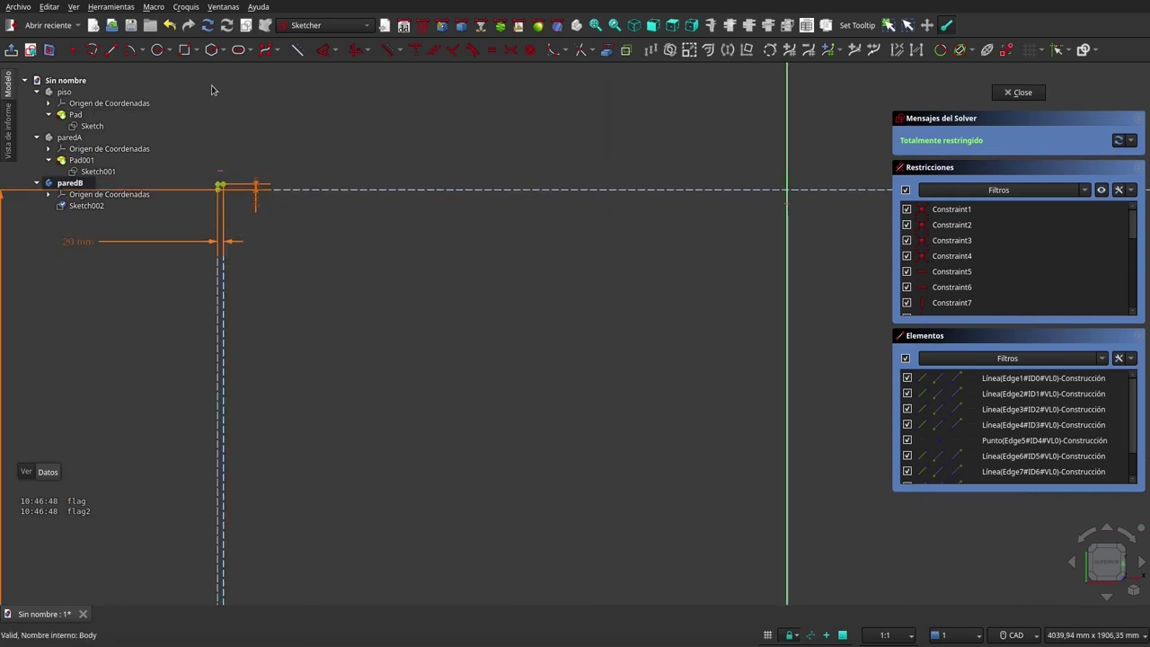
key(g)
key(r)
scroll(442, 163, up, 2)
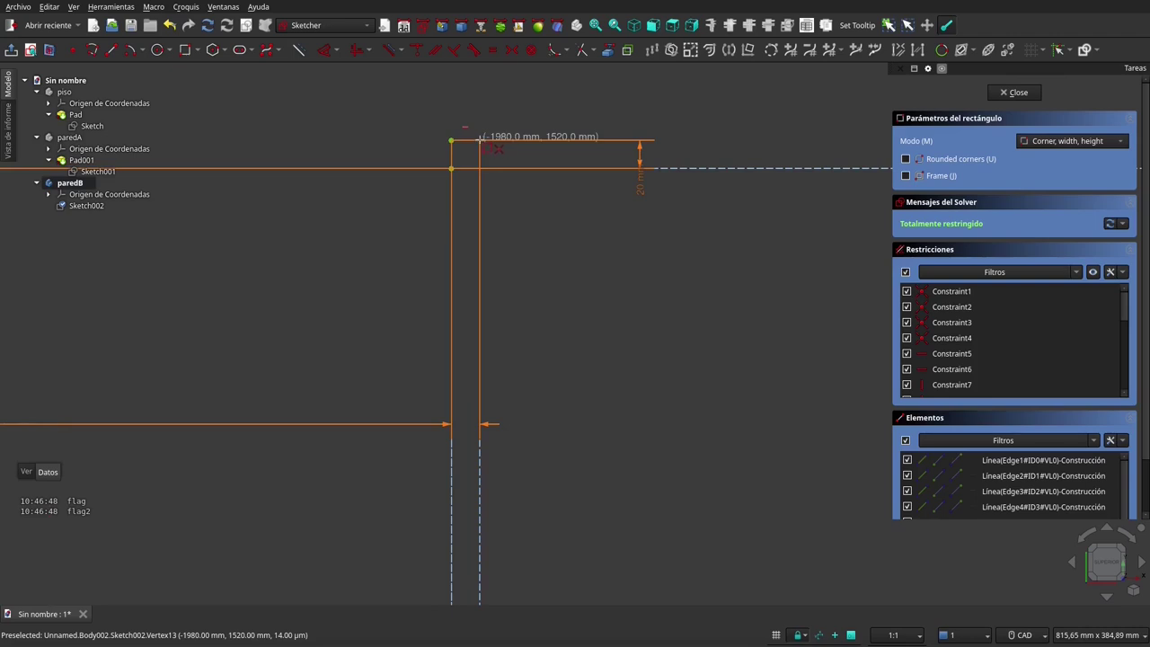
Draw a rectangle from the outline's top-left corner to its right corner, 20 mm thick along the 4000 mm side
click(479, 139)
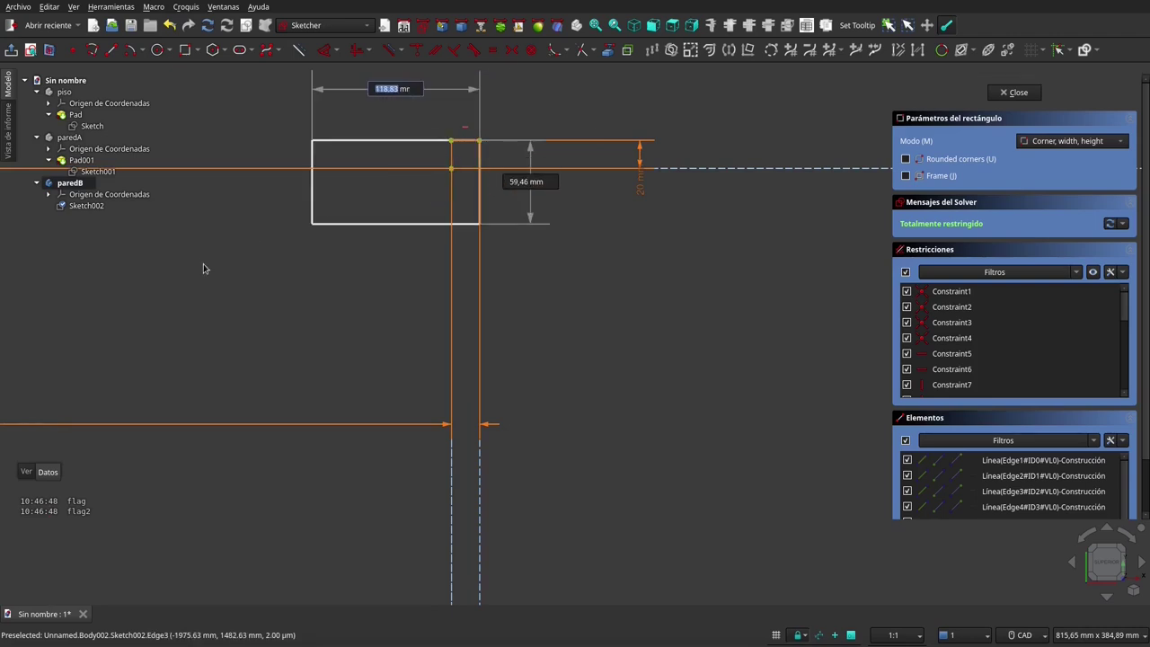
scroll(335, 258, down, 4)
scroll(334, 260, down, 4)
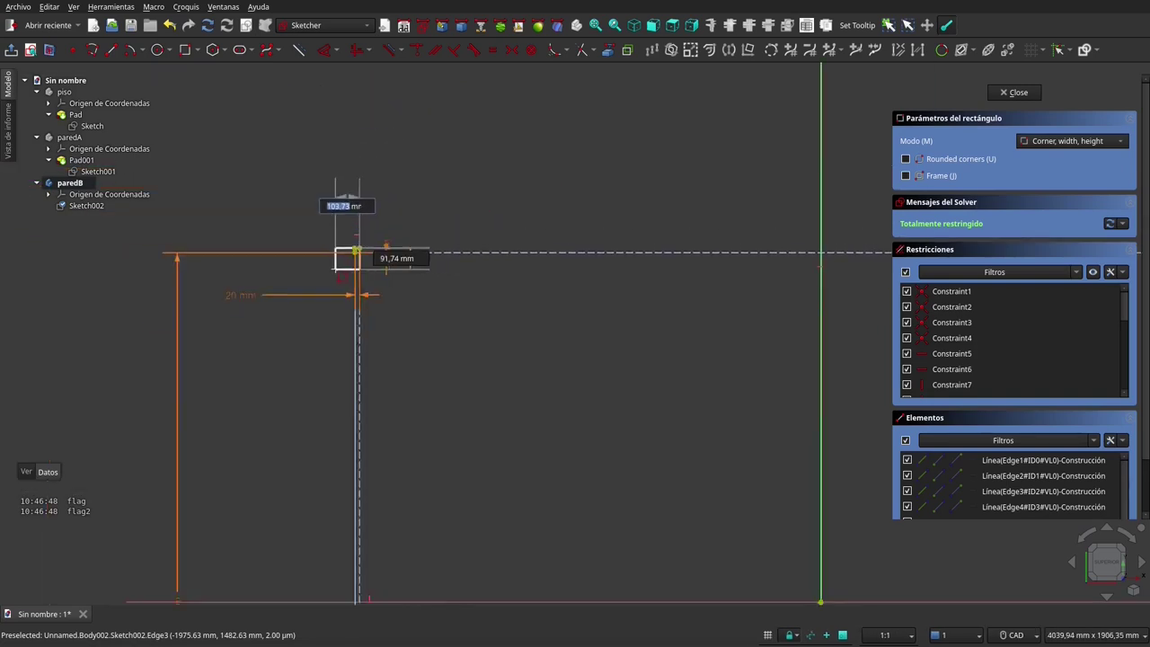
scroll(334, 261, down, 4)
scroll(334, 260, down, 1)
scroll(619, 256, up, 4)
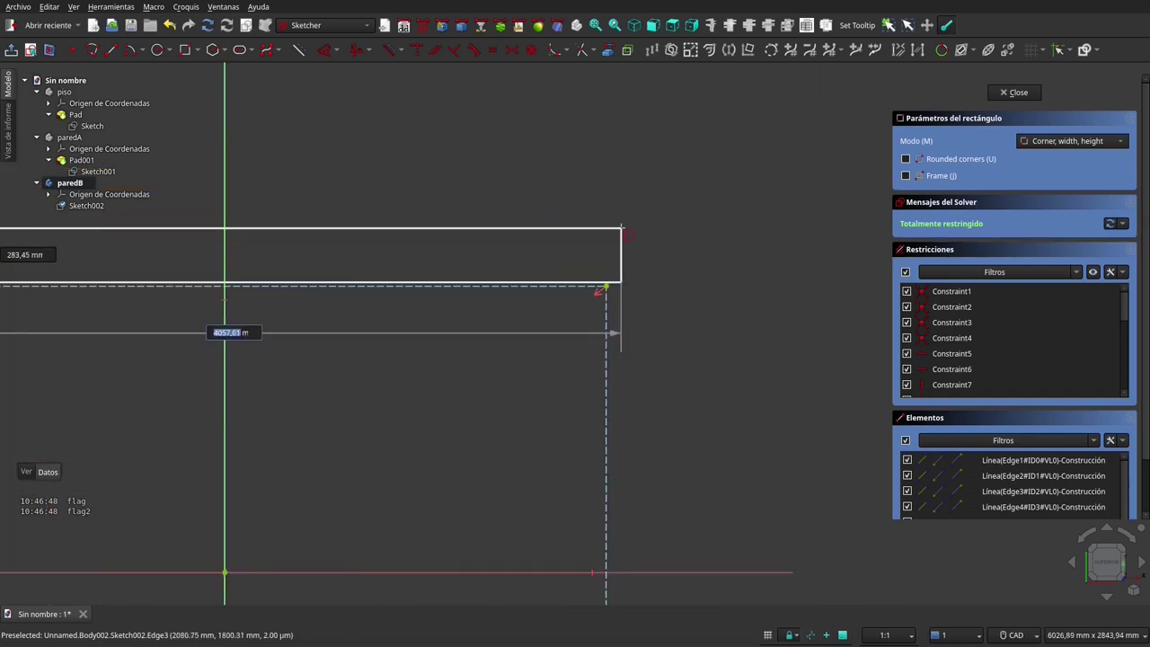
click(607, 286)
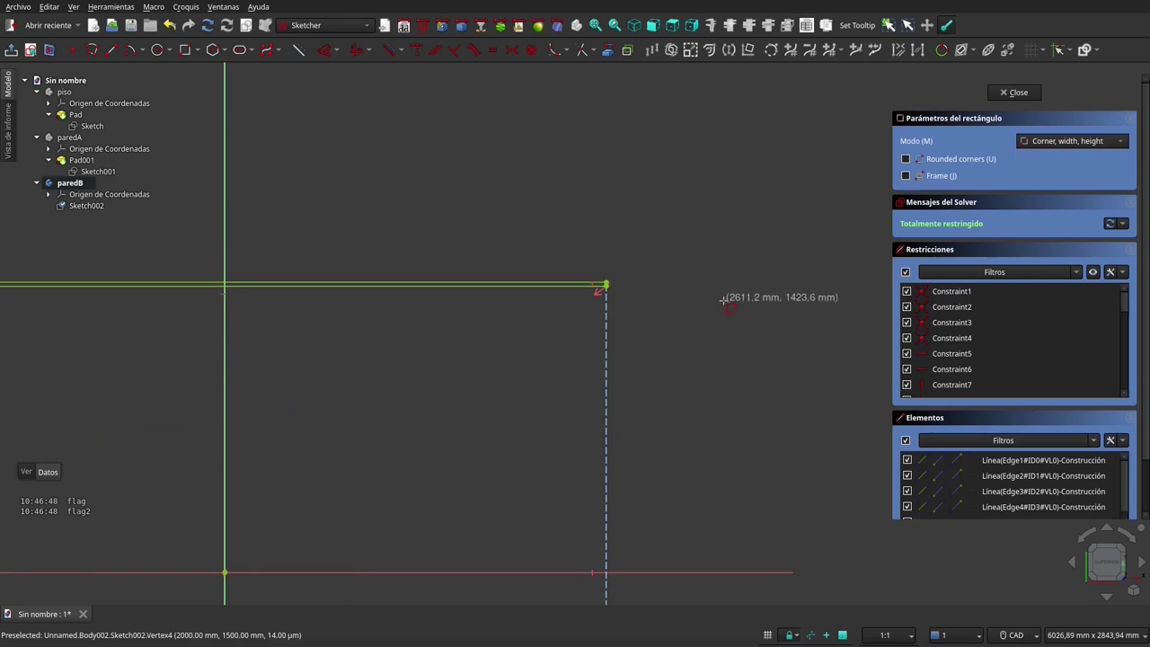
right_click(710, 289)
scroll(723, 254, down, 2)
scroll(723, 256, down, 4)
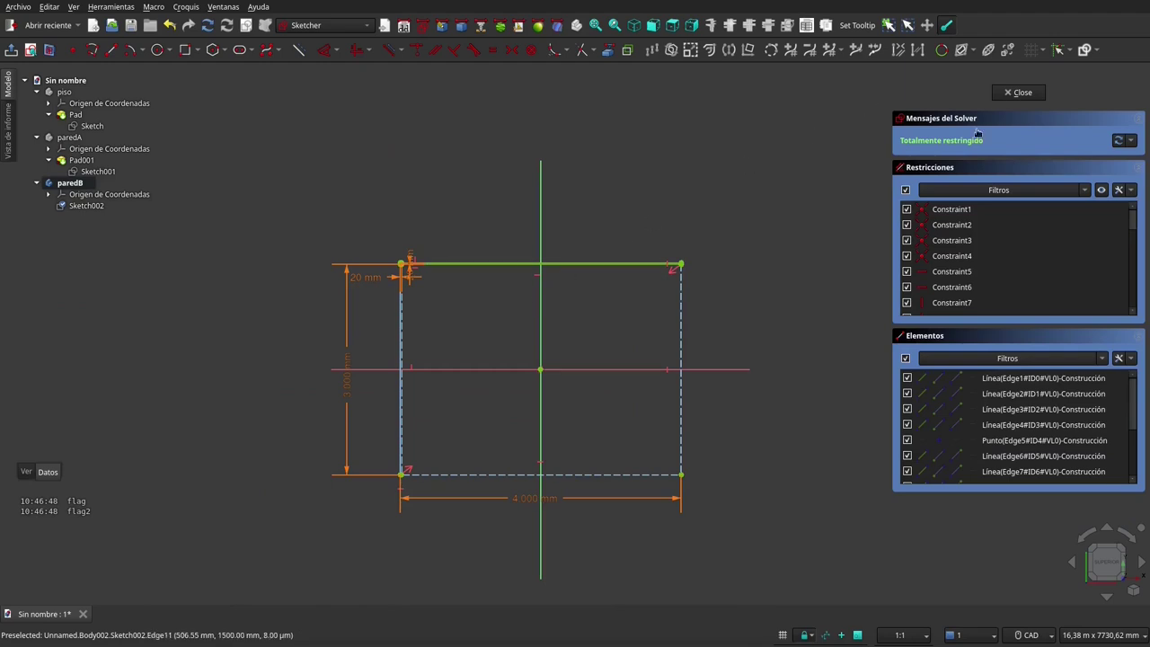
Close the sketch and pad it 3000 mm to form the paredB wall
click(1004, 93)
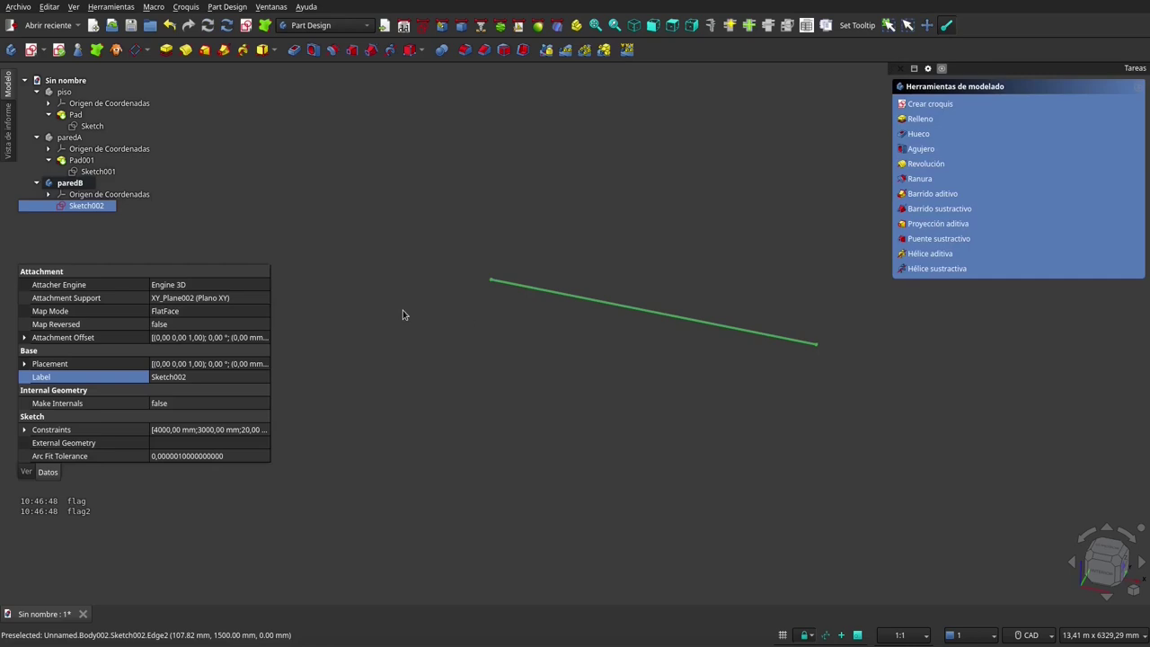
click(171, 50)
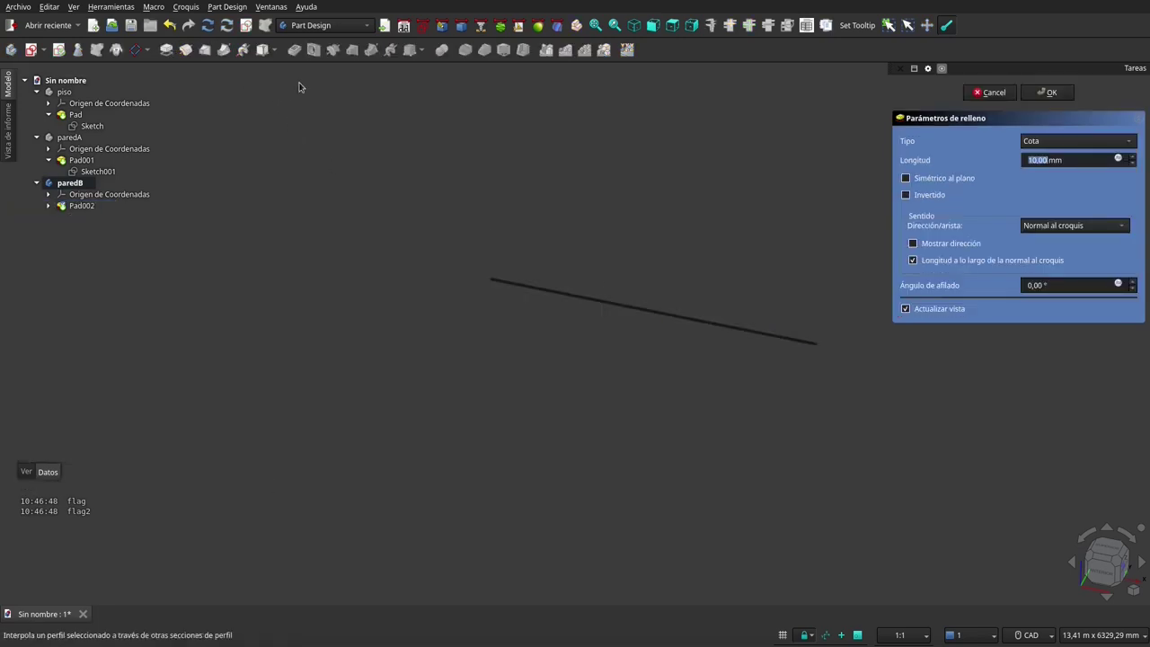
click(1031, 159)
key(BackSpace)
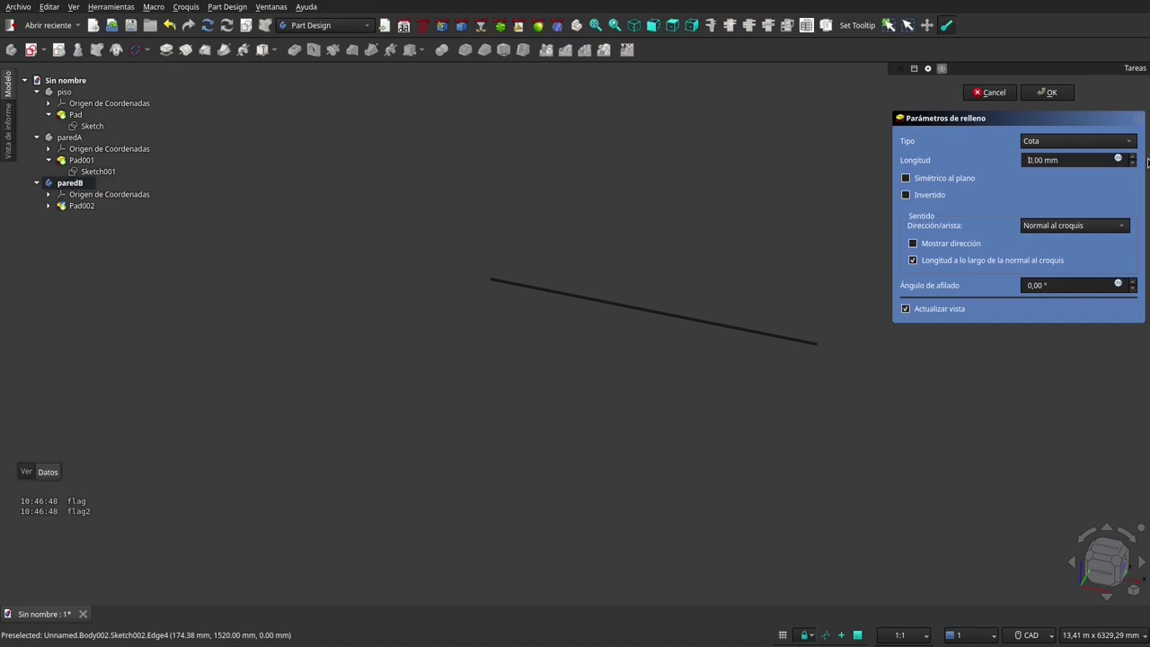
text(3)
text(00)
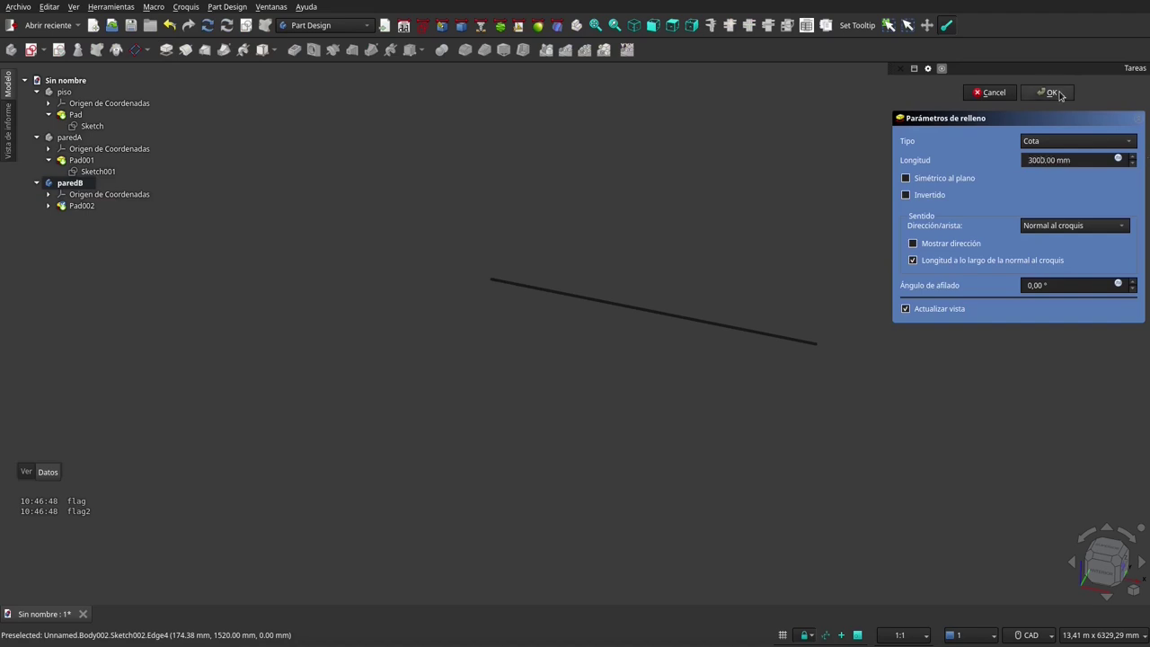
click(1053, 94)
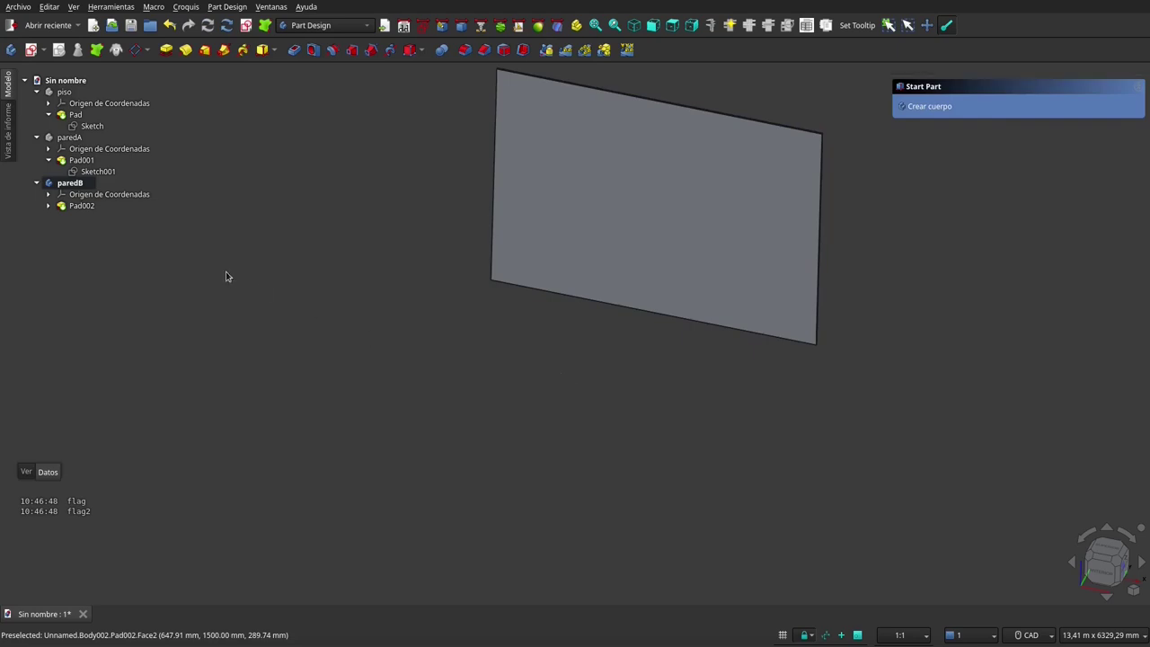
double_click(70, 136)
Clear the selection and orbit and zoom to view the floor and both walls together
scroll(690, 388, down, 2)
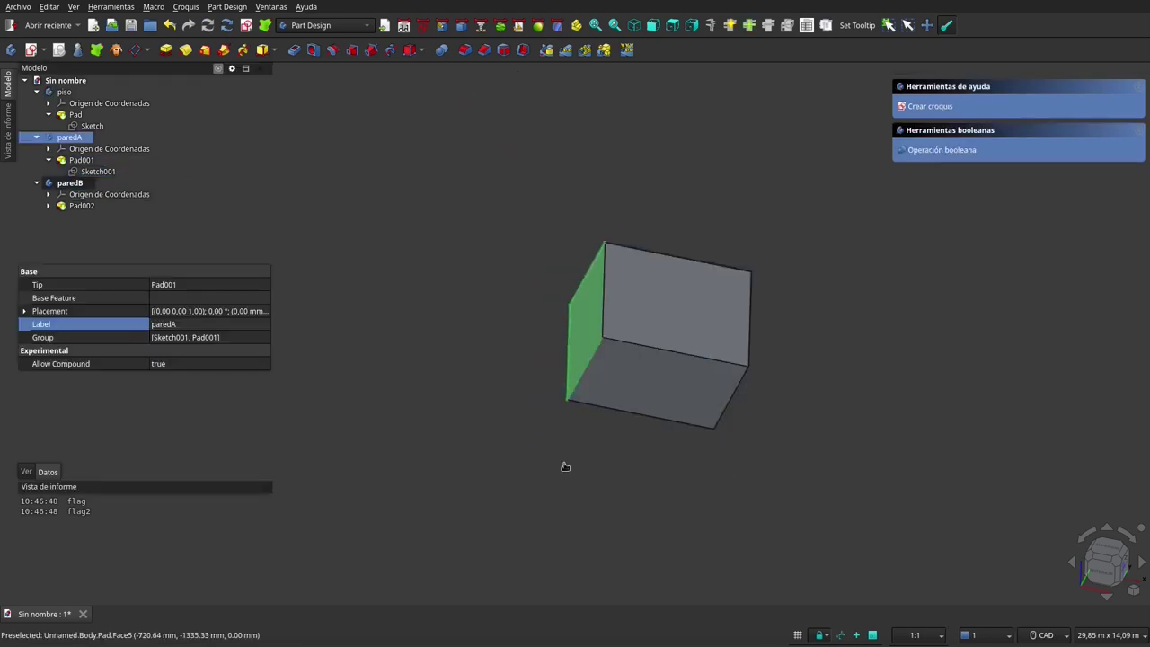
click(577, 444)
right_click(577, 476)
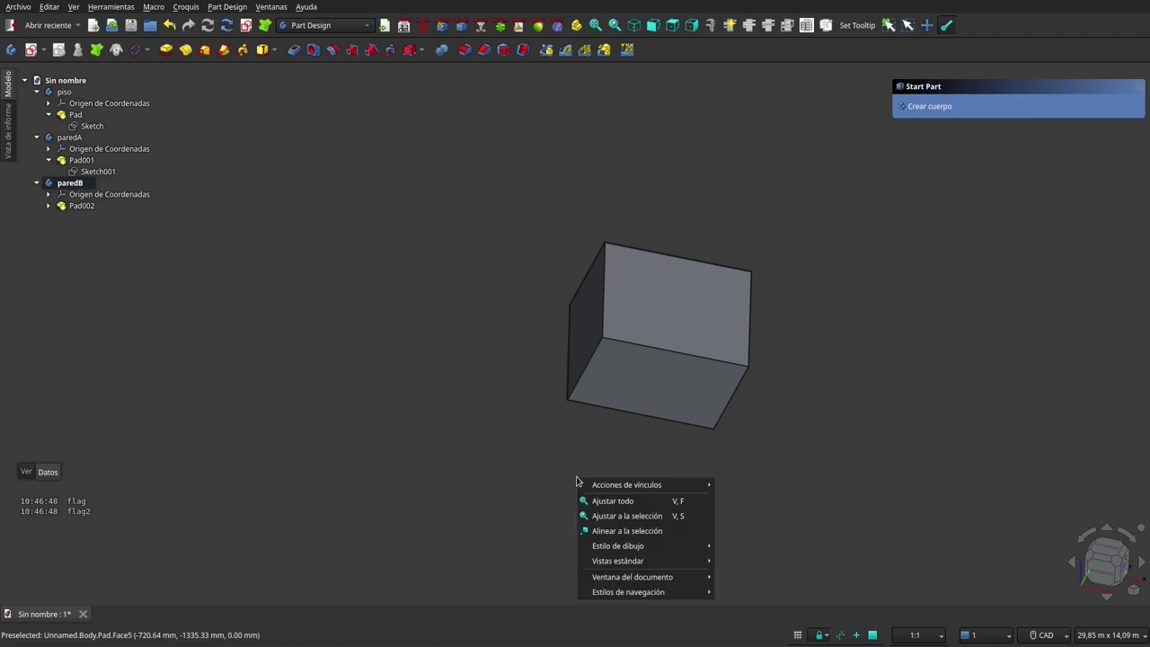
click(473, 465)
mouse_move(513, 439)
middle_down()
mouse_move(521, 495)
mouse_move(460, 389)
mouse_move(490, 423)
middle_up()
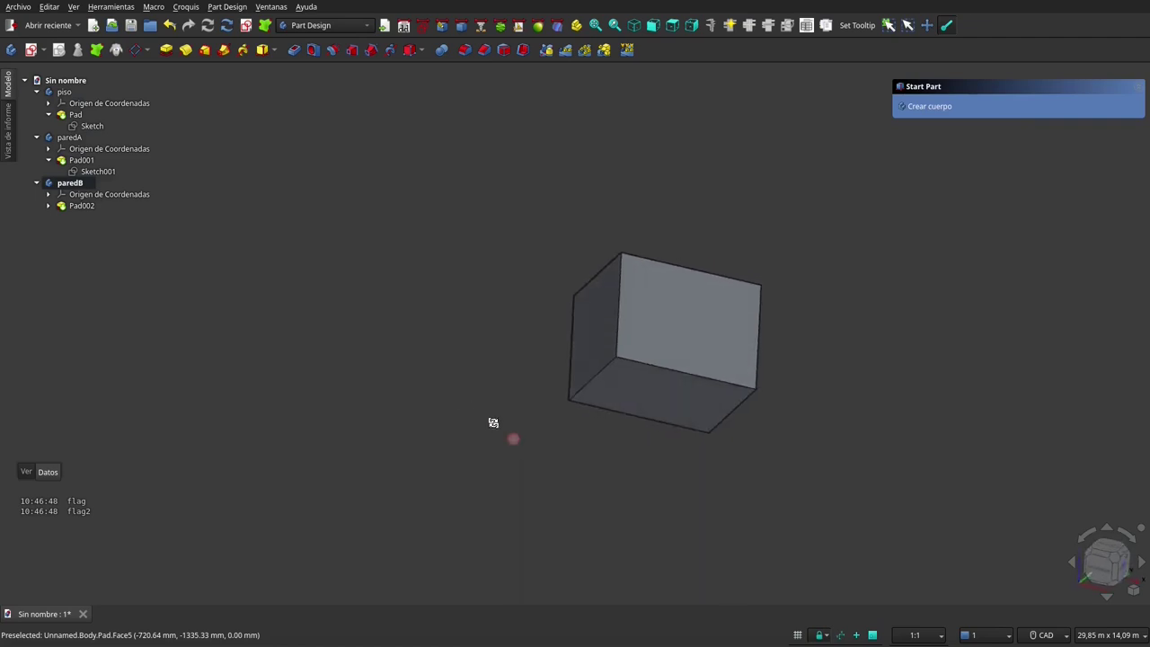
scroll(710, 395, up, 5)
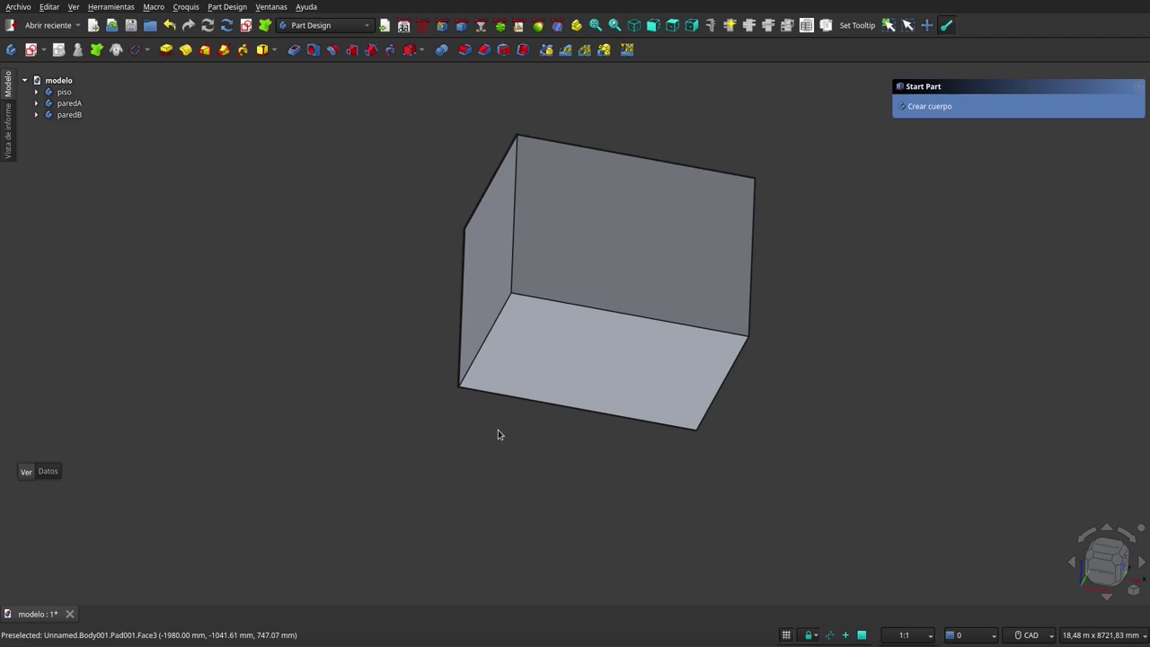
Create a new group and label it 'cuerpos'
click(69, 114)
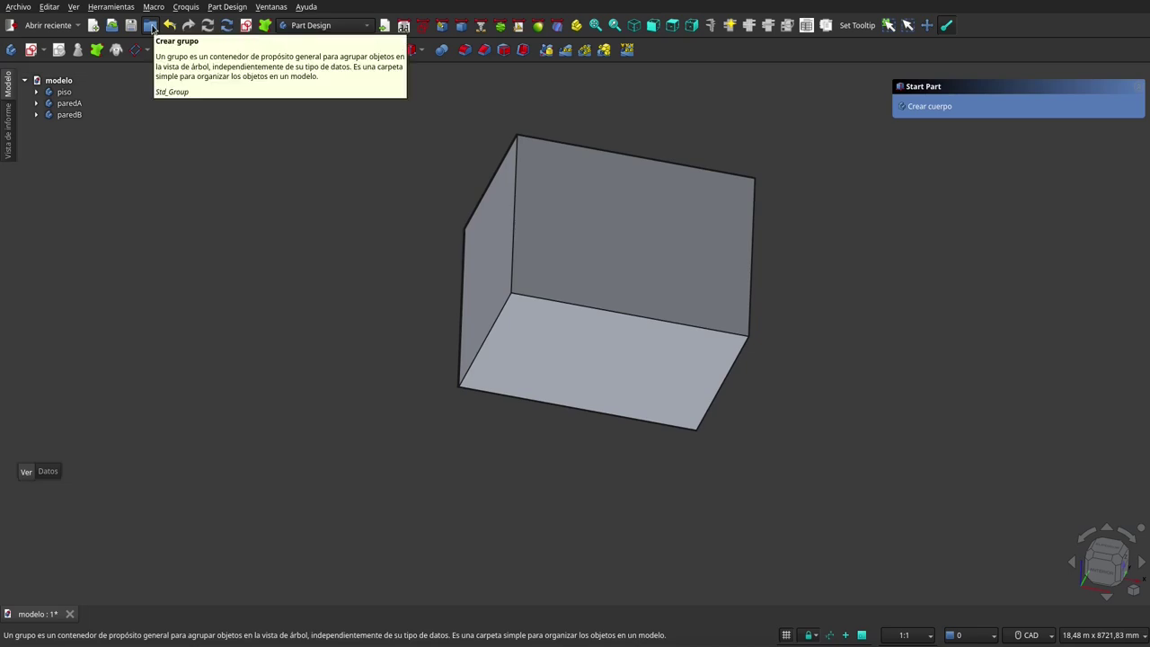
click(151, 25)
click(69, 130)
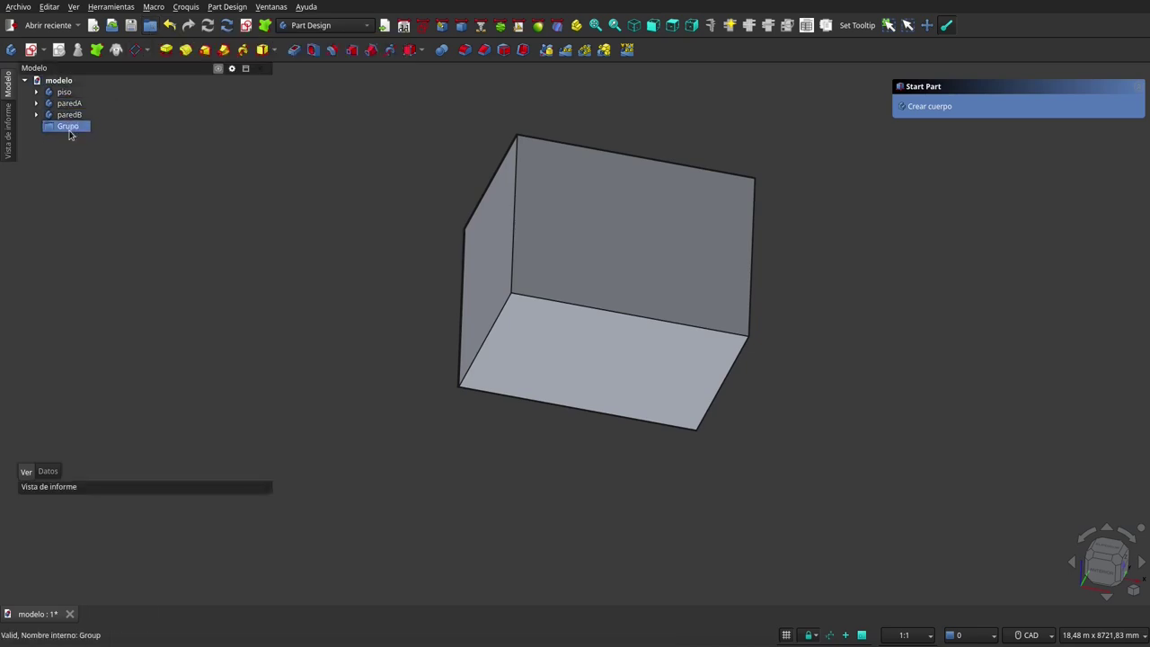
key(Return)
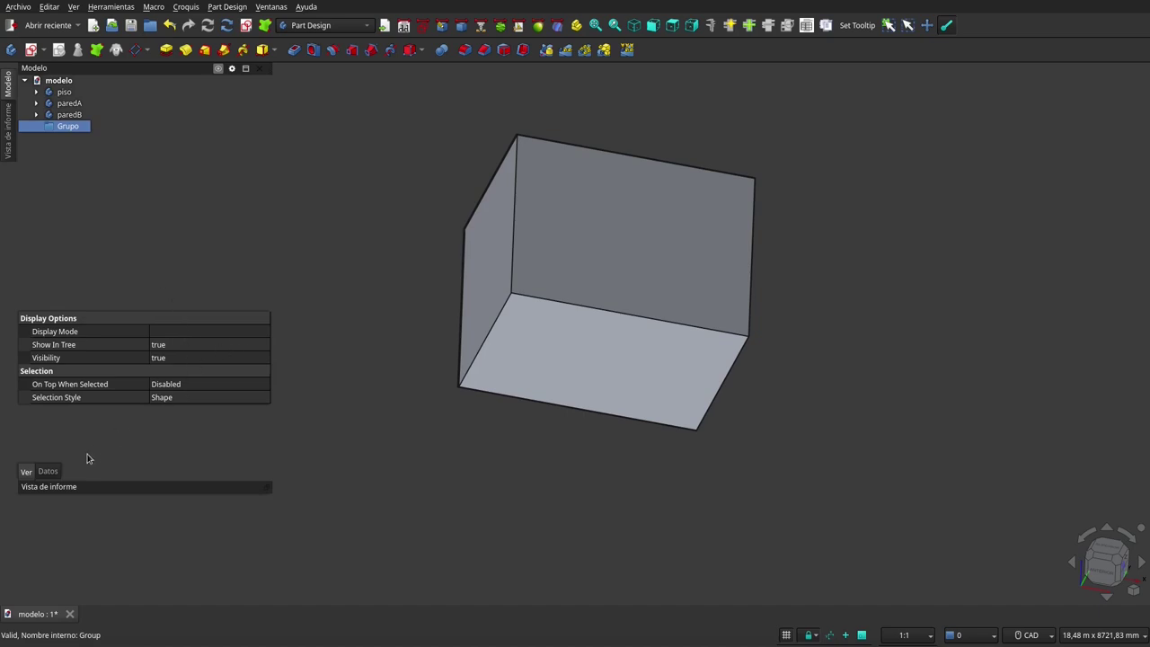
click(48, 472)
click(188, 332)
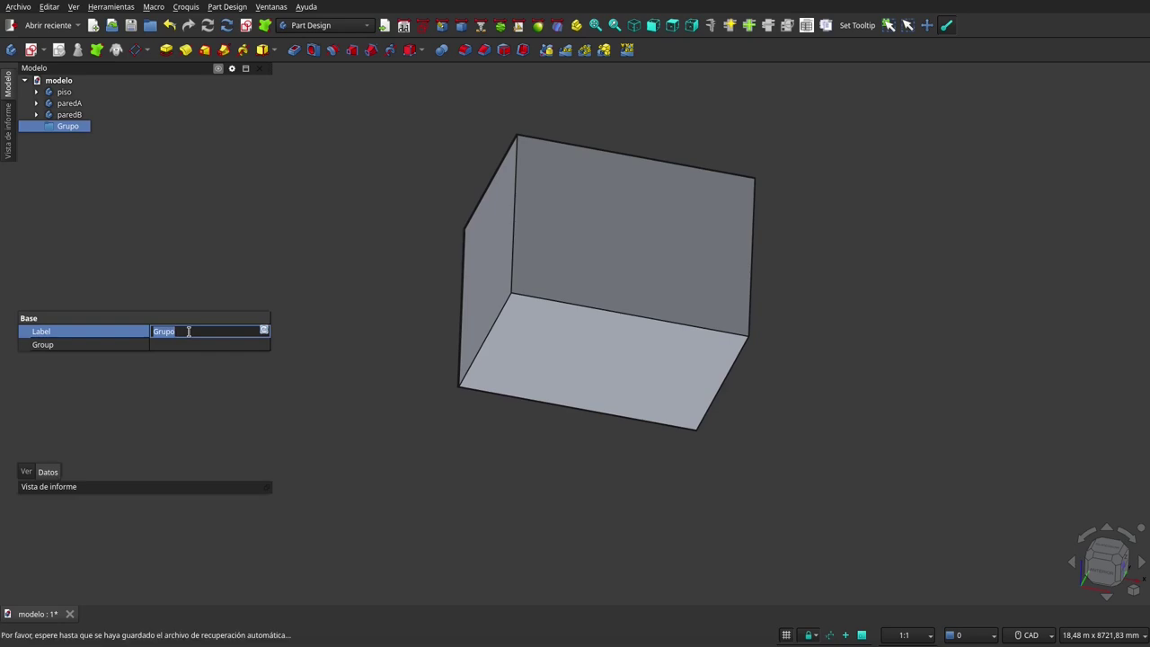
text(cuerpos)
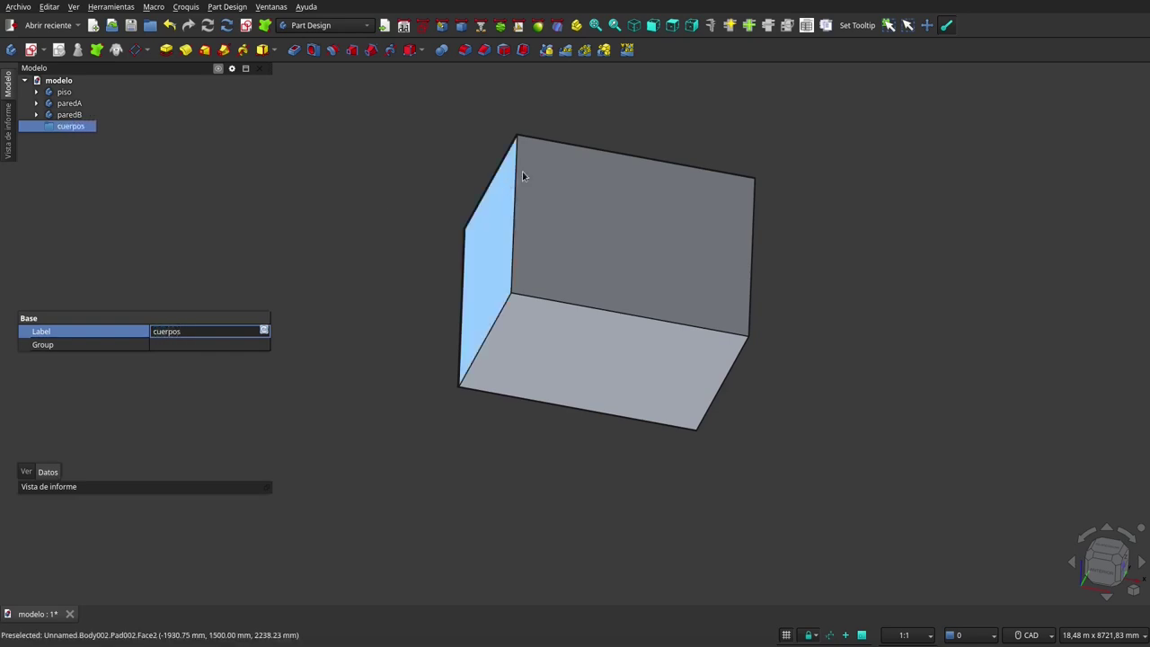
key(Return)
Drag piso, paredA and paredB into the cuerpos group
click(64, 91)
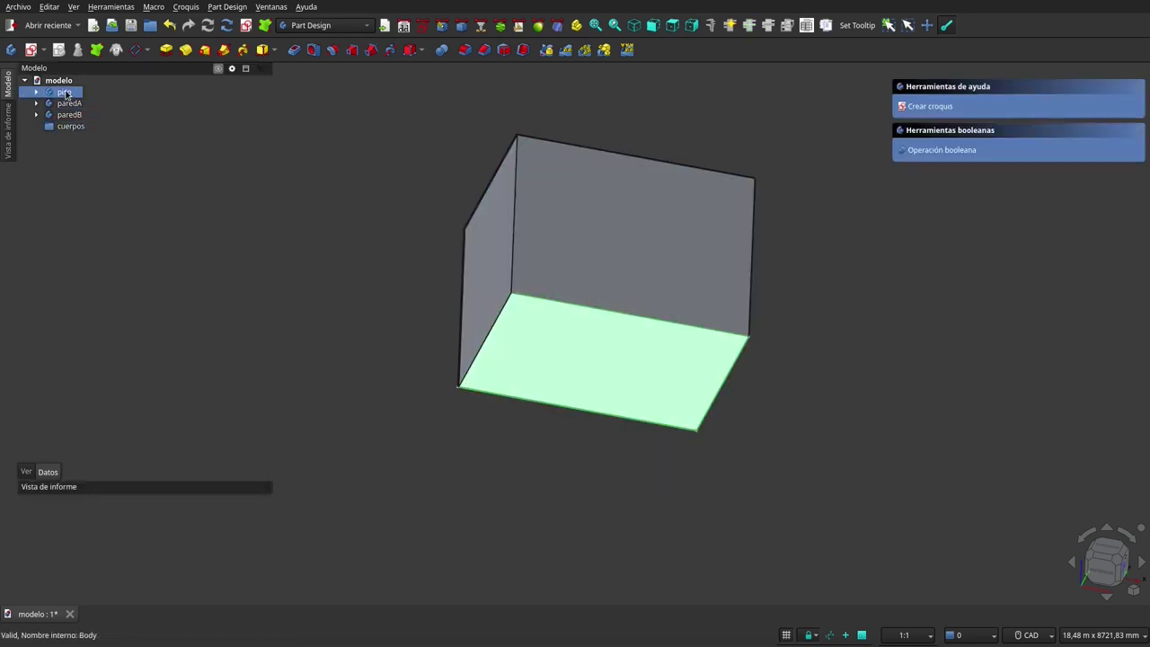
shift+click(69, 115)
drag(70, 115, 70, 125)
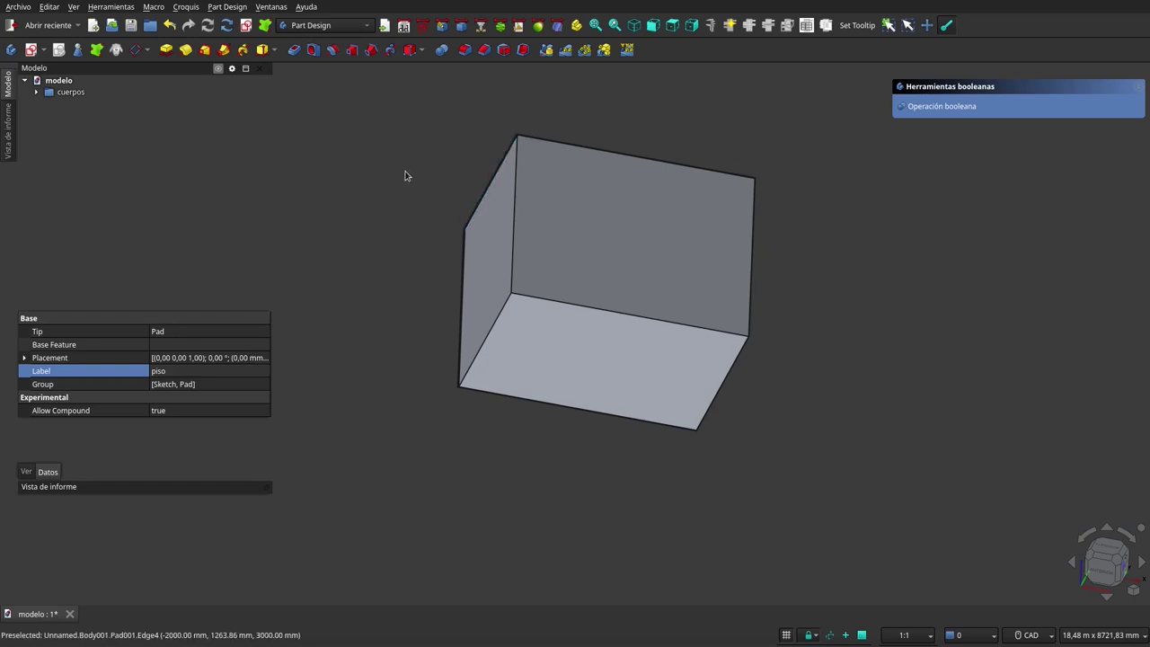
click(59, 80)
Create a new body and start a new sketch attached to its XY plane
click(12, 51)
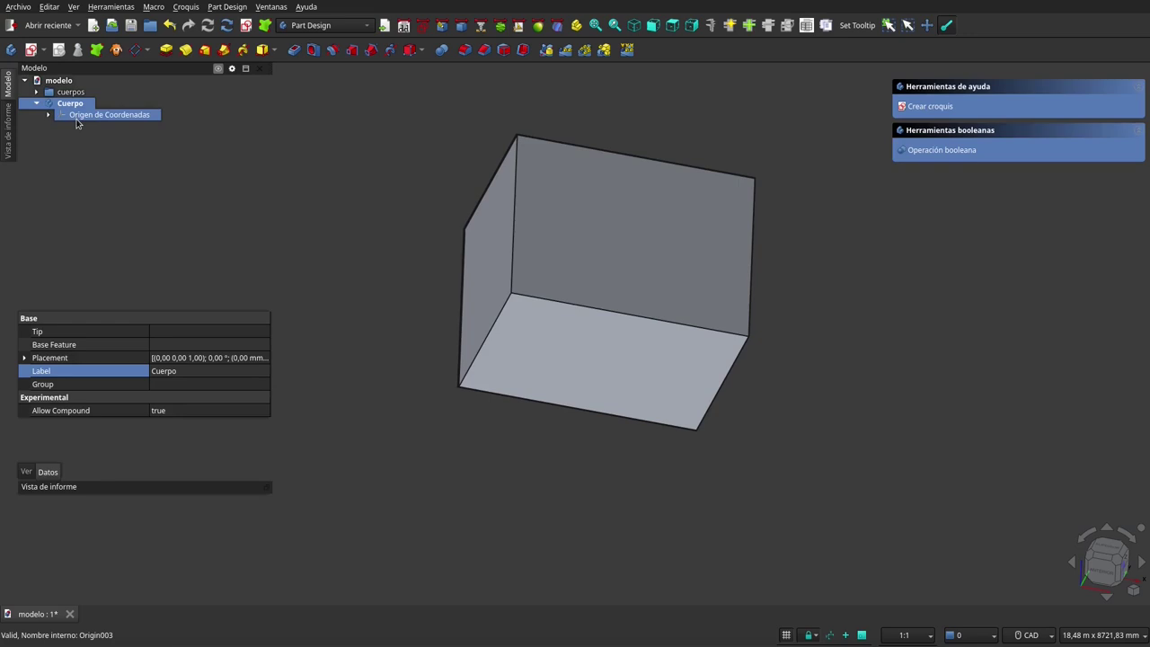
click(31, 51)
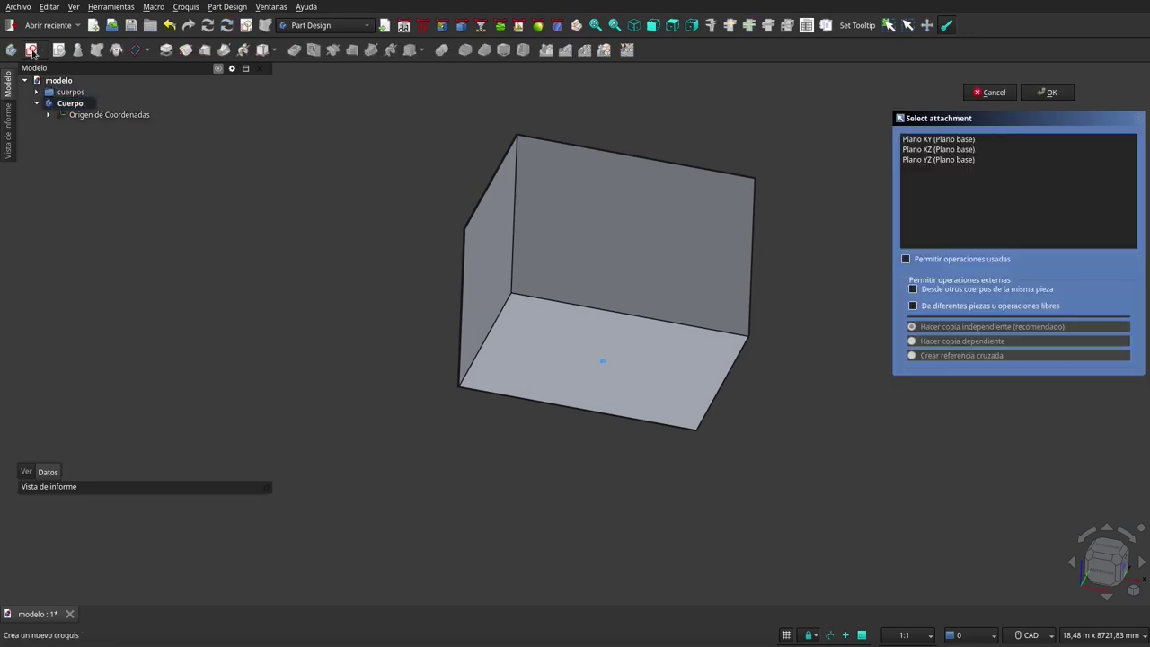
click(938, 139)
click(1049, 94)
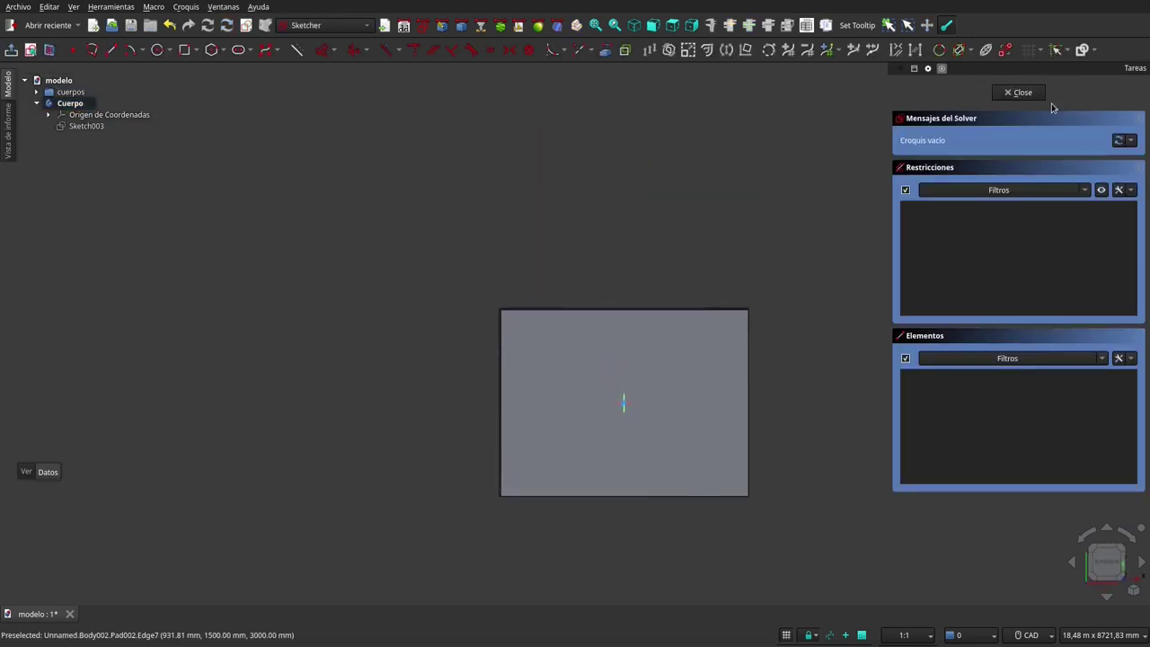
click(65, 91)
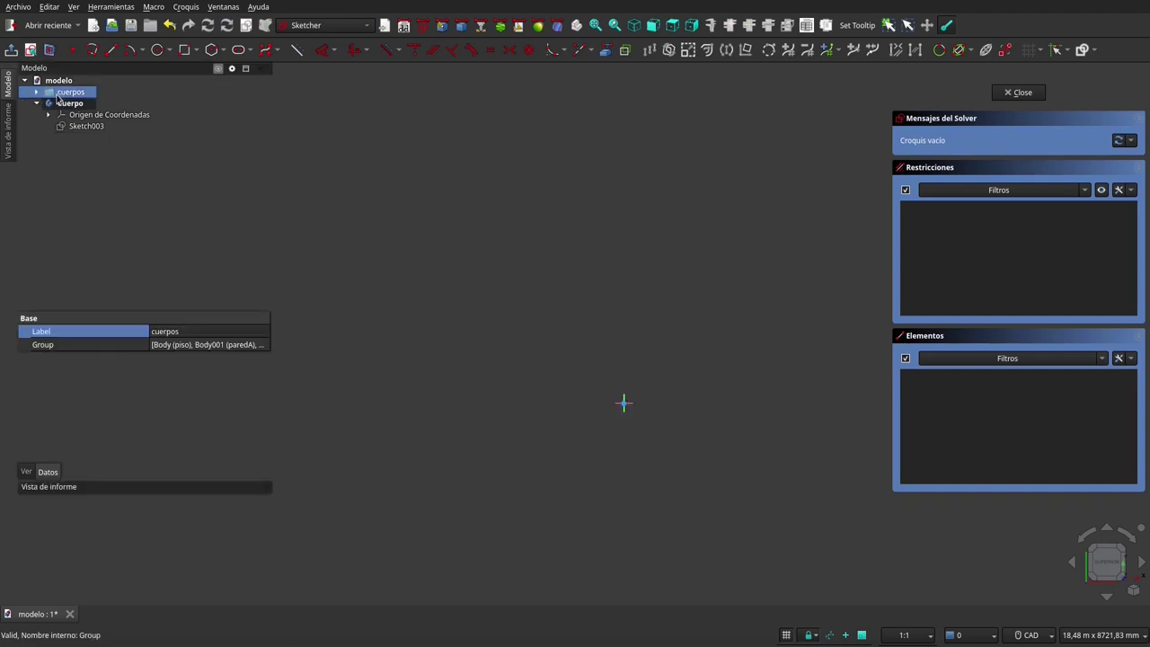
scroll(478, 258, up, 5)
scroll(552, 370, up, 2)
scroll(554, 367, up, 2)
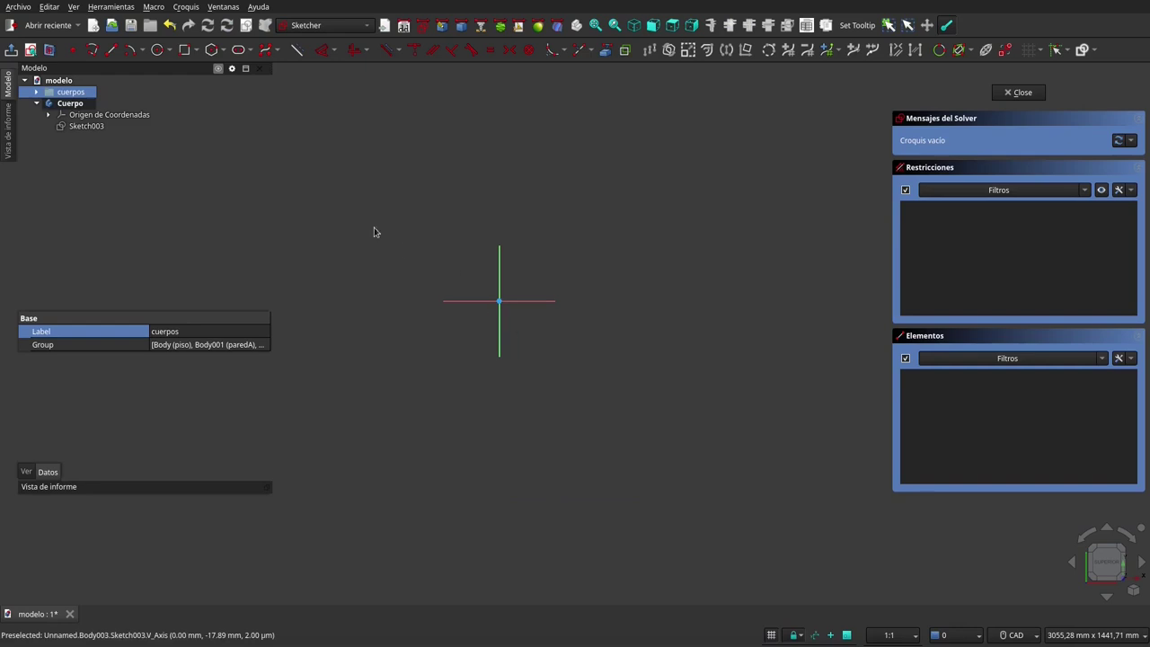
Draw a centred rectangle with its centre on the sketch origin
click(196, 52)
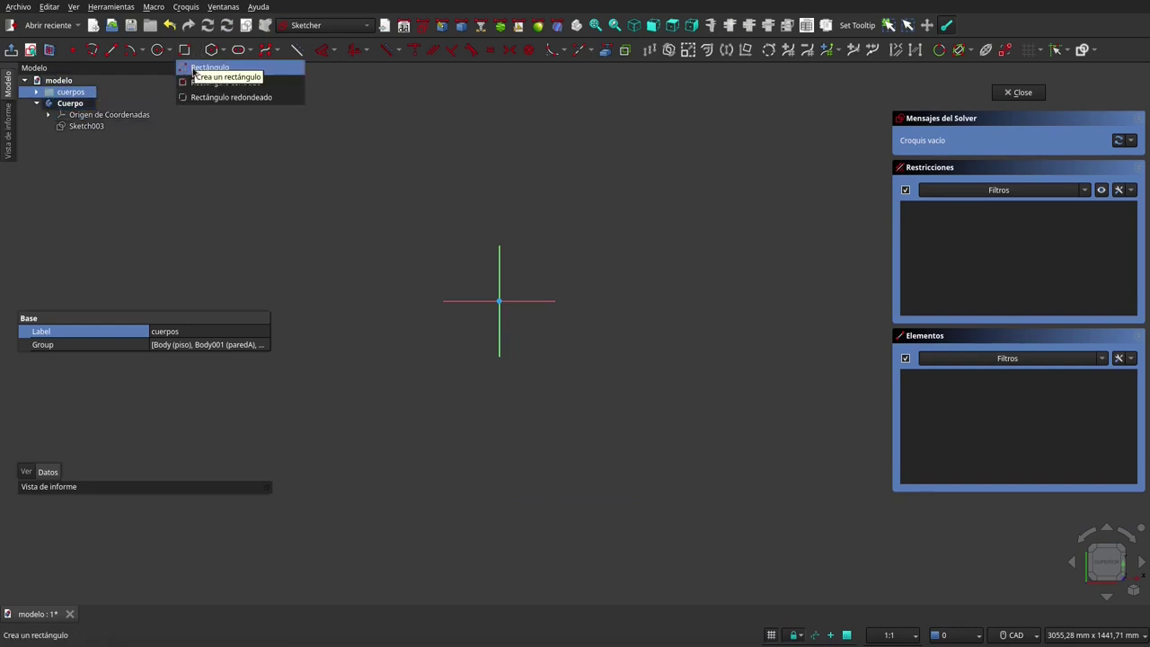
click(215, 82)
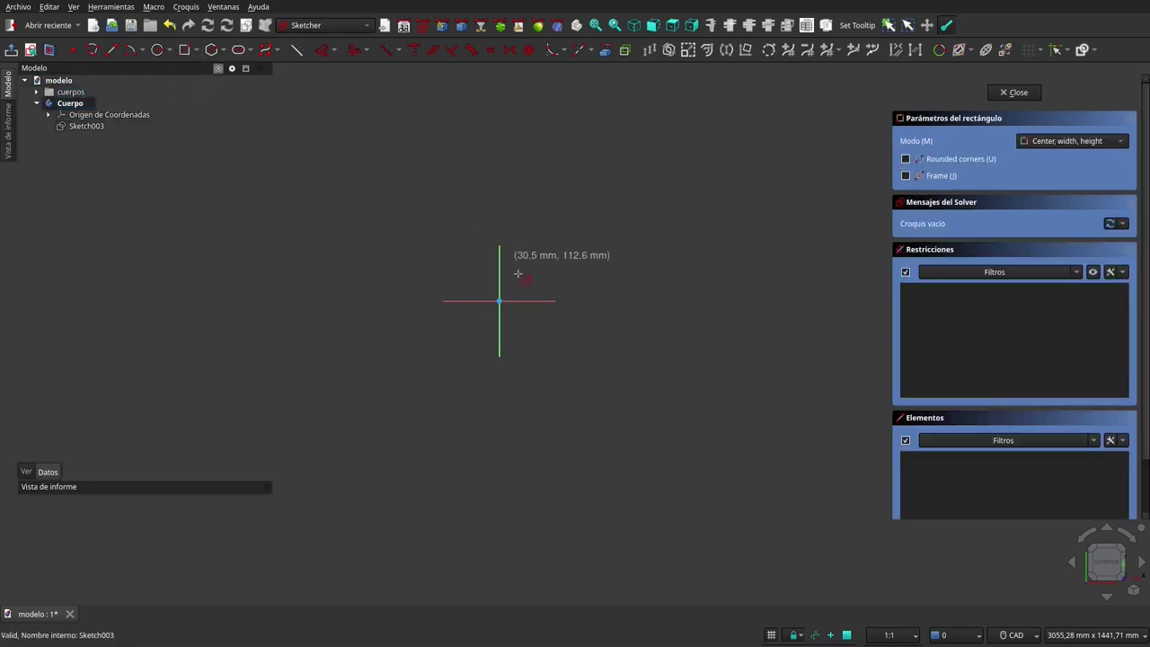
click(499, 300)
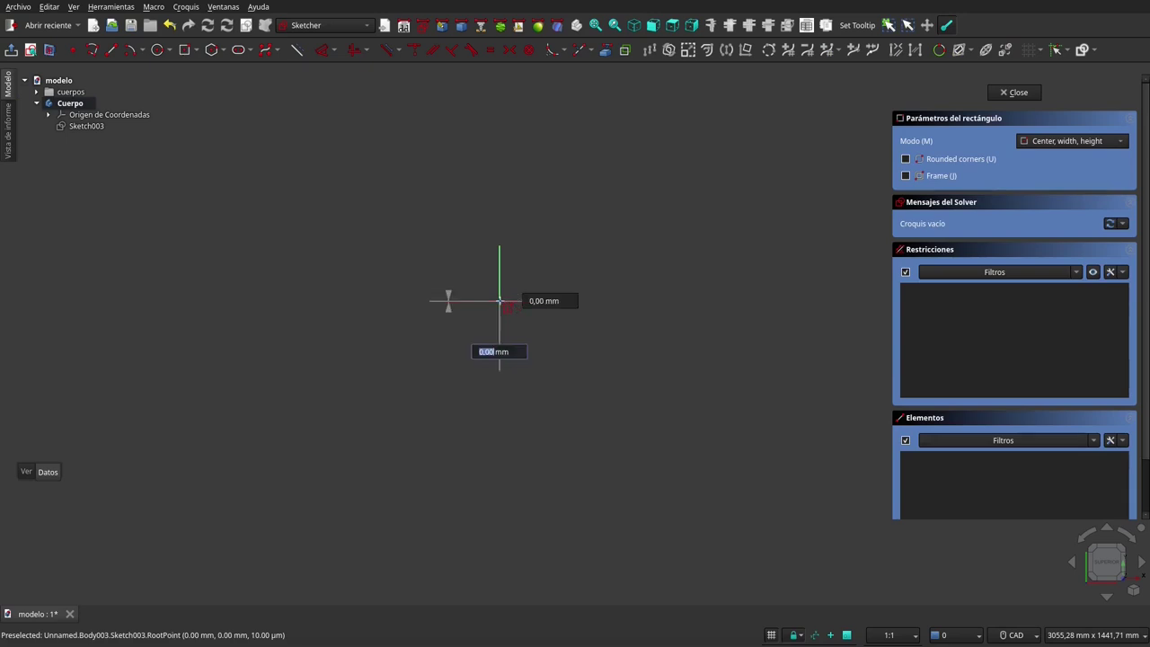
click(541, 273)
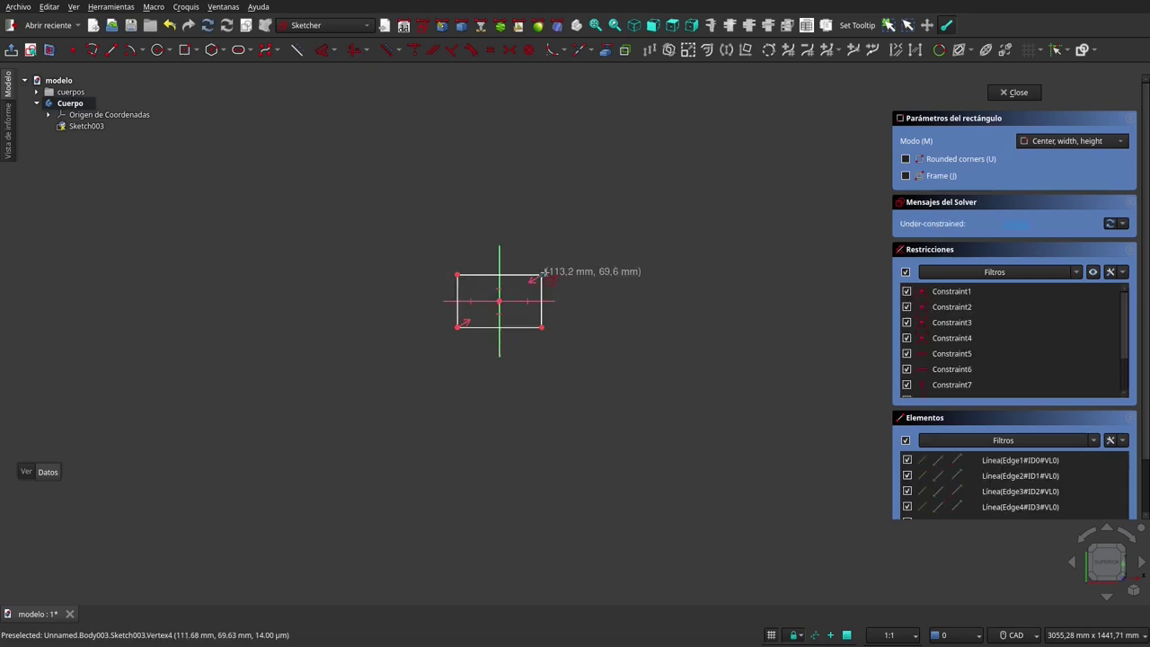
right_click(566, 266)
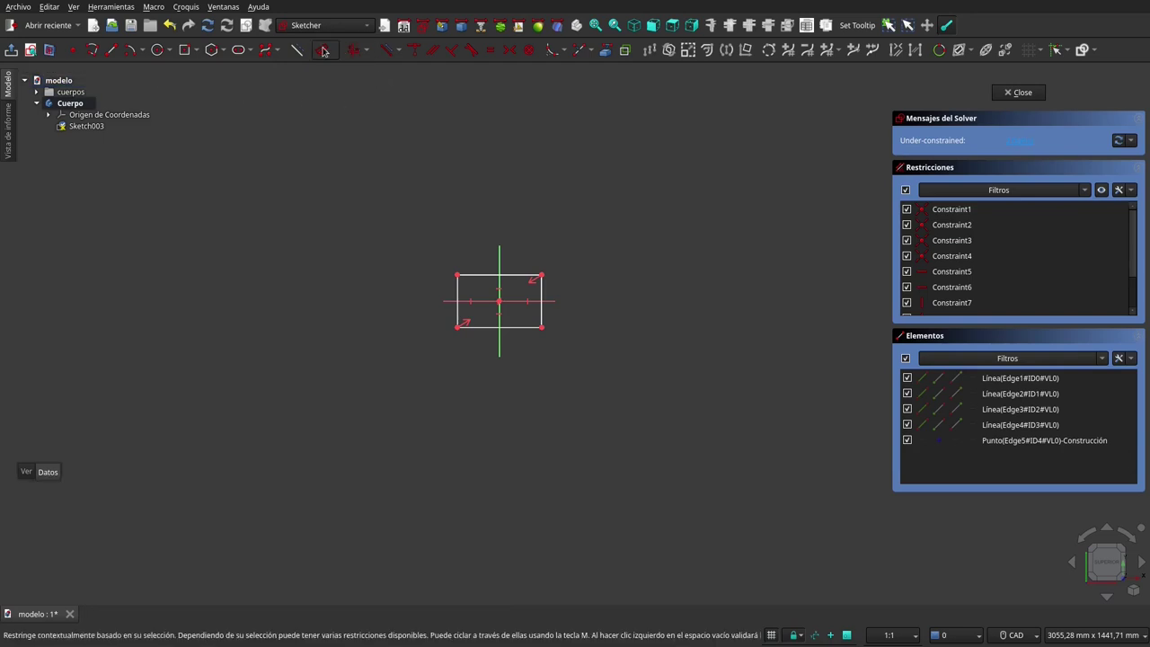
Dimension the rectangle to 1200 mm wide and 900 mm tall
click(521, 327)
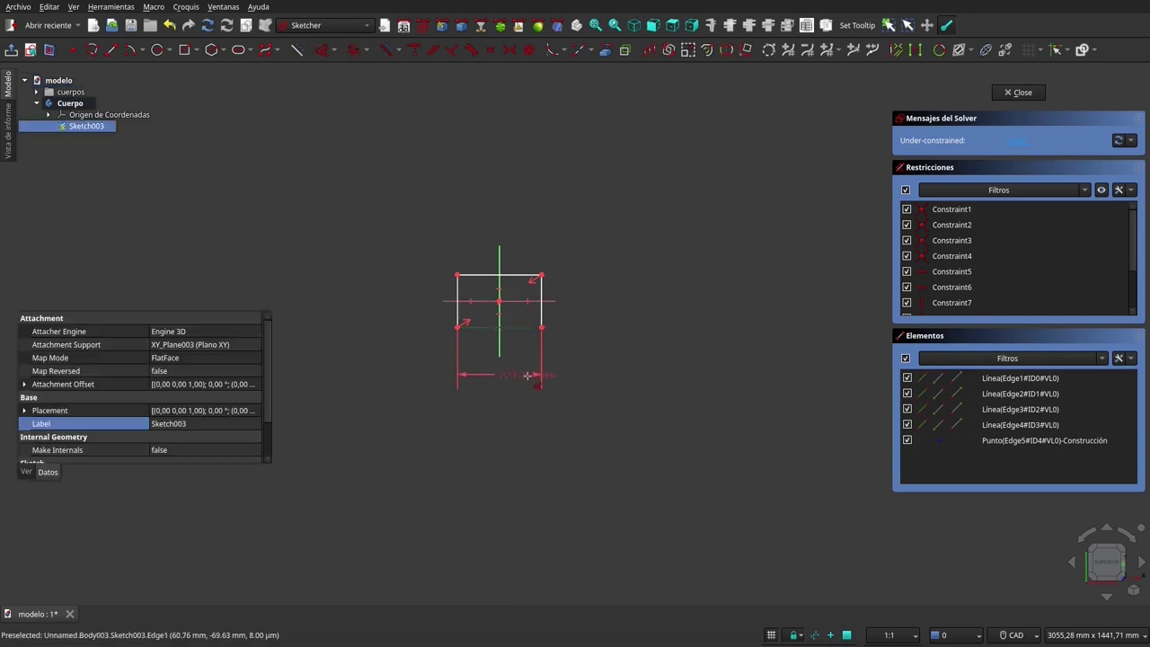
click(513, 386)
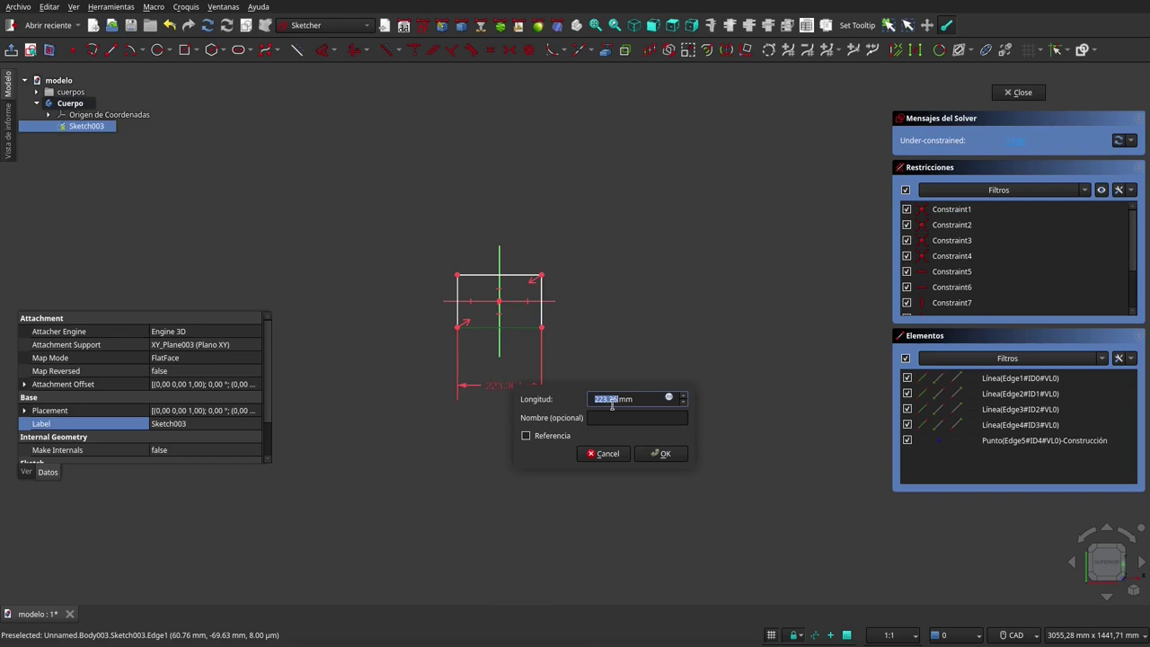
text(1200)
click(665, 451)
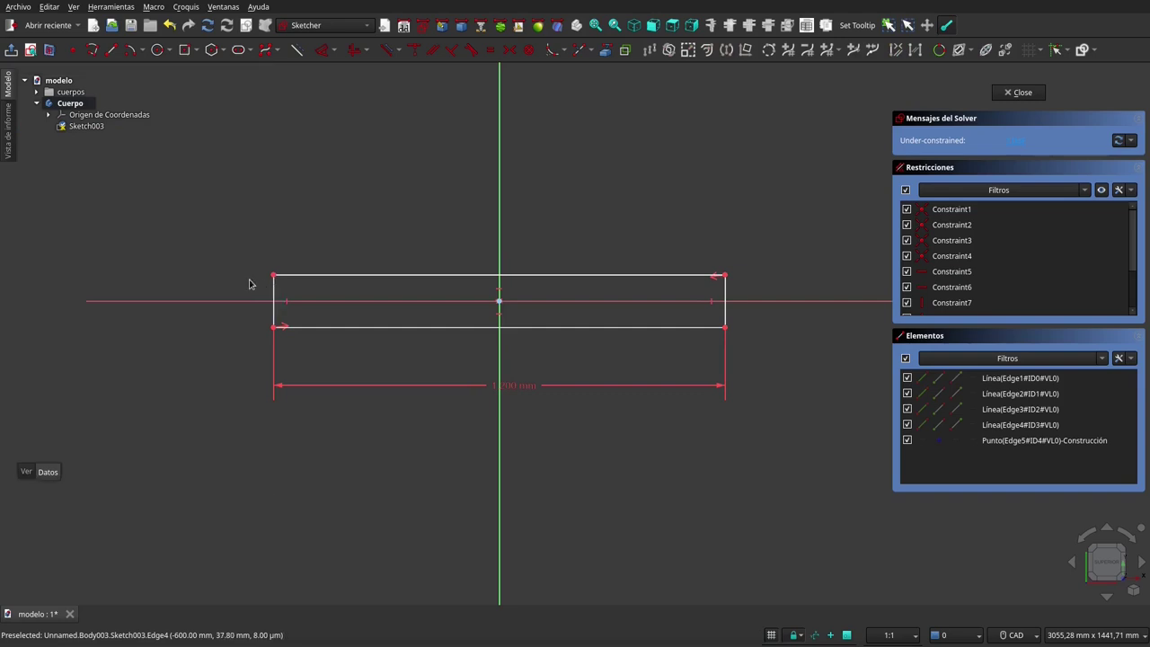
key(i)
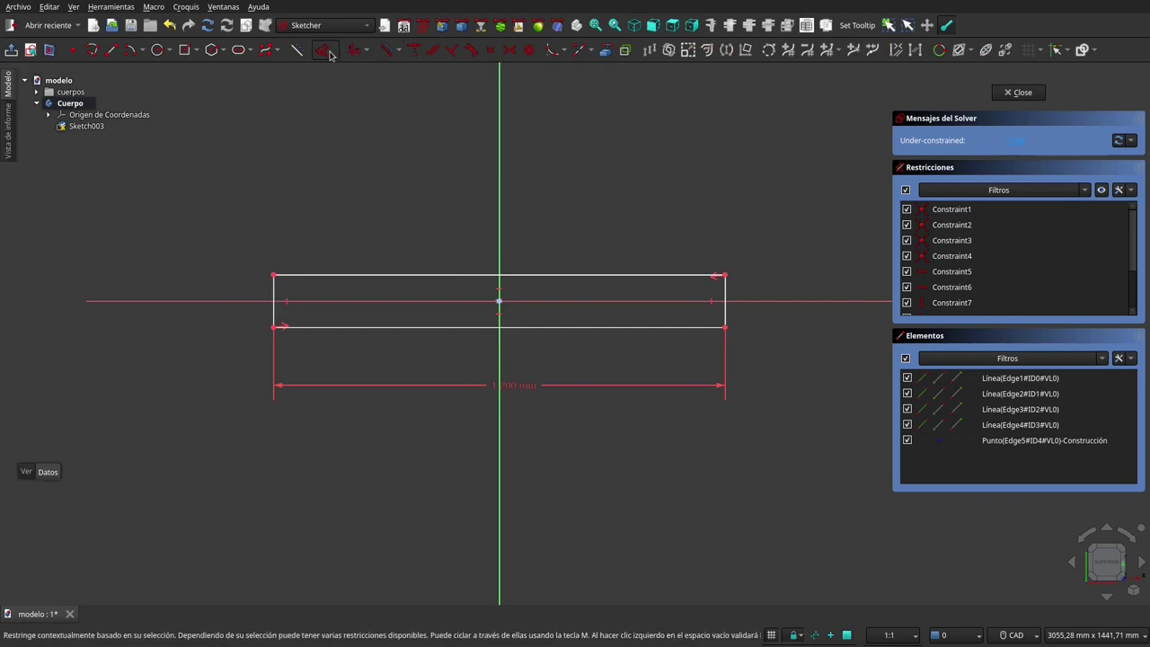
click(273, 286)
drag(314, 229, 316, 190)
click(316, 191)
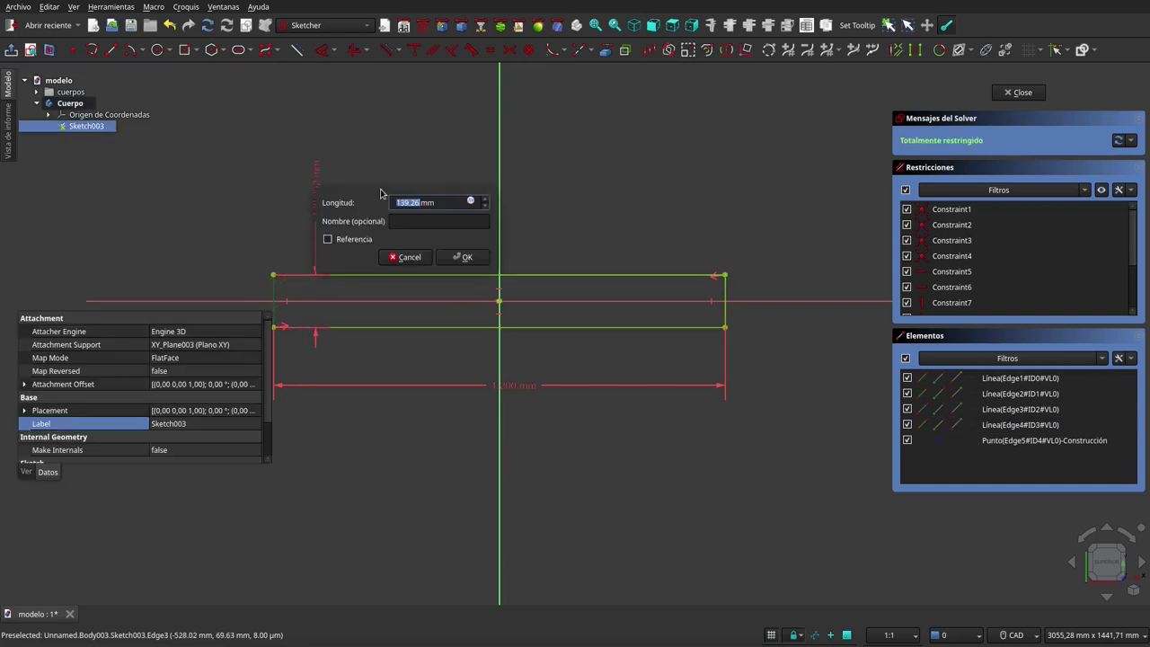
text(900)
click(463, 257)
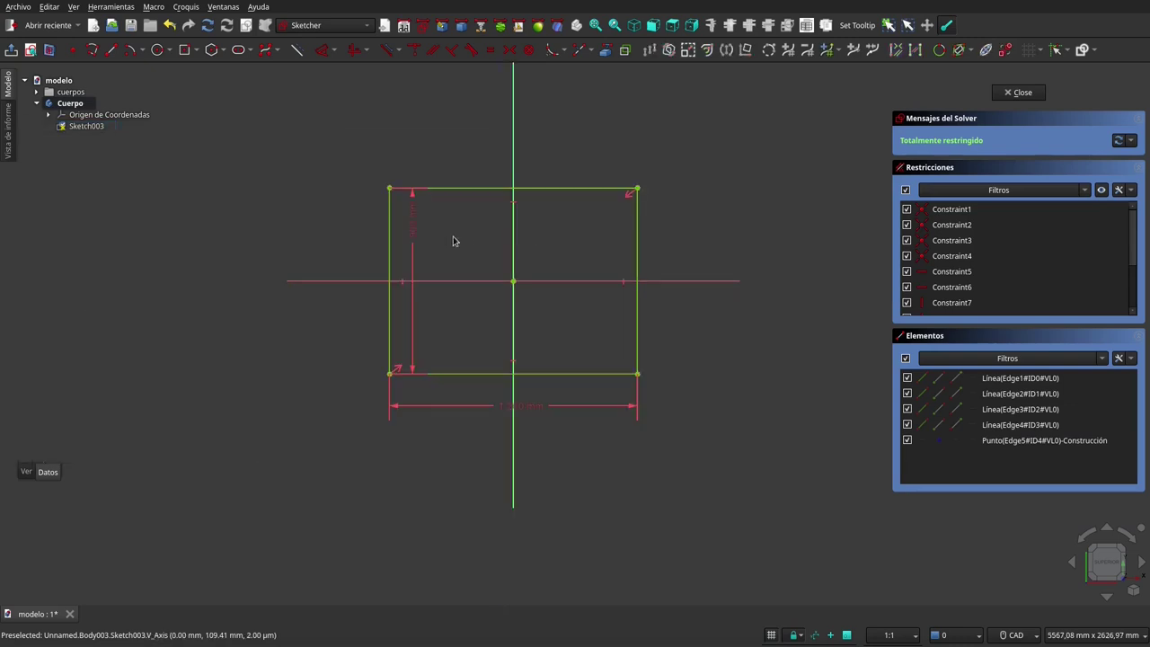
drag(413, 222, 349, 231)
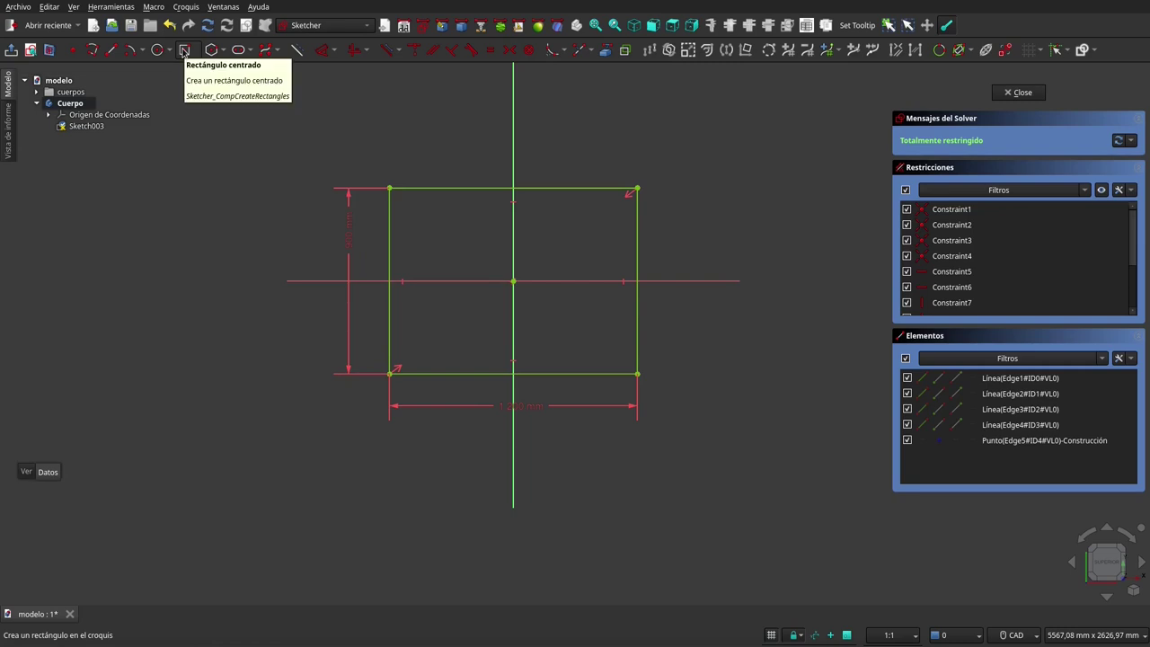
Draw a small centred rectangle near the outline's lower-left corner
click(183, 51)
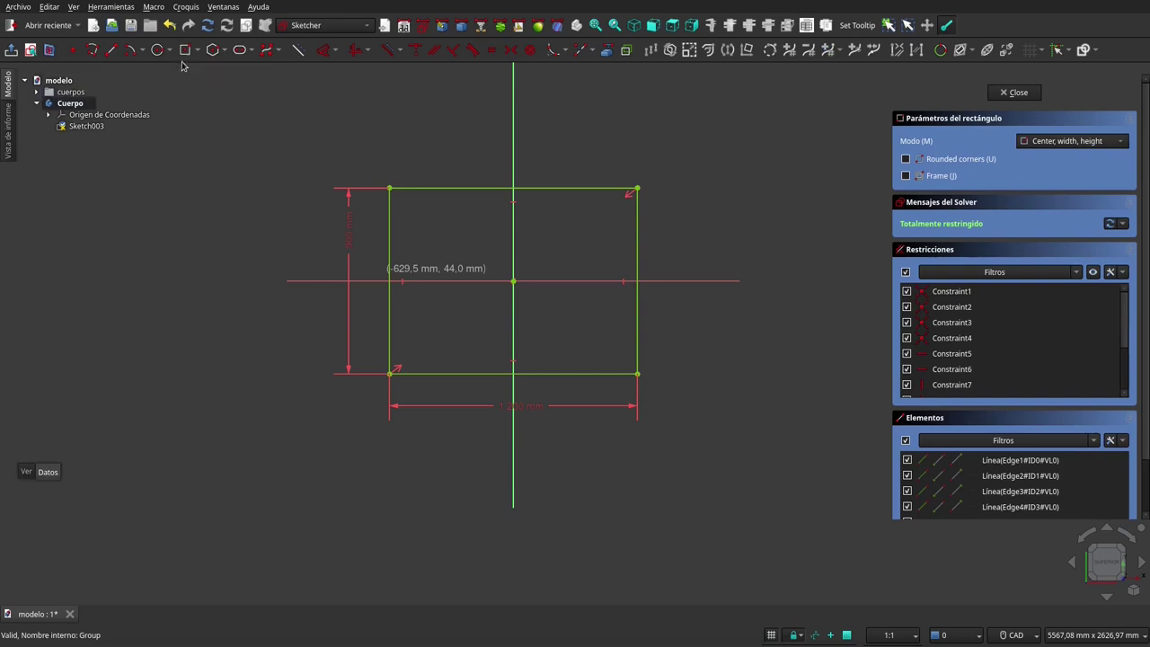
scroll(399, 346, up, 3)
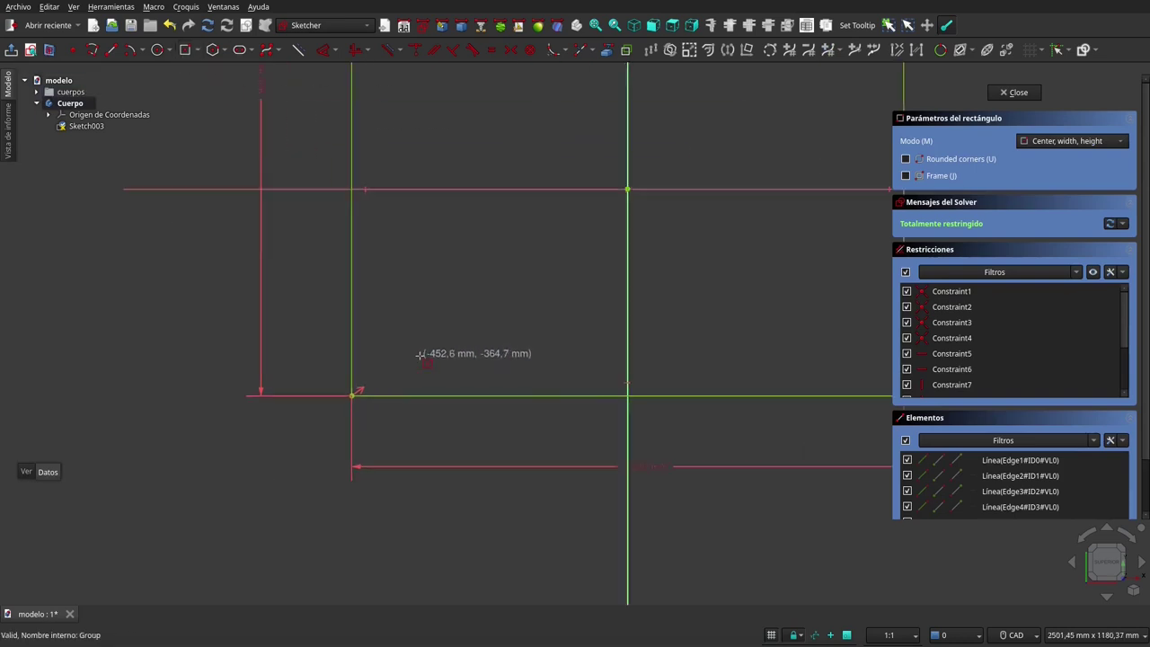
scroll(395, 359, up, 2)
click(407, 355)
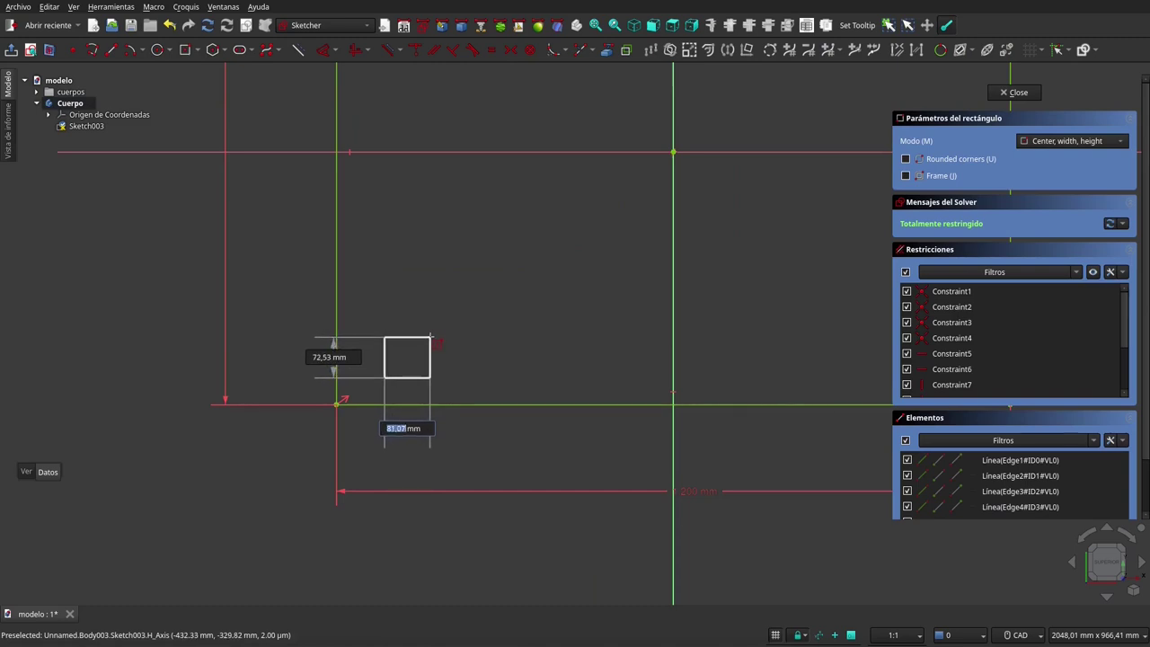
click(436, 320)
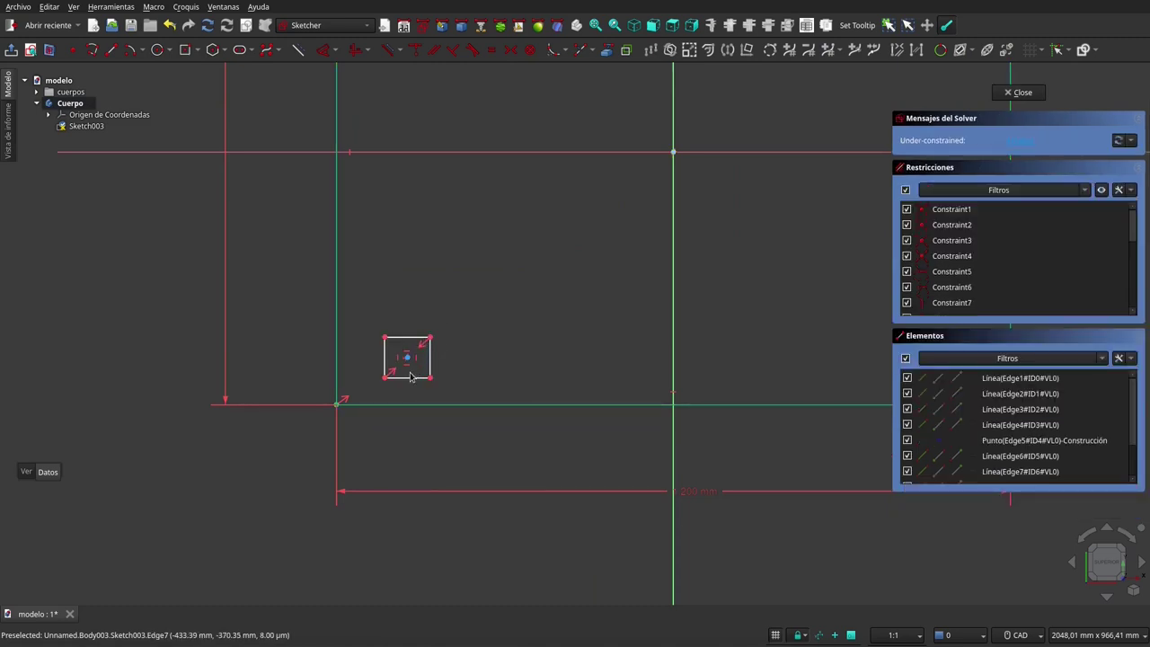
Make the small rectangle a square with an equal constraint and a 50 mm width
click(410, 378)
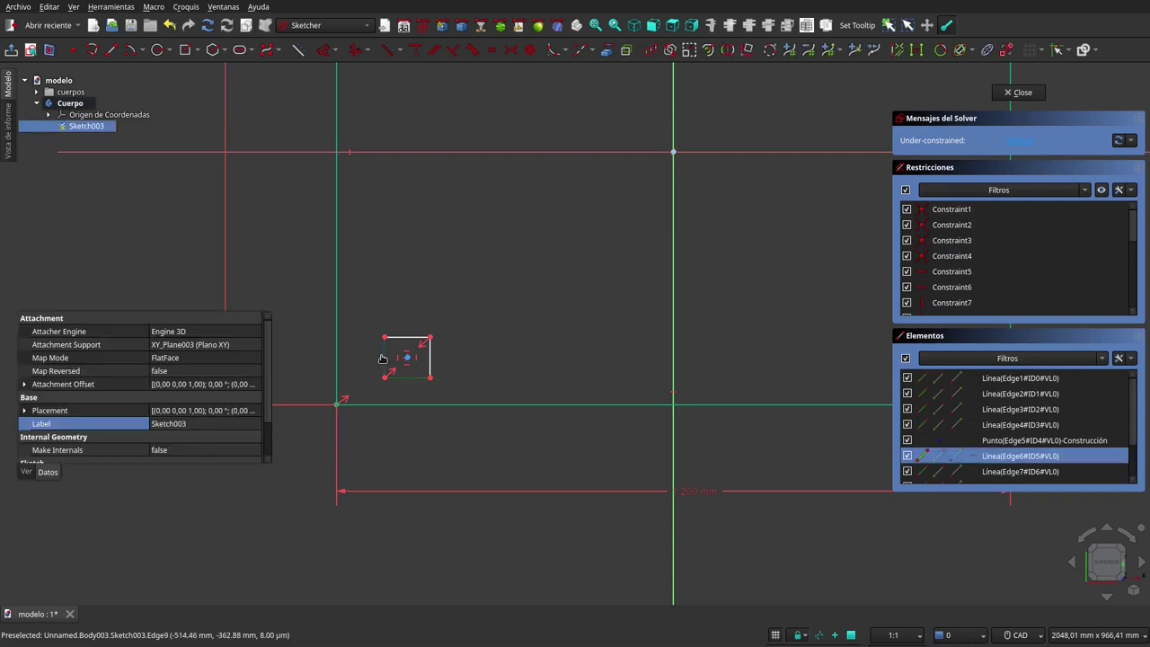
click(486, 52)
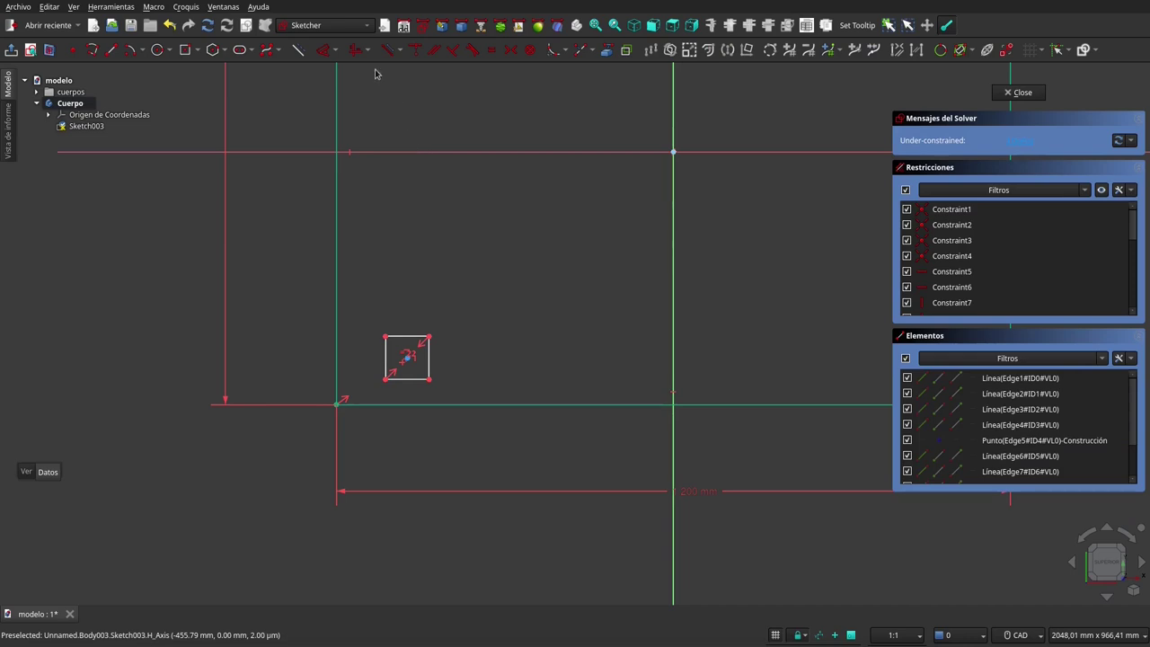
click(326, 49)
click(416, 381)
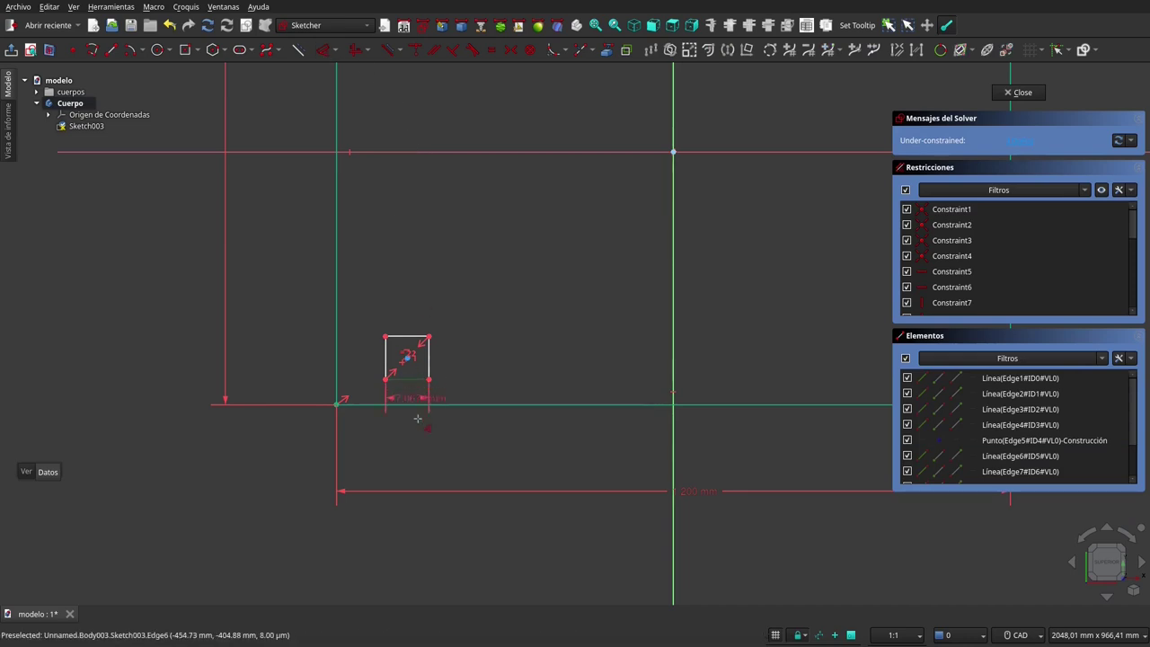
click(418, 442)
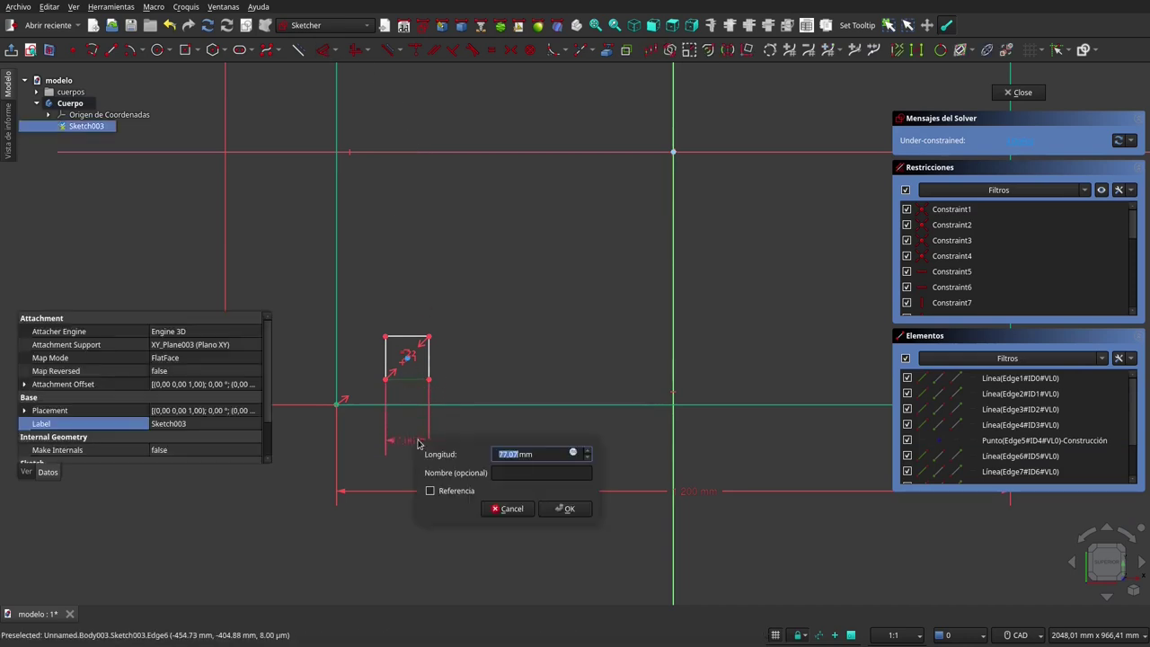
text(50)
click(568, 508)
Close Sketch003 and return to Part Design
scroll(529, 328, down, 3)
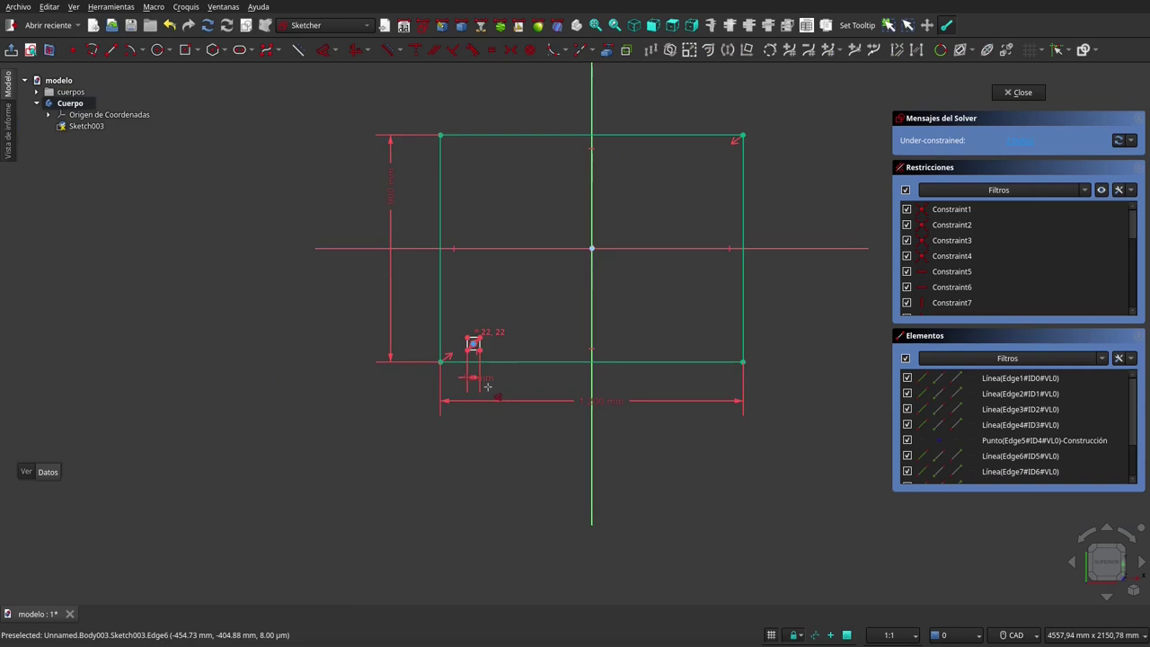
scroll(487, 386, up, 2)
scroll(490, 386, up, 1)
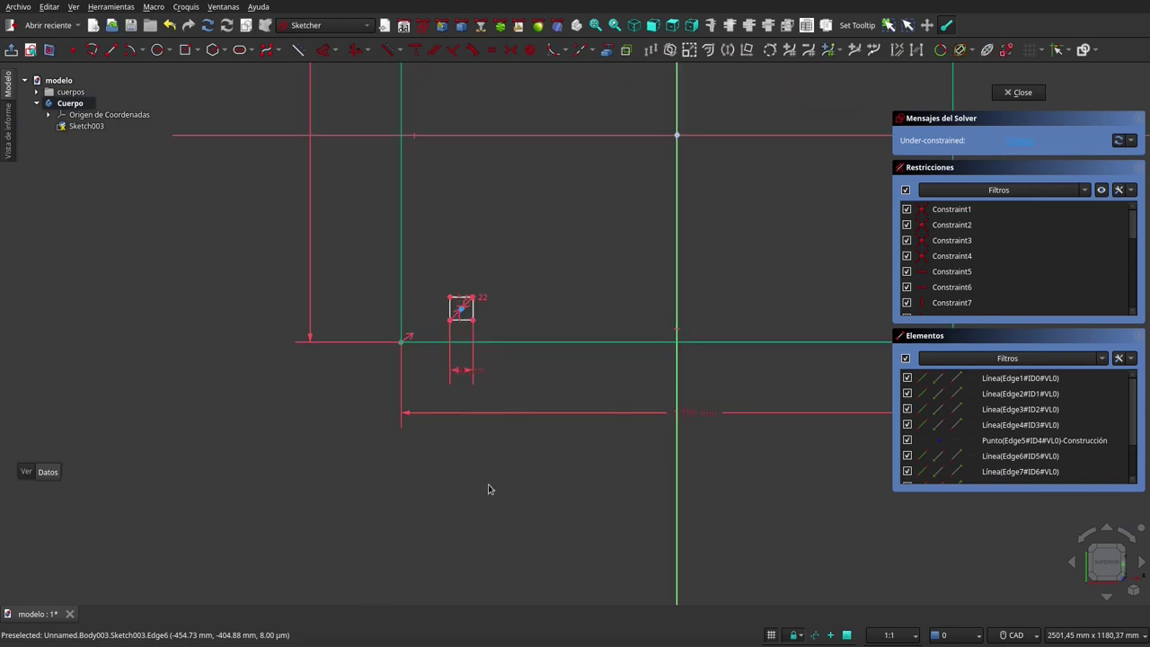
key(Escape)
scroll(616, 385, up, 2)
scroll(611, 385, up, 2)
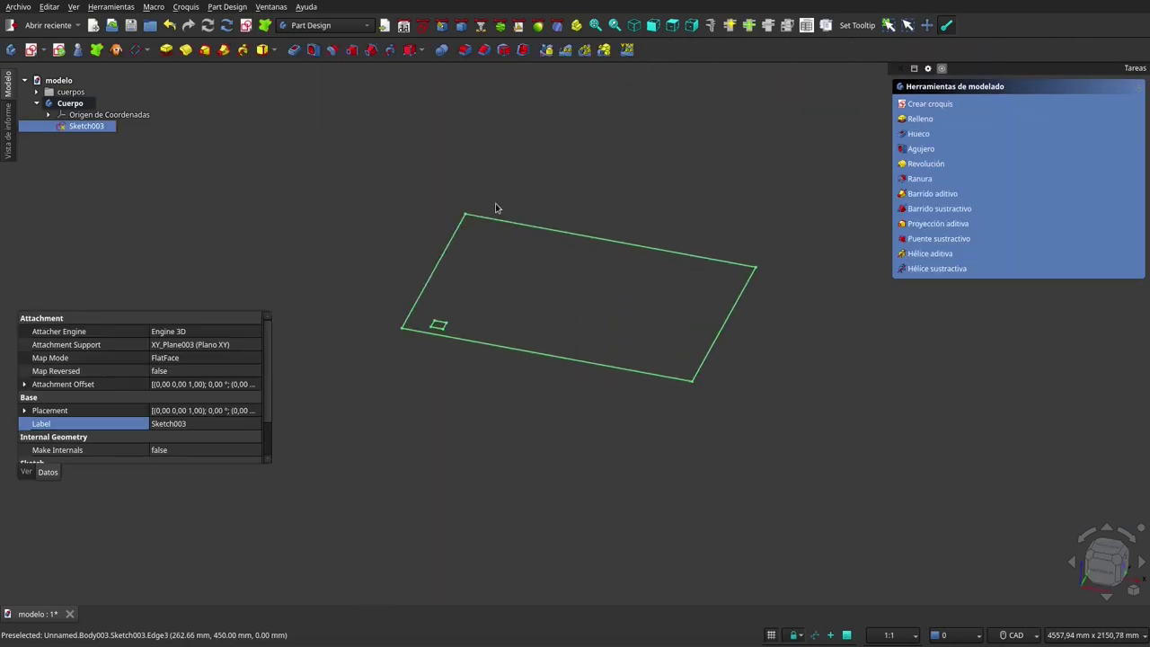
Select the slab outline's four edges and pad Sketch003 10 mm thick as Pad003
click(449, 269)
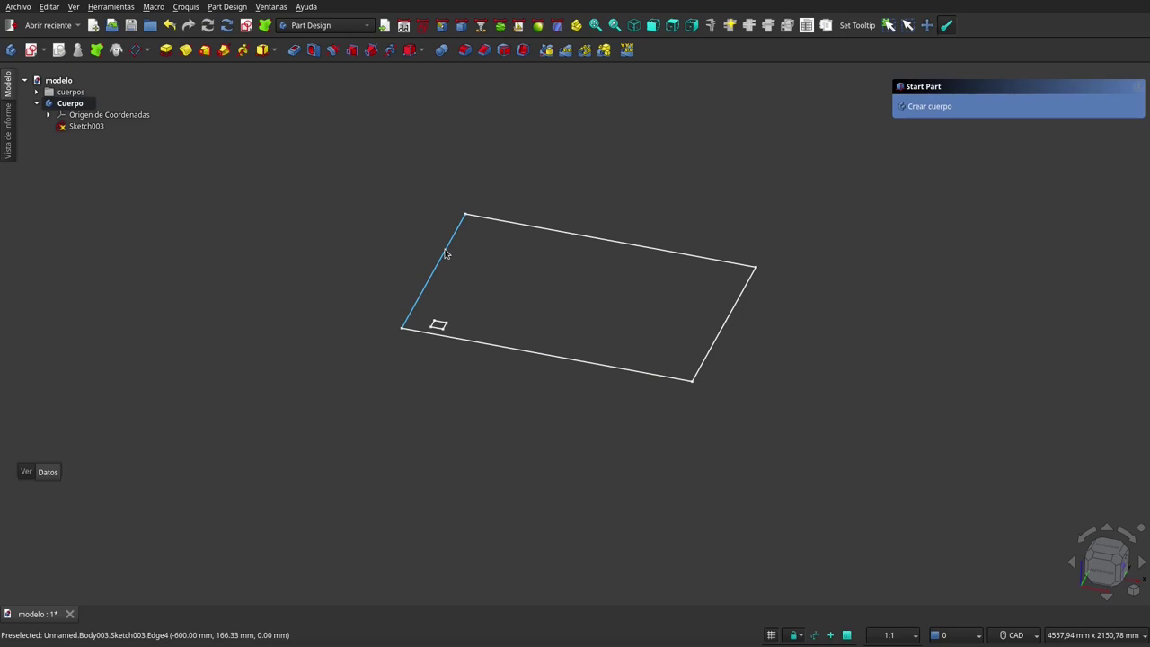
click(445, 254)
ctrl+click(536, 236)
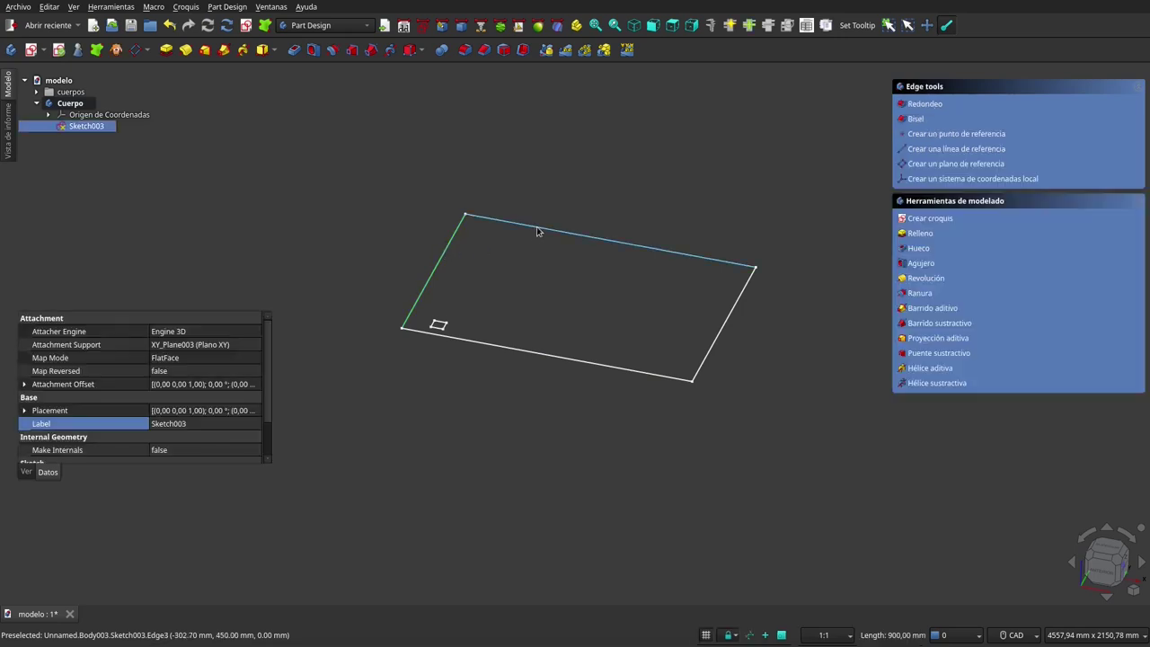
ctrl+click(724, 317)
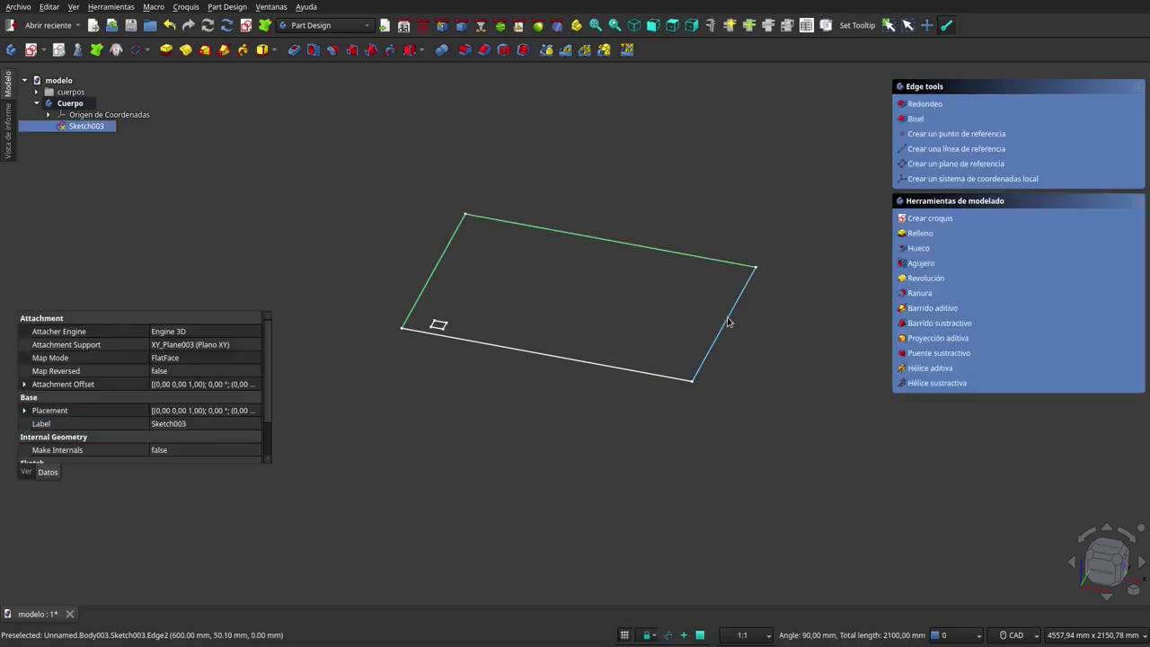
ctrl+click(640, 375)
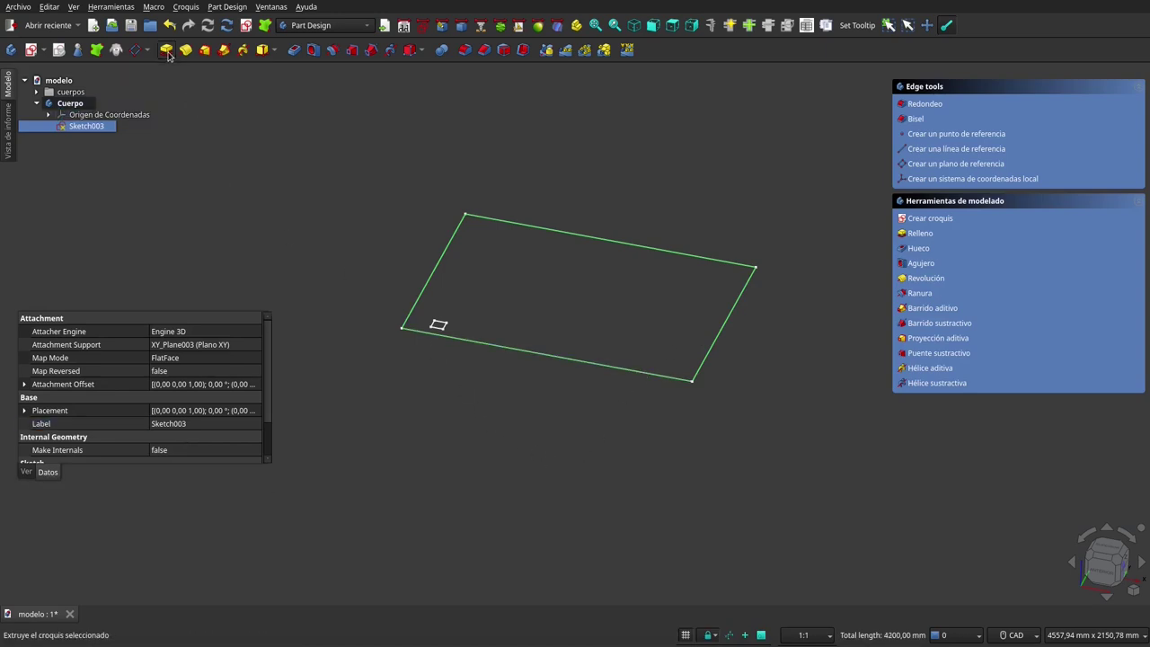
click(166, 50)
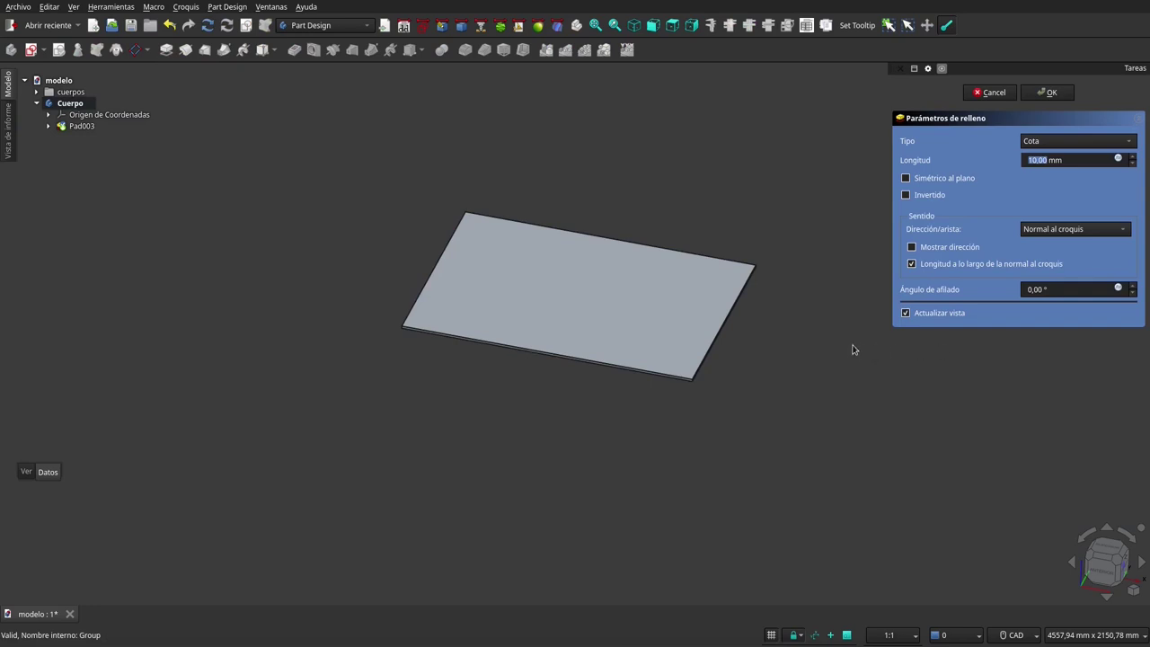
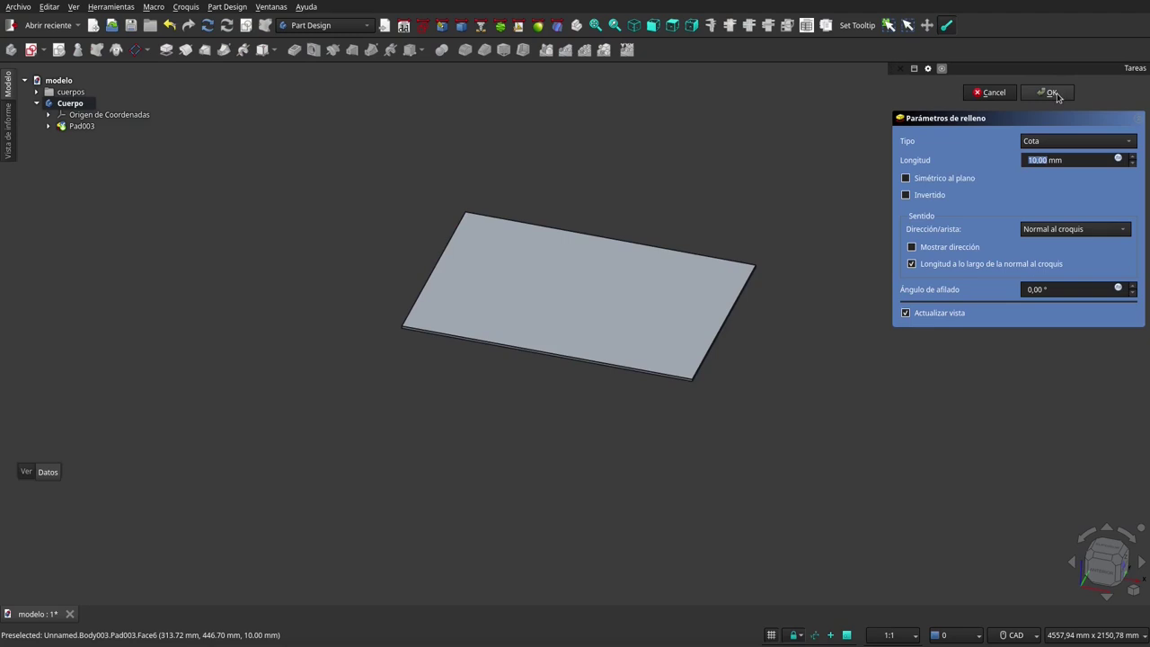
Reverse the tabletop's 10 mm pad and confirm it
click(905, 195)
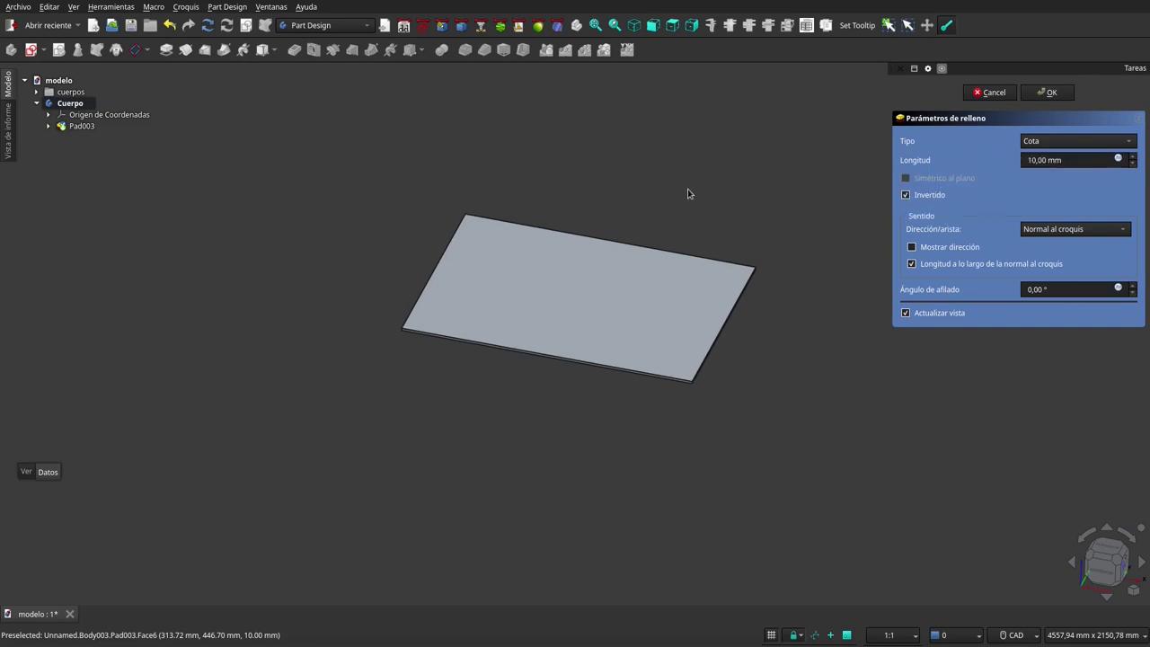
click(1049, 93)
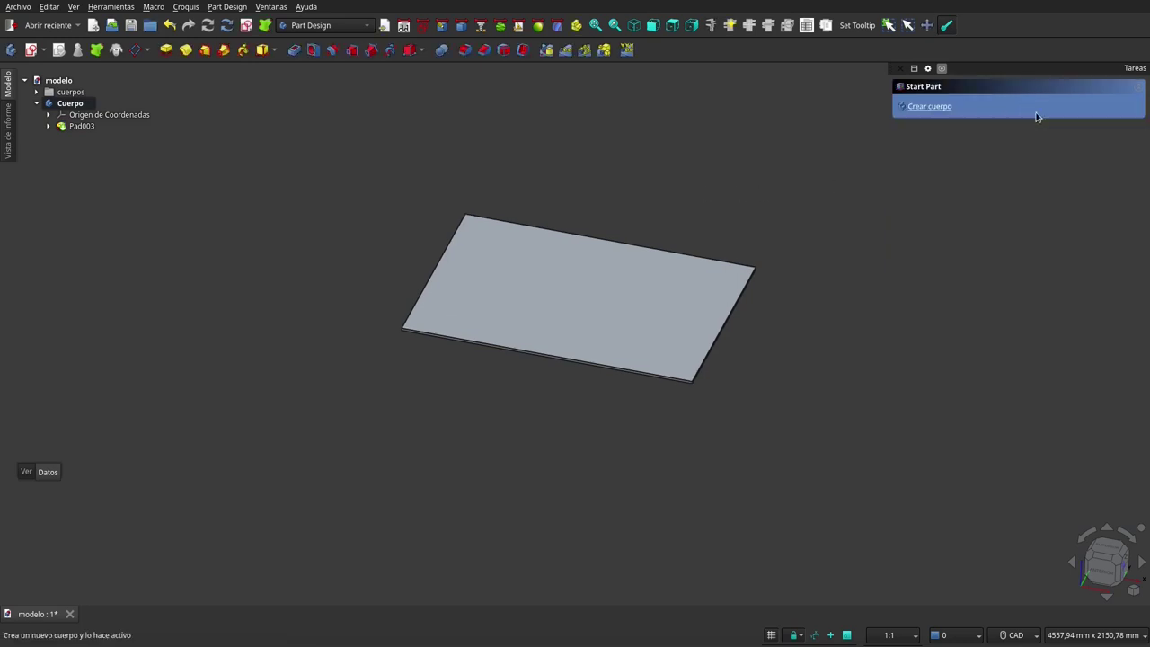
mouse_move(578, 372)
middle_down()
mouse_move(577, 341)
mouse_move(629, 330)
middle_up()
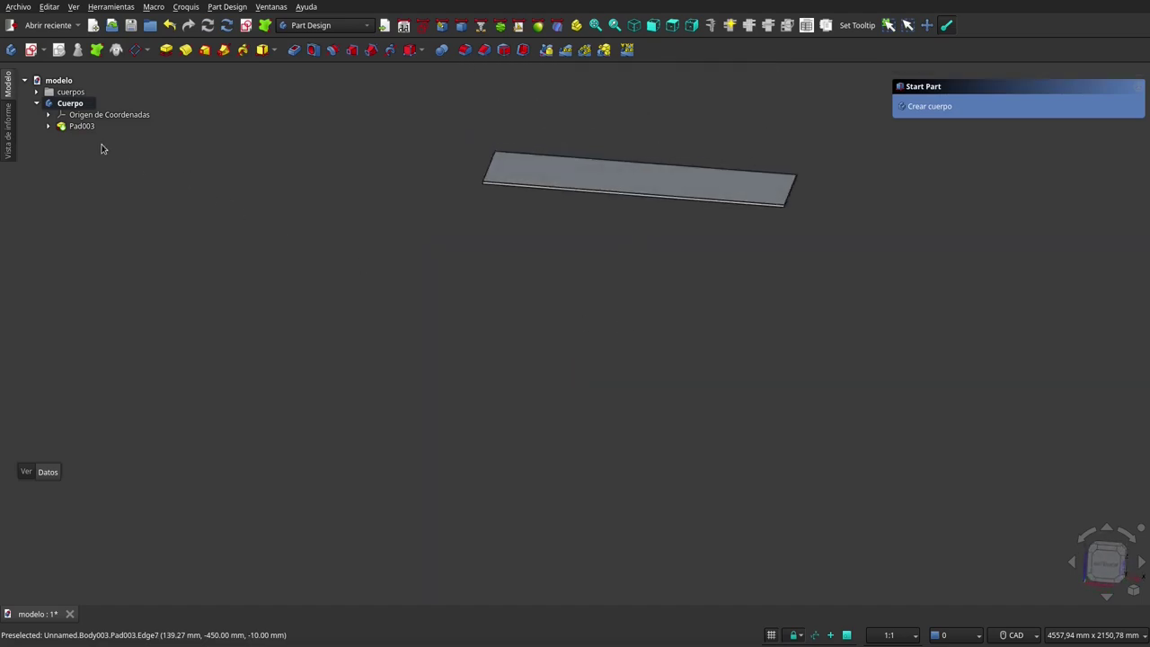
Hide Pad003 and select Sketch003, fitting the whole sketch in view
click(48, 126)
click(97, 137)
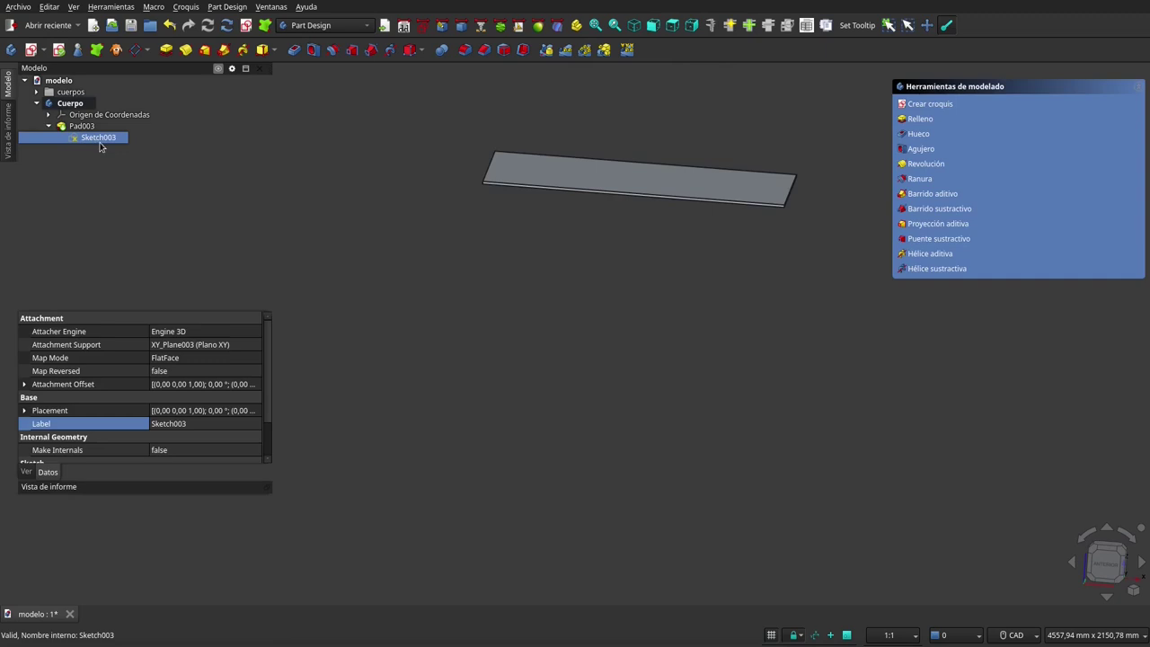
click(90, 126)
key(space)
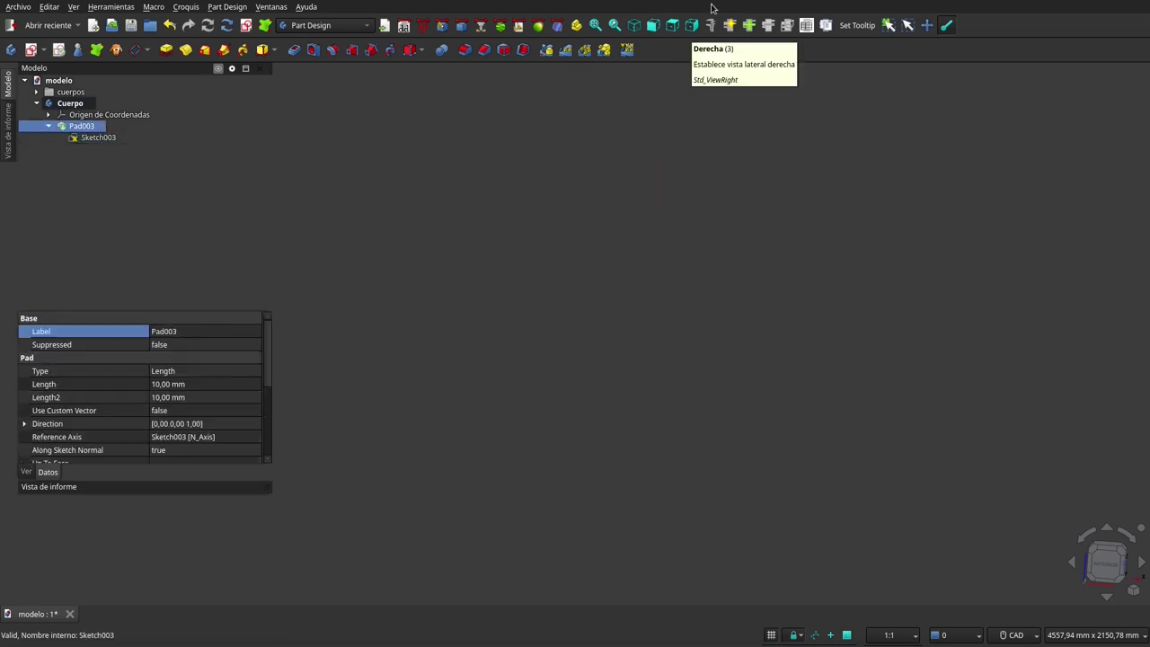
click(106, 139)
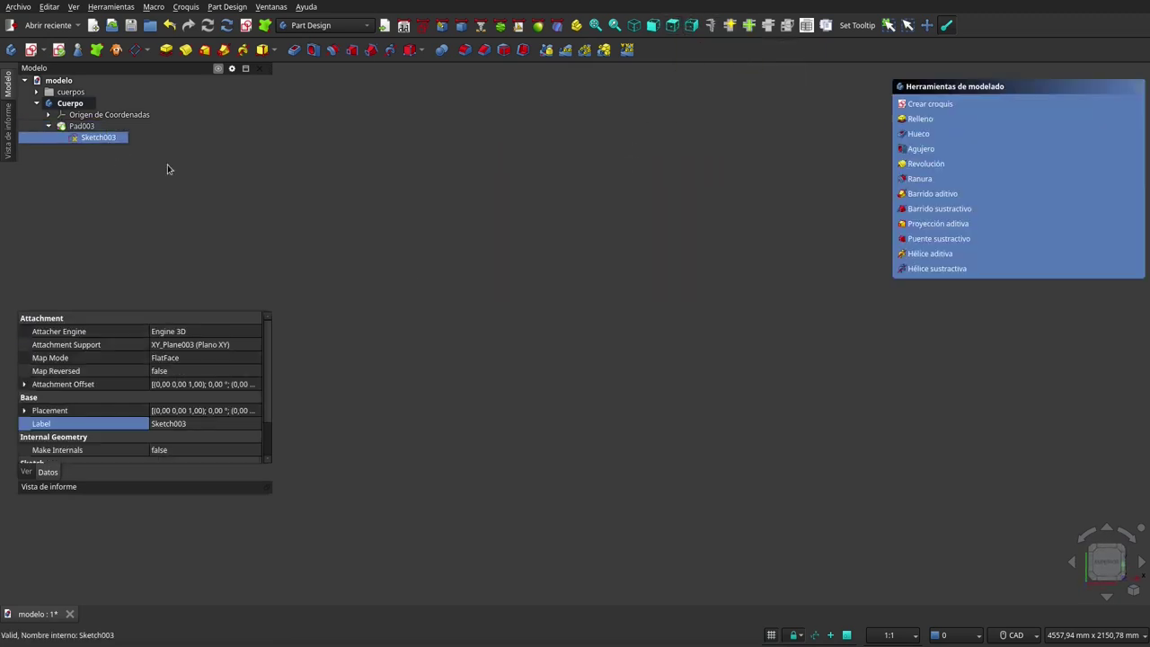
click(595, 25)
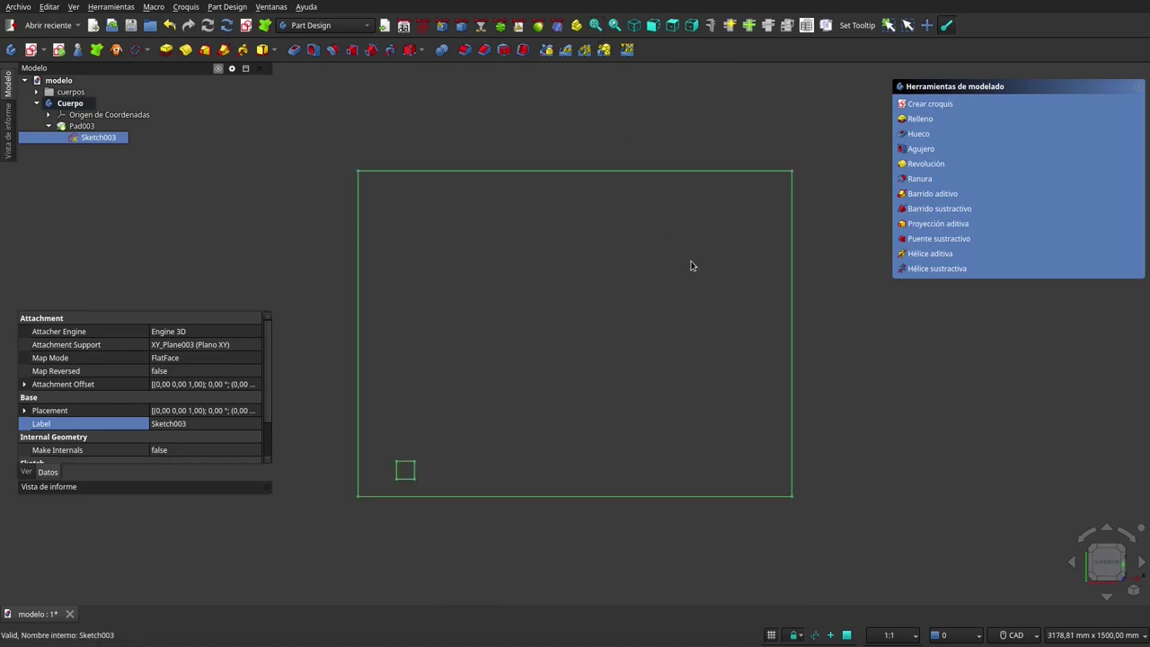
Select the small corner square's four edges in Sketch003 and pad them as a leg
click(562, 389)
scroll(501, 404, up, 4)
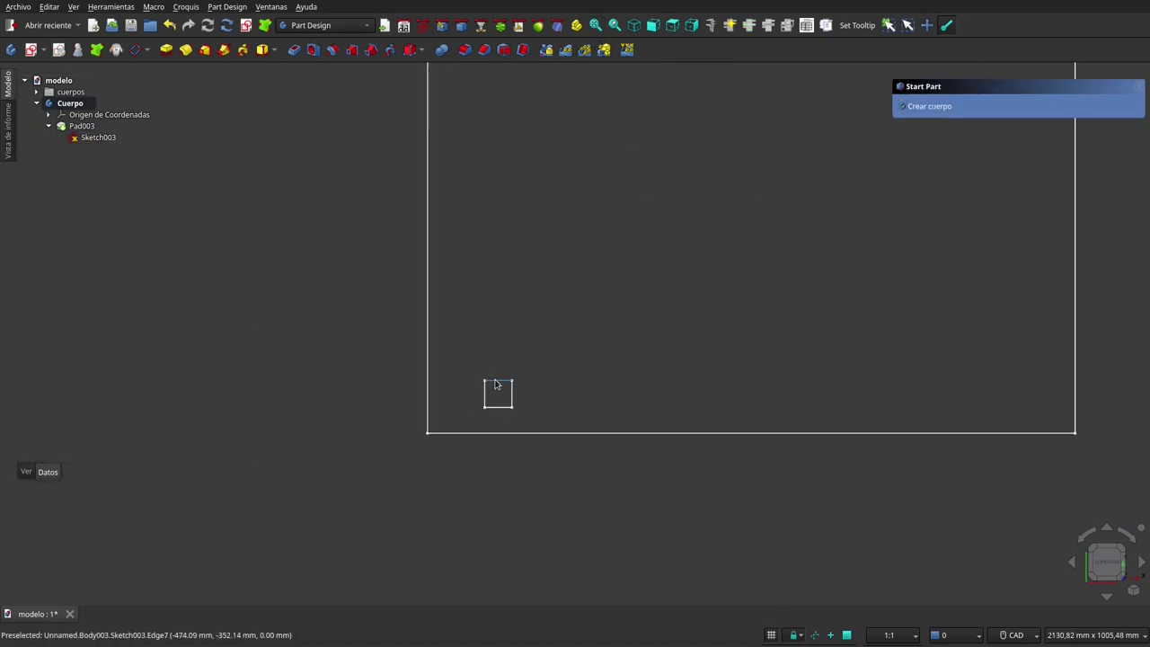
click(500, 392)
click(499, 381)
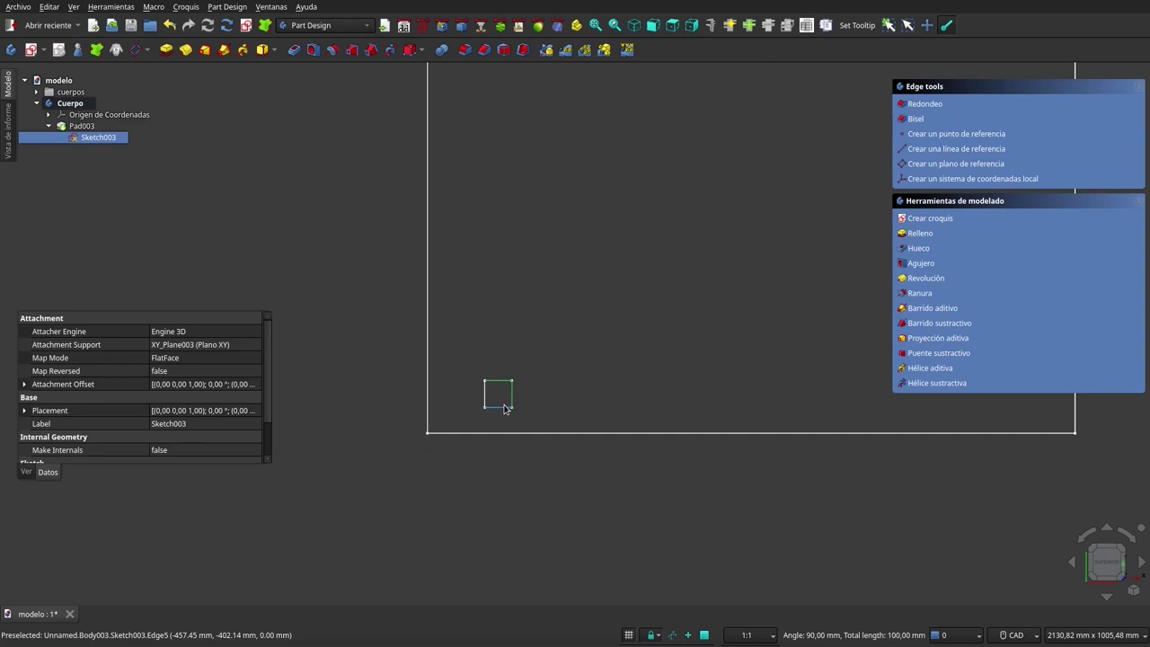
click(497, 407)
click(484, 400)
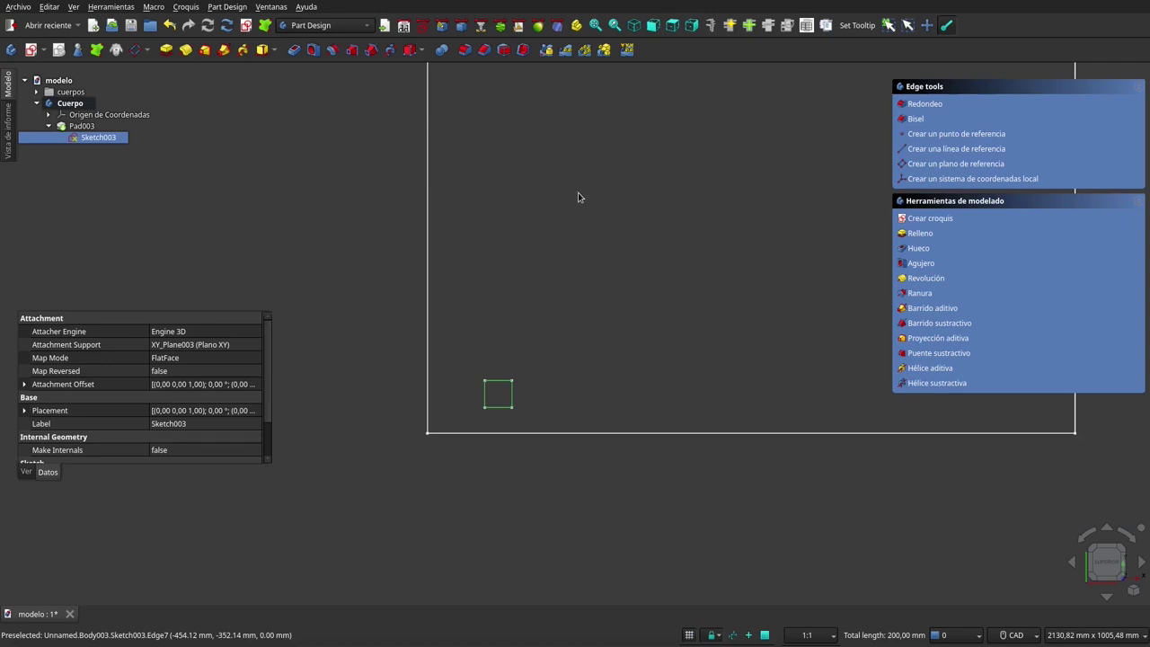
click(167, 51)
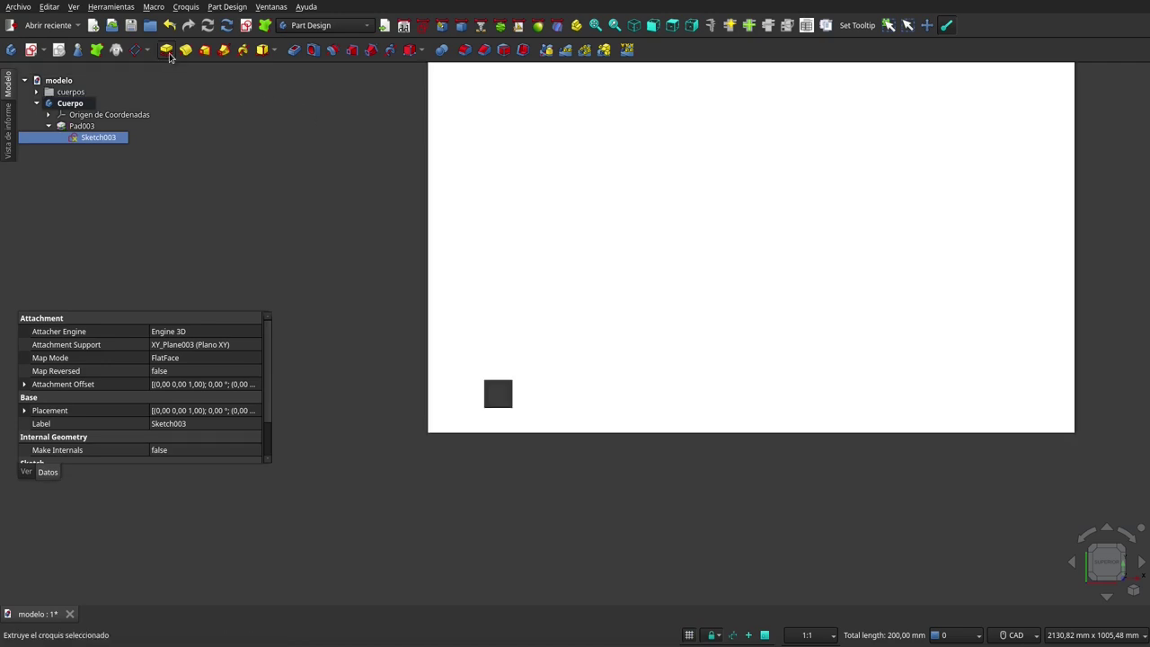
Pad the square 7 downward (reversed) into one table leg, briefly checking the origin planes
click(906, 195)
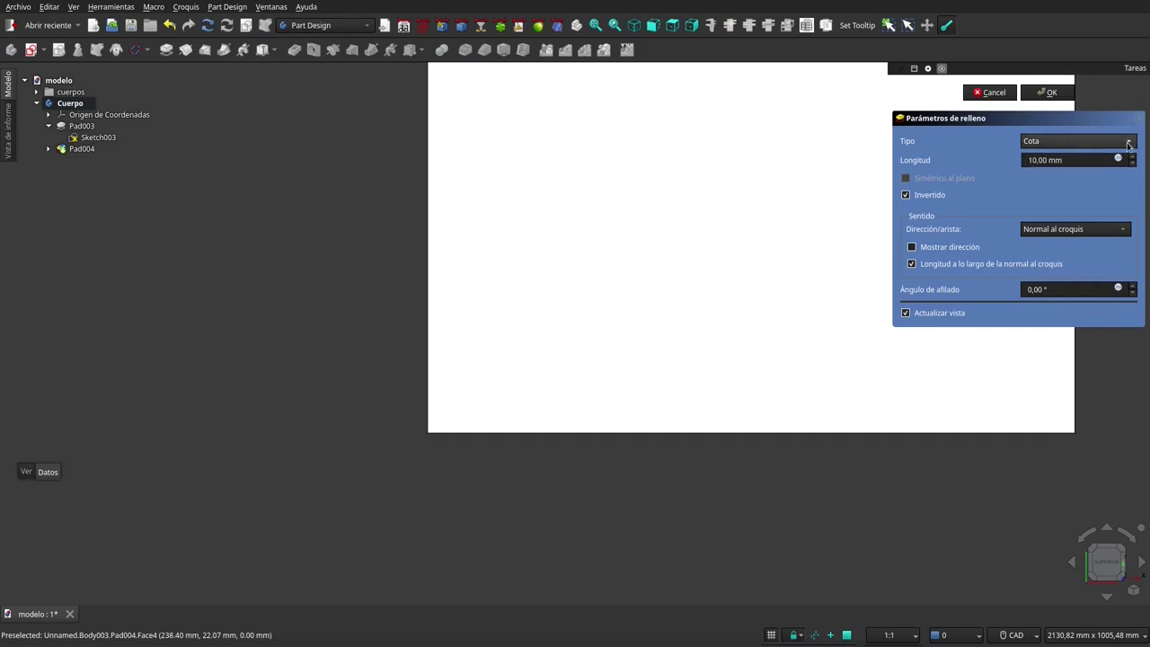
text(70)
click(1047, 92)
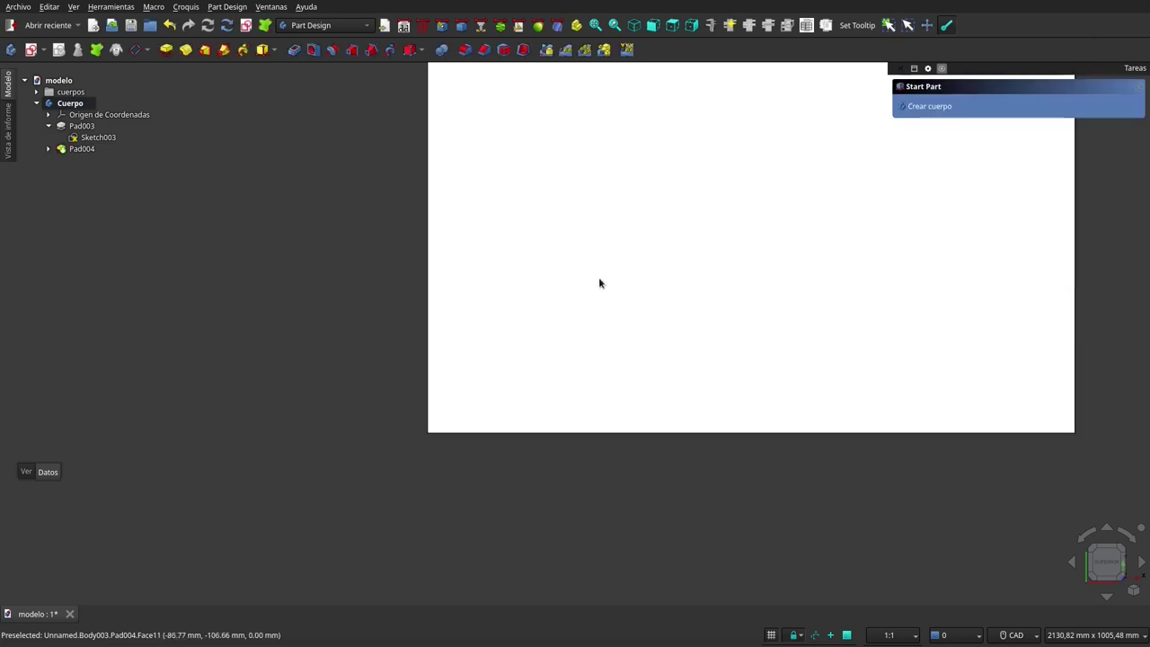
mouse_move(485, 326)
middle_down()
mouse_move(531, 121)
mouse_move(527, 163)
mouse_move(503, 174)
mouse_move(507, 241)
middle_up()
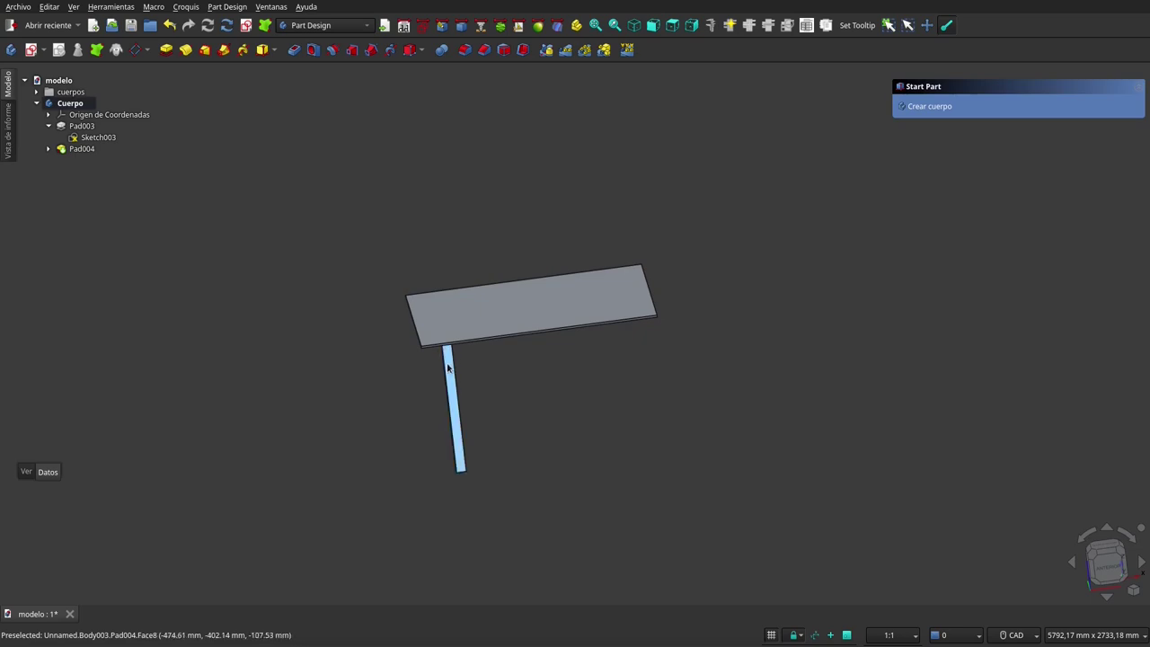
click(450, 378)
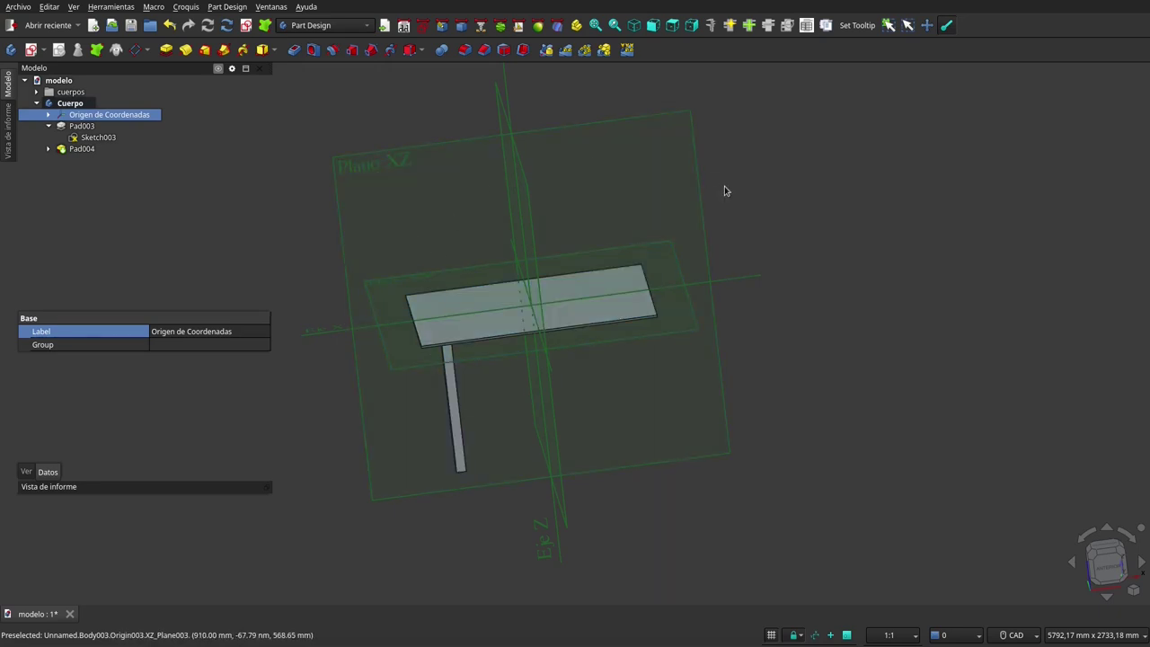
key(space)
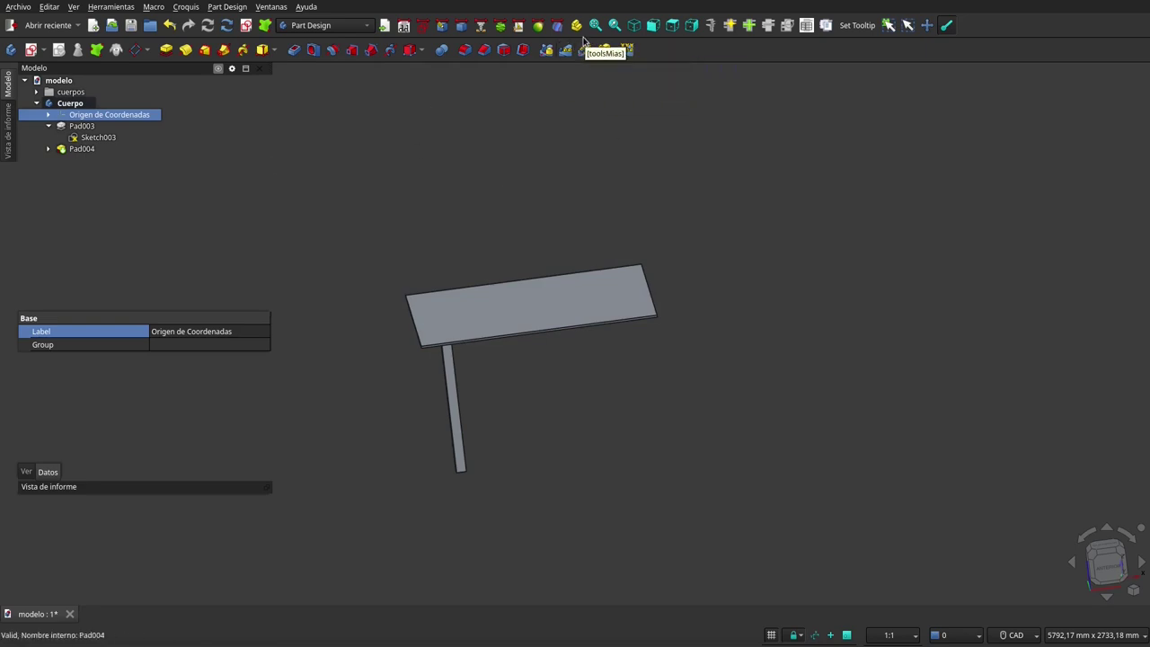
Create a MultiTransform with a first Mirrored transform across the YZ base plane
click(603, 50)
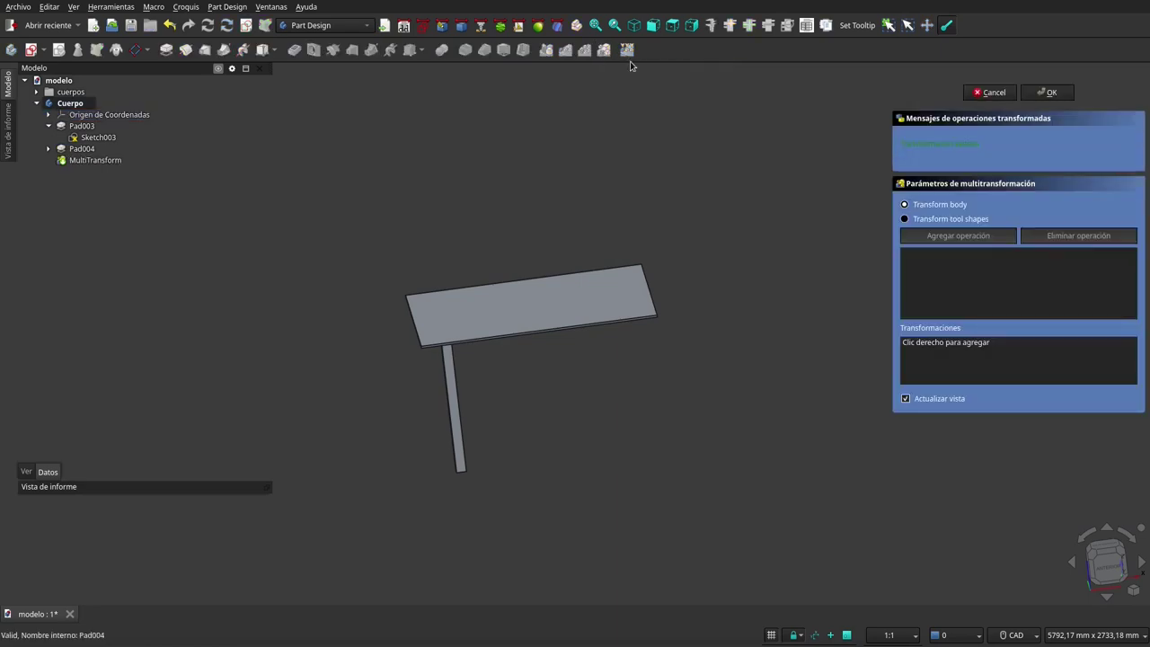
right_click(962, 362)
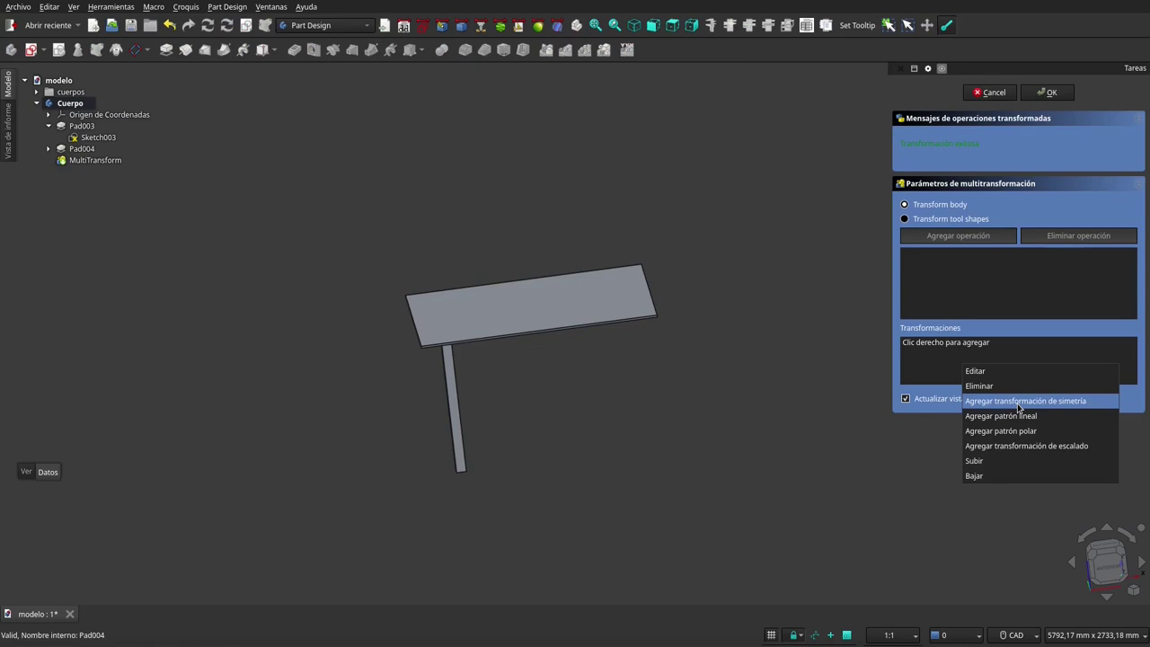
click(1019, 401)
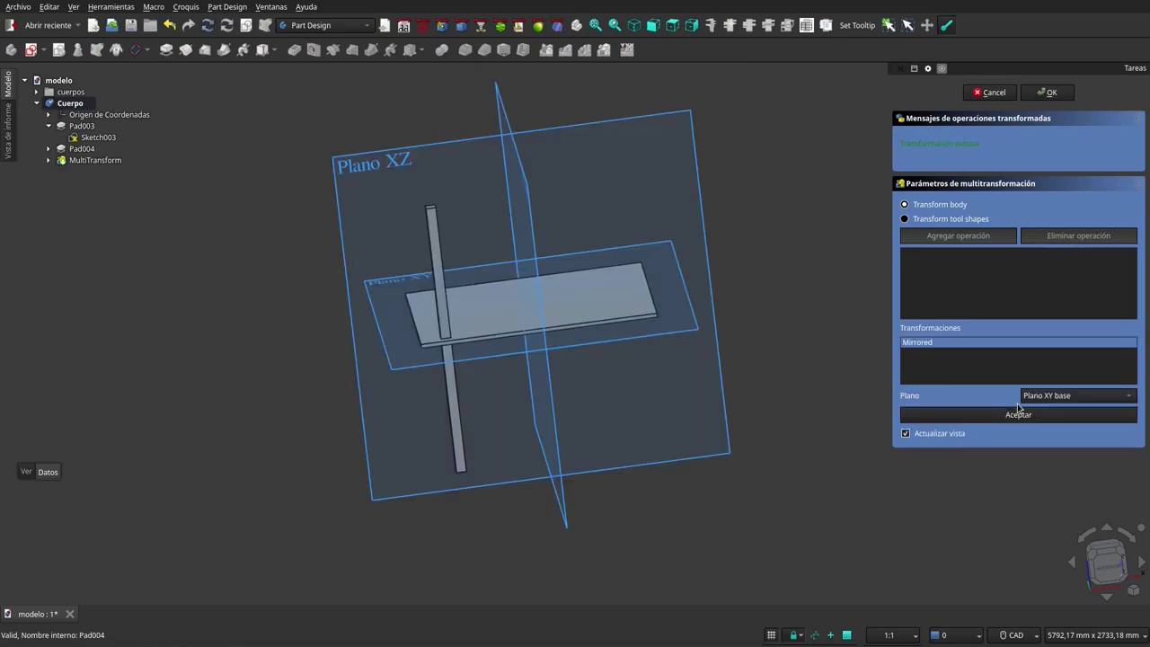
click(1062, 397)
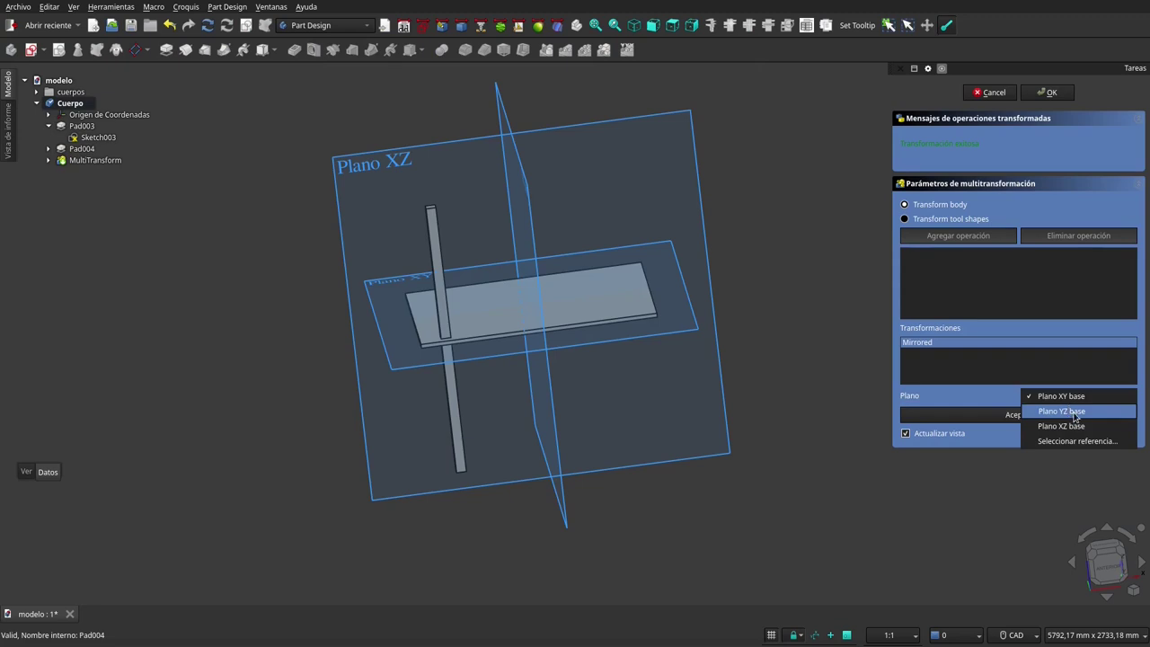
click(1073, 413)
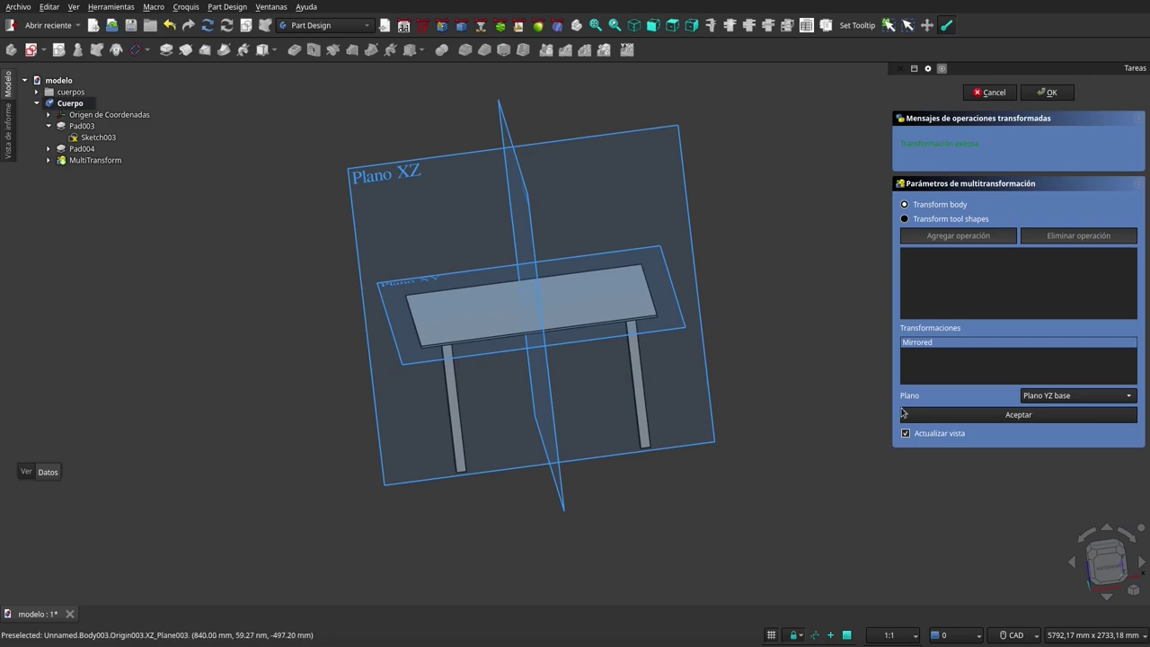
click(1067, 415)
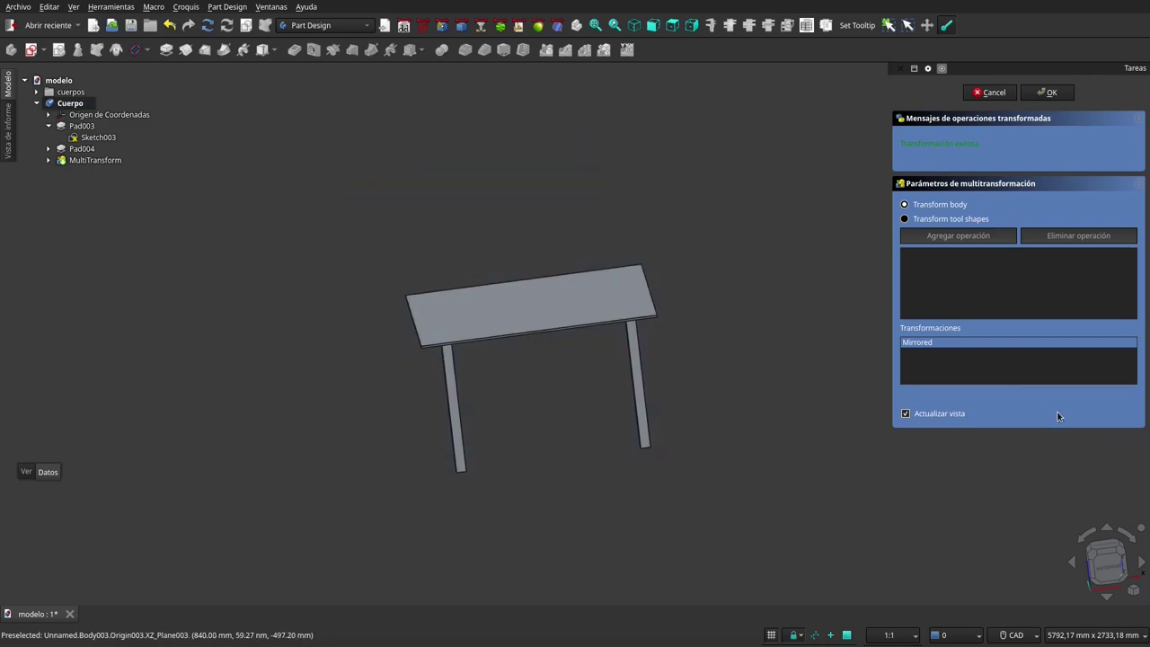
Add a second Mirrored transform across the XZ base plane and finish the MultiTransform
right_click(962, 363)
click(998, 399)
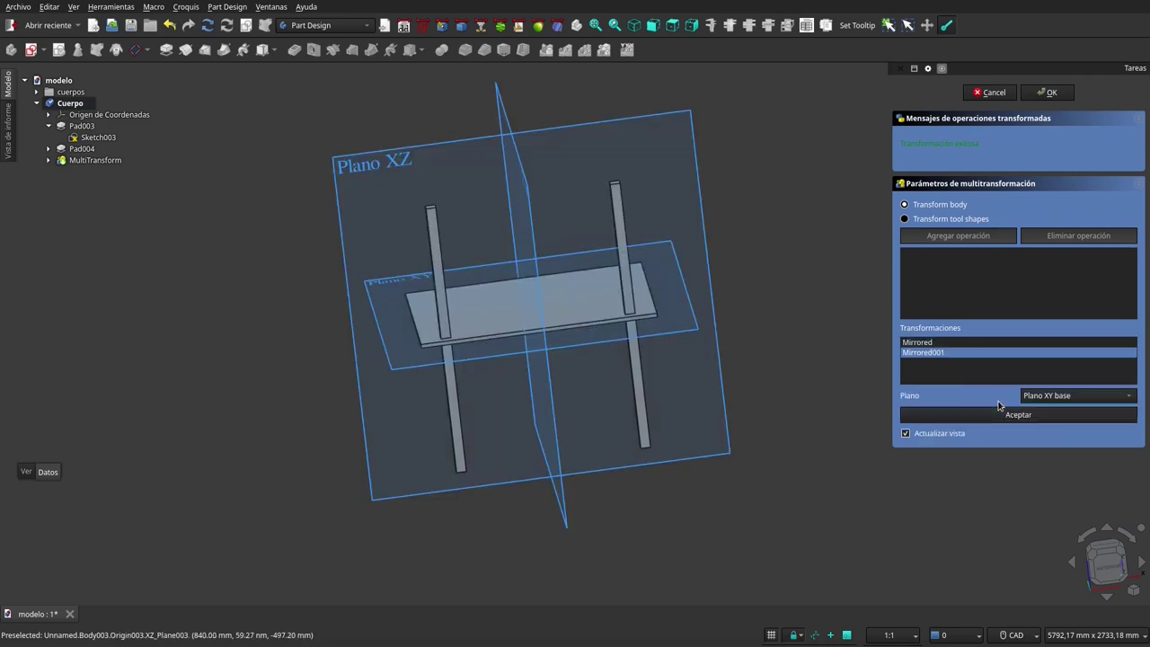
click(1040, 396)
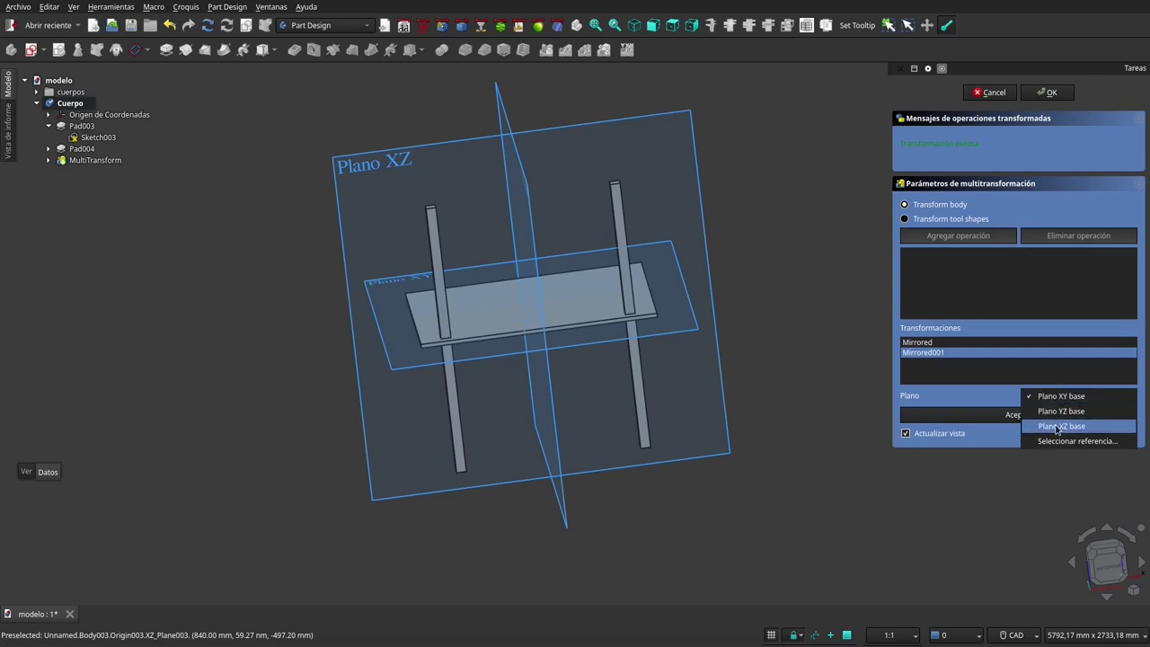
click(1056, 427)
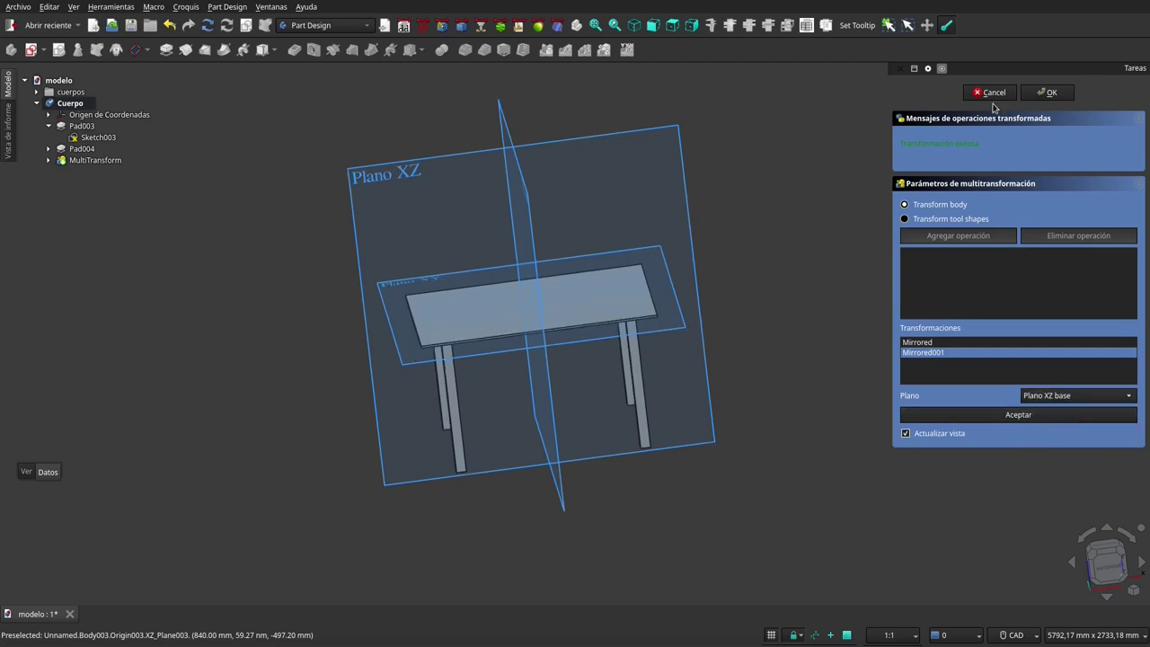
click(1045, 93)
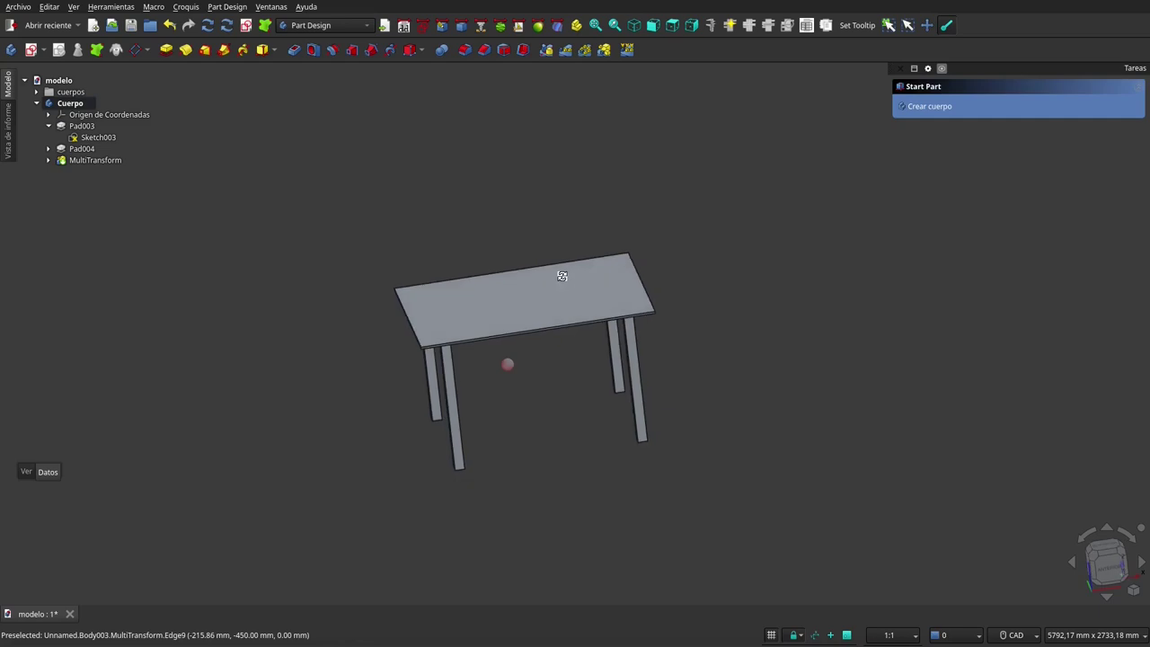
View the four-legged table from the front, show the floor piso, and select Cuerpo
middle_drag(561, 276, 535, 269)
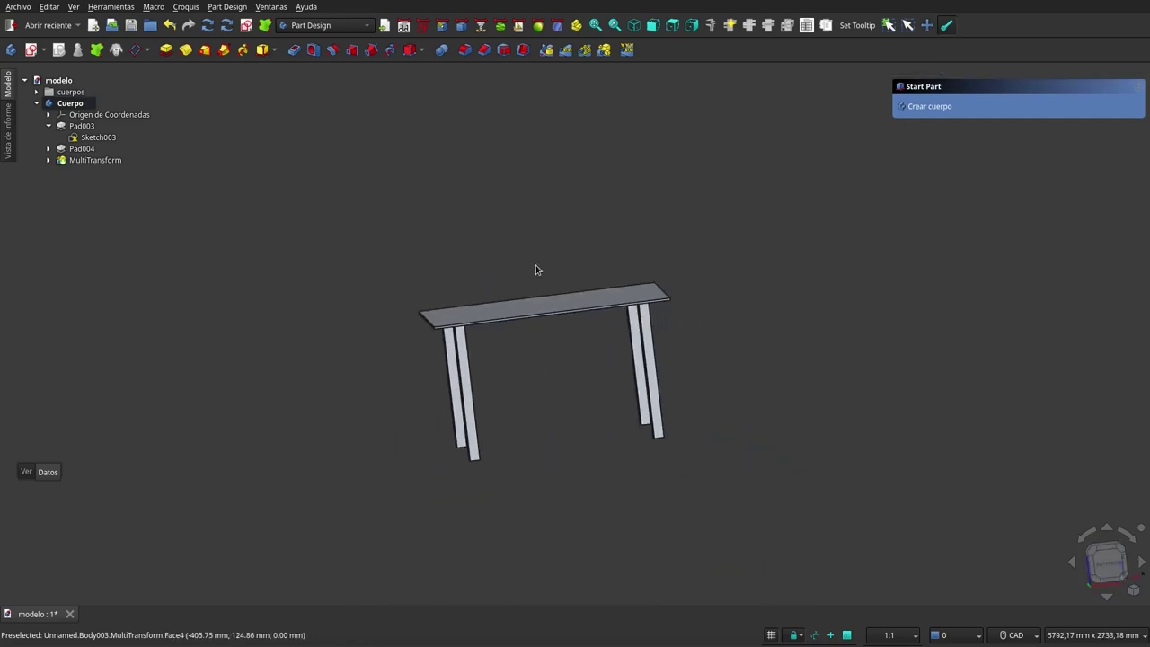
mouse_move(542, 373)
middle_down()
mouse_move(555, 404)
mouse_move(497, 332)
mouse_move(518, 331)
middle_up()
click(533, 367)
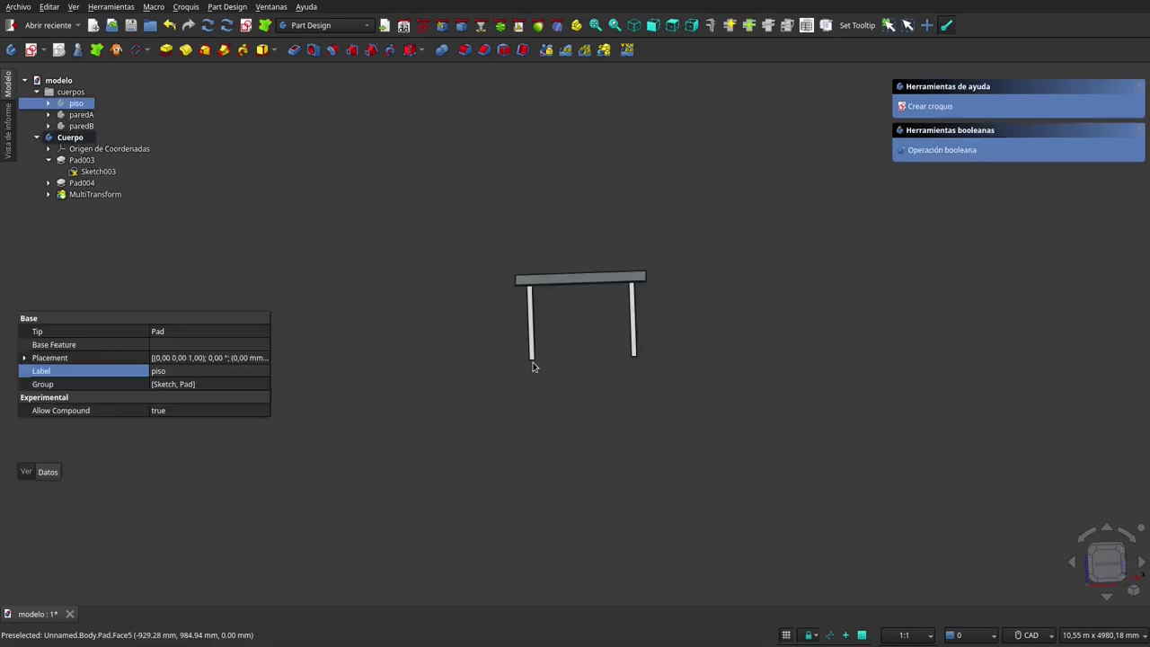
mouse_move(77, 104)
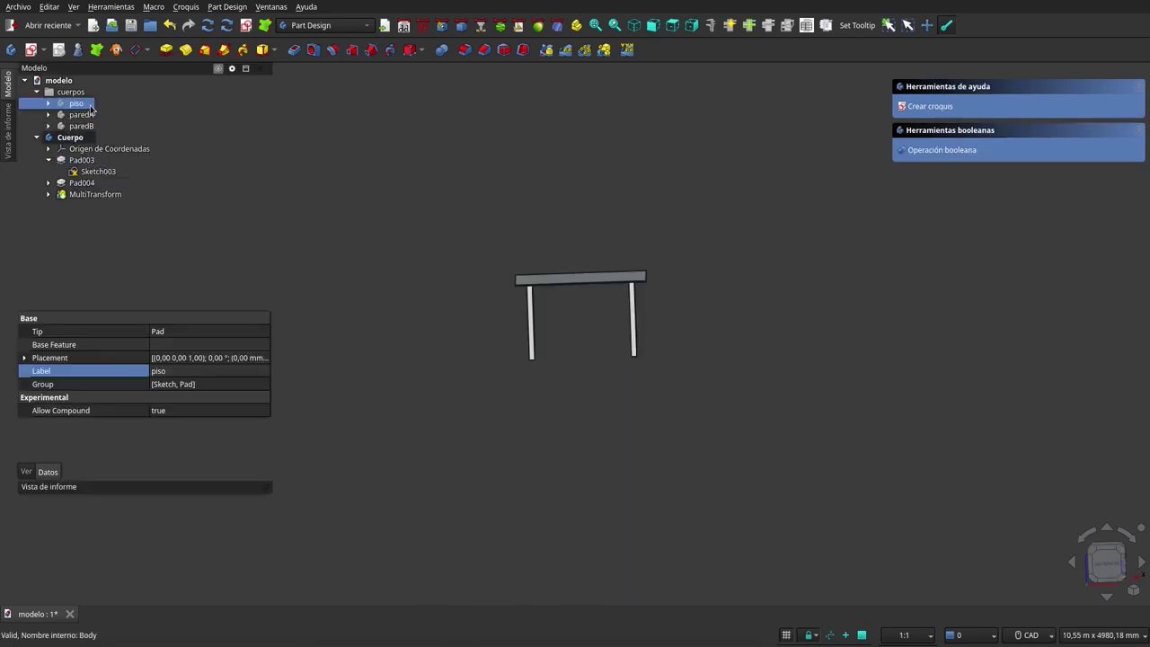
key(space)
mouse_move(582, 317)
middle_down()
mouse_move(575, 261)
mouse_move(546, 363)
middle_up()
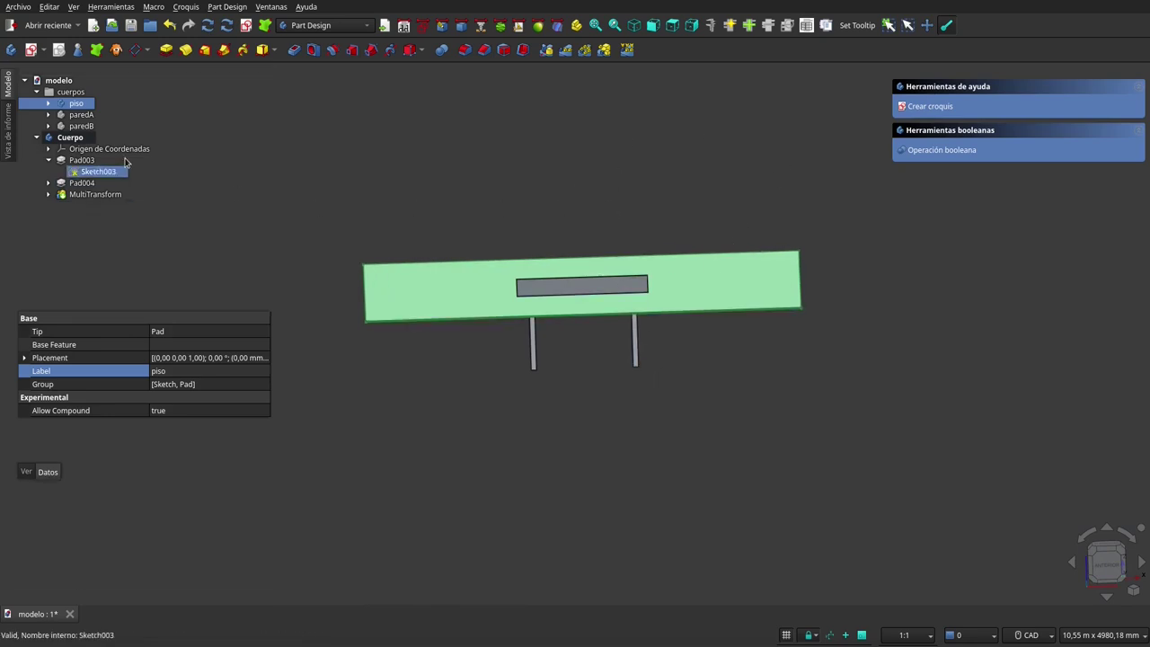
click(63, 137)
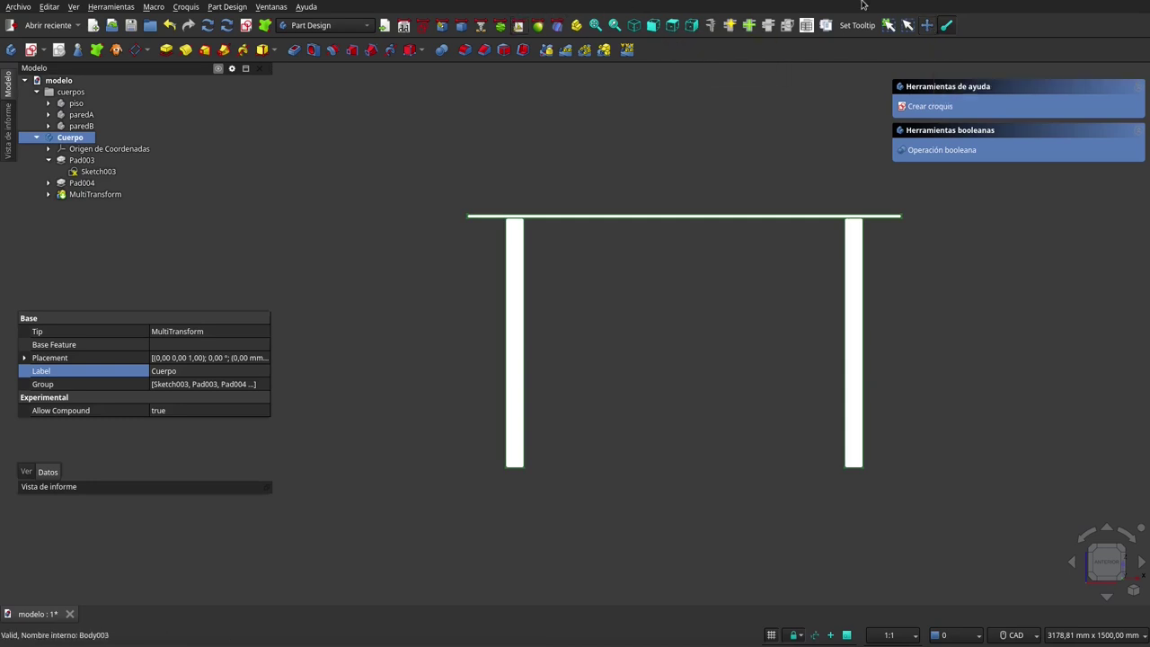
Draft-move the table from its leg's bottom vertex up to Z -10
click(926, 25)
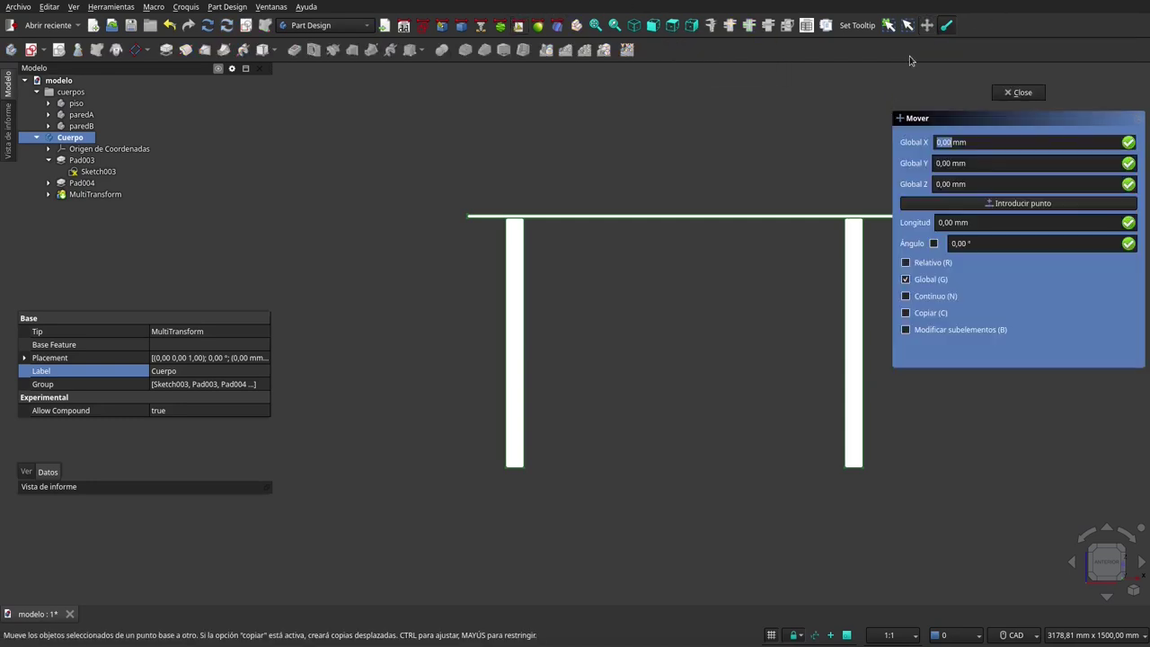
click(504, 468)
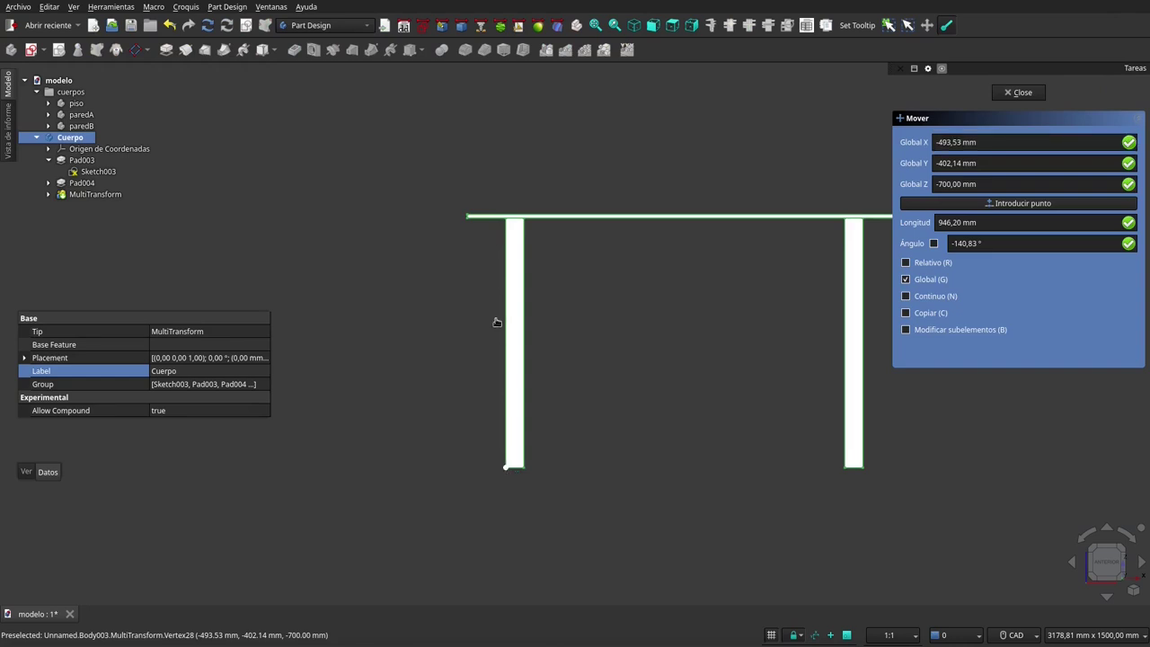
click(505, 222)
scroll(496, 429, down, 2)
scroll(496, 429, down, 2)
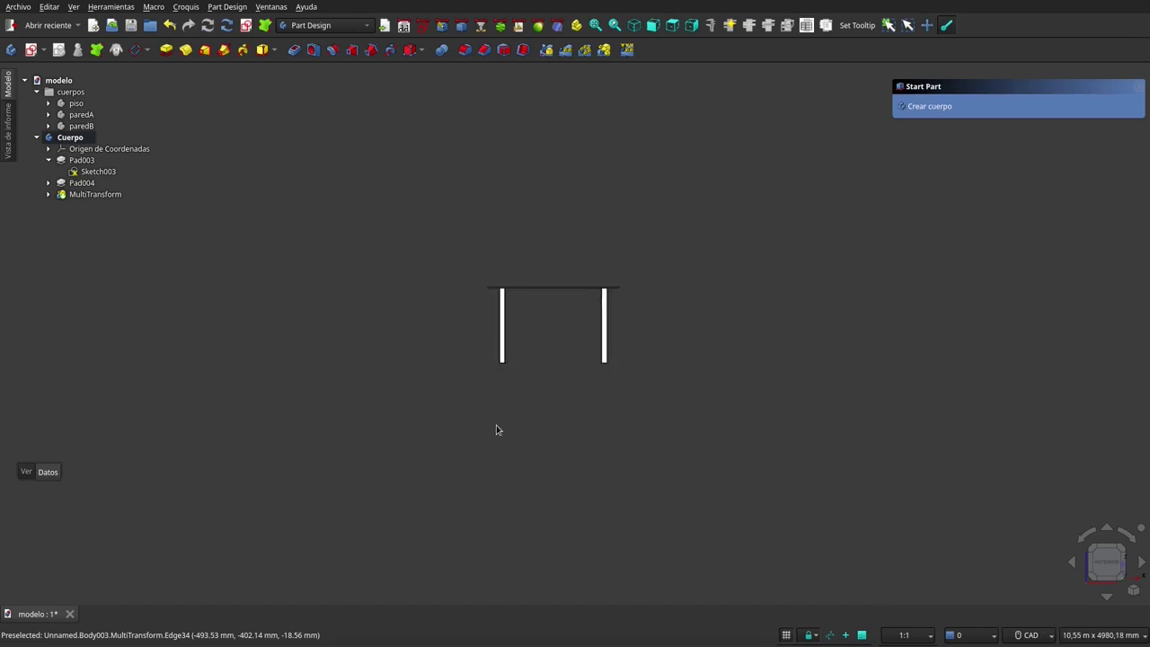
middle_drag(560, 377, 554, 438)
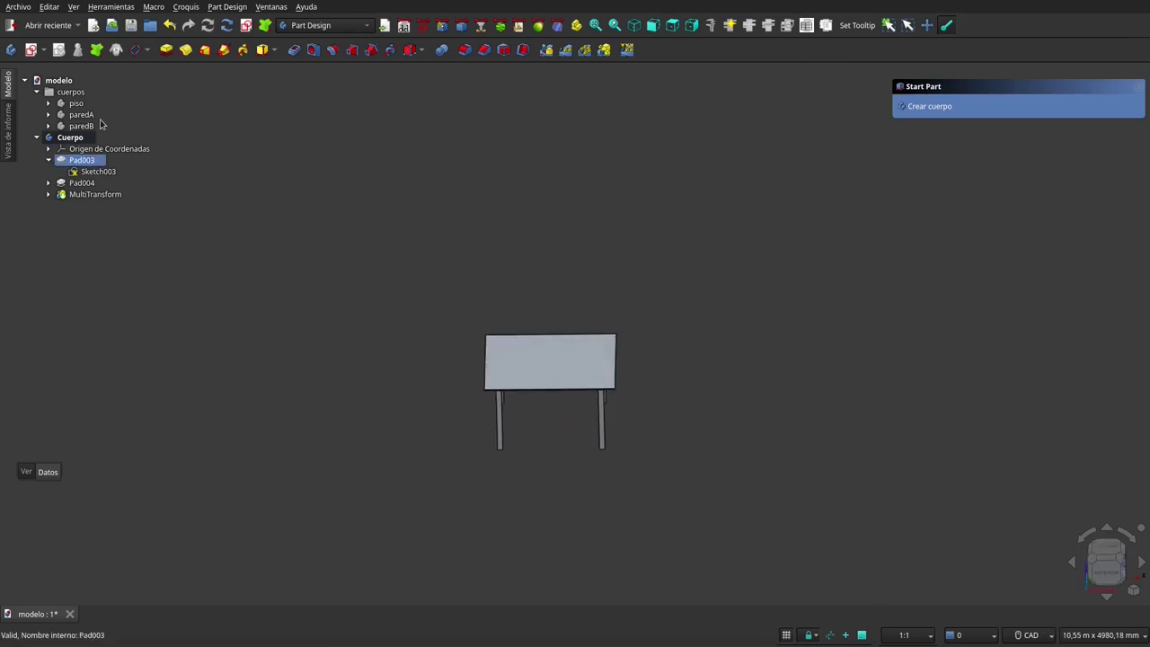
Check the table's position against the floor piso from several angles
click(76, 104)
scroll(515, 344, down, 2)
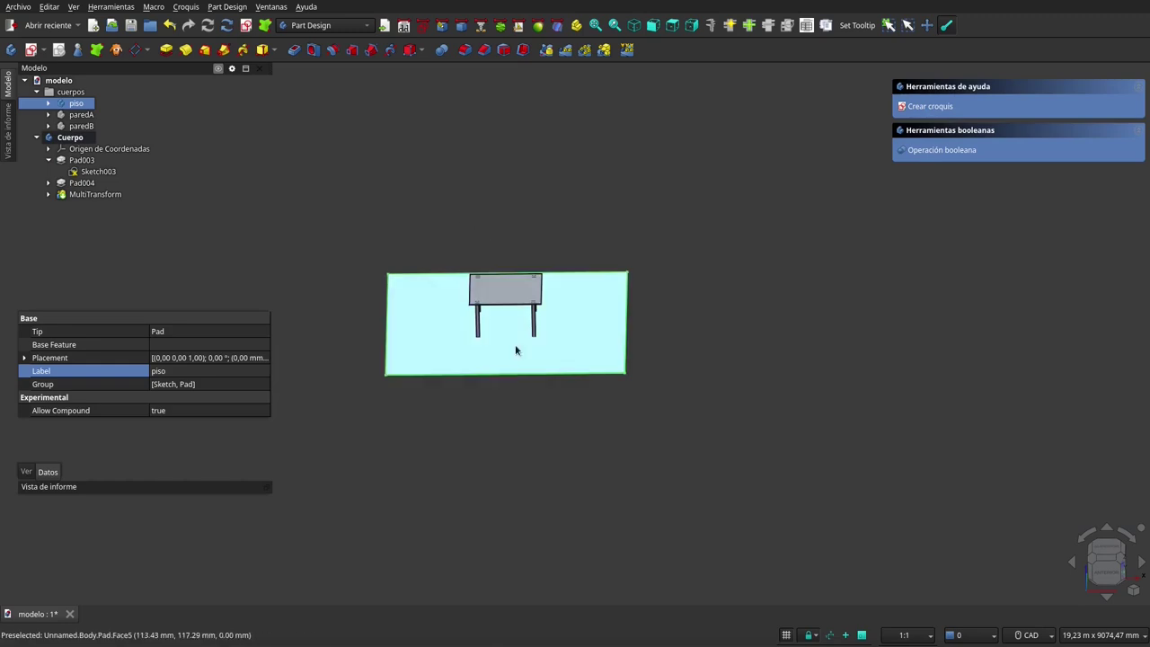
click(498, 464)
middle_drag(498, 452, 508, 351)
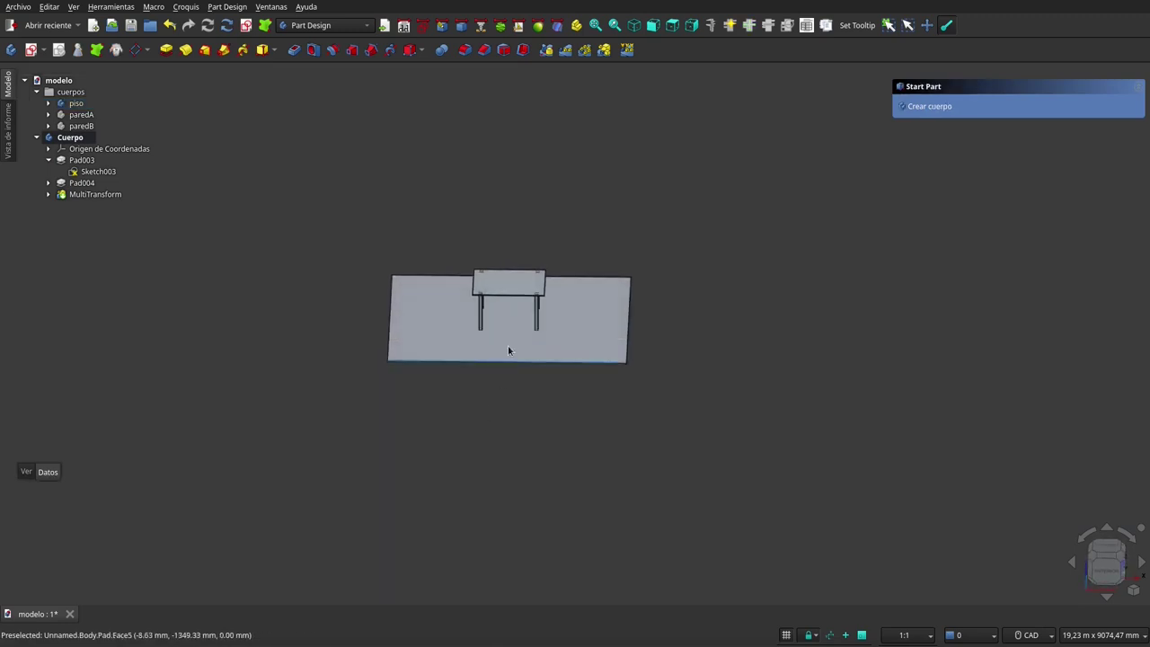
scroll(509, 287, up, 3)
scroll(542, 278, up, 3)
mouse_move(541, 277)
middle_down()
mouse_move(563, 233)
mouse_move(533, 282)
middle_up()
scroll(534, 282, down, 3)
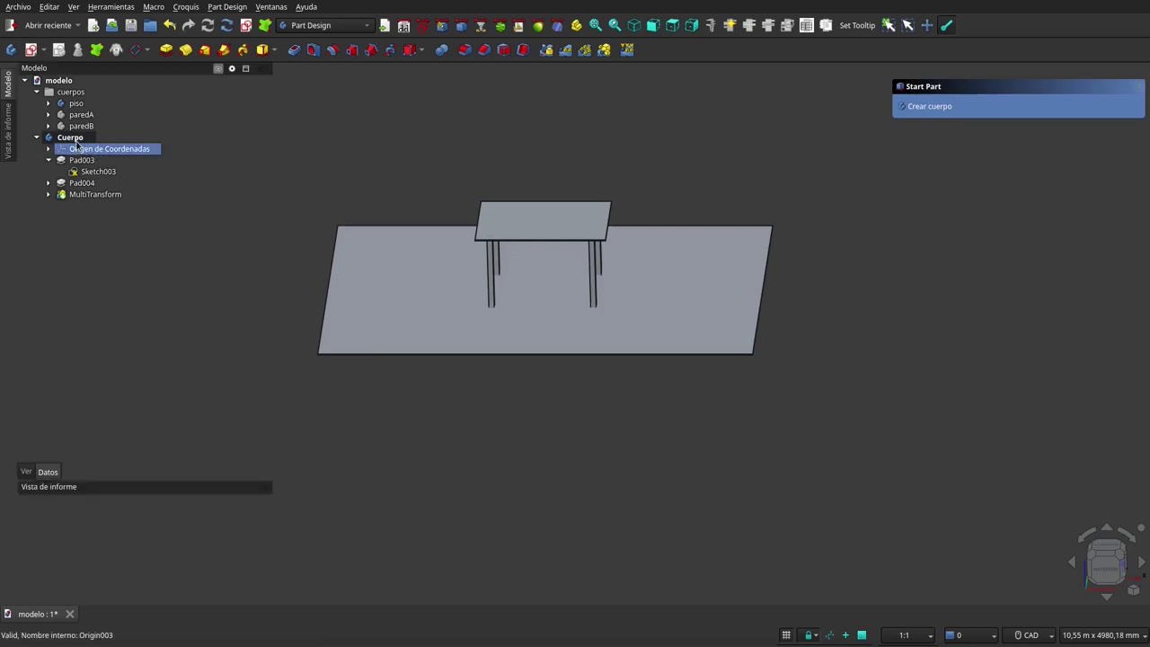
double_click(75, 138)
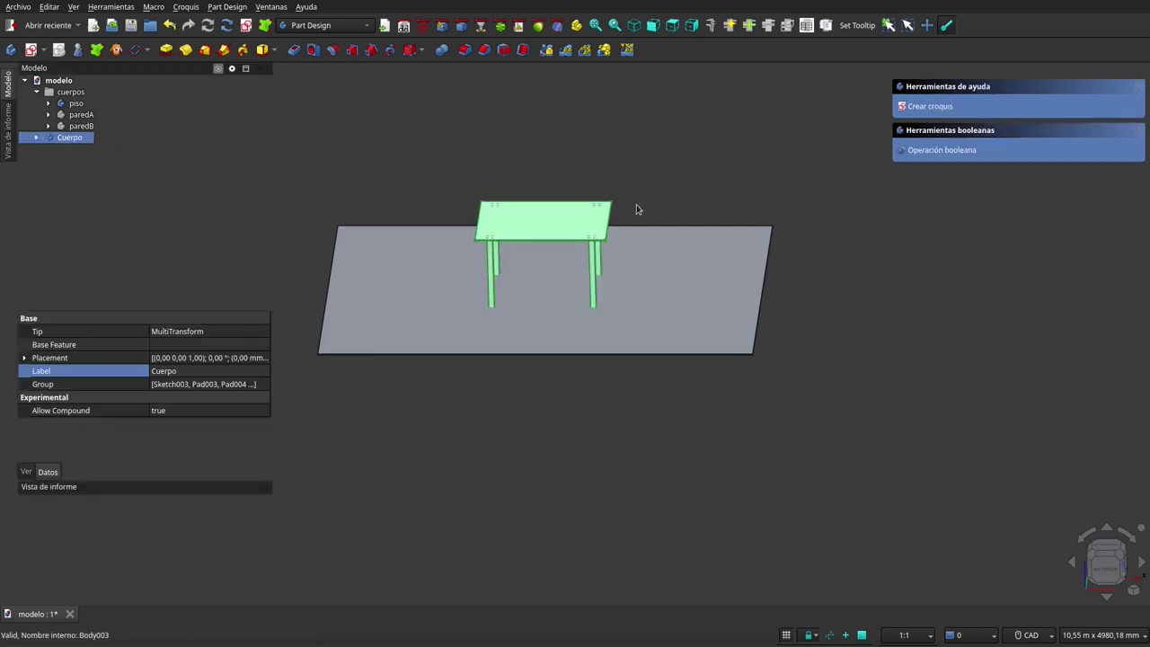
scroll(601, 458, down, 2)
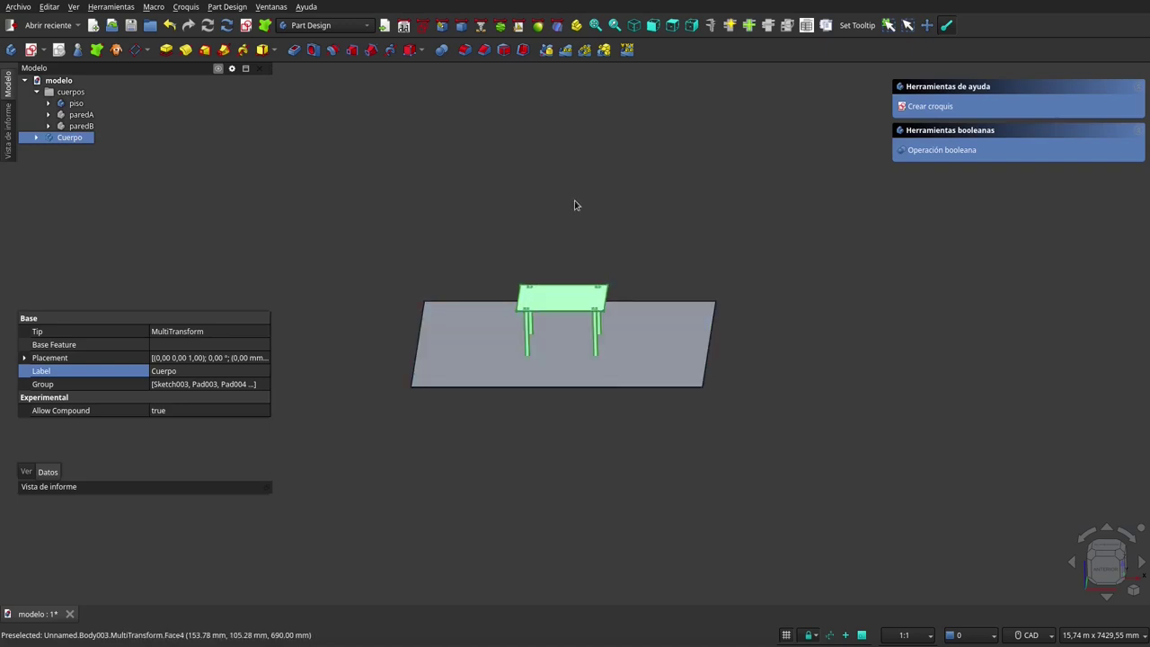
click(629, 341)
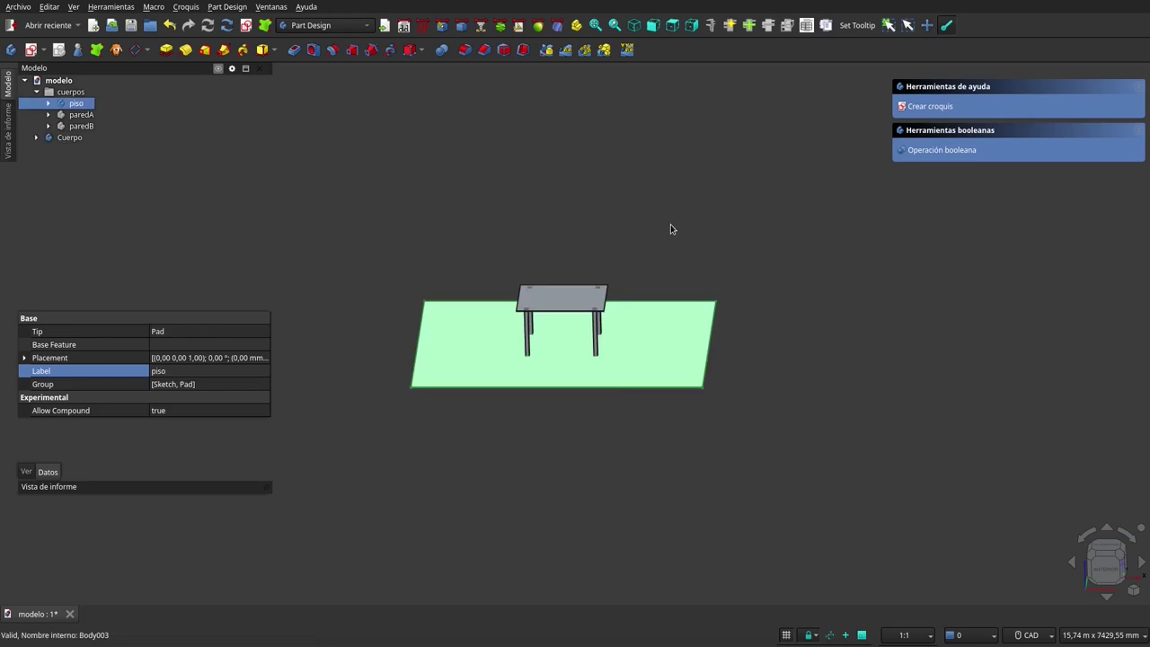
click(72, 138)
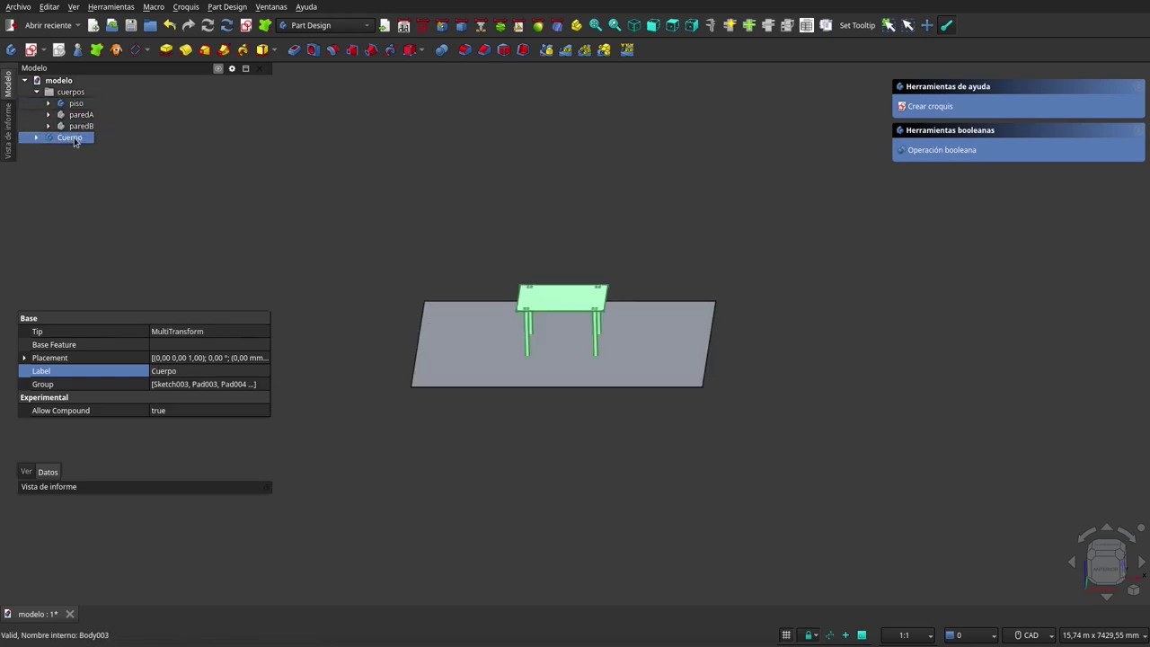
Rename the table body to mesa and move it into the cuerpos group
click(201, 369)
text(mesa)
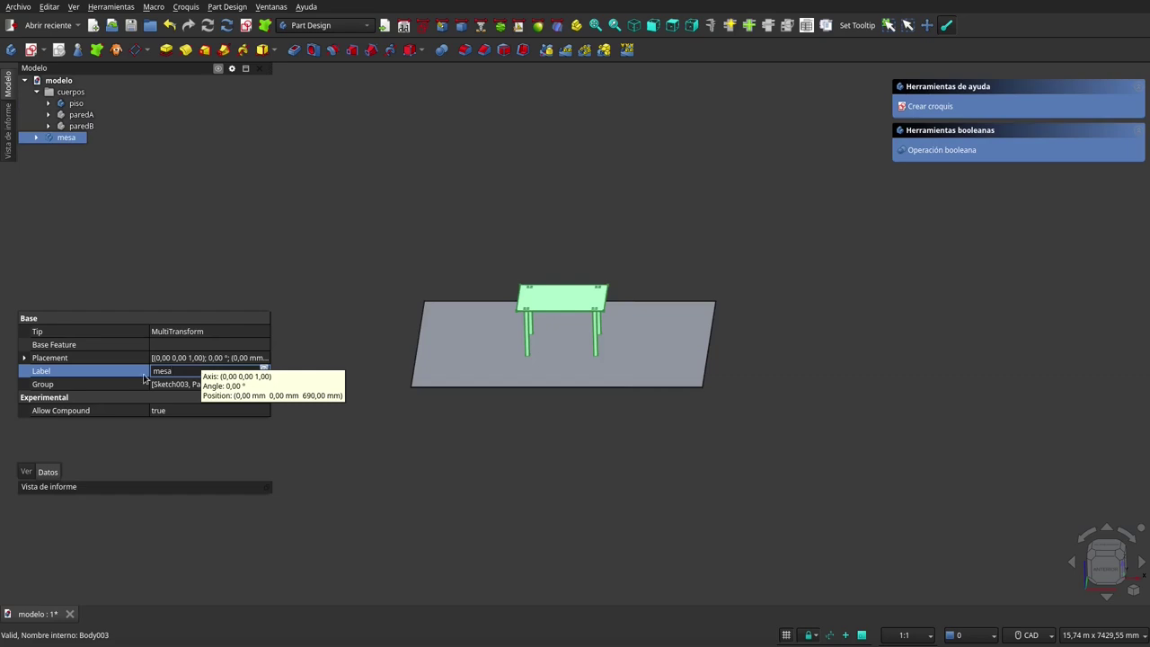
key(Return)
click(441, 226)
mouse_move(79, 139)
mouse_down()
mouse_move(76, 83)
mouse_move(70, 92)
mouse_up()
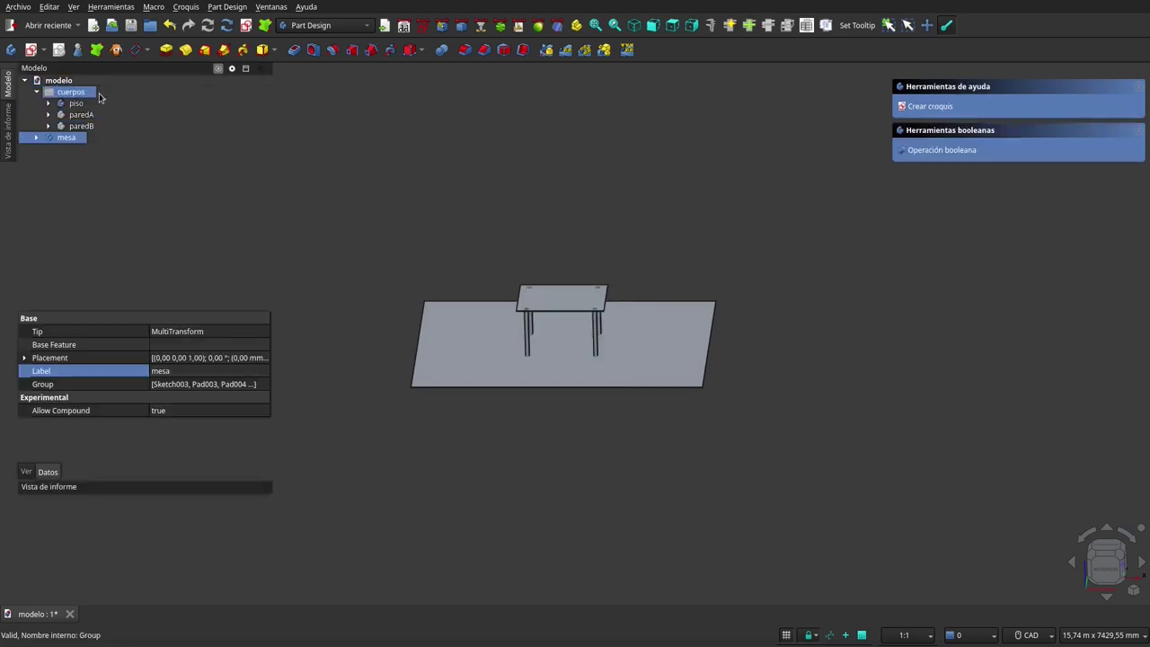
click(424, 171)
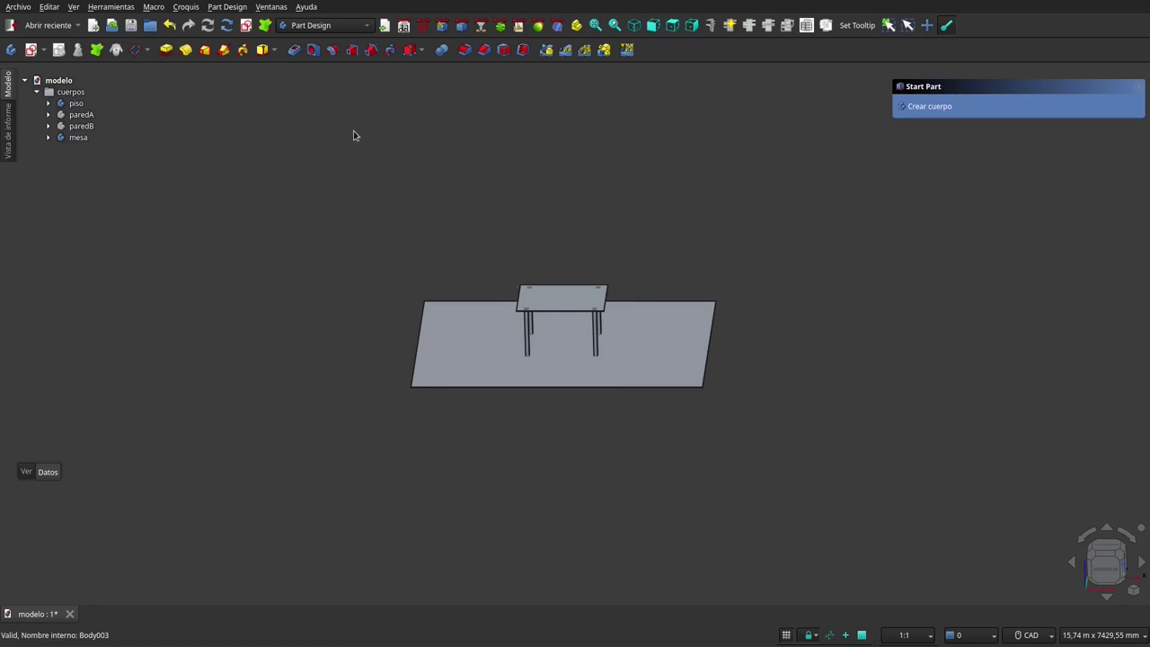
Hide both the table mesa and the floor piso
click(80, 105)
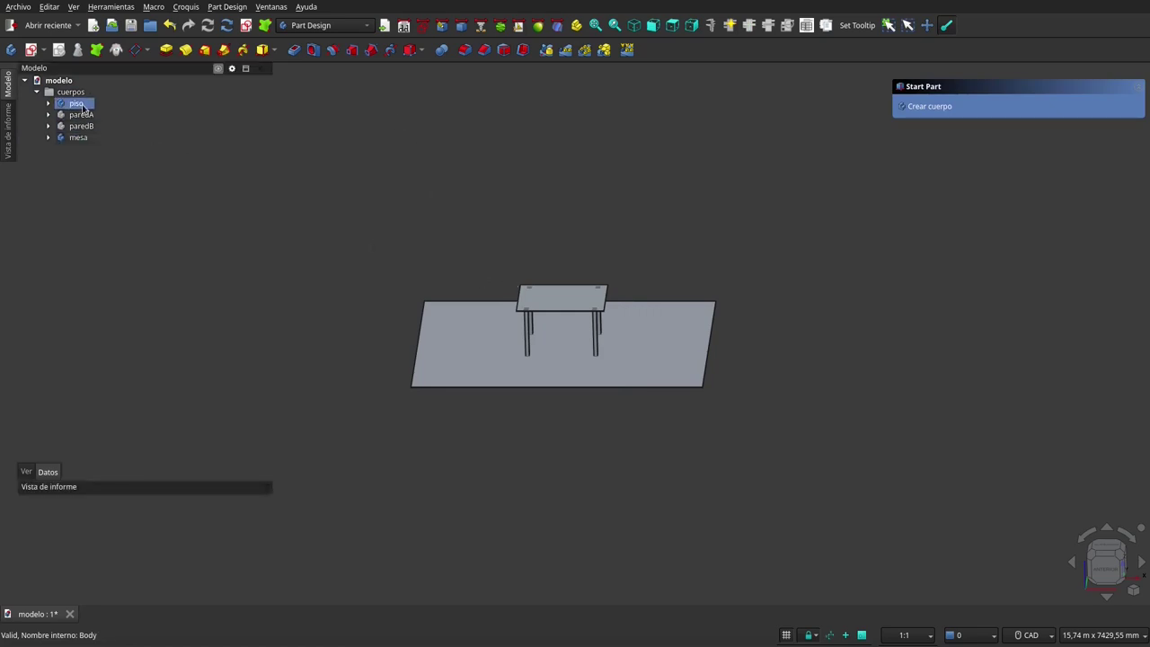
click(81, 141)
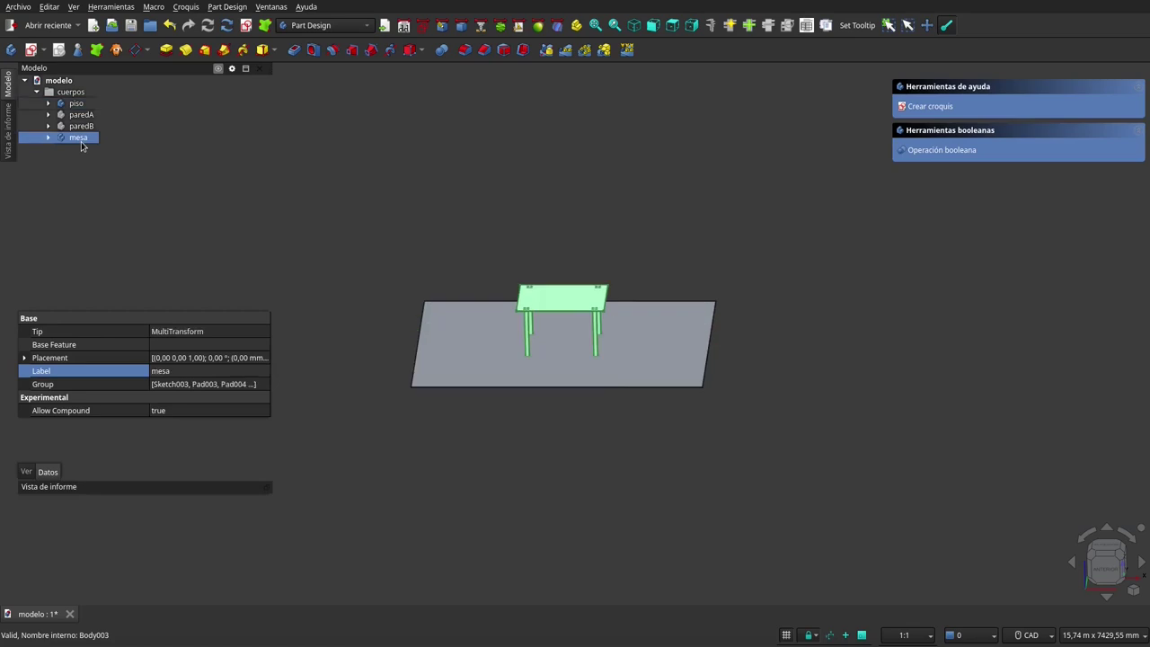
key(space)
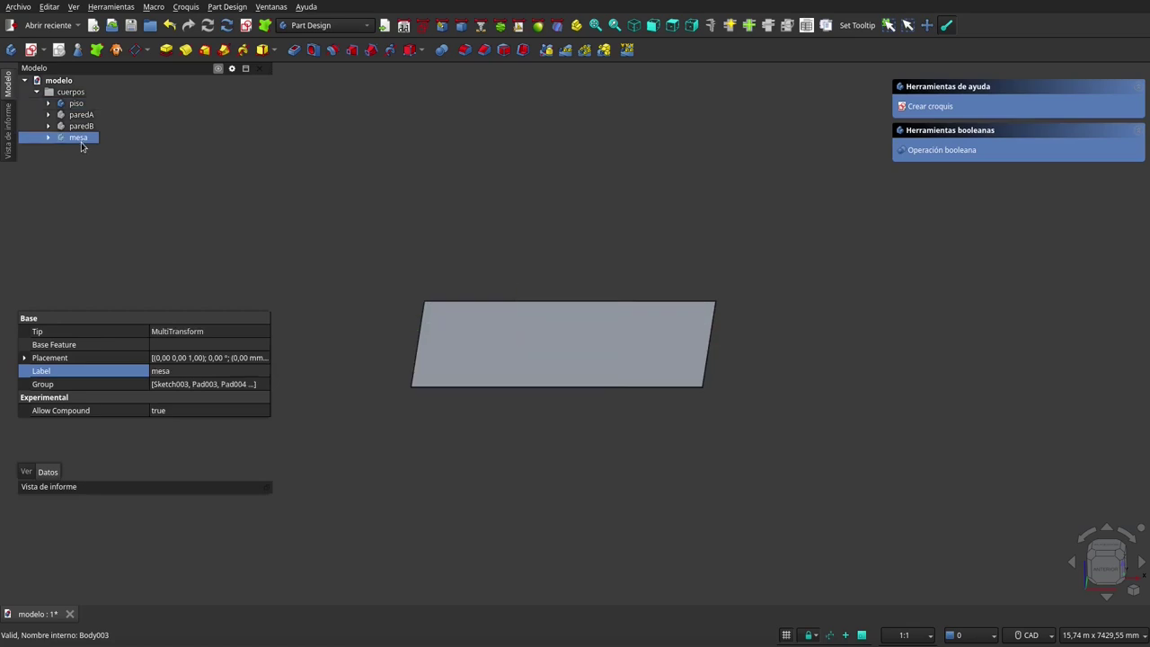
ctrl+click(81, 105)
click(80, 105)
key(space)
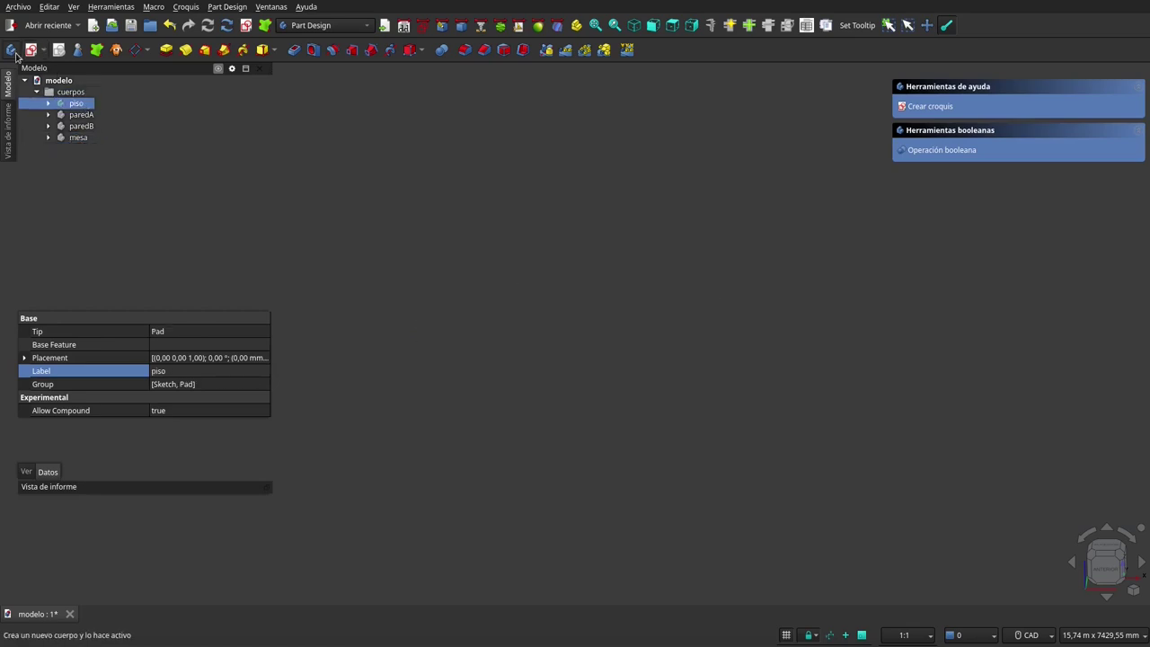
Create a new body with a sketch on the XZ base plane
click(12, 50)
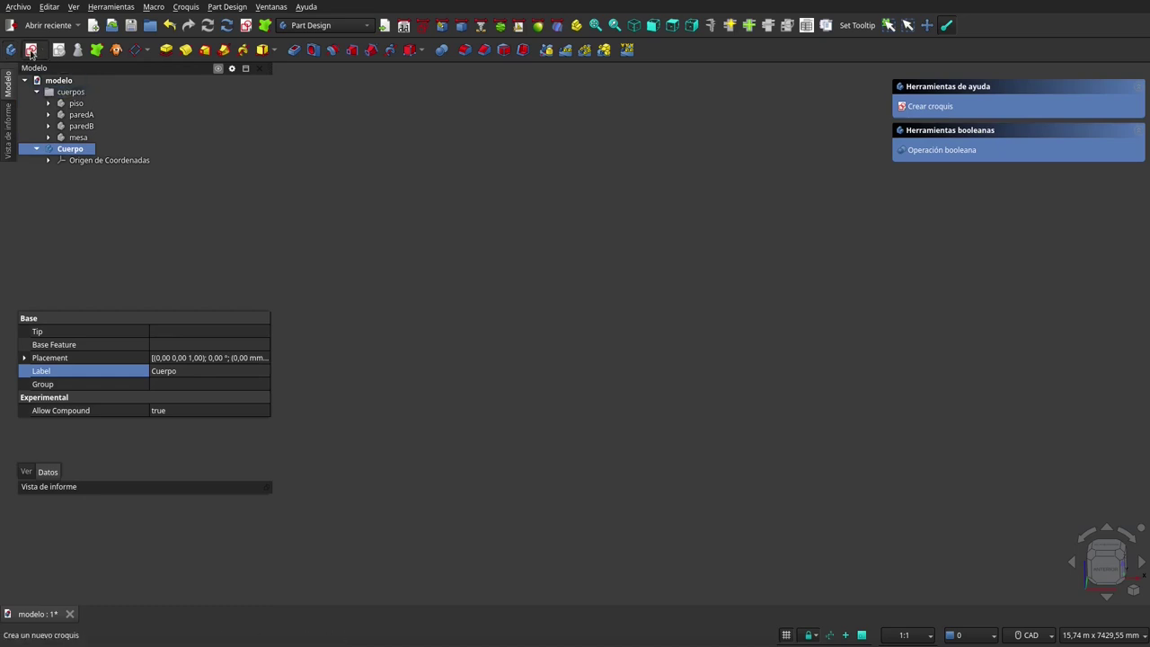
click(30, 50)
click(938, 149)
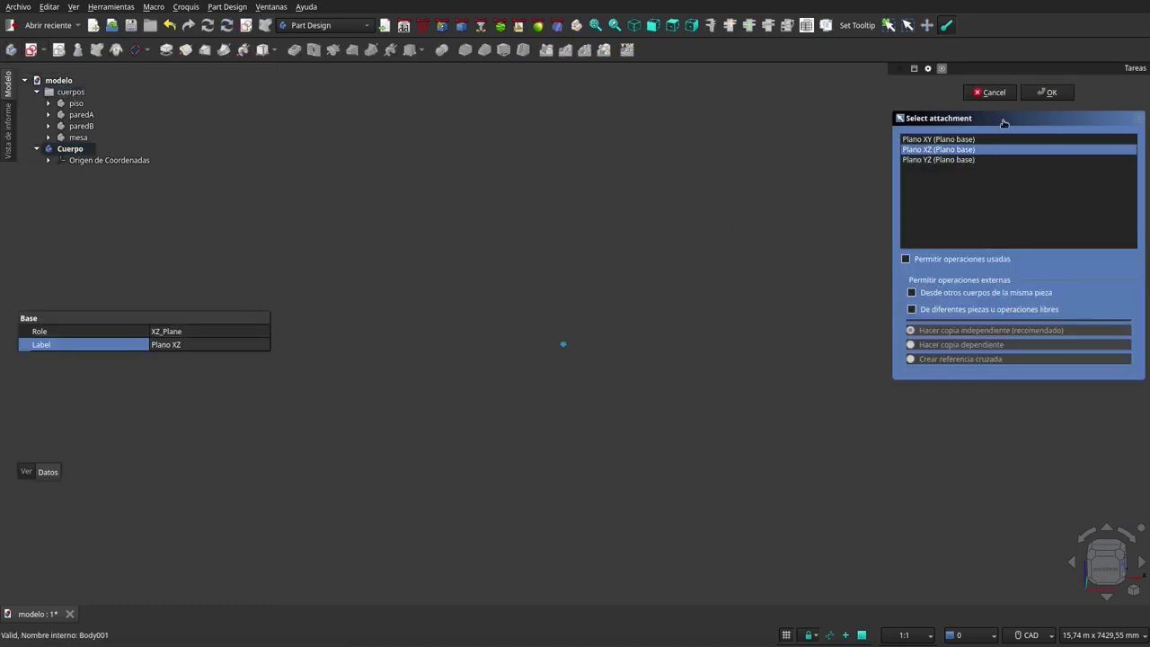
click(1050, 93)
Draw a polyline from the origin: base line, rounded bottom corner arc, and vertical side wall
key(g)
key(l)
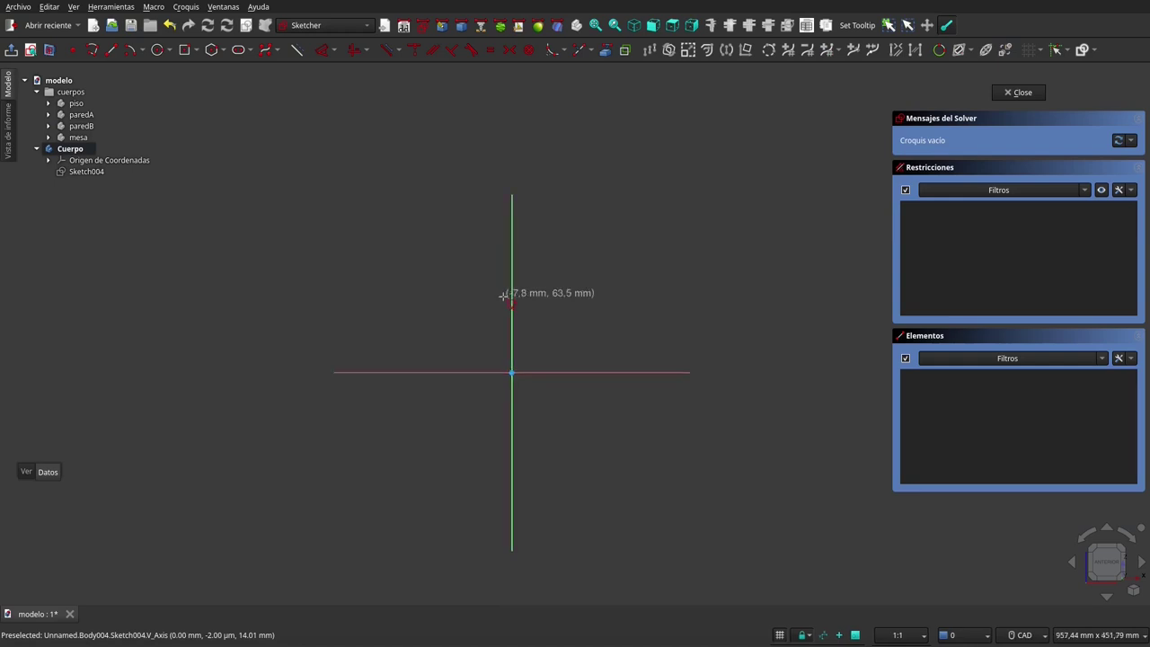
click(520, 465)
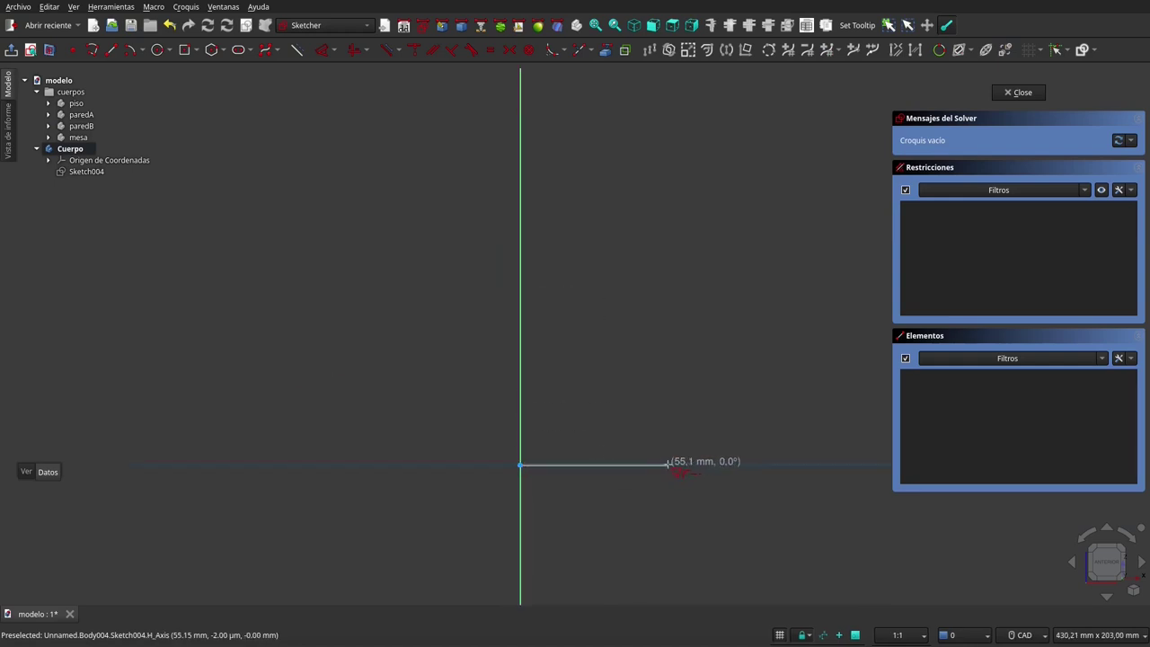
click(666, 464)
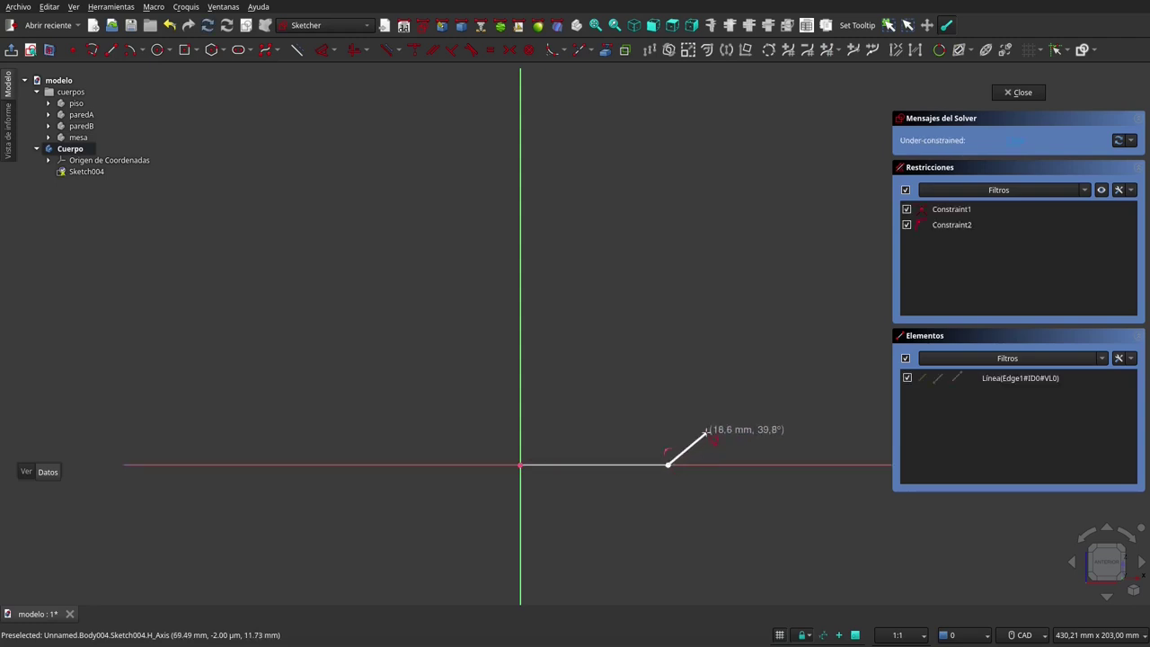
key(m)
key(m)
key(m)
key(m)
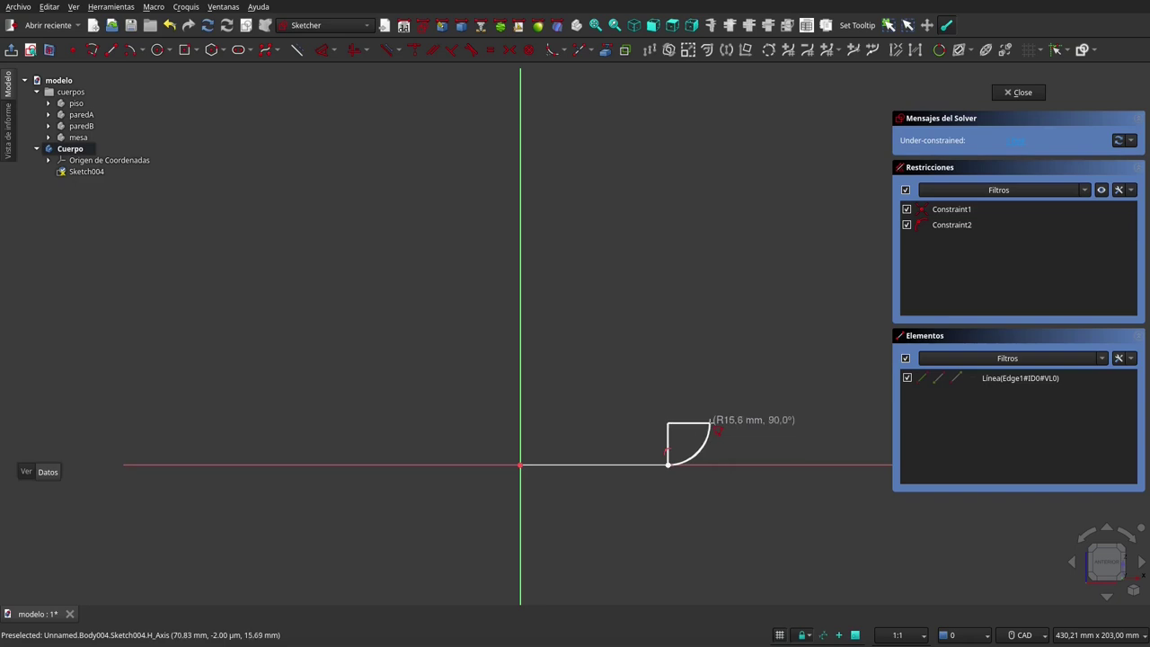
click(709, 422)
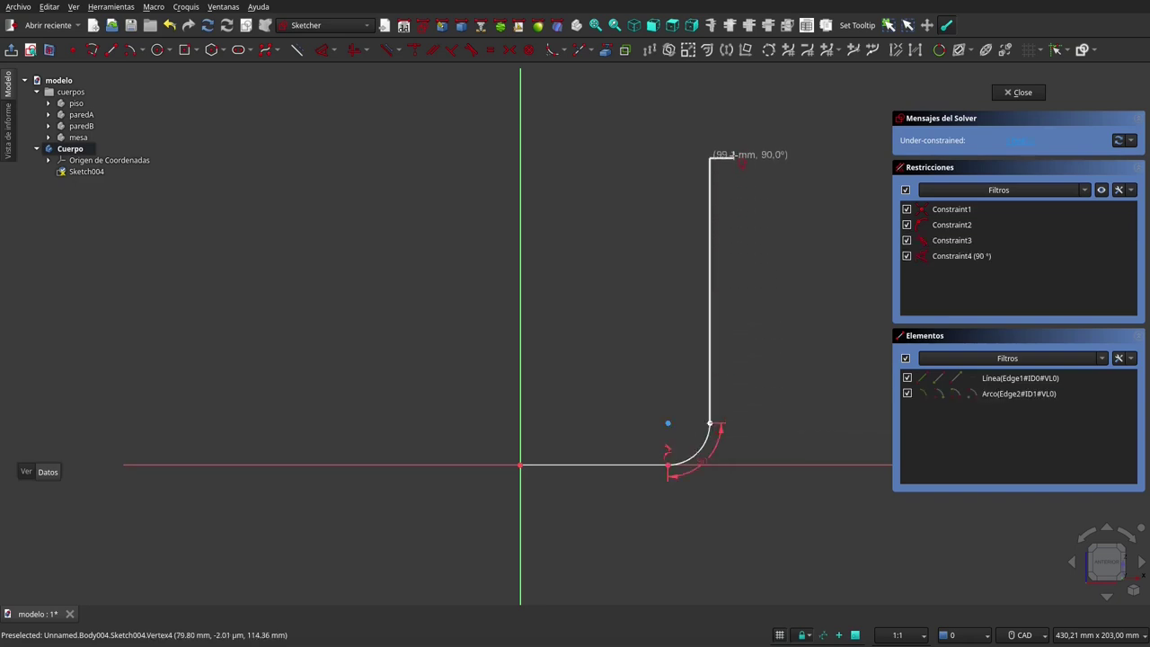
scroll(706, 162, down, 5)
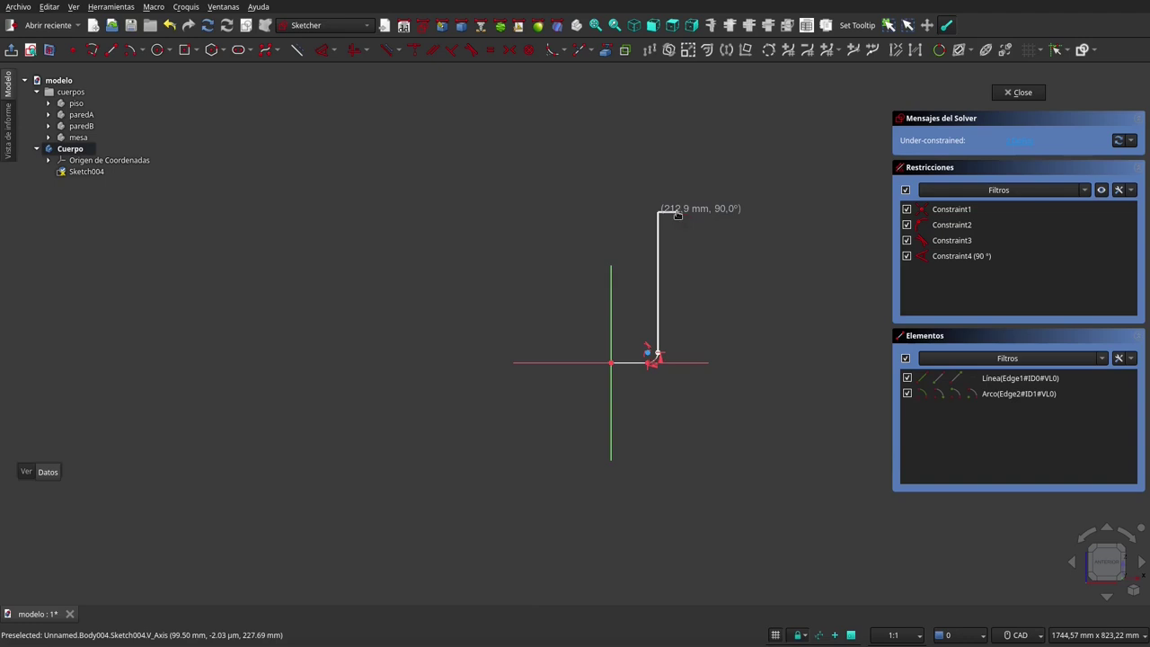
click(677, 215)
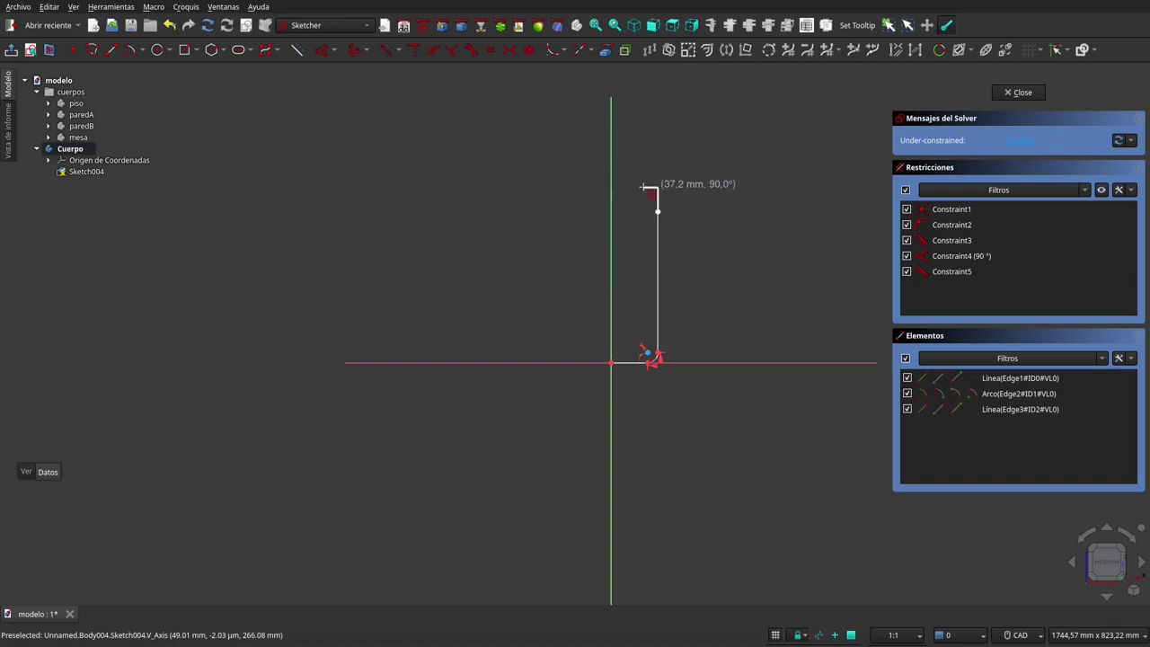
Add the shoulder arcs, neck, top edge and closing line back to the origin
key(m)
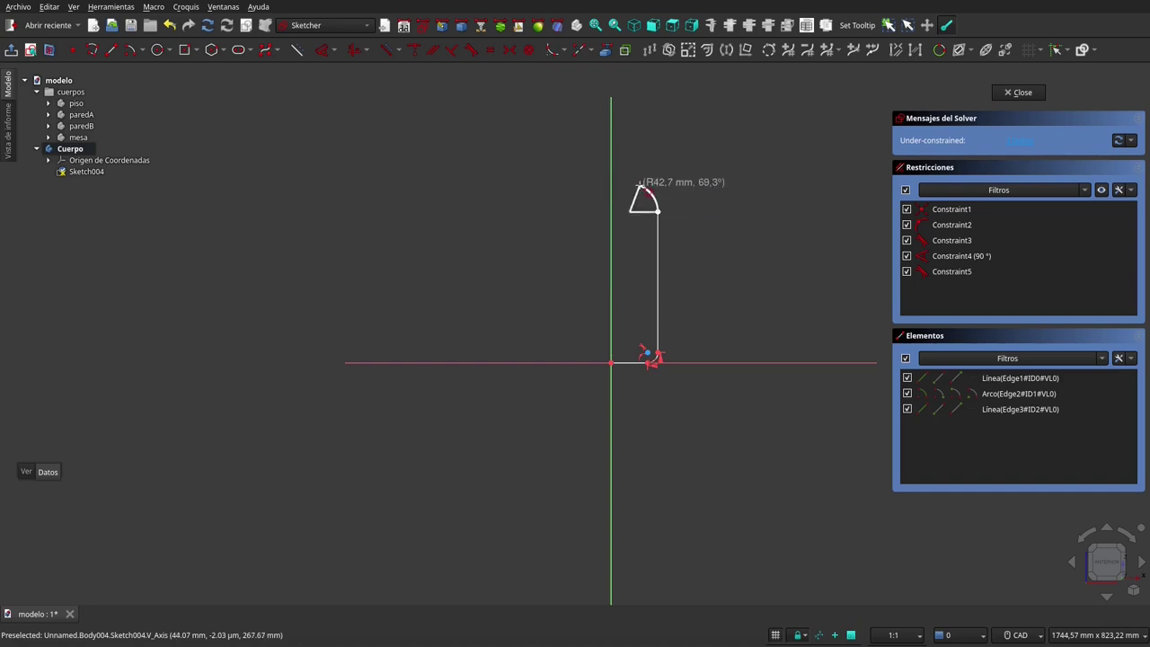
click(640, 186)
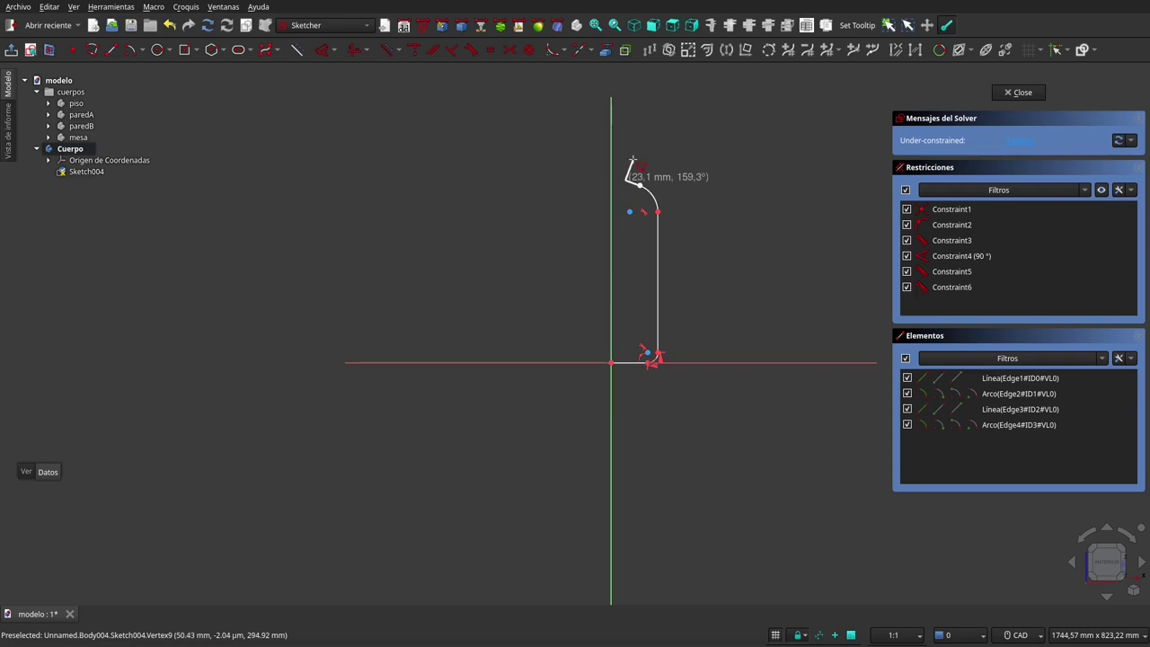
key(m)
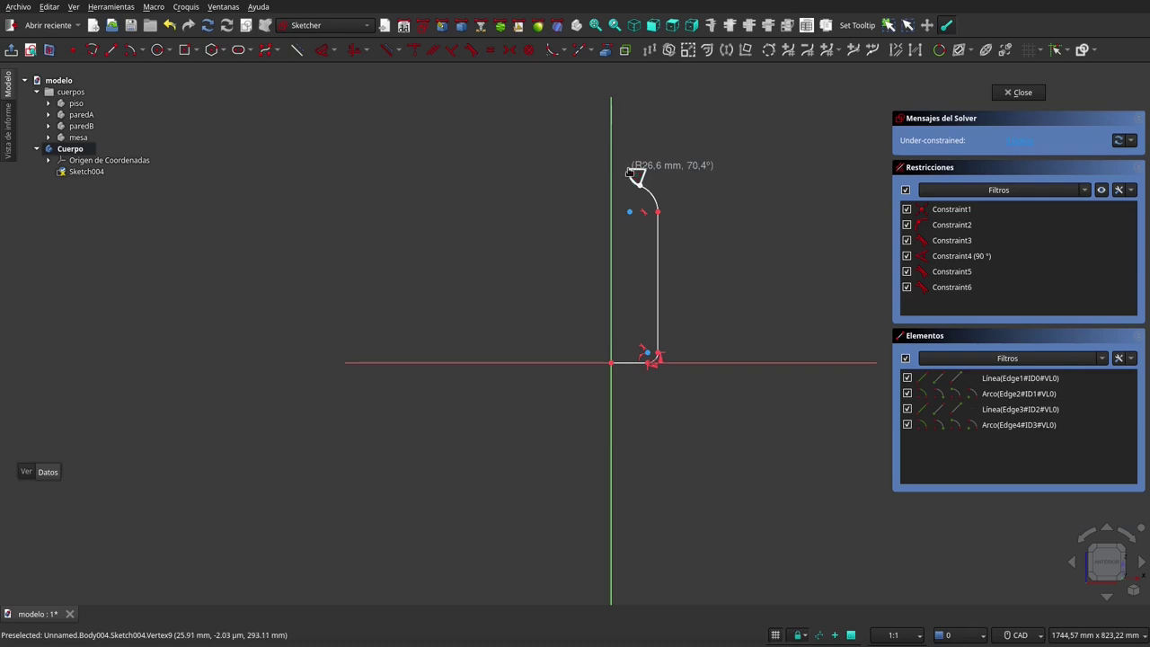
click(628, 169)
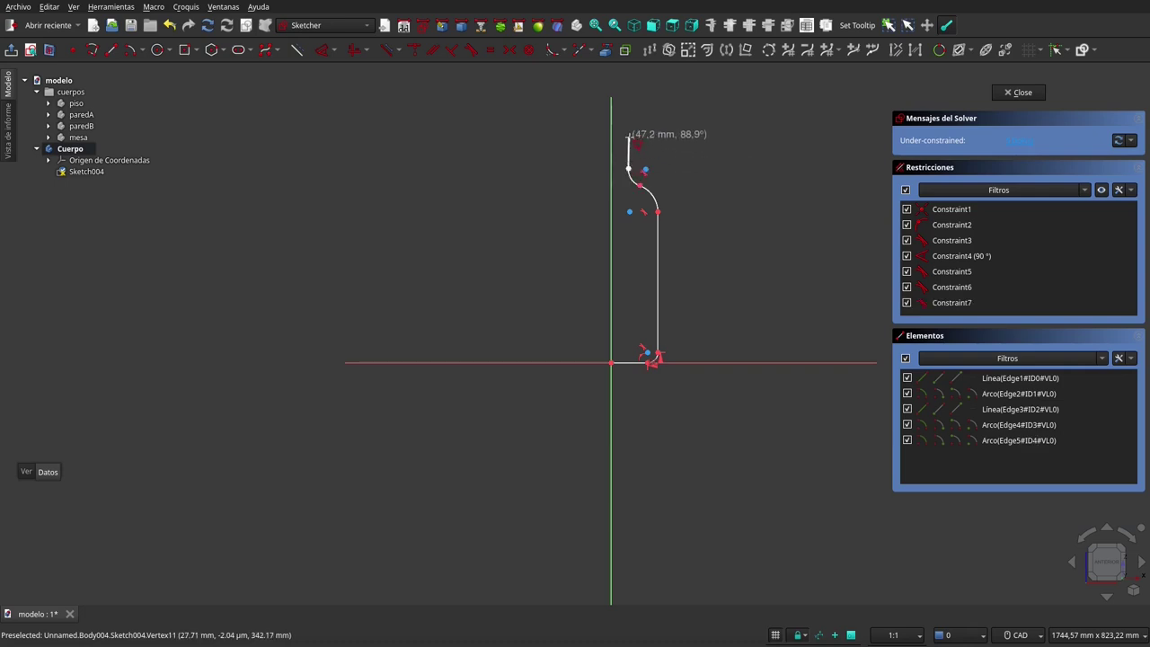
click(628, 137)
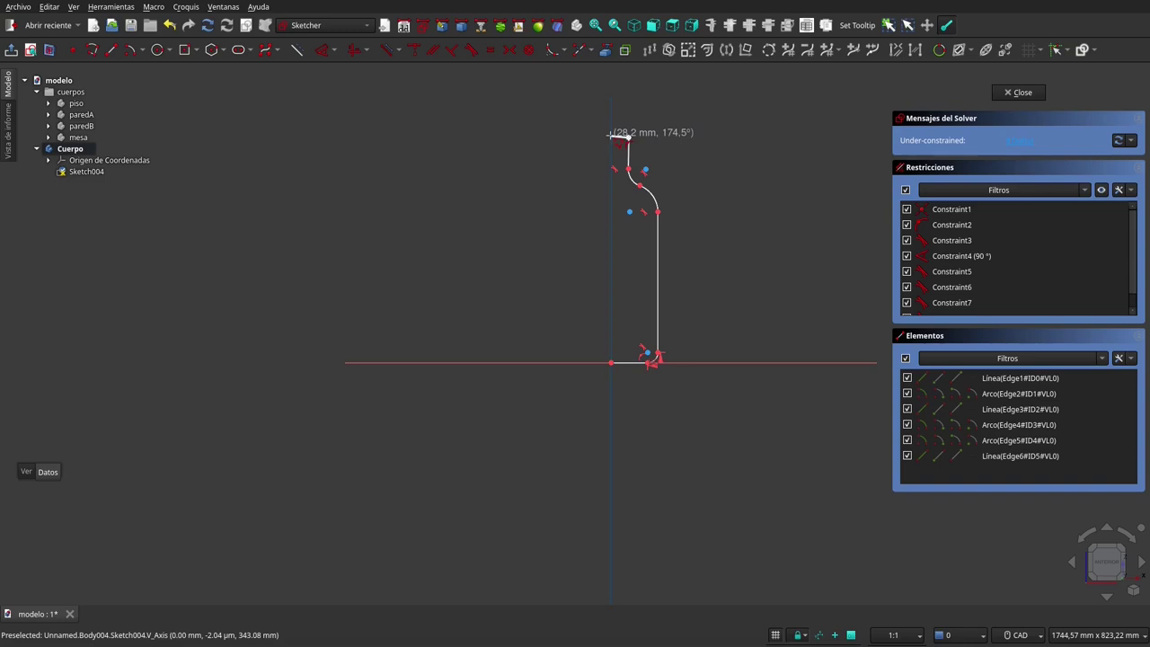
click(610, 136)
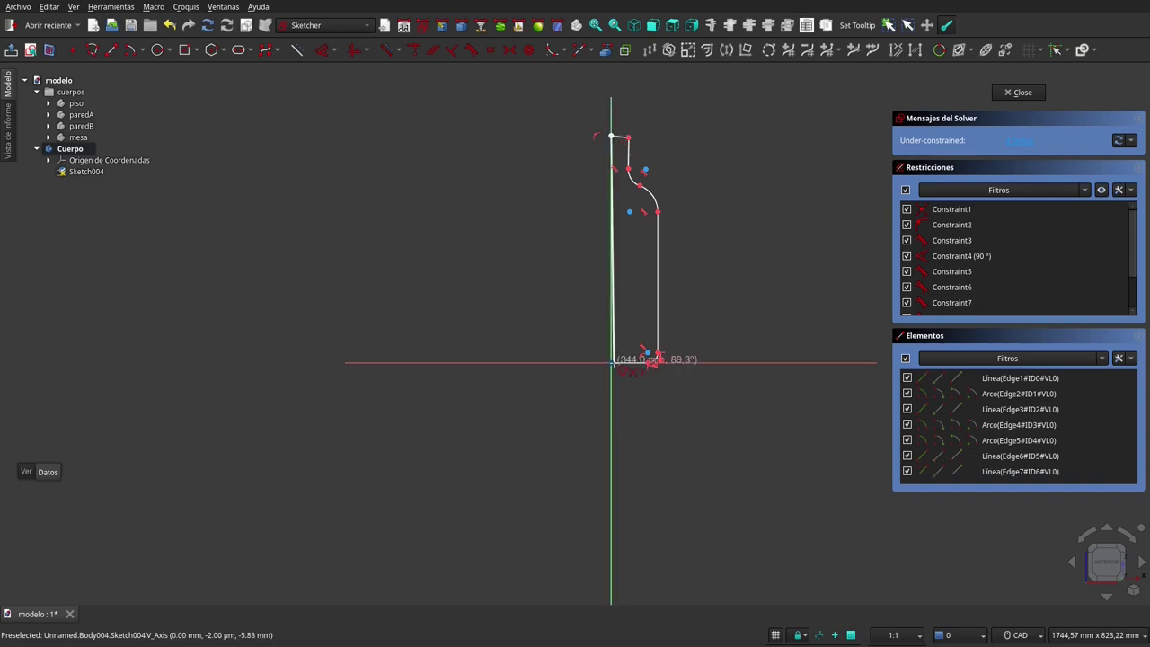
click(611, 361)
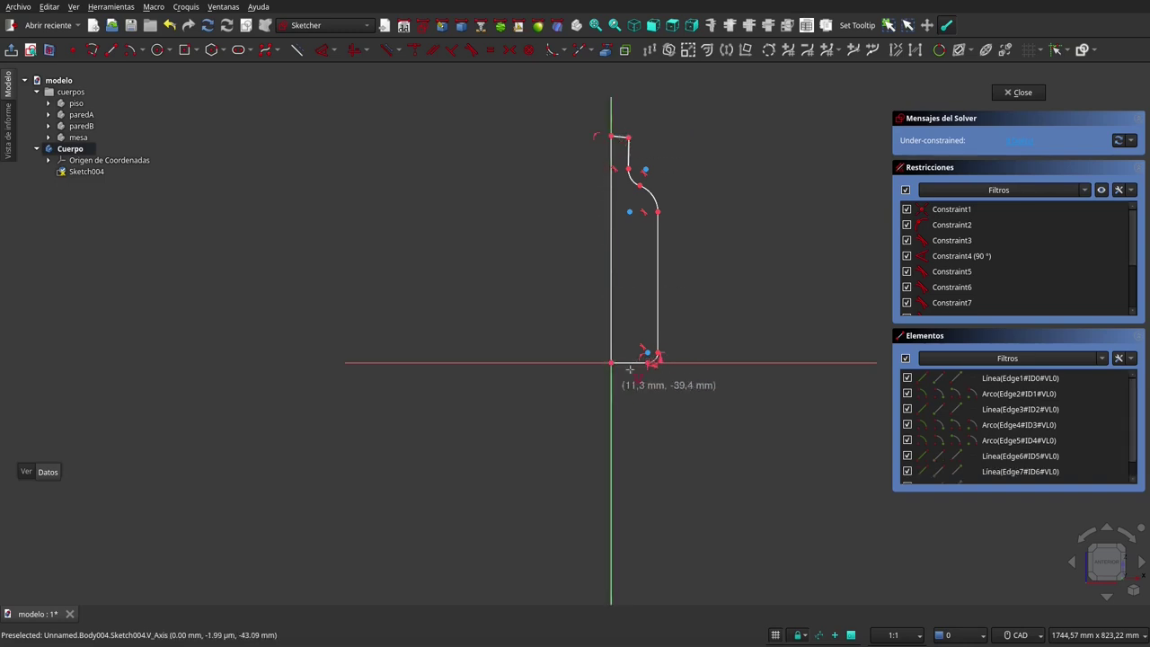
Inspect the profile's top edge and recentre the sketch in view
scroll(626, 150, up, 2)
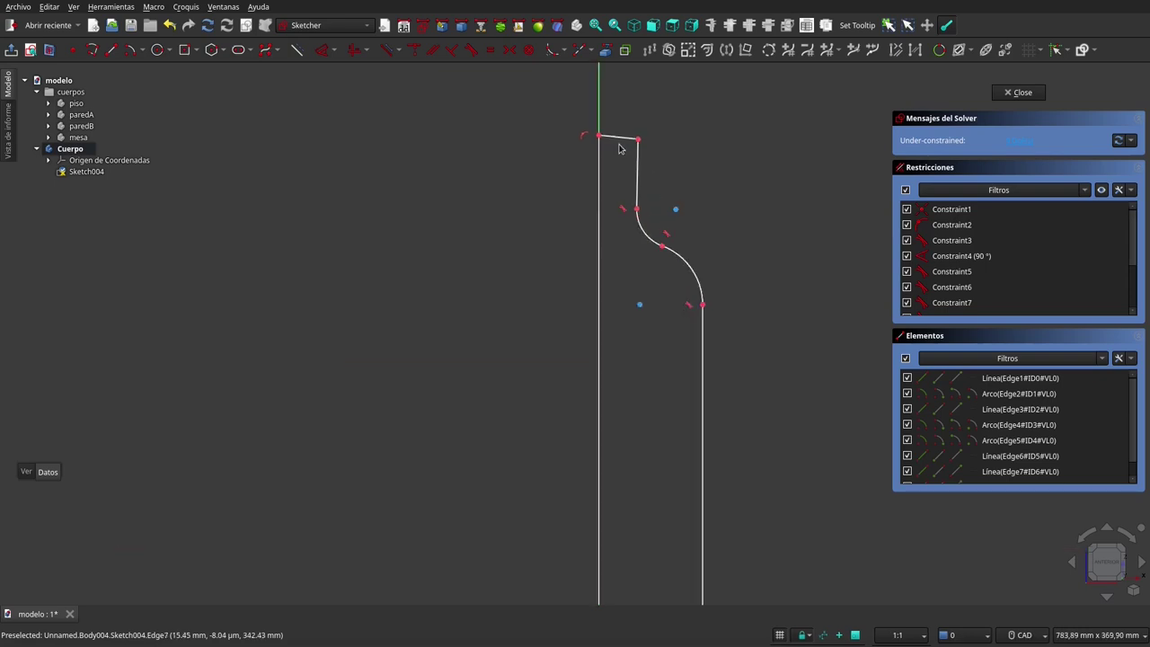
click(618, 139)
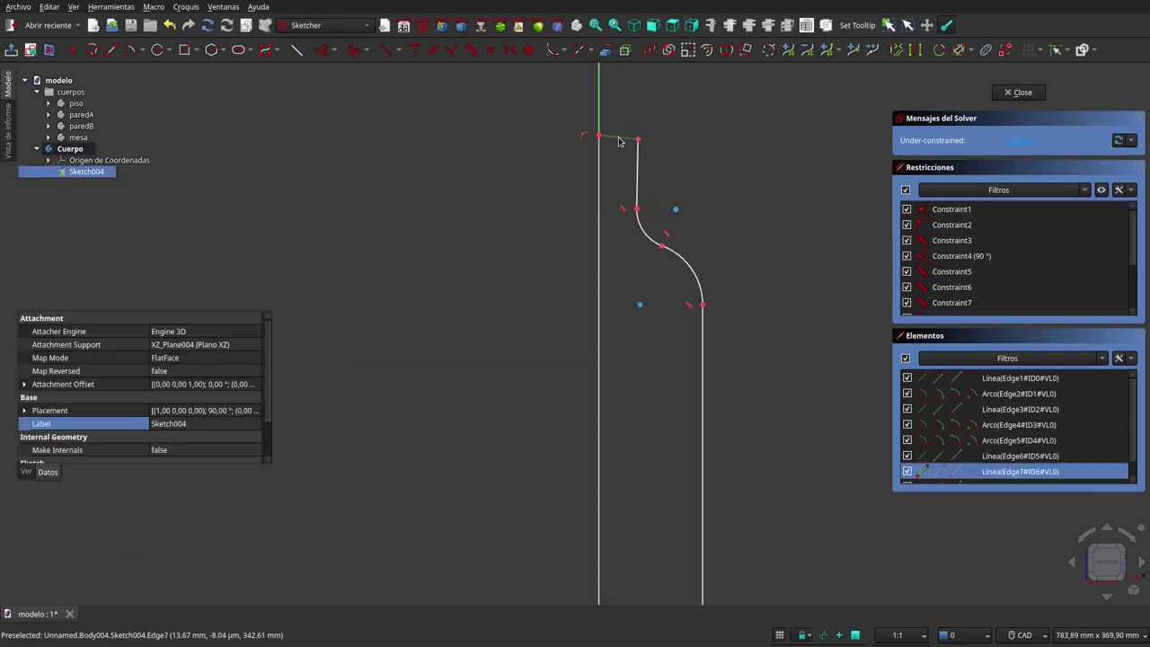
click(612, 218)
scroll(610, 219, down, 3)
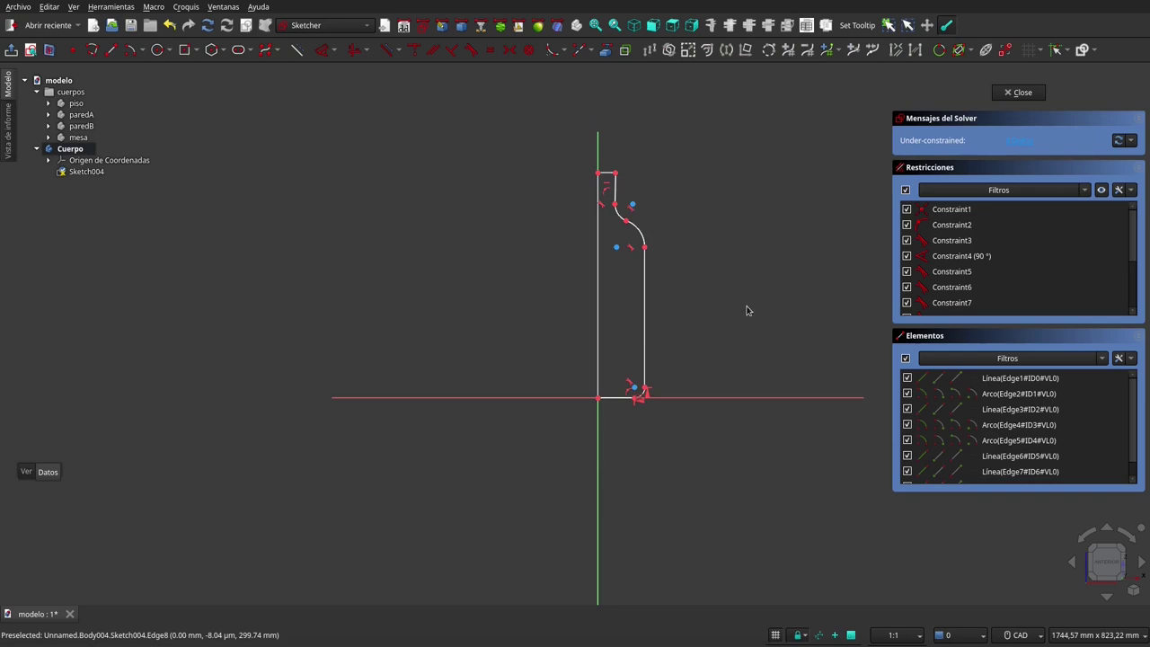
middle_drag(612, 343, 629, 370)
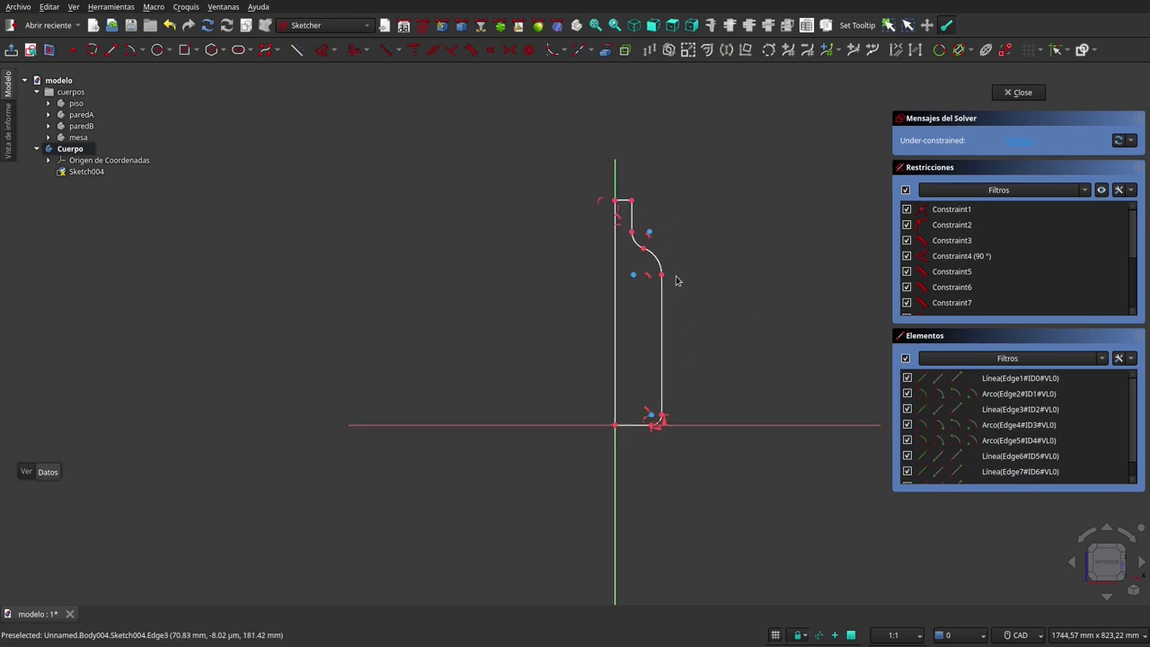
scroll(679, 280, up, 2)
mouse_move(1021, 97)
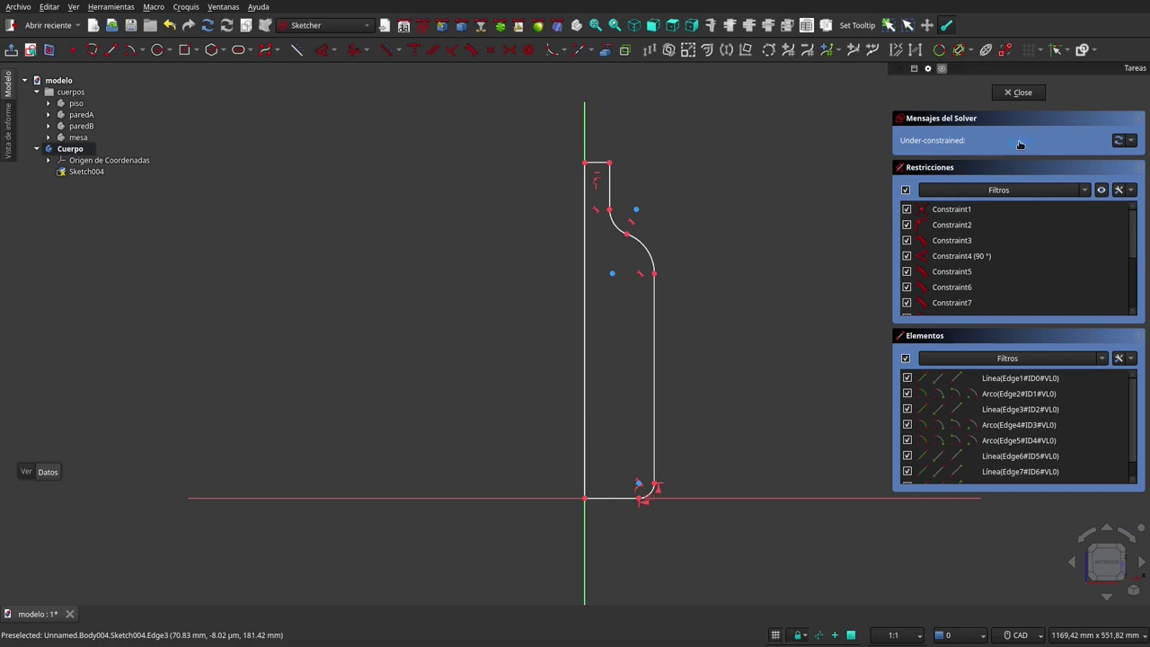
Close the sketch and revolve the bottle profile 360° about its vertical axis
click(1022, 93)
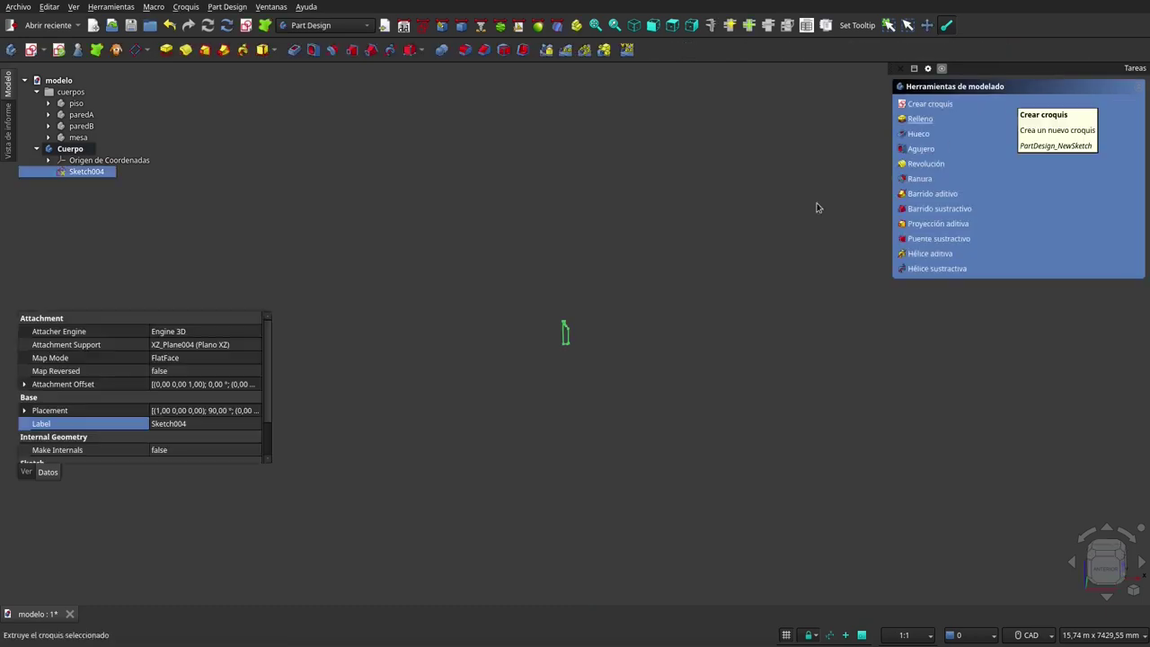
scroll(548, 360, up, 2)
scroll(564, 351, up, 2)
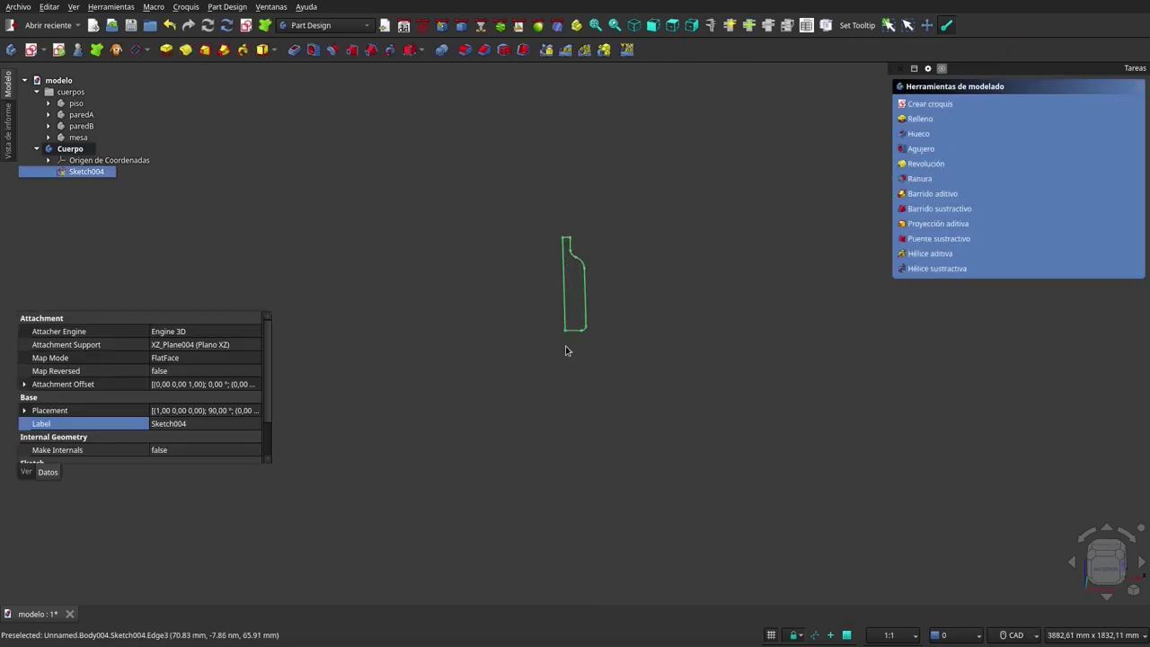
scroll(573, 325, up, 3)
scroll(572, 326, down, 2)
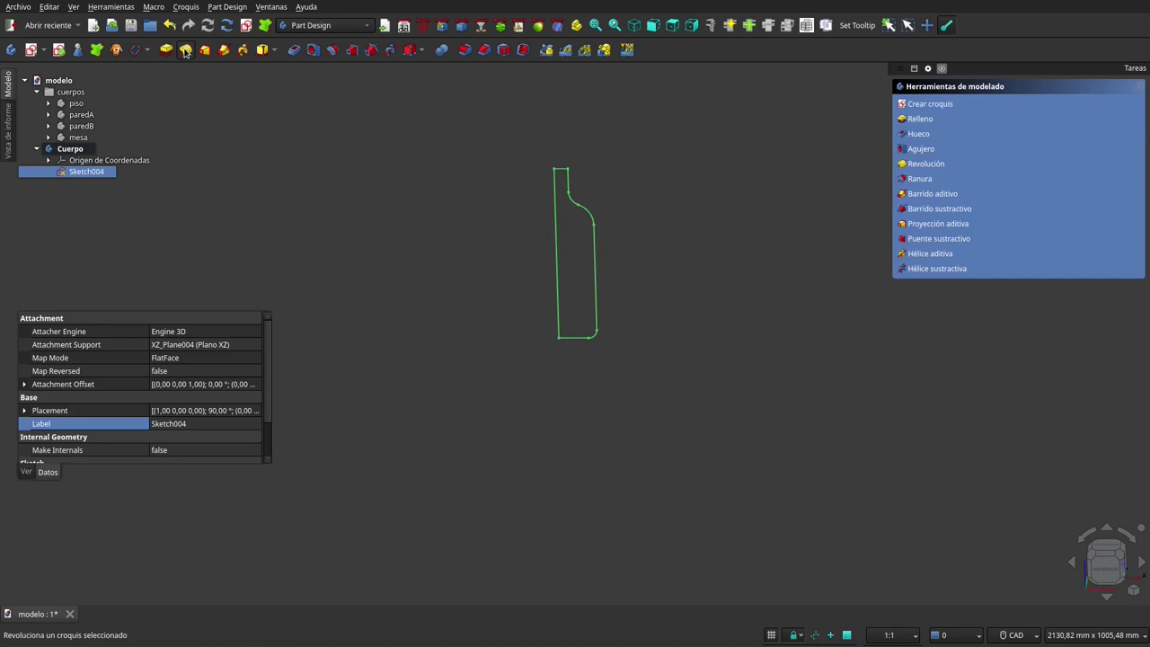
click(185, 51)
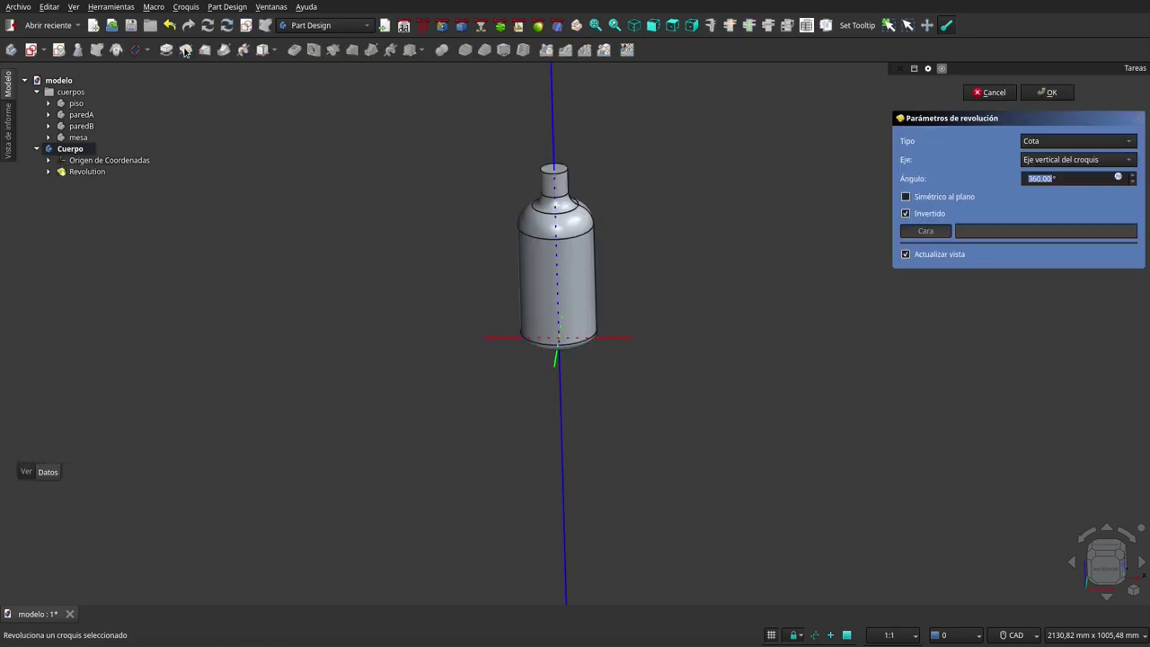
click(1065, 95)
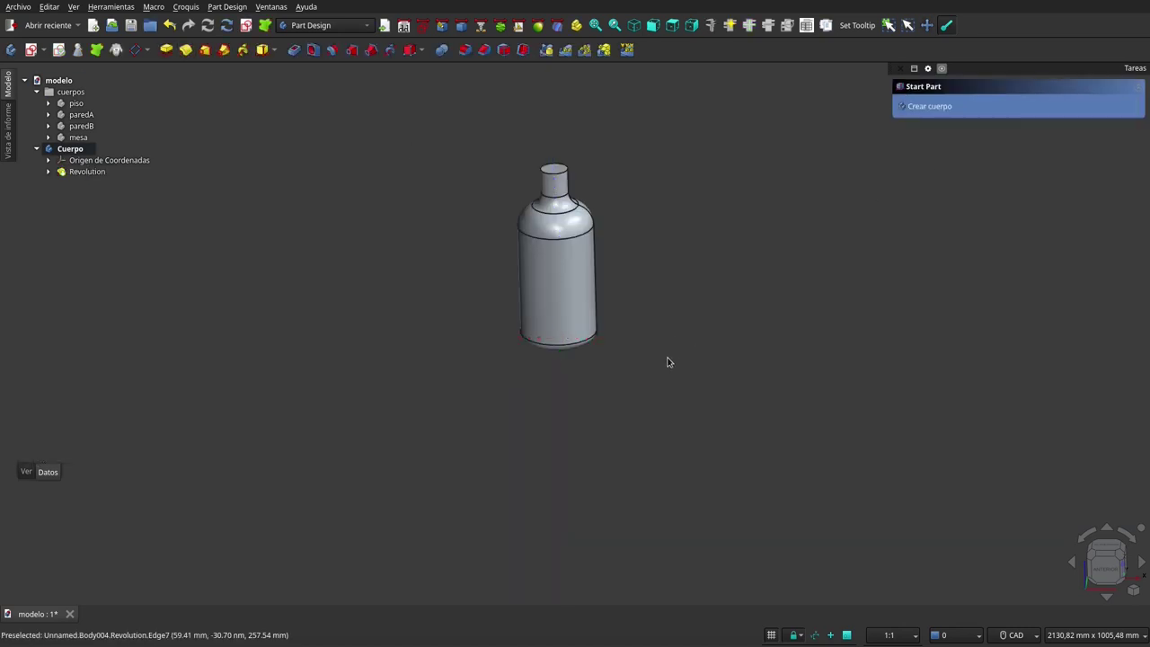
Show the floor piso again beneath the new bottle
mouse_move(508, 378)
middle_down()
mouse_move(513, 314)
mouse_move(527, 308)
mouse_move(527, 336)
mouse_move(412, 293)
middle_up()
click(77, 104)
key(space)
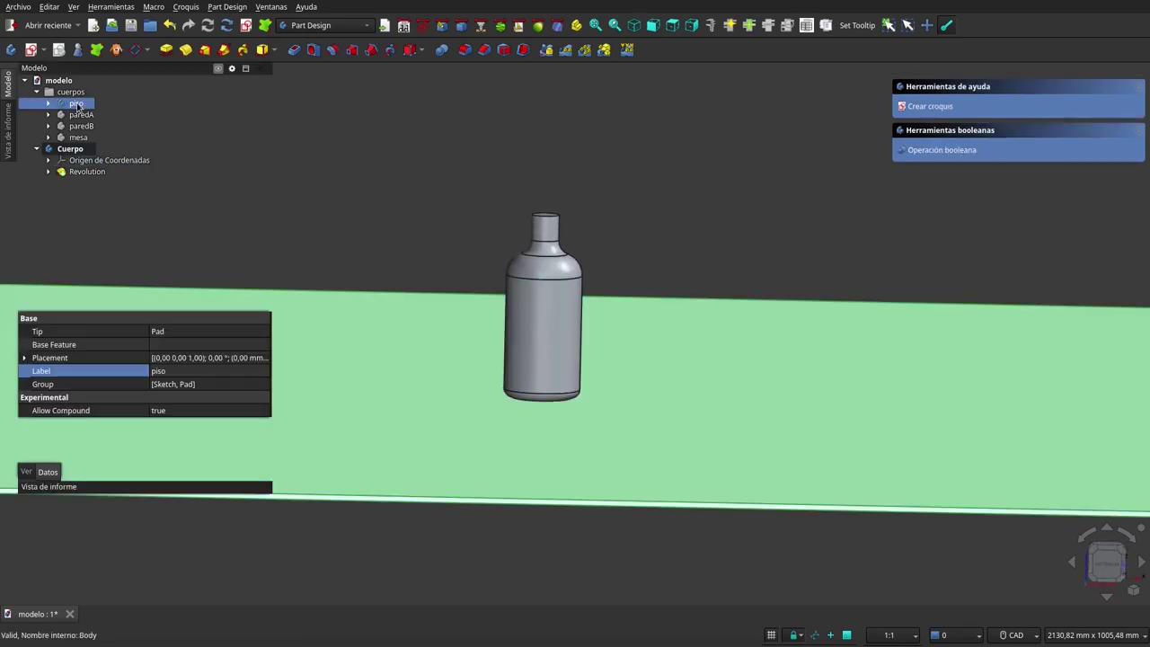
mouse_move(500, 407)
middle_down()
mouse_move(551, 318)
mouse_move(541, 409)
middle_up()
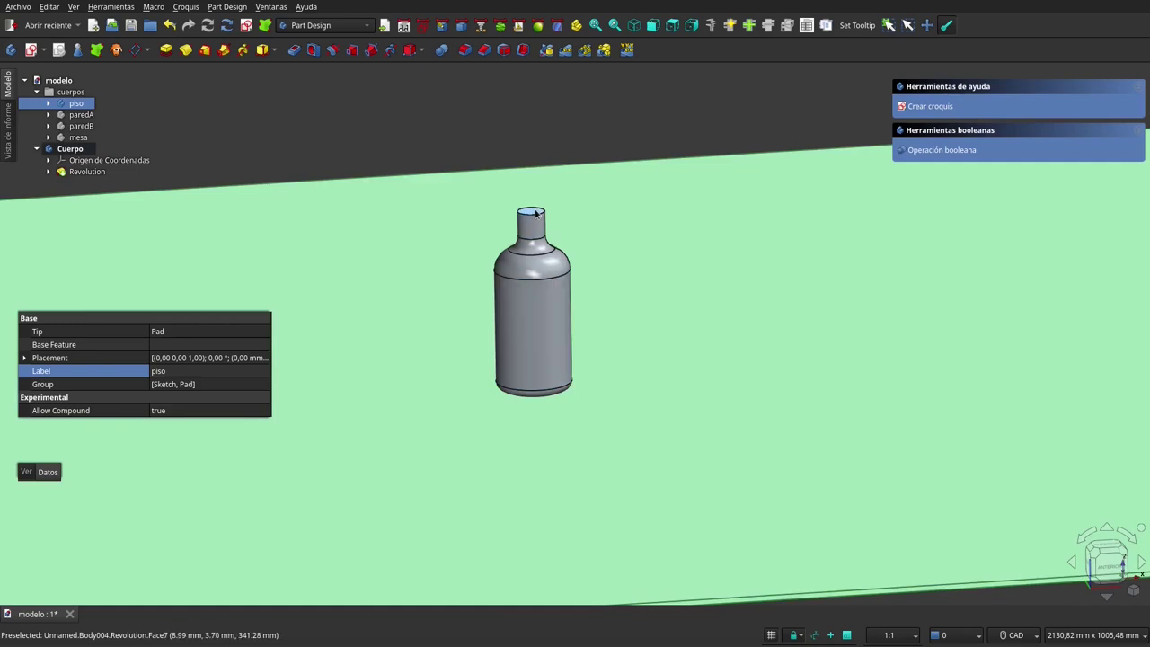
scroll(533, 132, up, 3)
Hollow the bottle into a 1 mm outward shell open at its top face
click(534, 132)
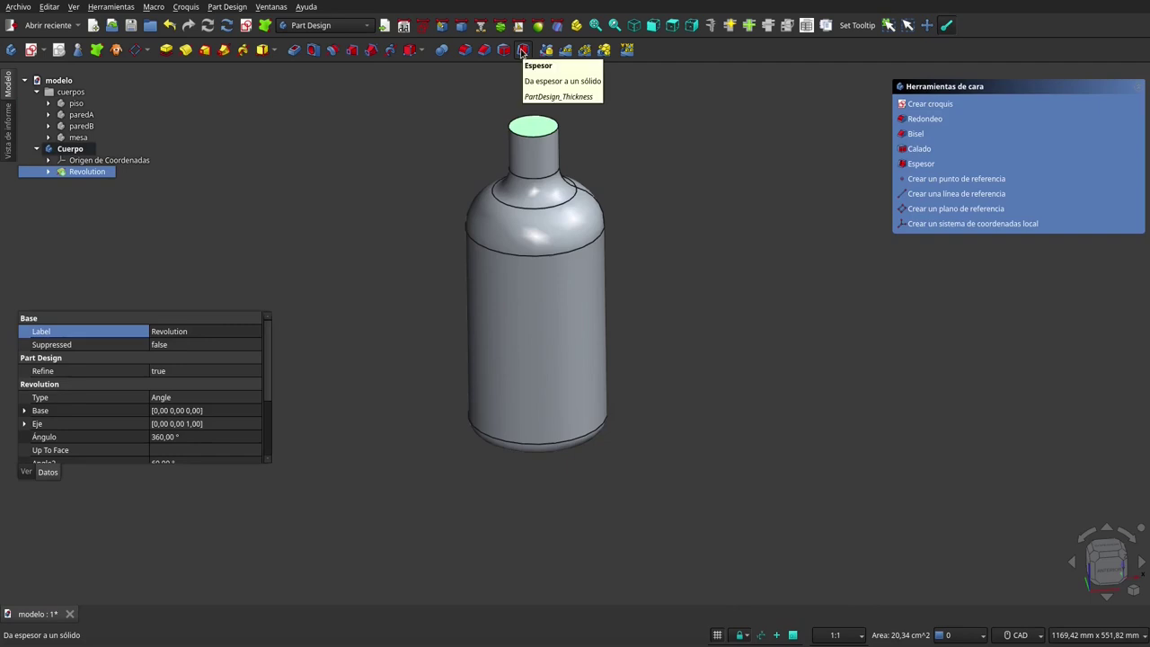
click(523, 51)
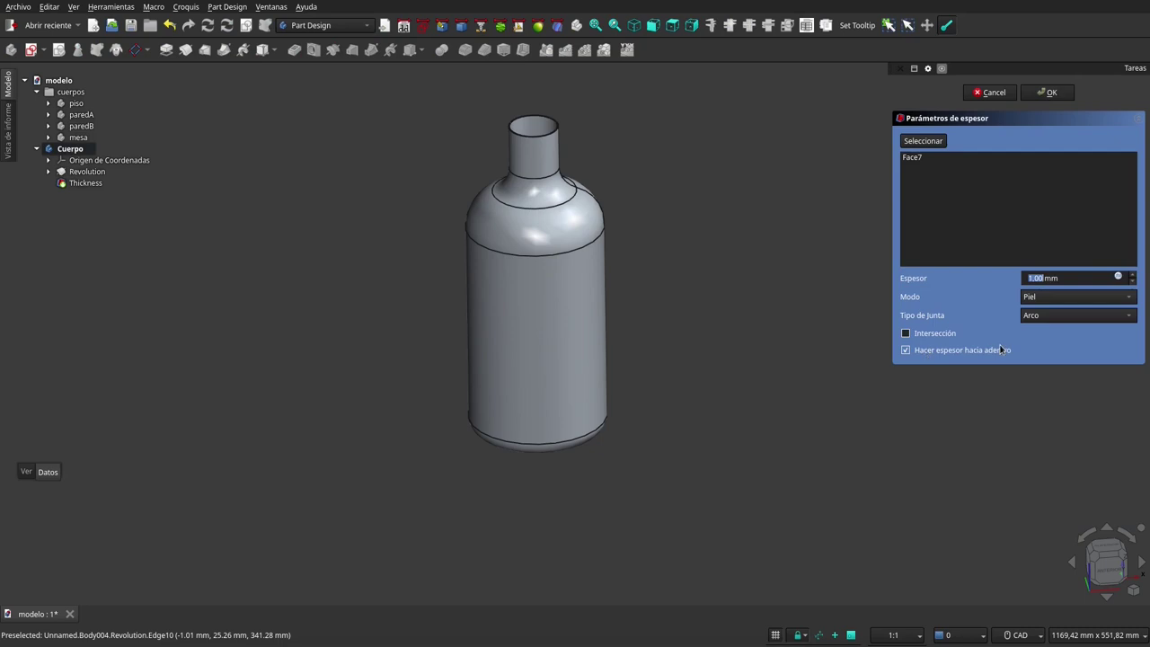
click(905, 350)
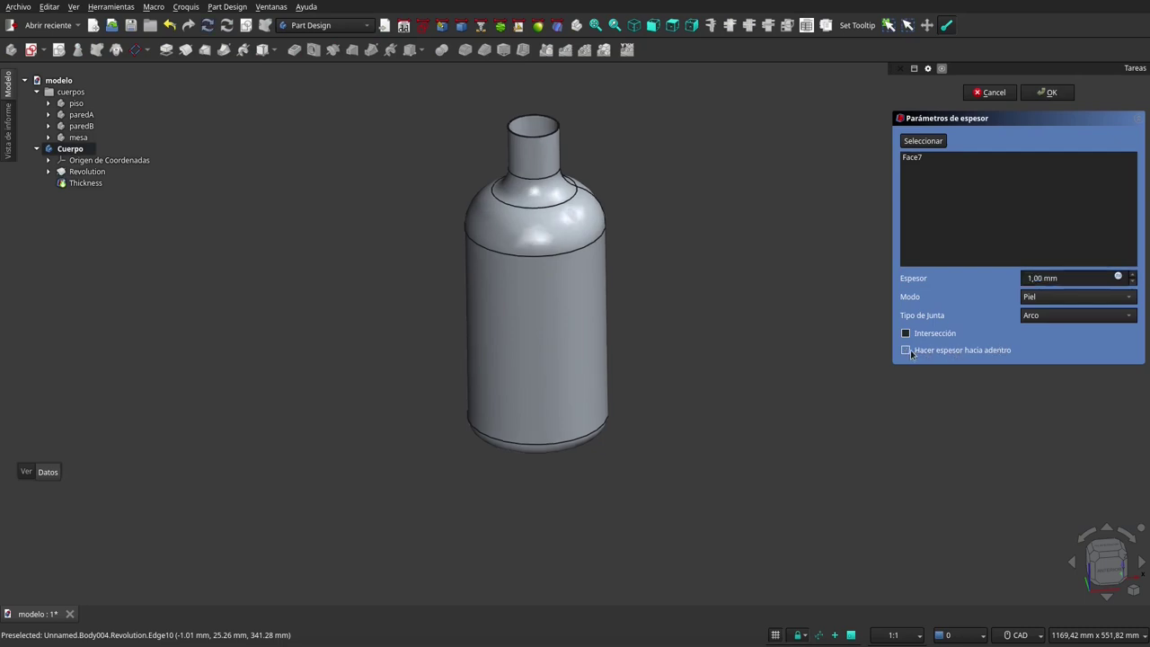
click(1051, 93)
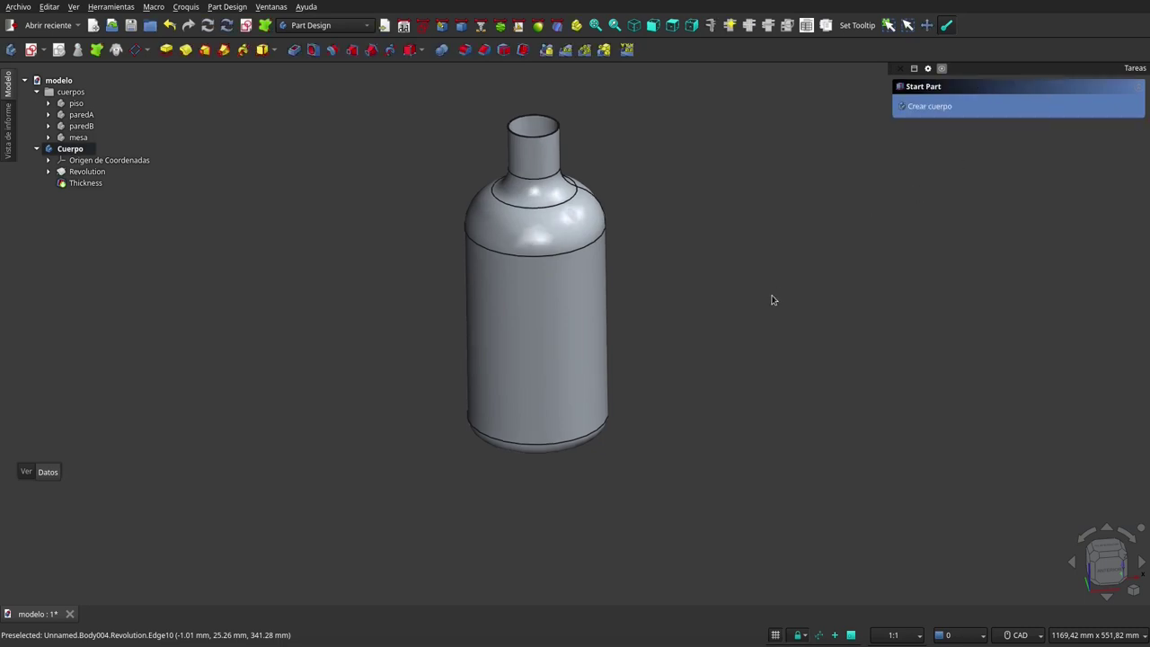
mouse_move(622, 246)
middle_down()
mouse_move(628, 347)
mouse_move(611, 211)
middle_up()
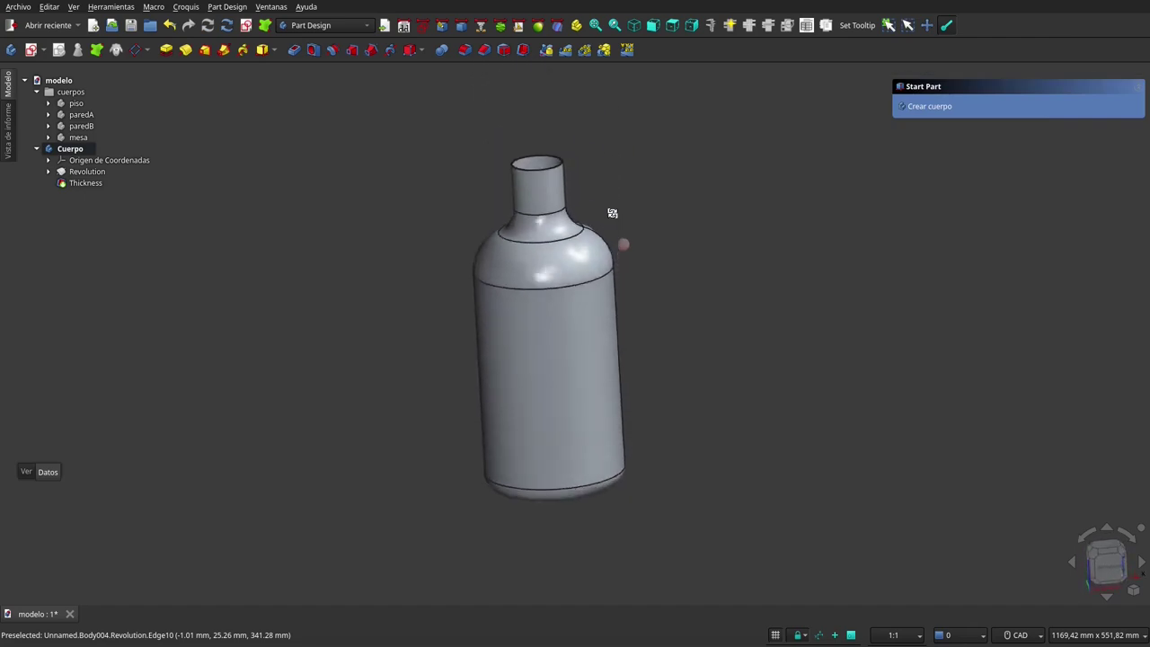
scroll(625, 292, down, 4)
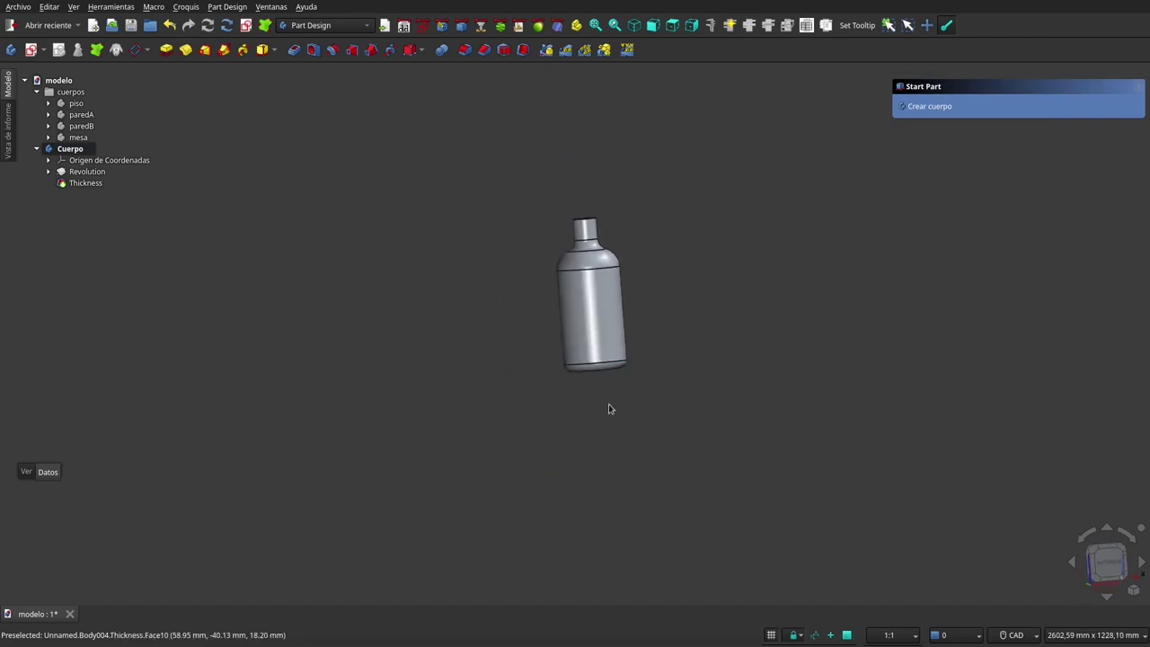
click(72, 148)
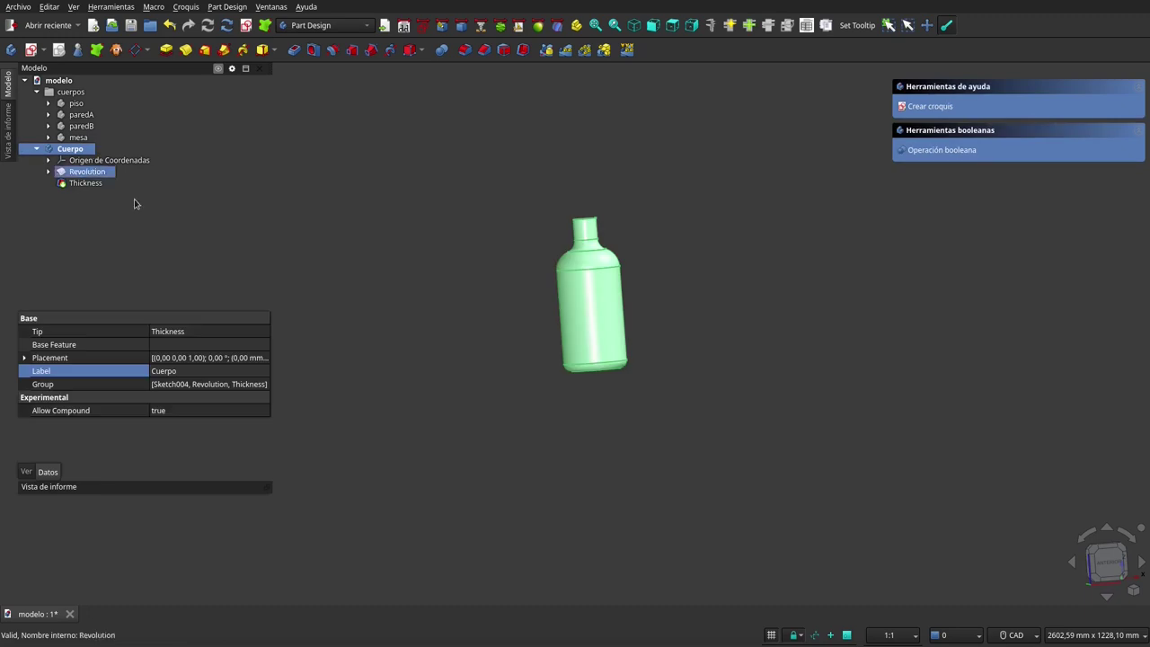
click(189, 370)
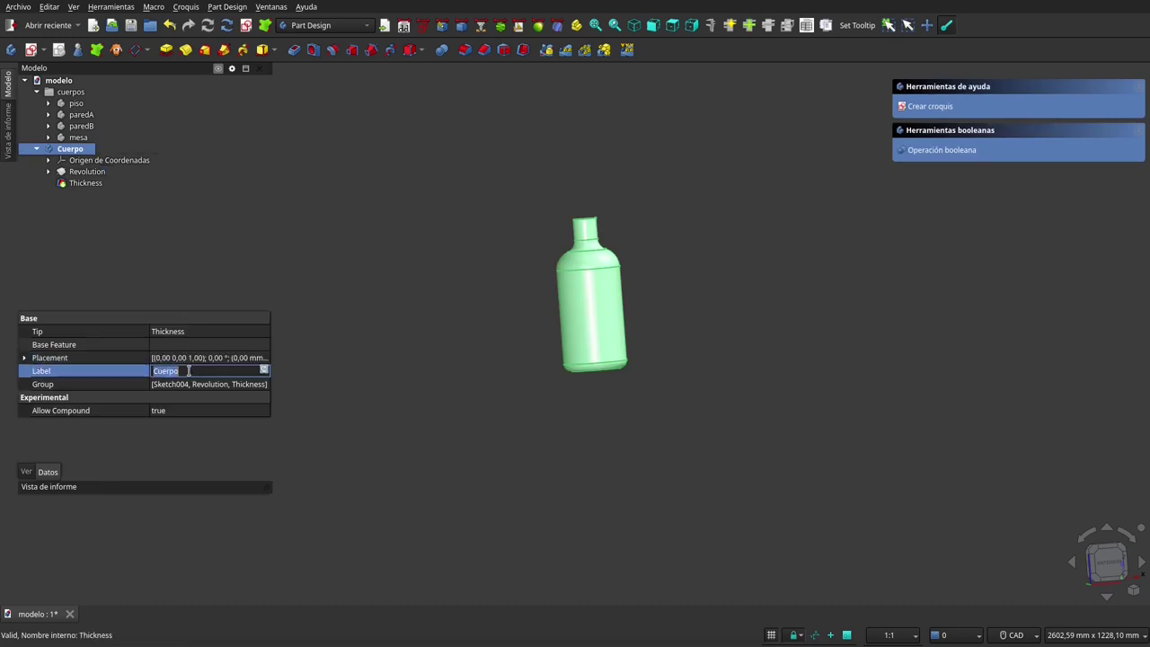
Label the bottle's body botella, then select mesa and the modelo document
text(bot)
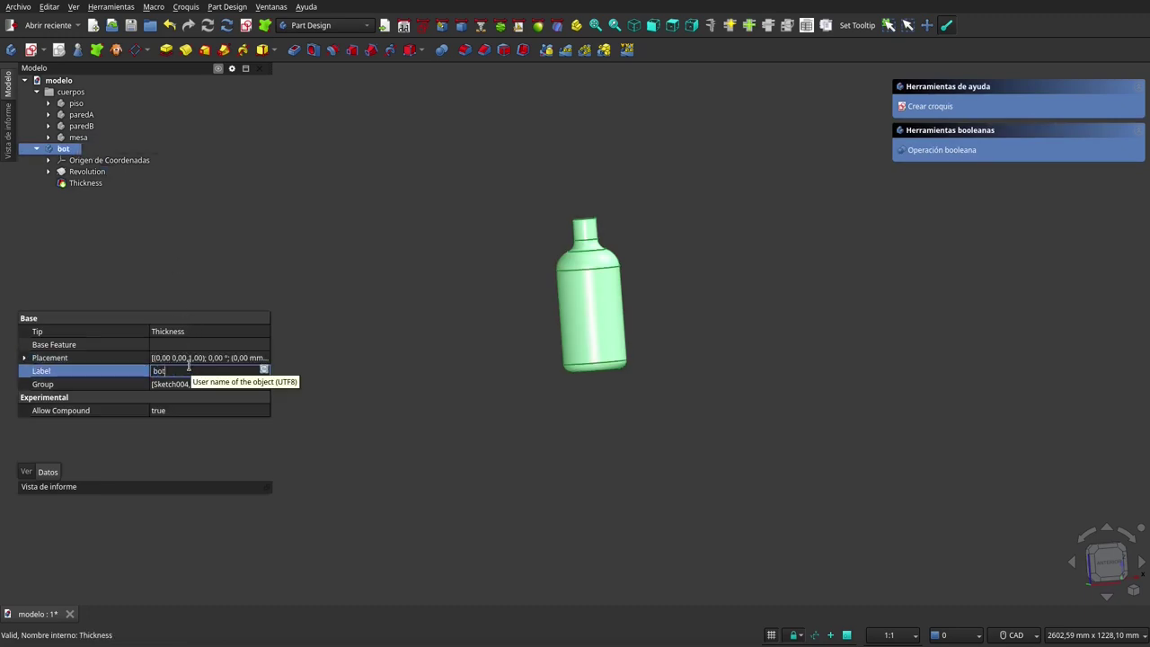
text(ella)
key(Return)
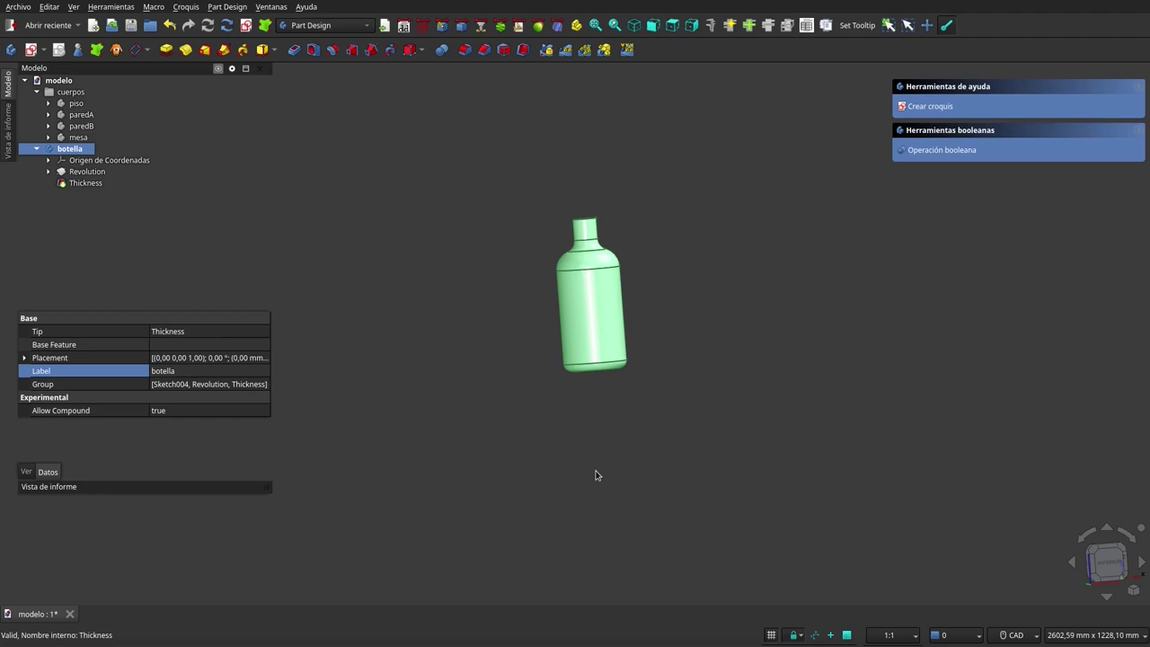
scroll(596, 449, down, 2)
click(596, 423)
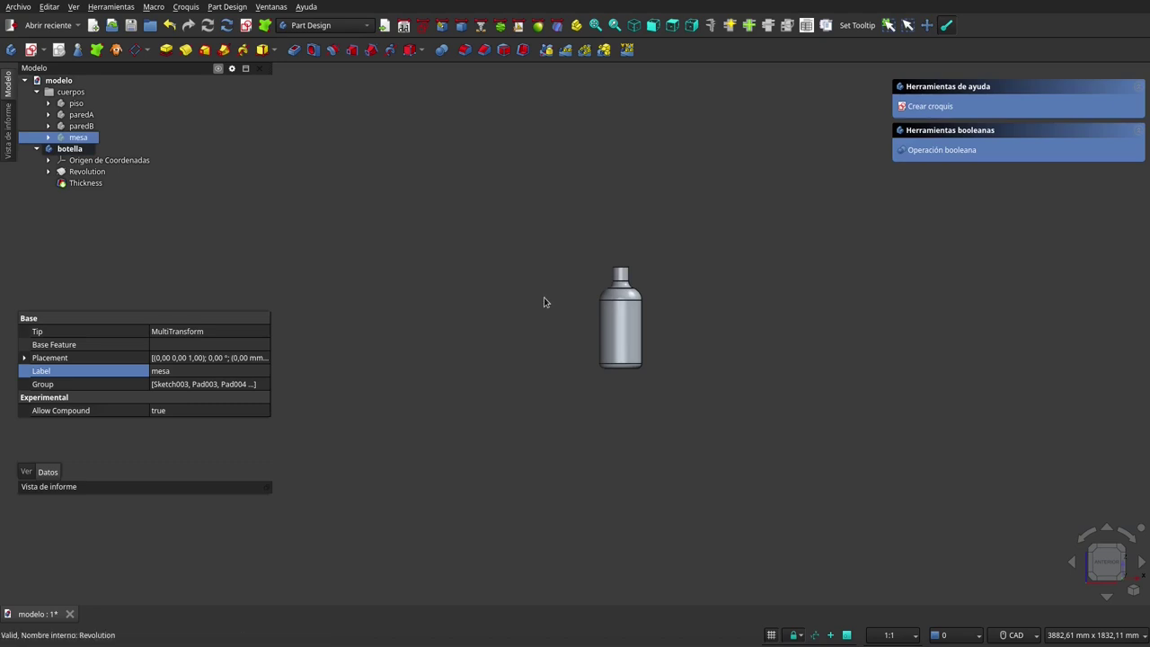
click(56, 80)
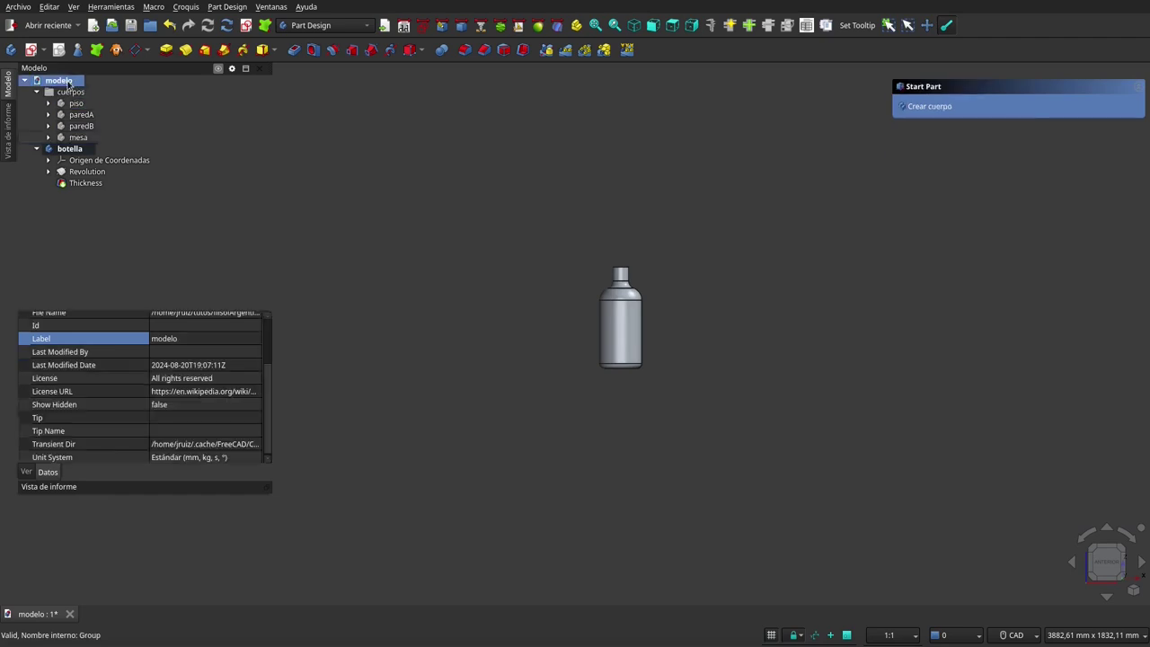
In a new body, revolve liquid sketch Sketch005 360° into Revolution001, a solid cylinder
click(13, 52)
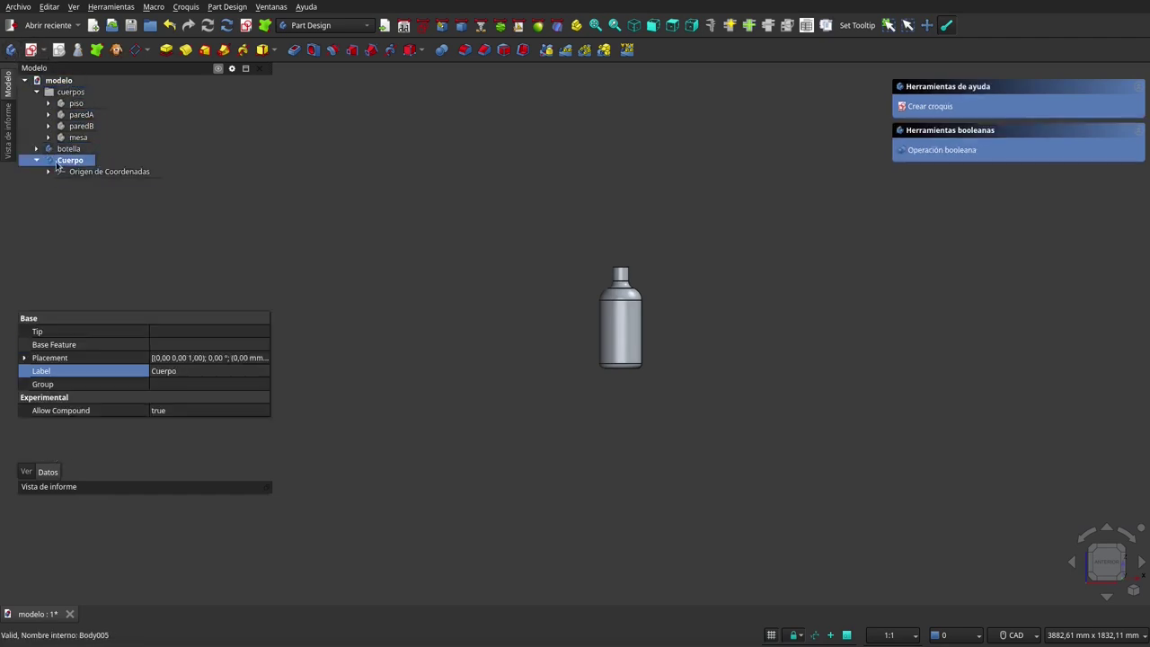
click(36, 148)
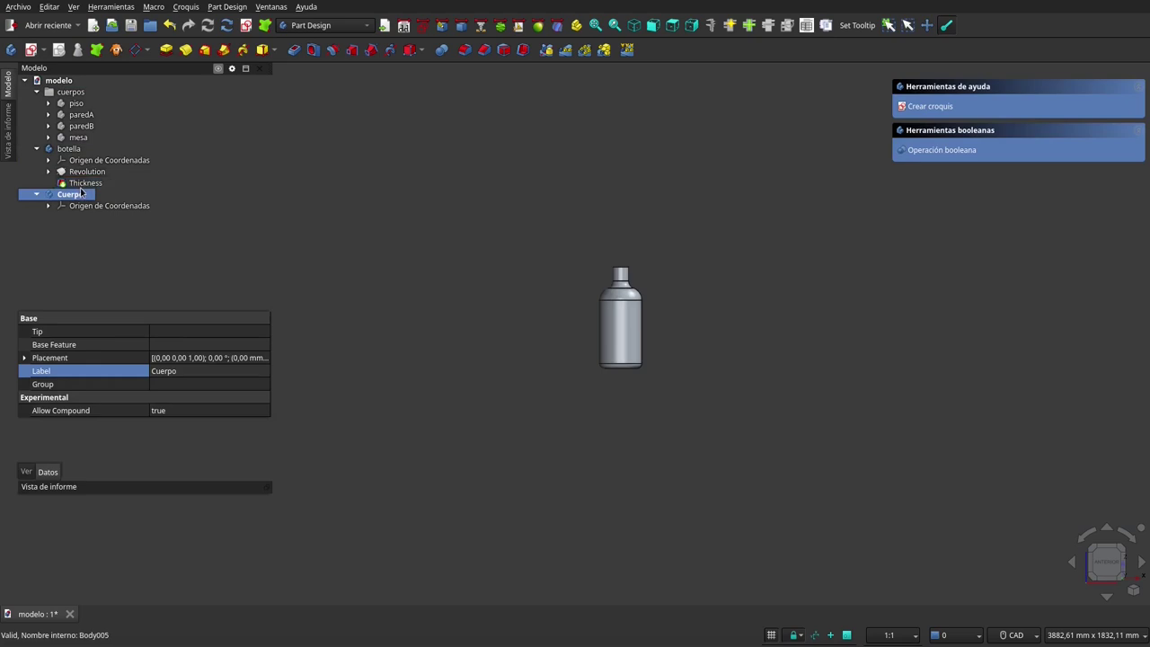
click(49, 171)
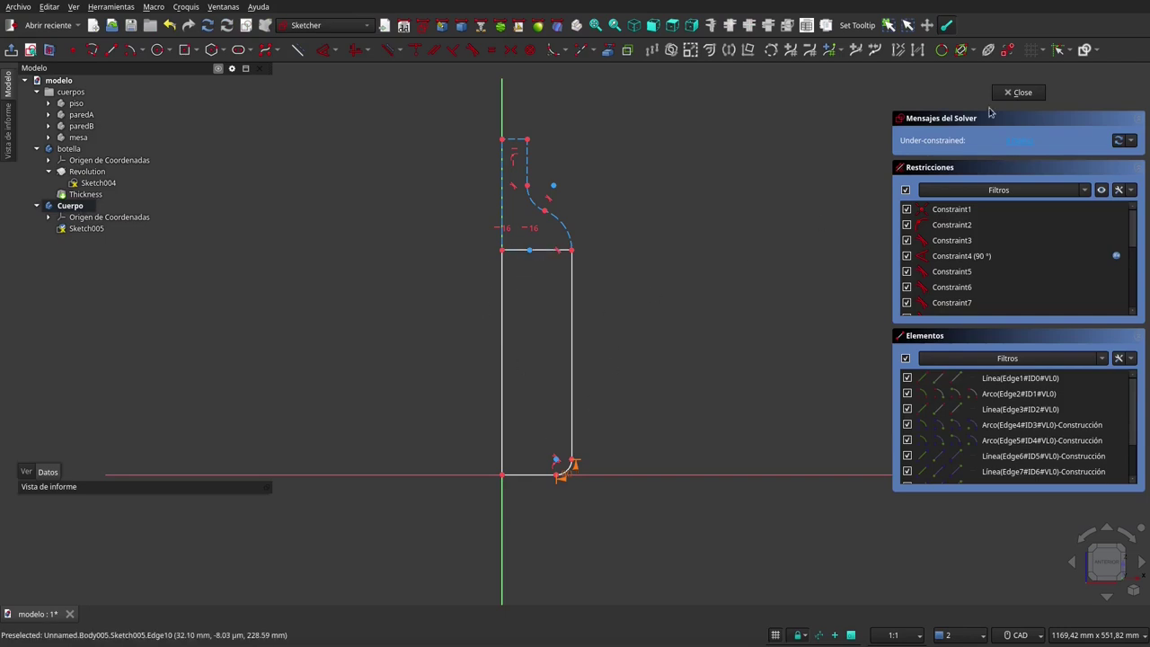
click(1033, 93)
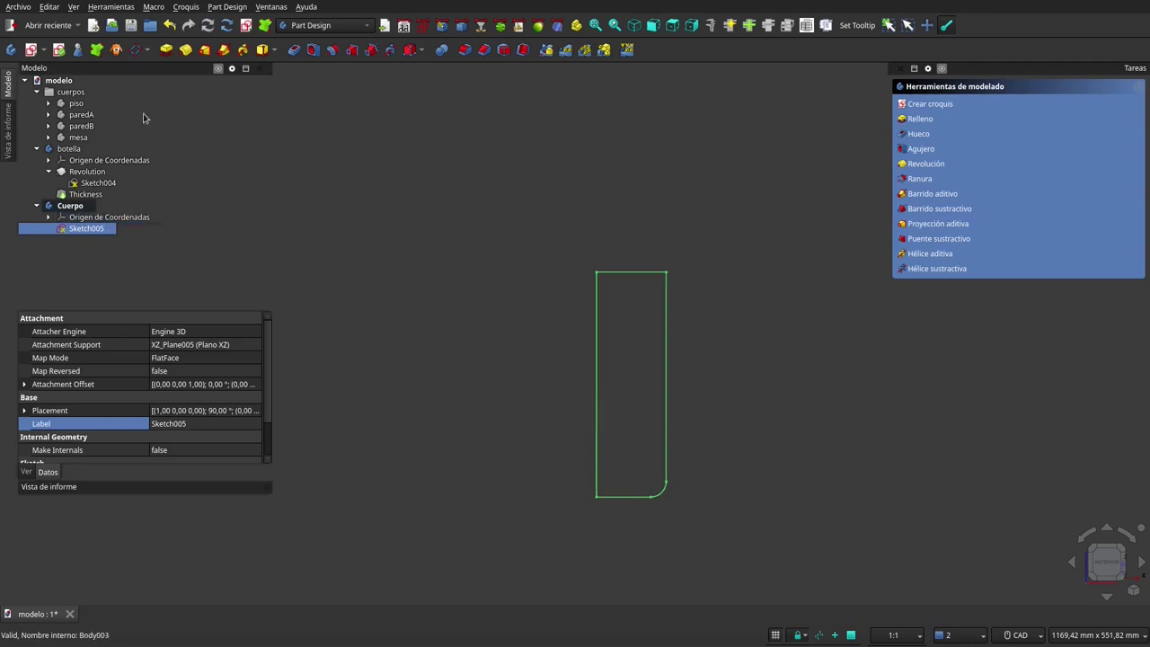
click(185, 50)
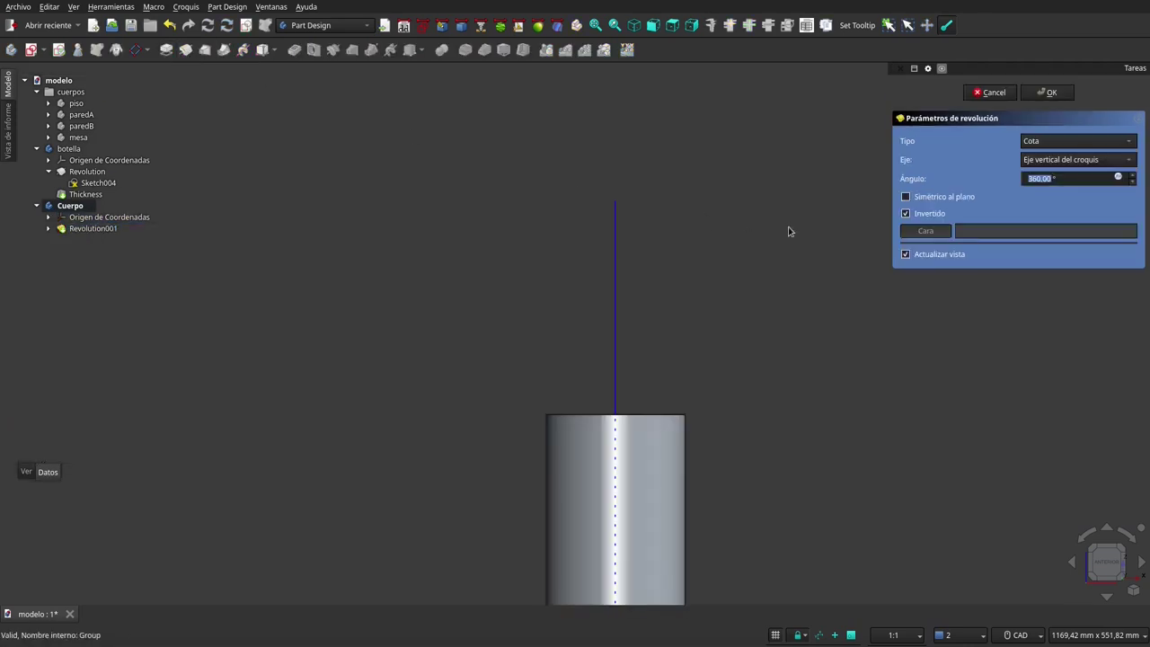
scroll(533, 291, down, 3)
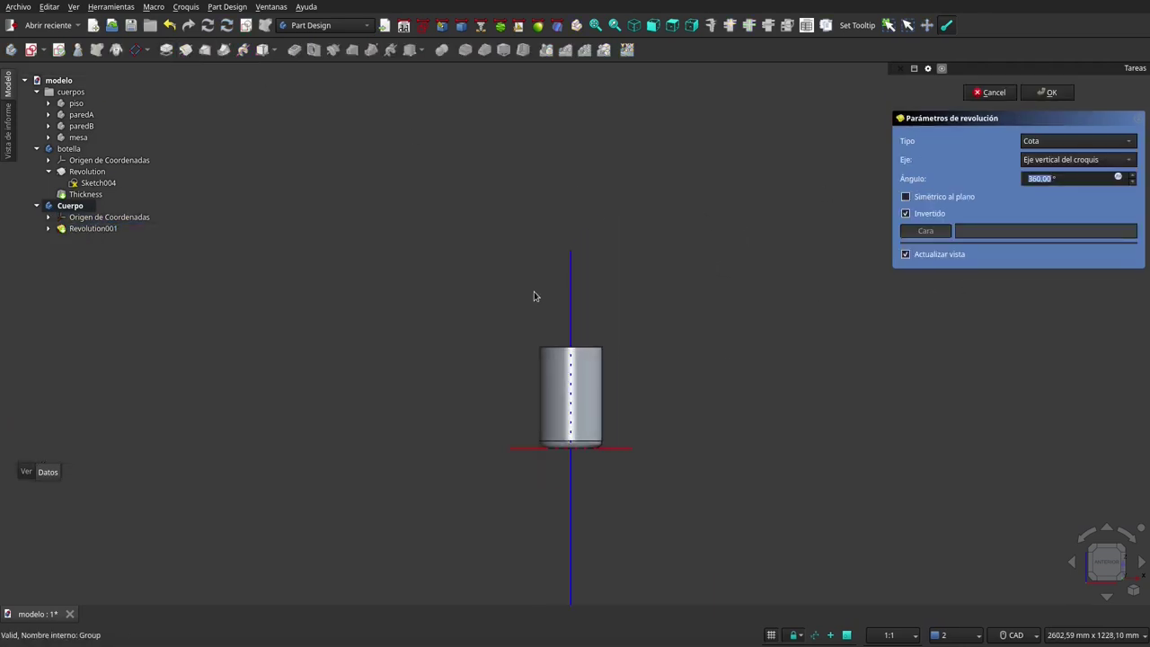
click(1049, 92)
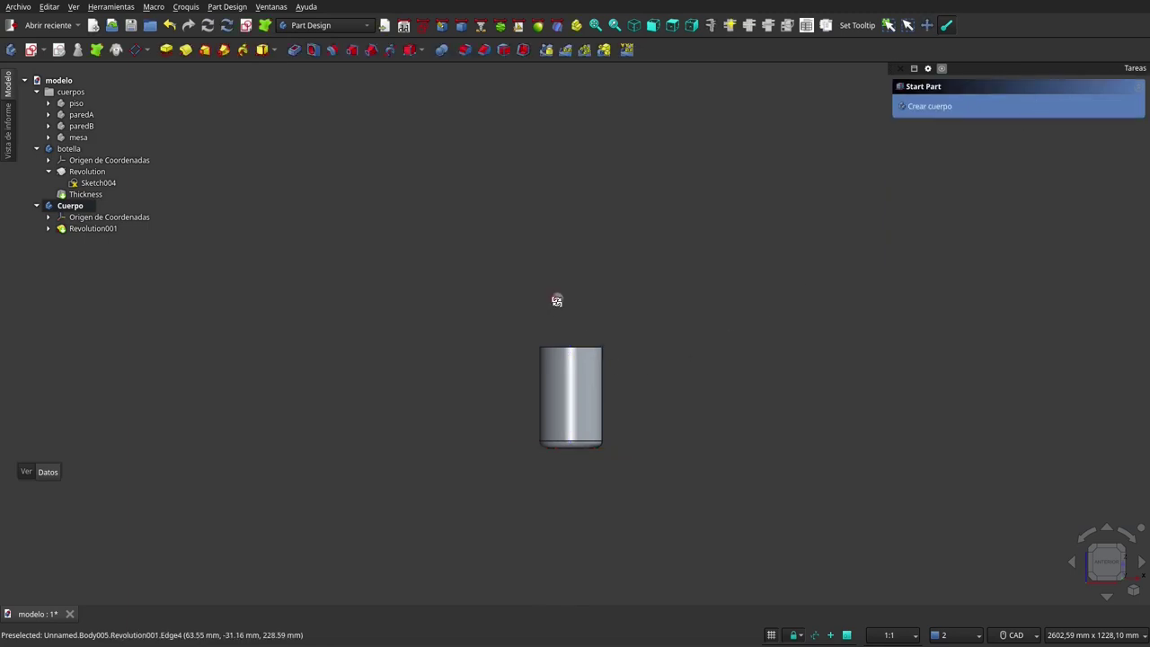
mouse_move(557, 298)
middle_down()
mouse_move(565, 348)
mouse_move(574, 321)
middle_up()
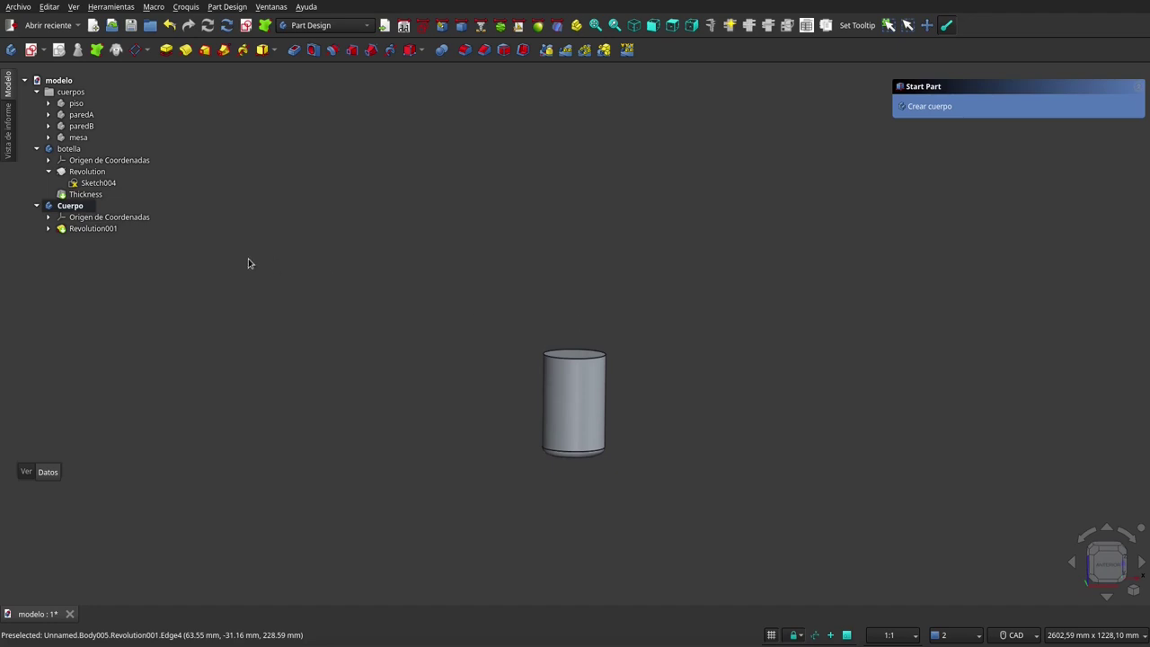
click(70, 206)
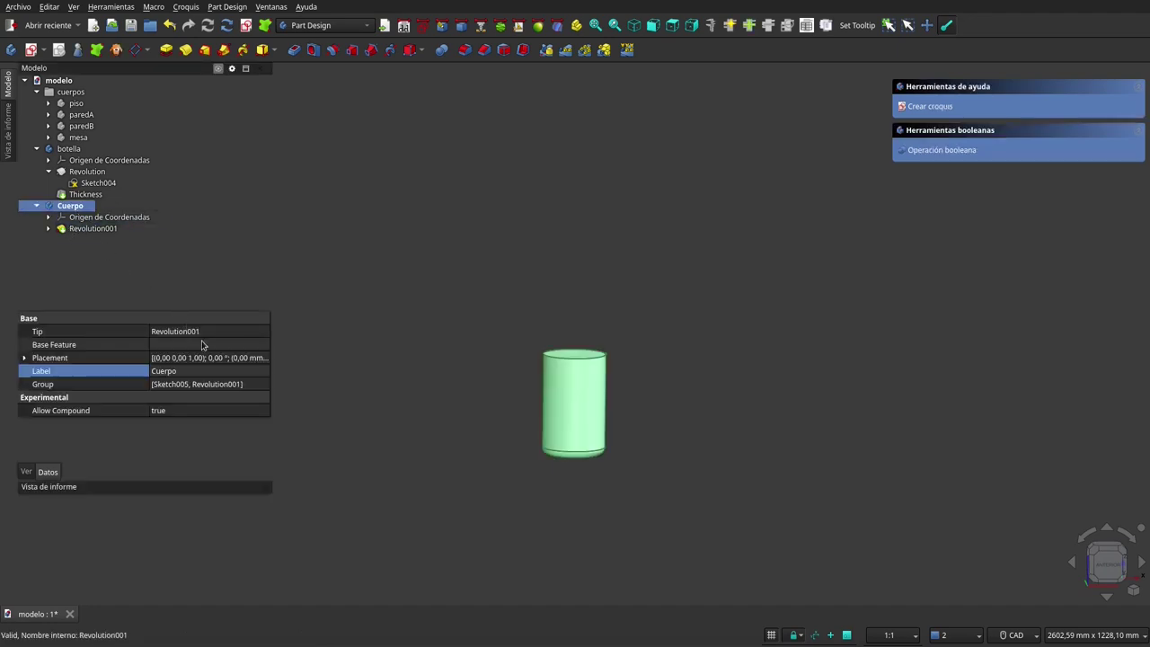
Rename the new cylinder body Cuerpo to 'liquido' and view it from above
click(195, 372)
text(li)
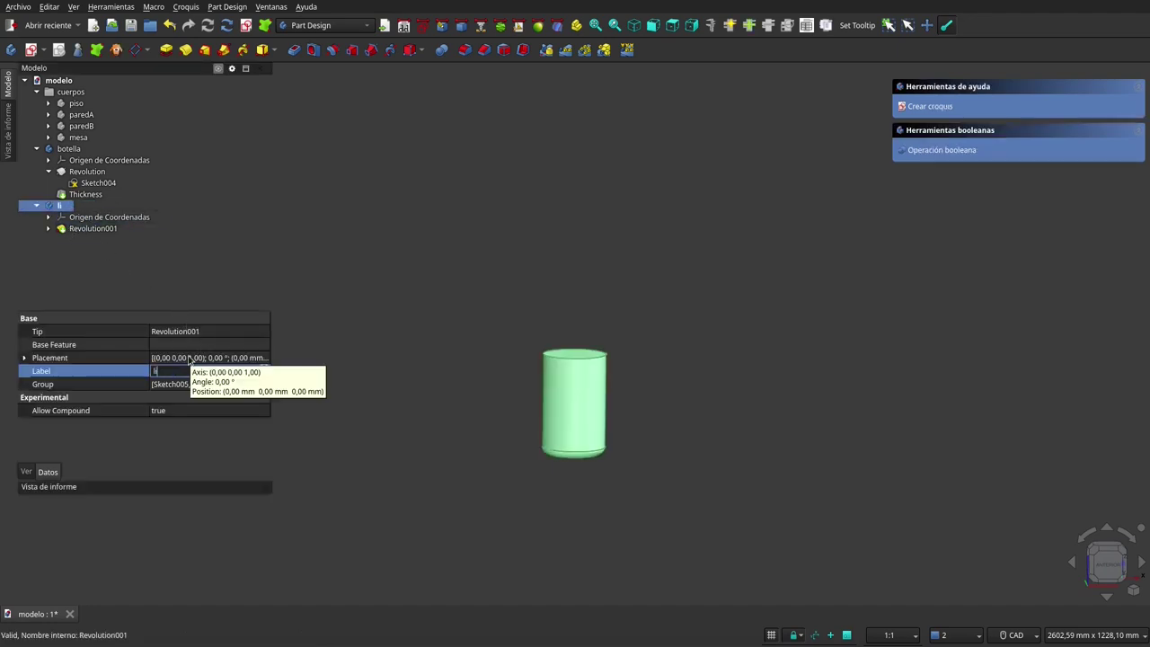
text(quido)
key(Return)
click(620, 302)
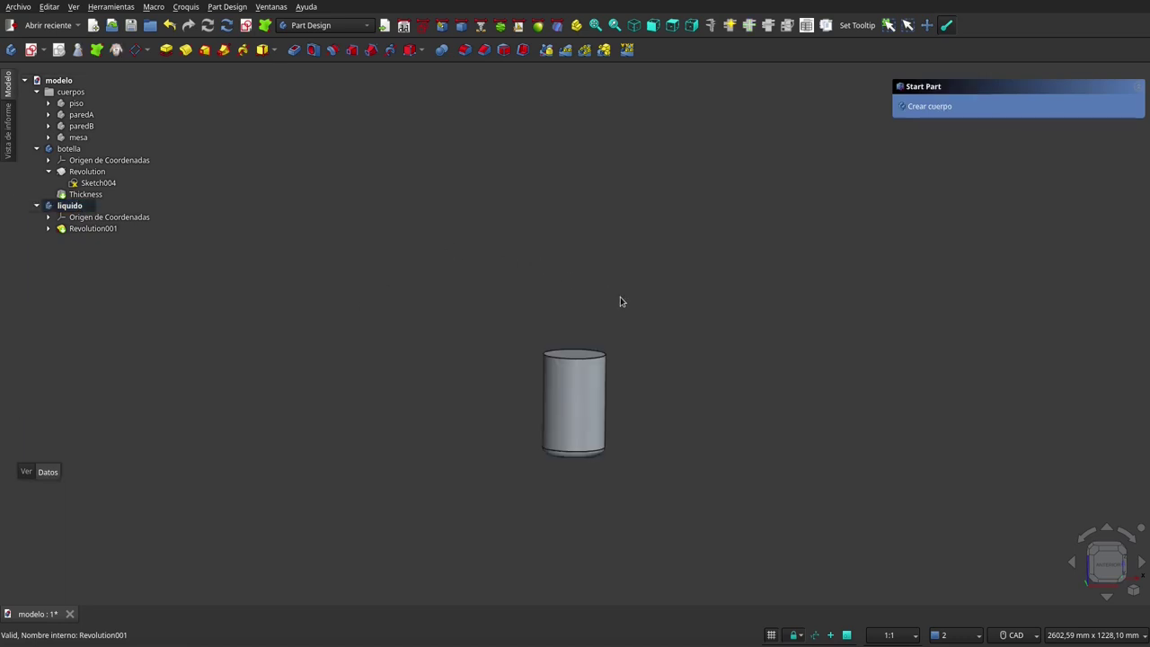
mouse_move(615, 268)
middle_down()
mouse_move(614, 333)
mouse_move(606, 282)
mouse_move(547, 303)
middle_up()
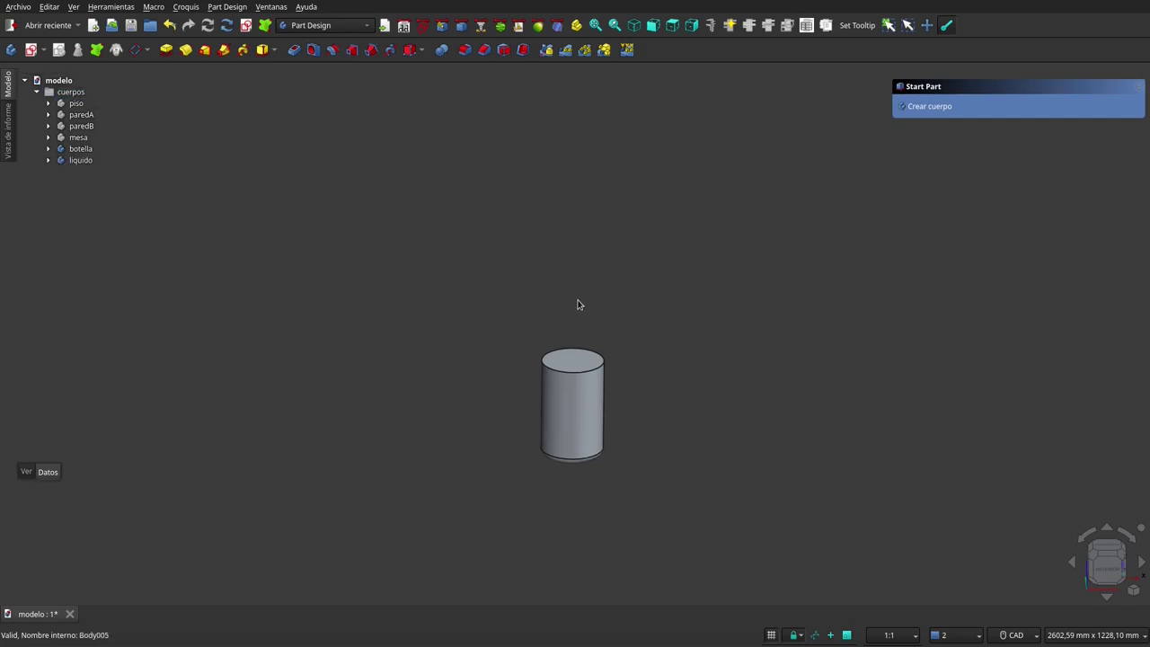
Show the cuerpos group so the floor and walls reappear around the table
click(81, 159)
click(479, 236)
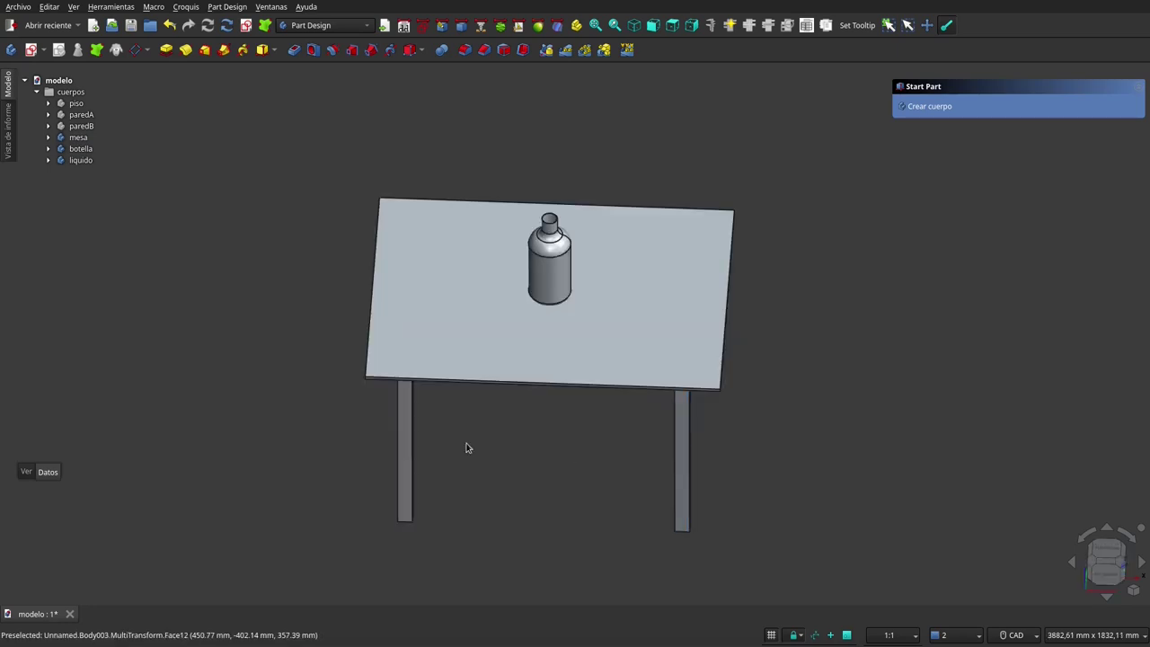
mouse_move(467, 440)
middle_down()
mouse_move(475, 395)
mouse_move(398, 426)
middle_up()
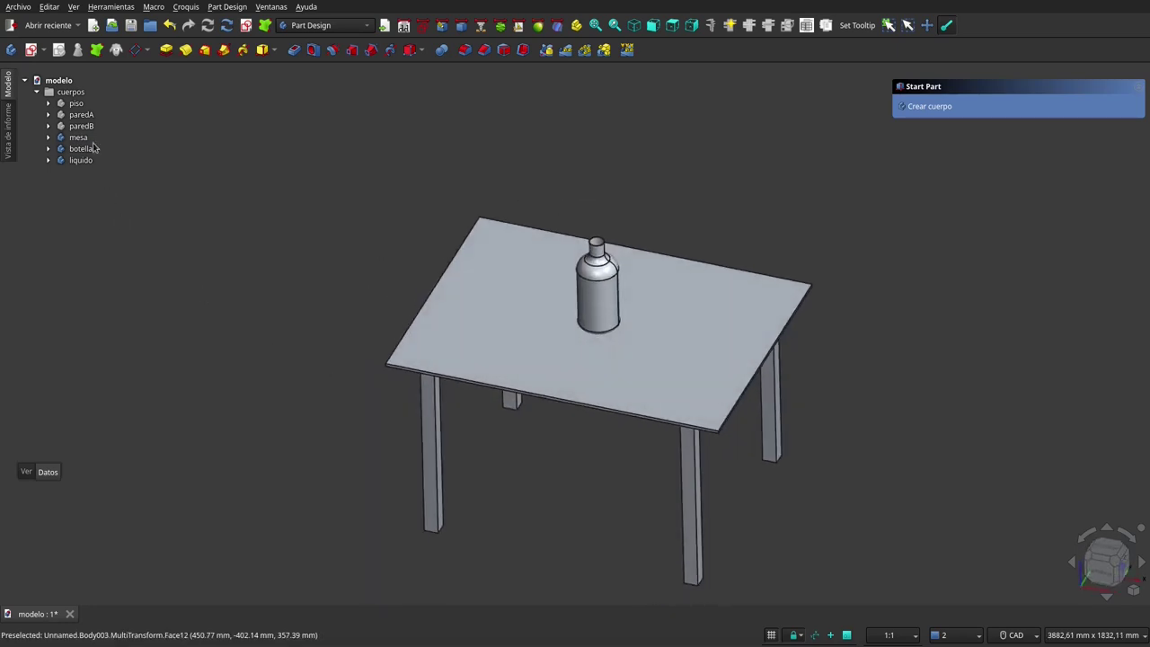
click(79, 114)
click(71, 92)
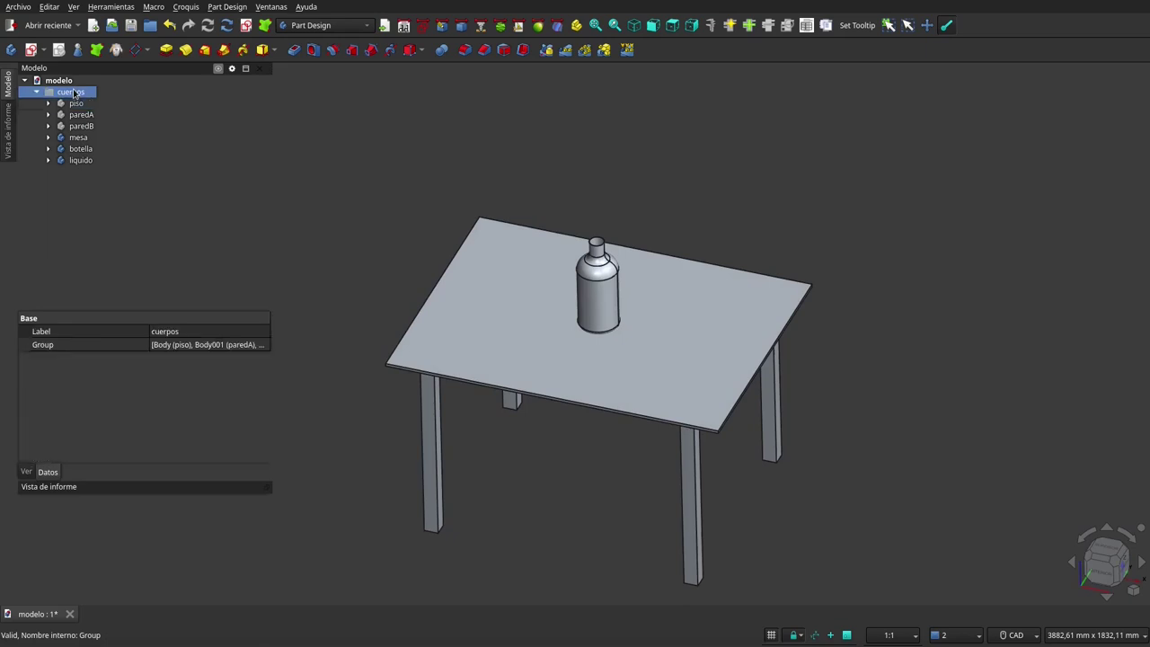
key(space)
scroll(552, 243, down, 5)
scroll(551, 243, down, 2)
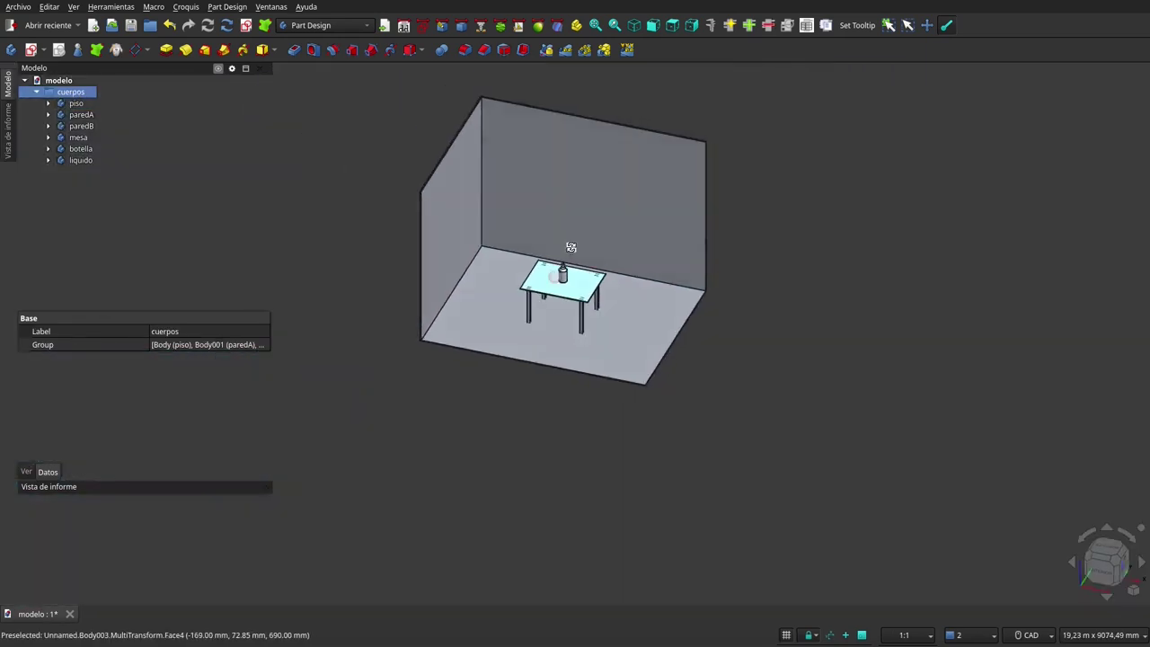
mouse_move(552, 243)
middle_down()
mouse_move(581, 180)
mouse_move(575, 249)
mouse_move(533, 277)
mouse_move(552, 269)
mouse_move(555, 247)
middle_up()
scroll(673, 225, up, 2)
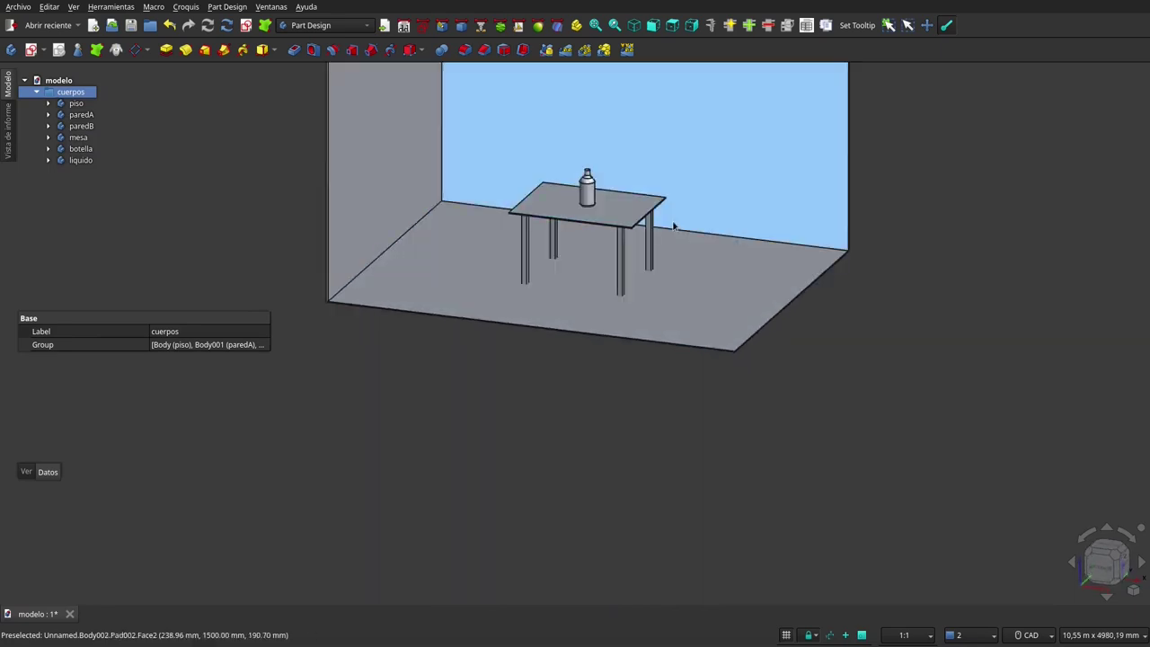
scroll(678, 252, down, 2)
scroll(677, 251, down, 2)
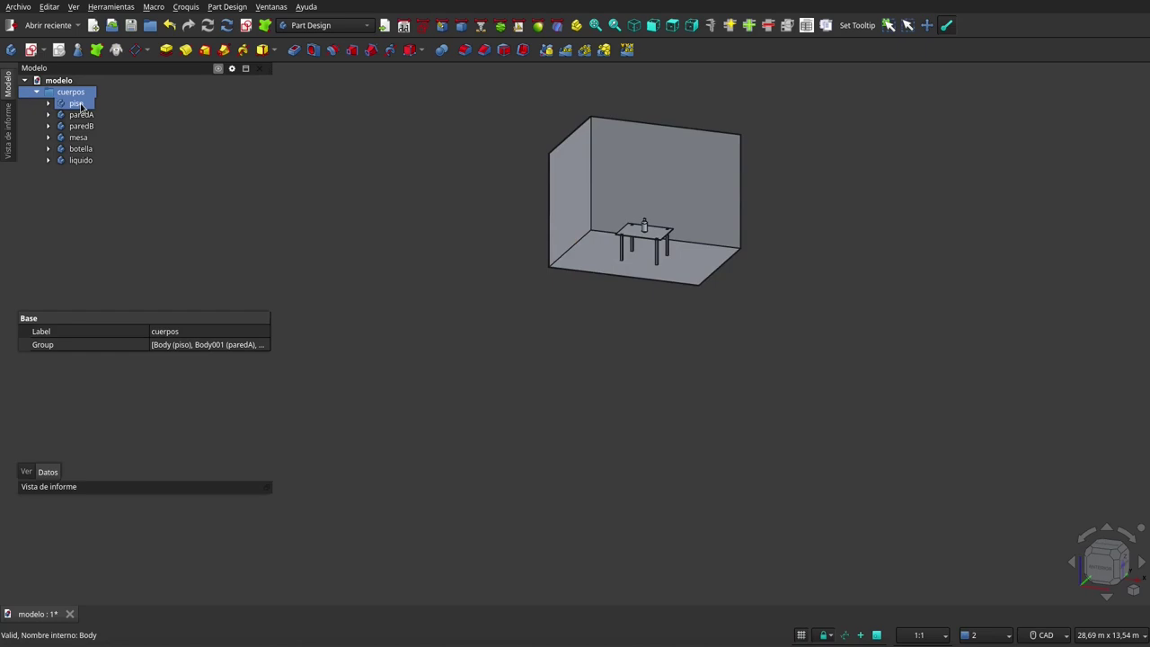
Give the piso floor body an orange shape appearance
click(79, 105)
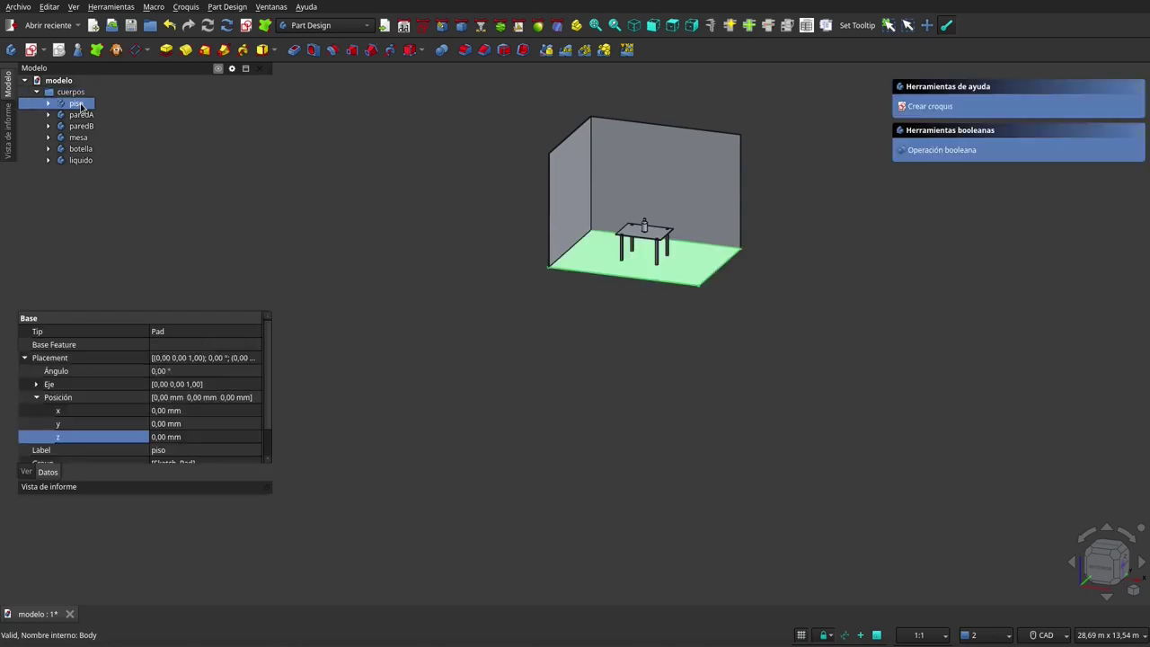
click(24, 475)
click(160, 458)
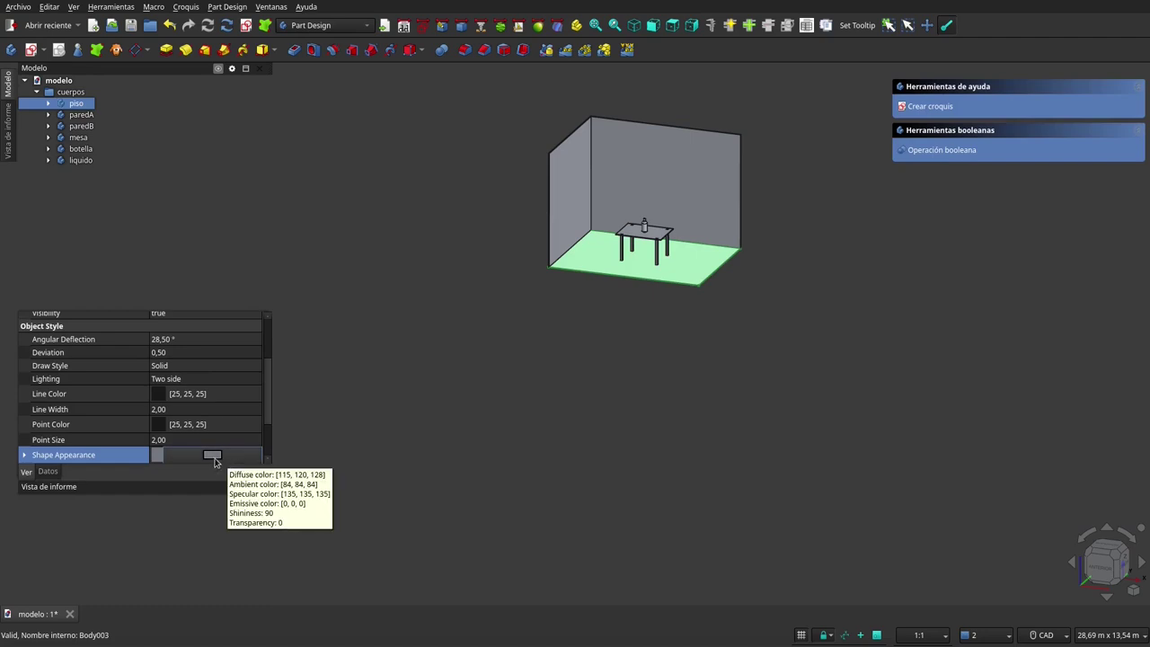
click(214, 458)
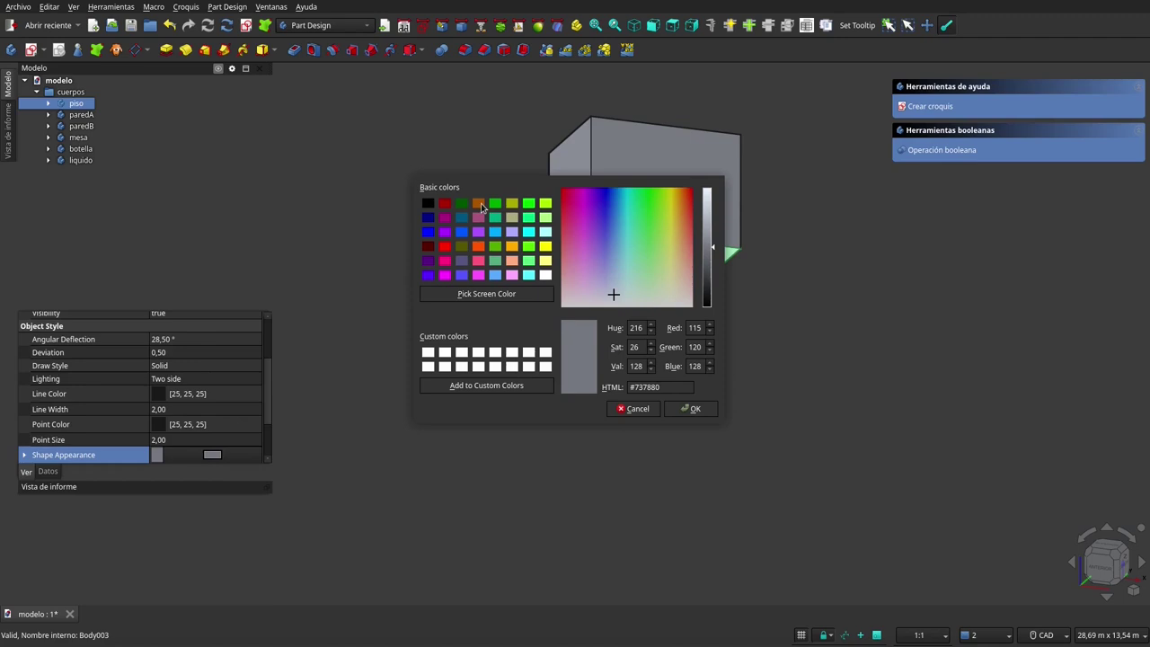
click(479, 203)
click(691, 408)
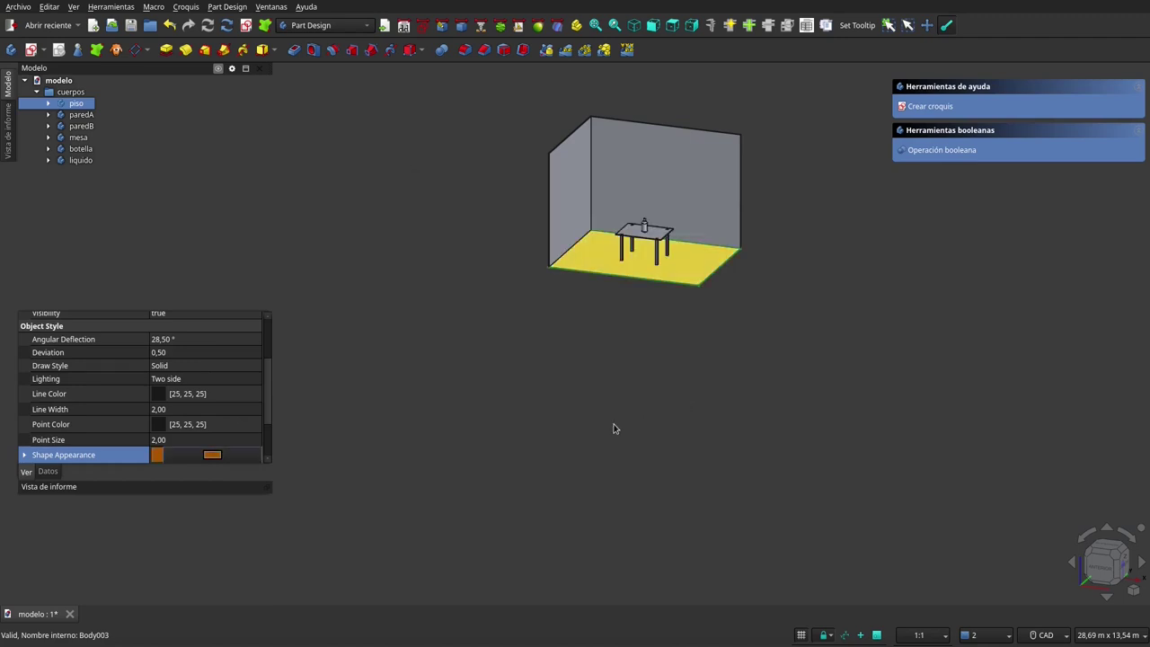
click(619, 351)
Orbit and zoom around the coloured room in isometric view to inspect the scene
scroll(614, 339, down, 2)
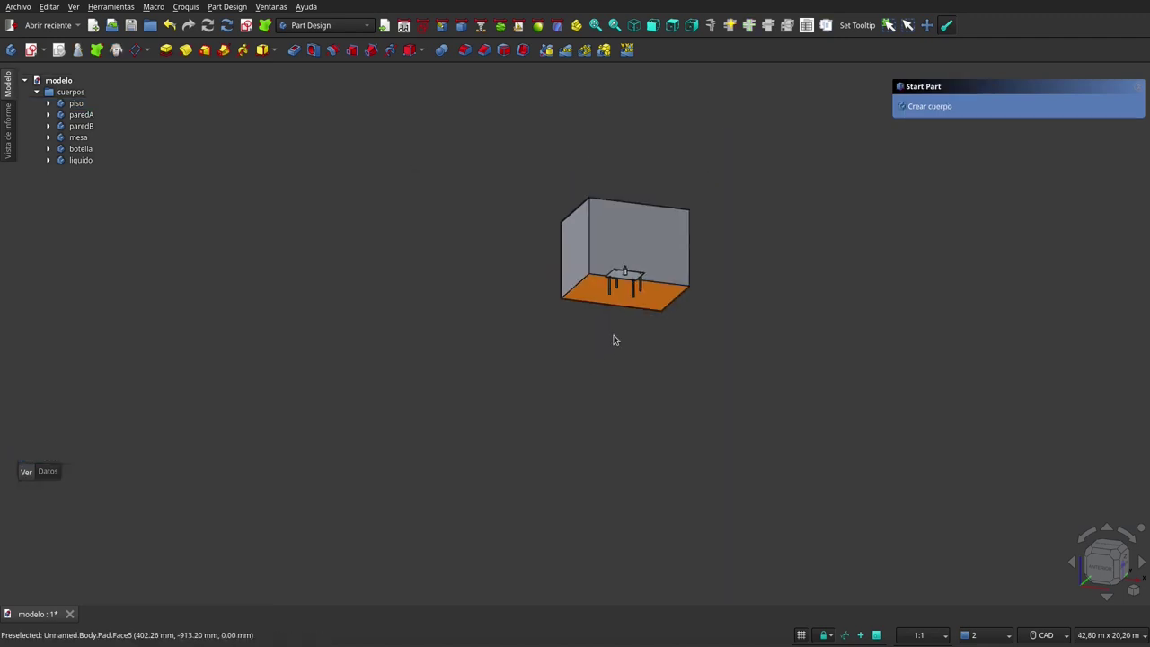
middle_drag(614, 339, 608, 377)
scroll(518, 225, up, 3)
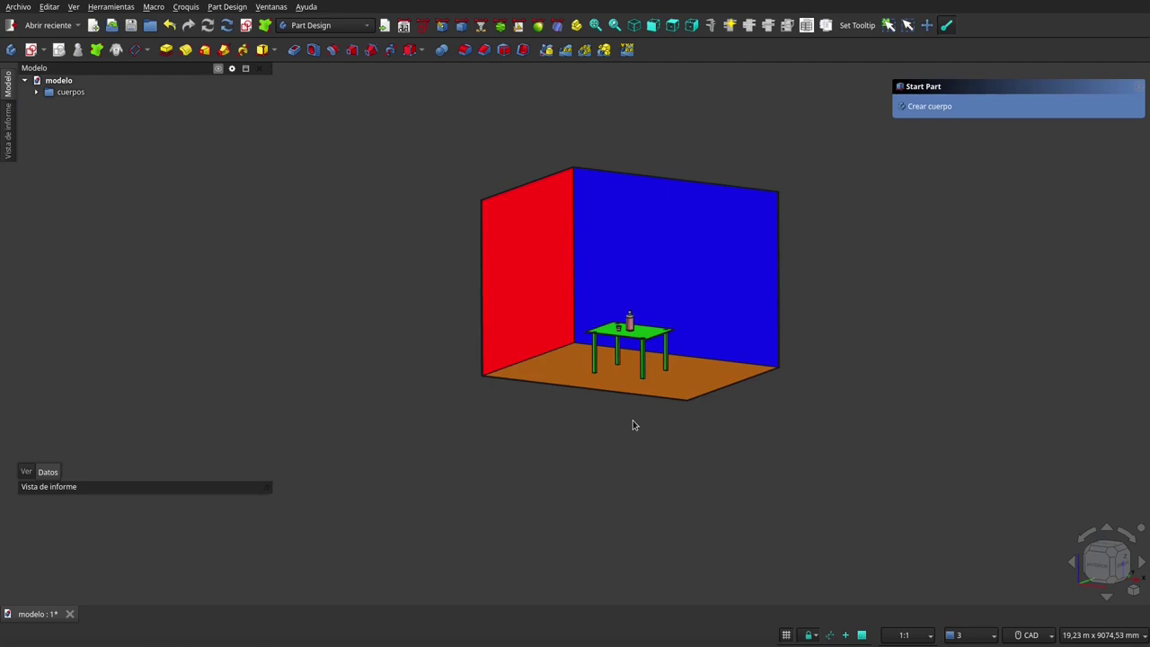
scroll(683, 280, up, 2)
scroll(677, 278, up, 1)
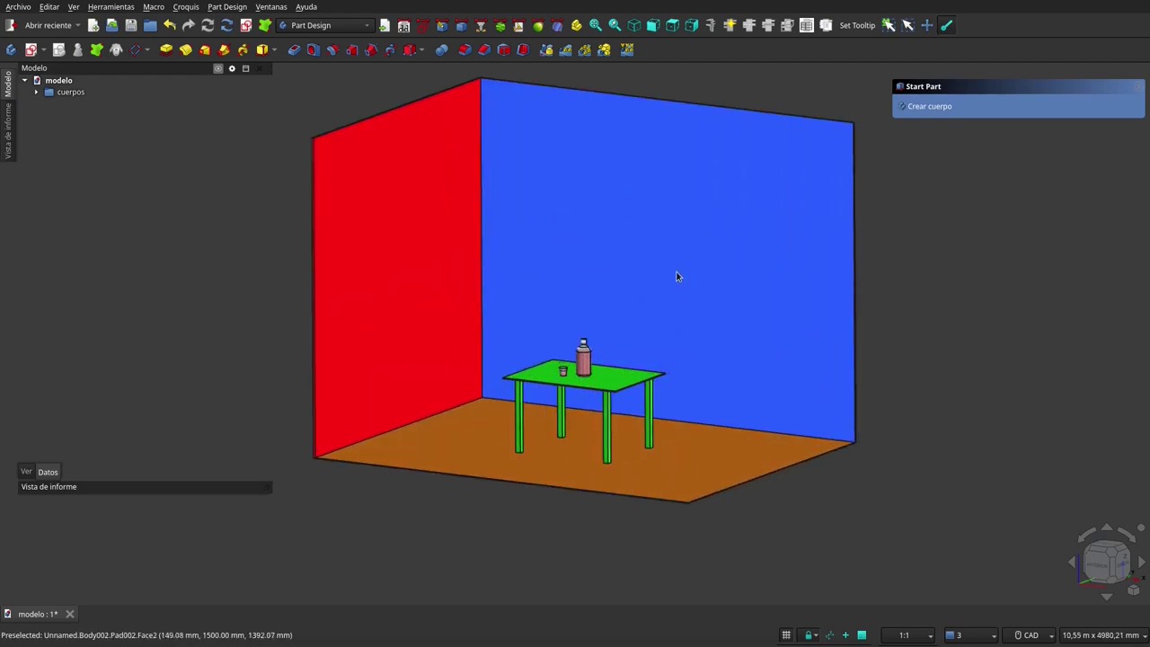
key(0)
scroll(619, 361, down, 2)
scroll(587, 355, up, 5)
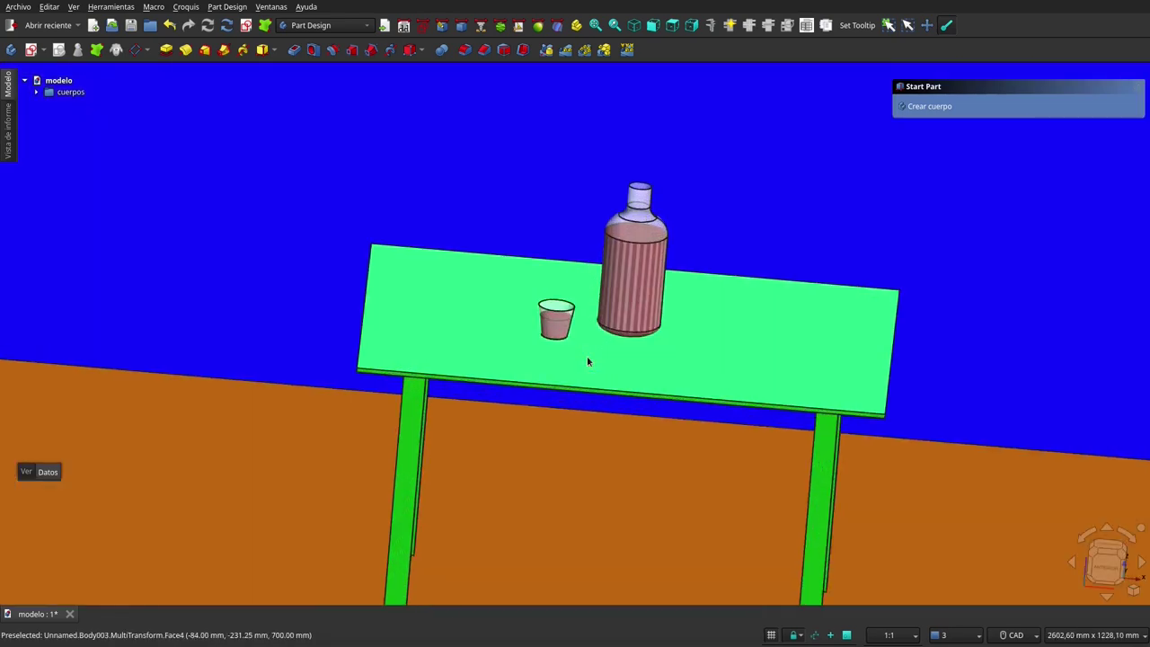
scroll(587, 355, up, 2)
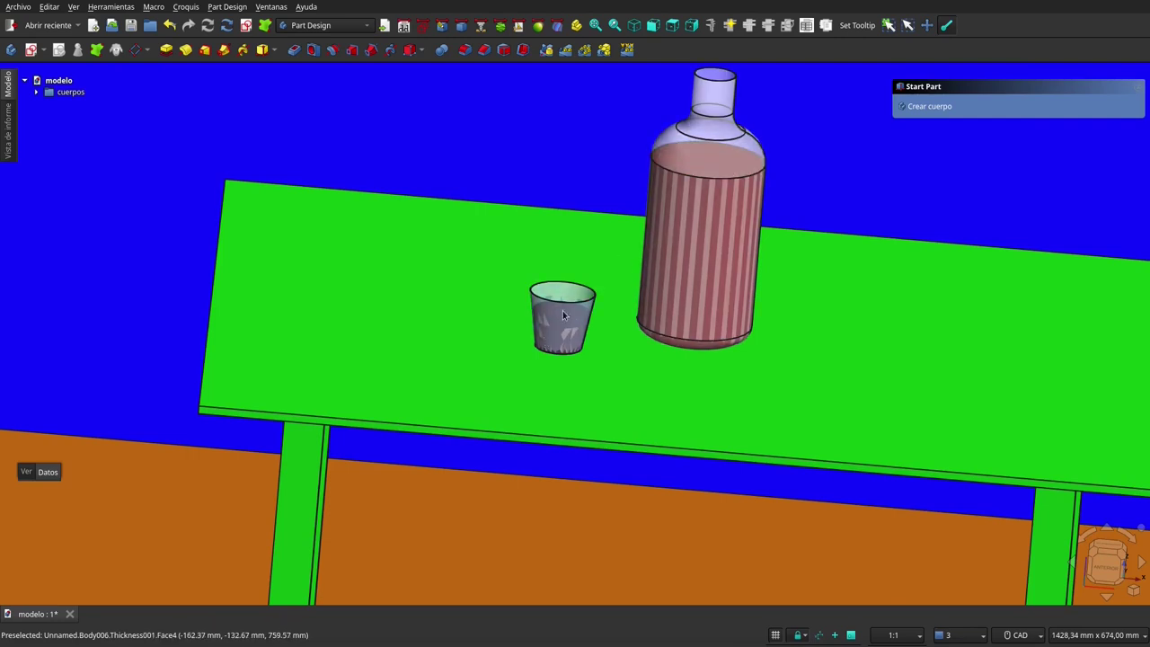
scroll(562, 314, down, 4)
scroll(562, 314, down, 1)
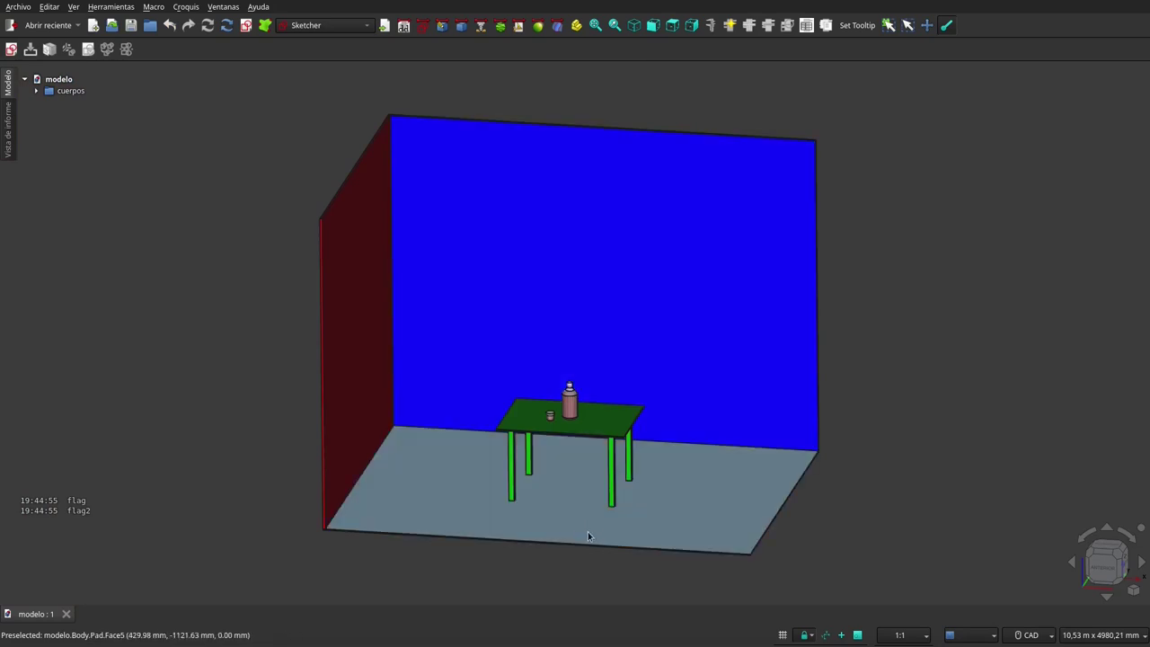
scroll(562, 539, up, 2)
scroll(562, 538, up, 2)
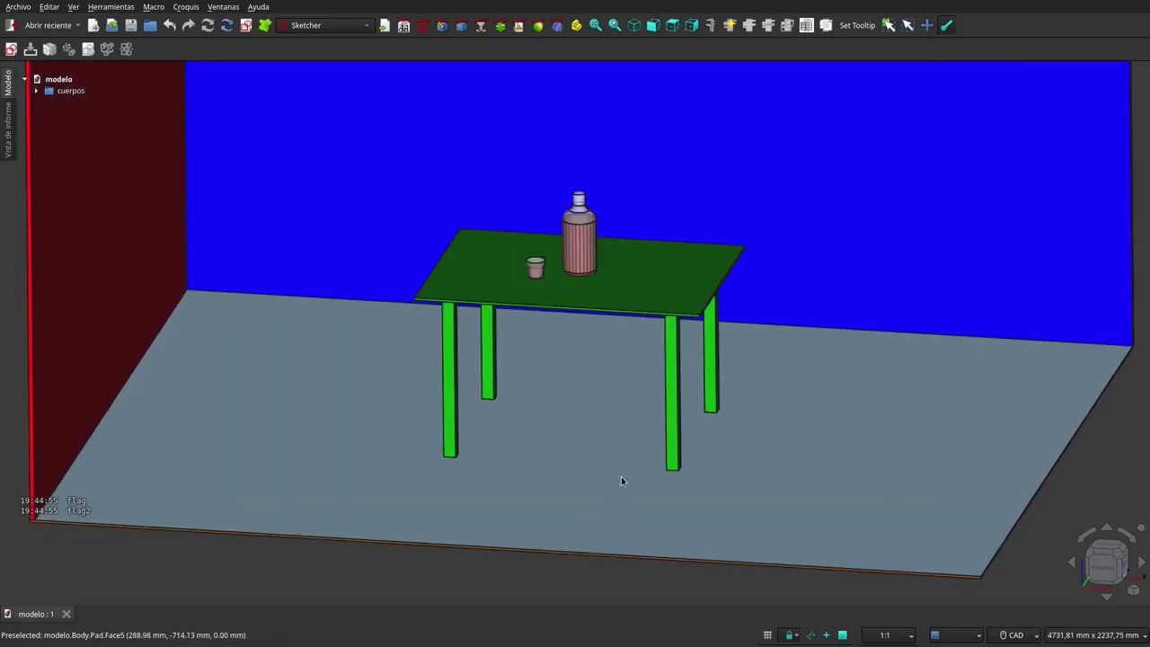
scroll(637, 442, down, 1)
scroll(637, 442, down, 1)
scroll(637, 442, up, 1)
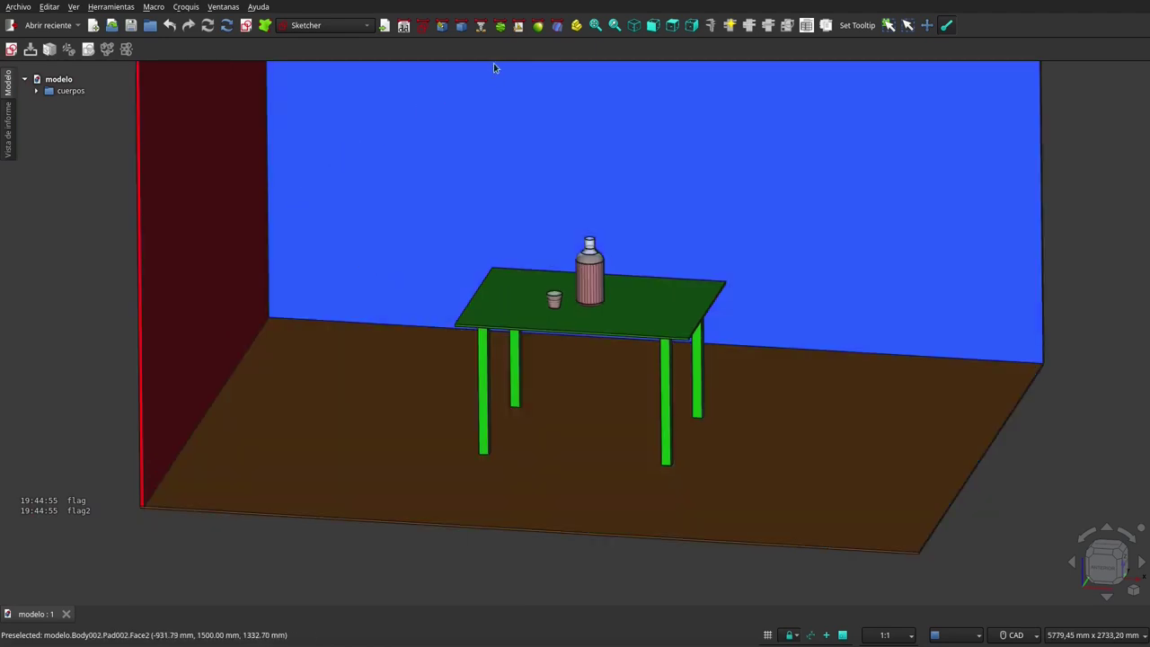
Switch to the Render workbench and perspective projection, zooming in on the table
click(538, 26)
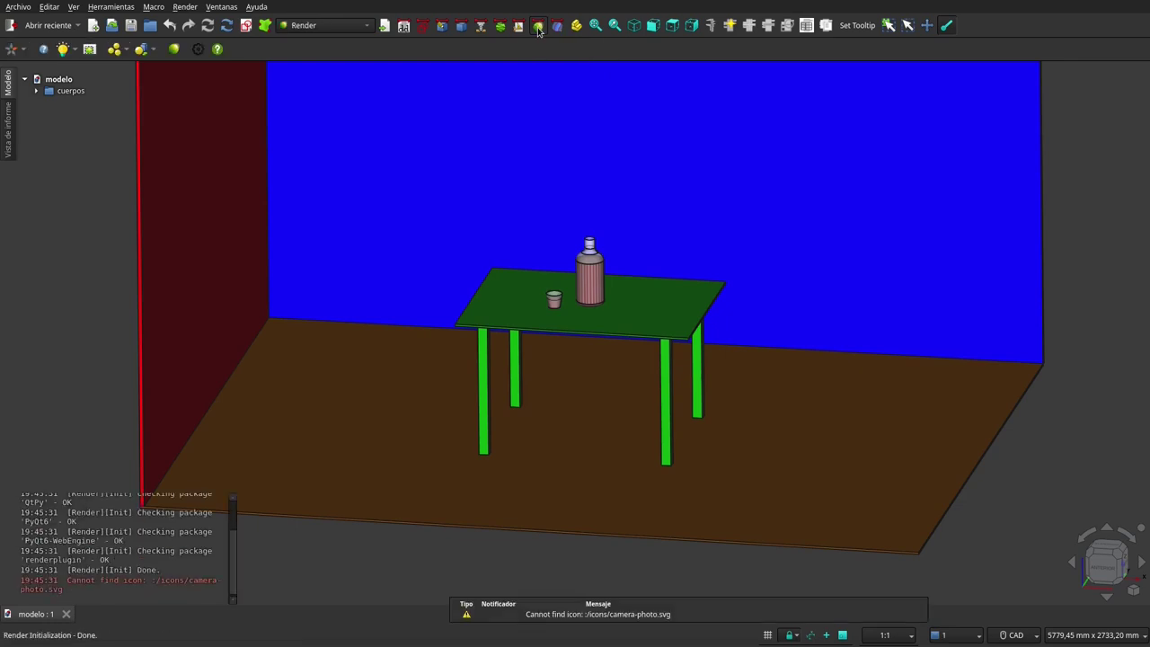
click(74, 7)
click(92, 52)
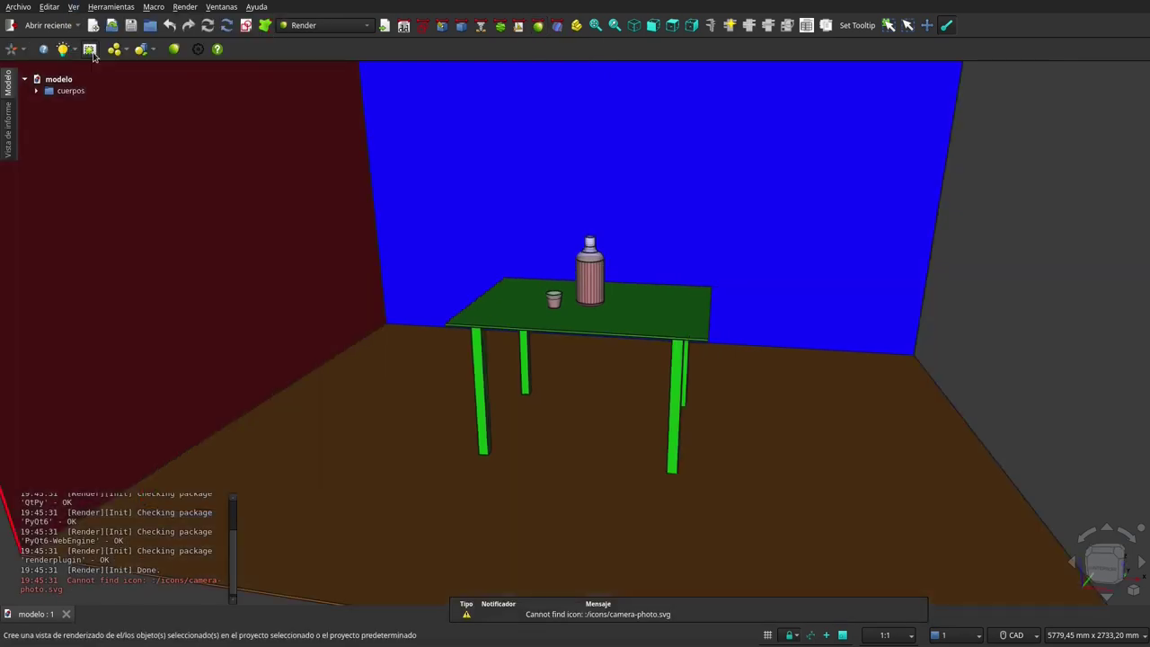
scroll(724, 267, down, 2)
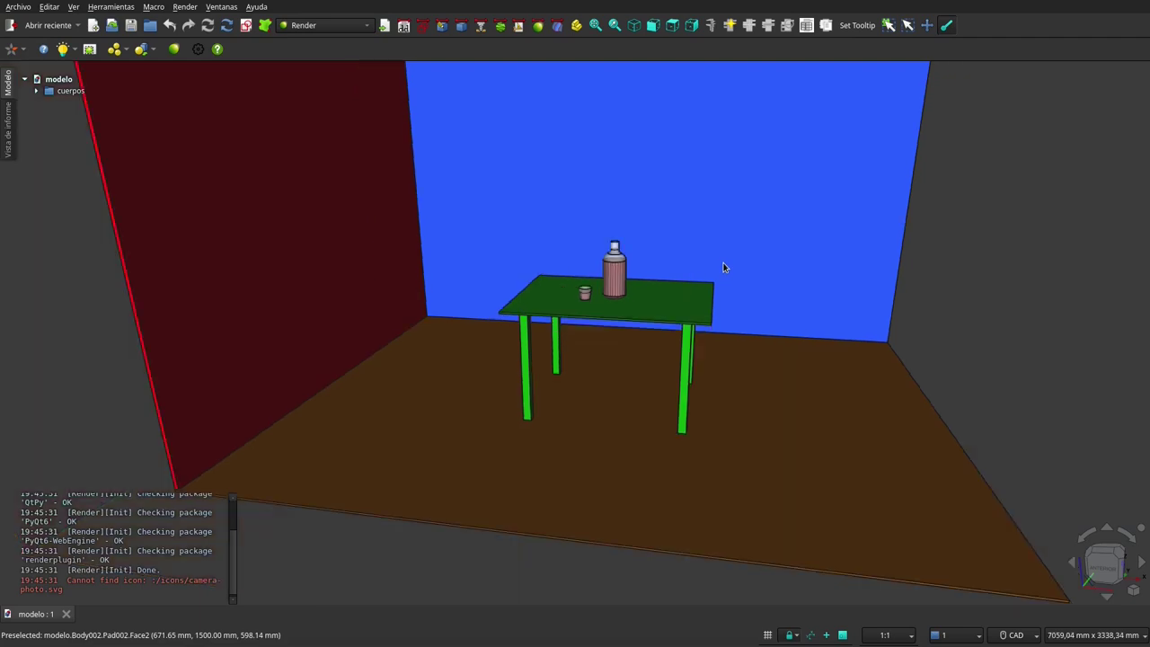
scroll(586, 266, up, 5)
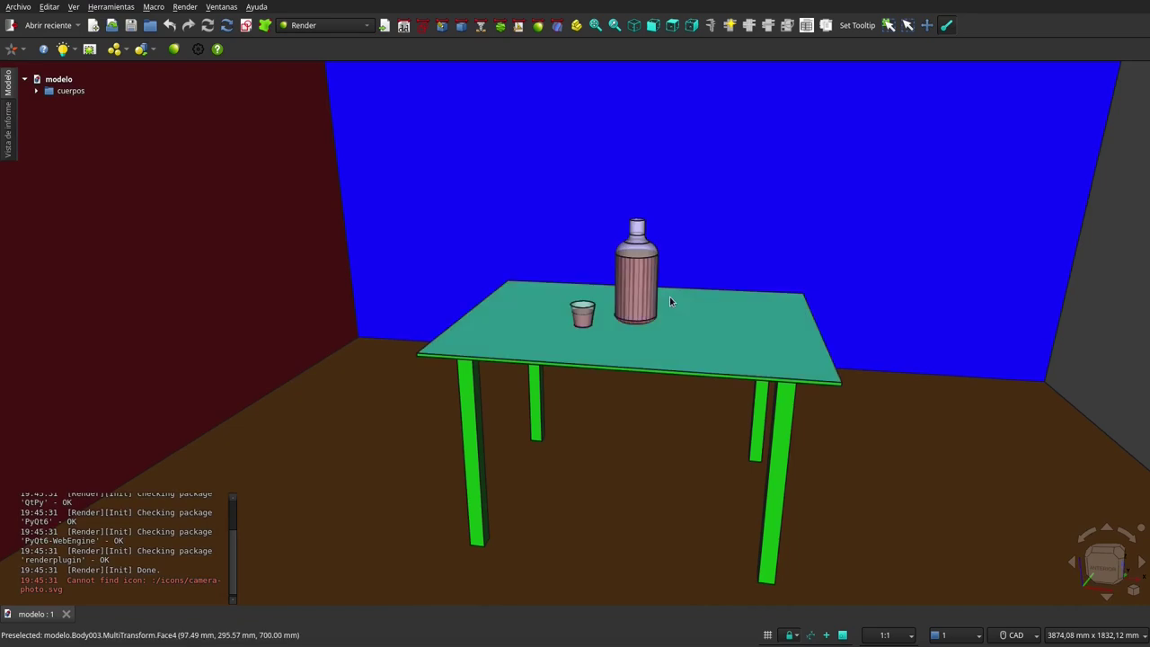
scroll(669, 297, up, 3)
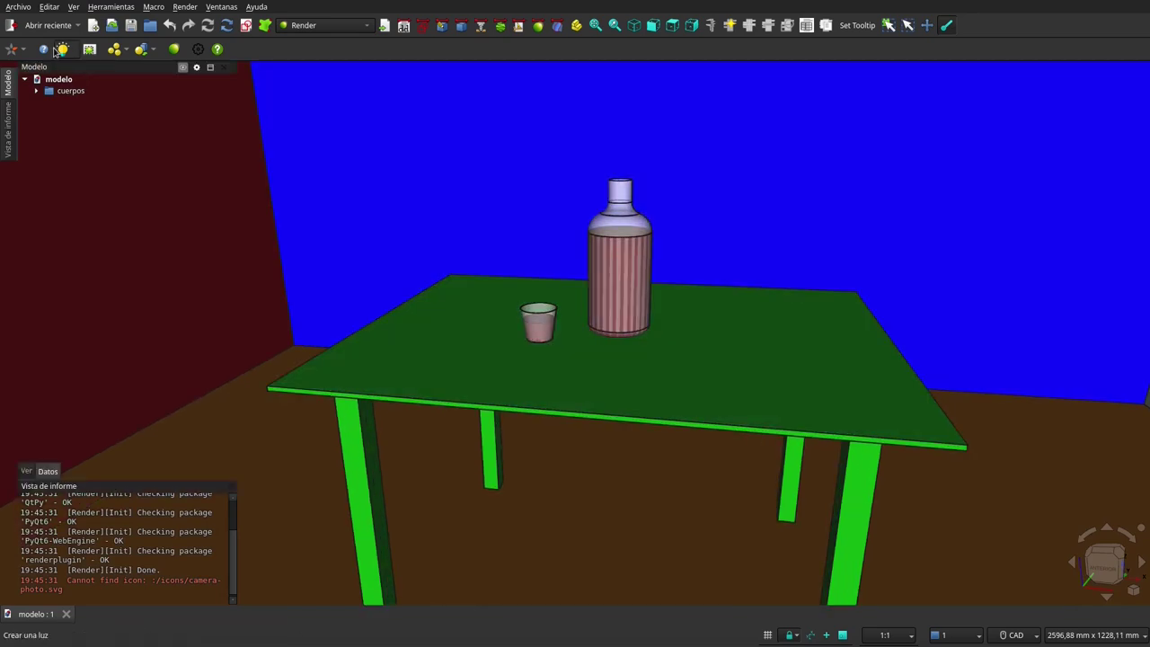
Add a Camera and set it to match the current view
click(42, 49)
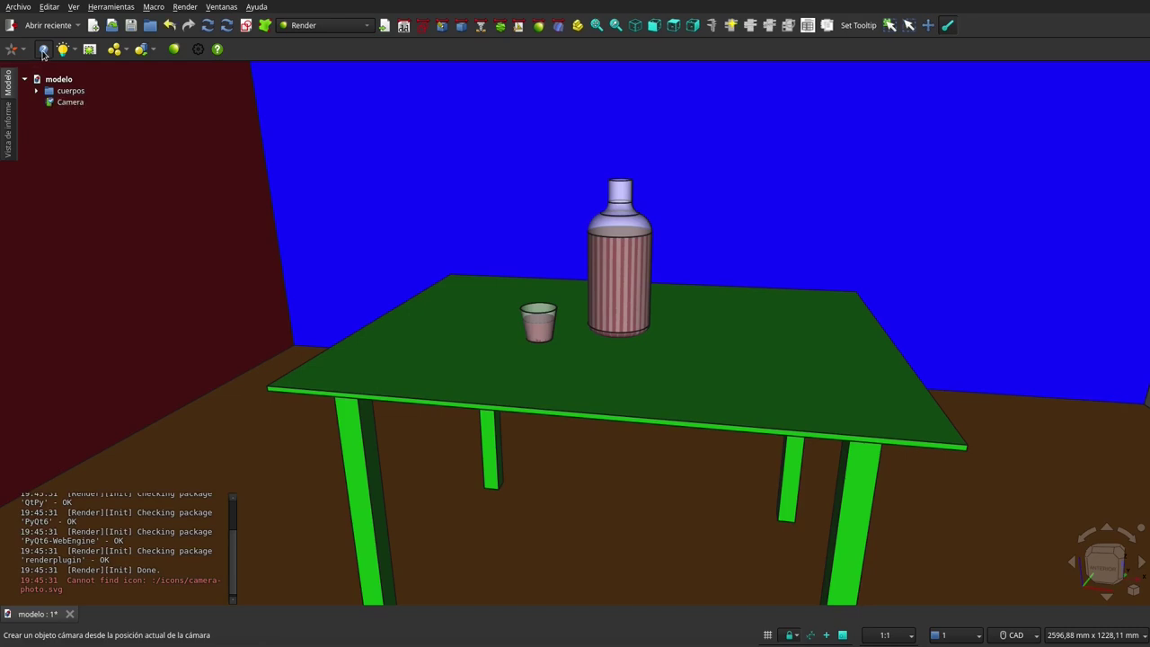
click(74, 104)
right_click(73, 104)
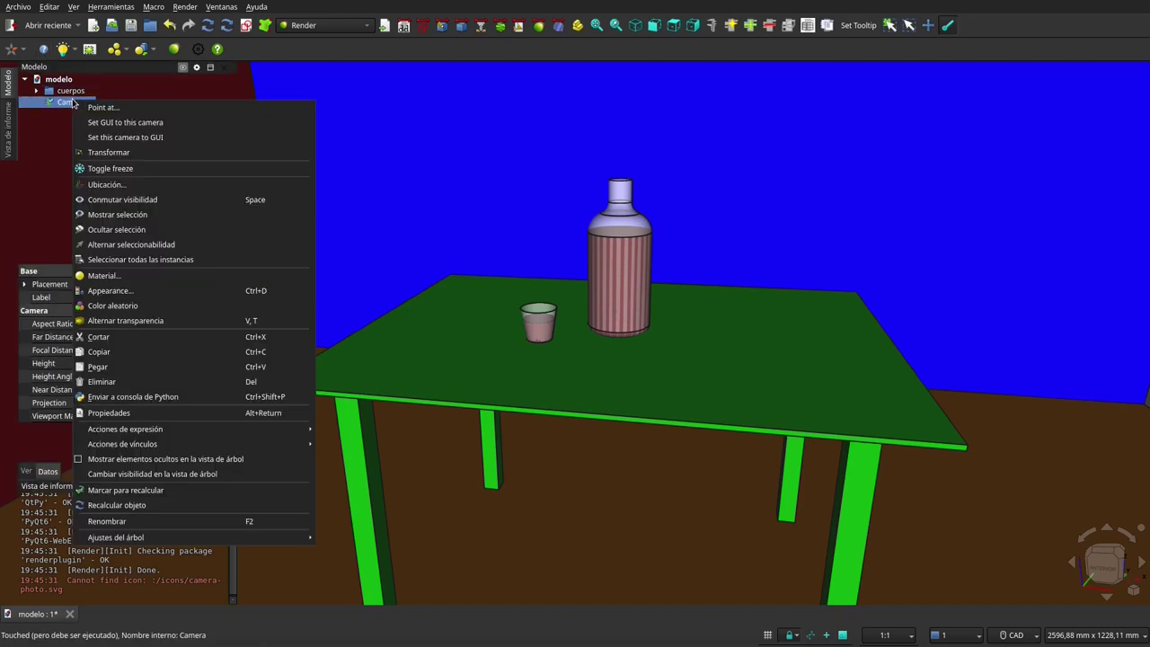
click(124, 137)
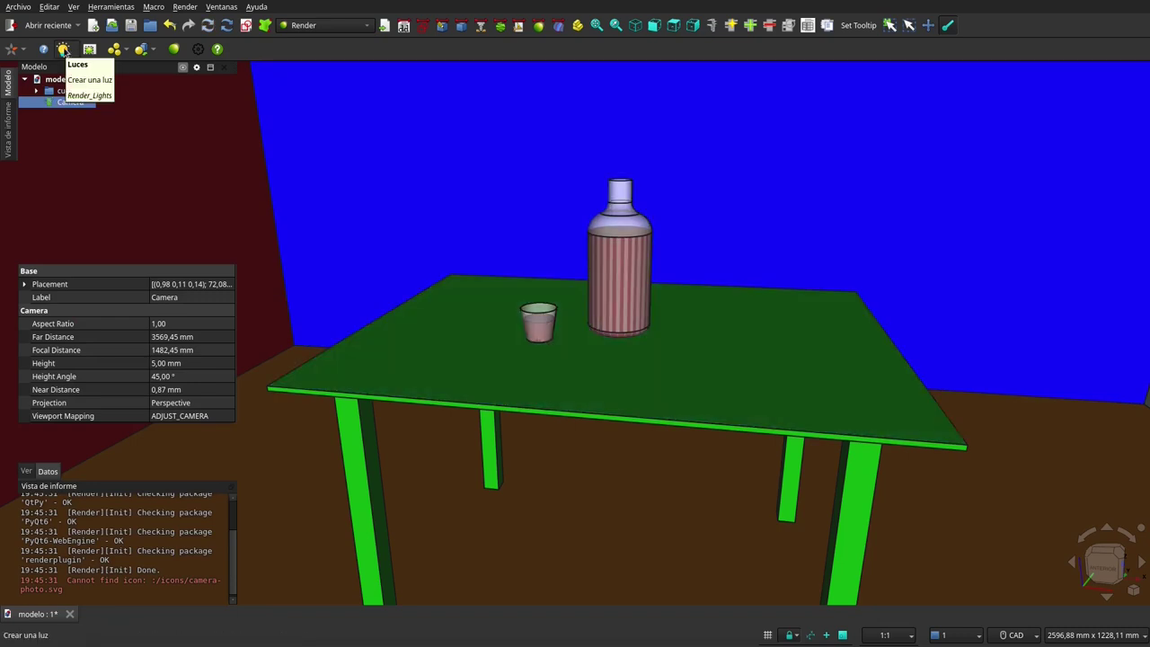
Add a 'Luz de cielo soleado' SunskyLight from the Lights dropdown
click(63, 50)
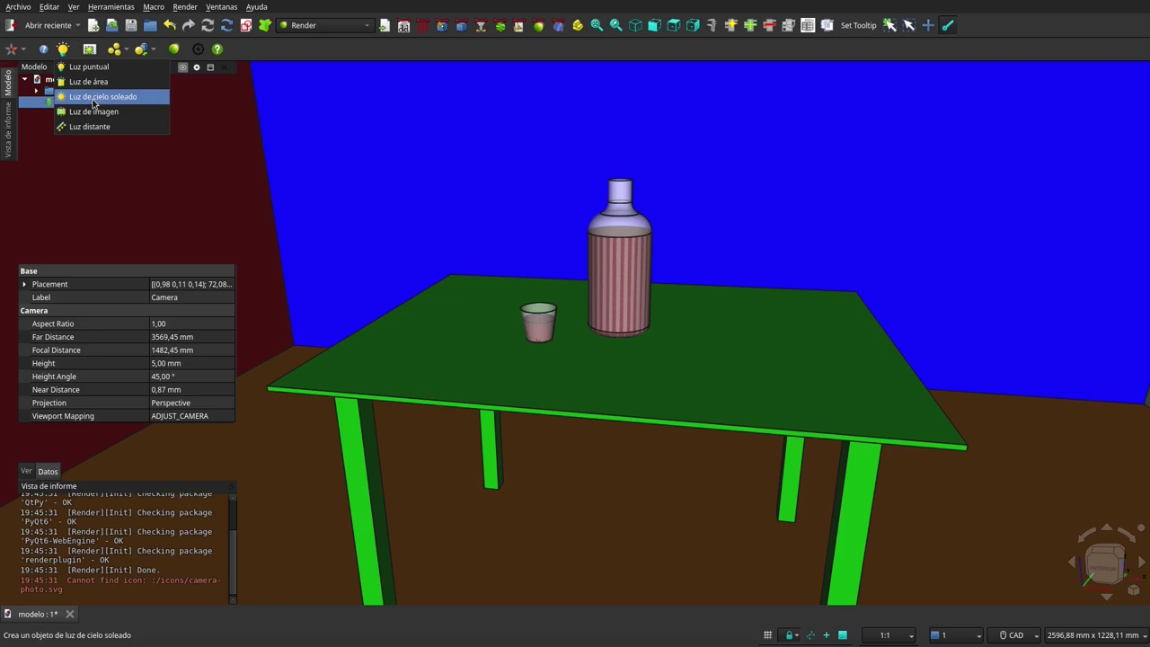
click(93, 97)
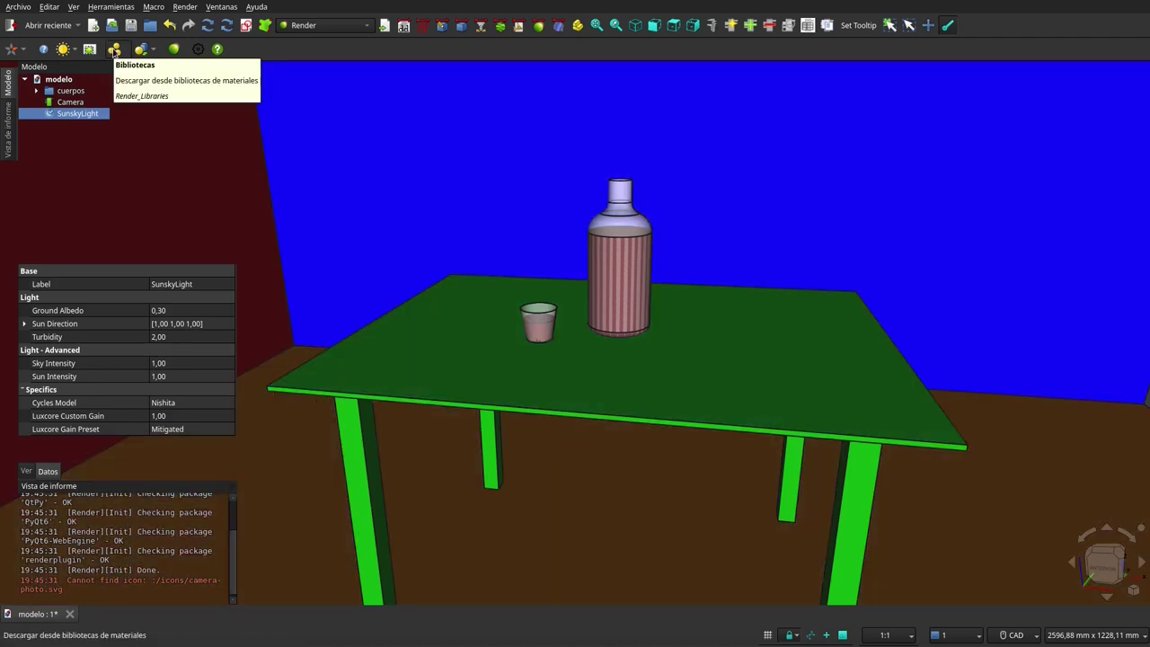
Create a render material named piso from the GreenMarble preset
click(139, 49)
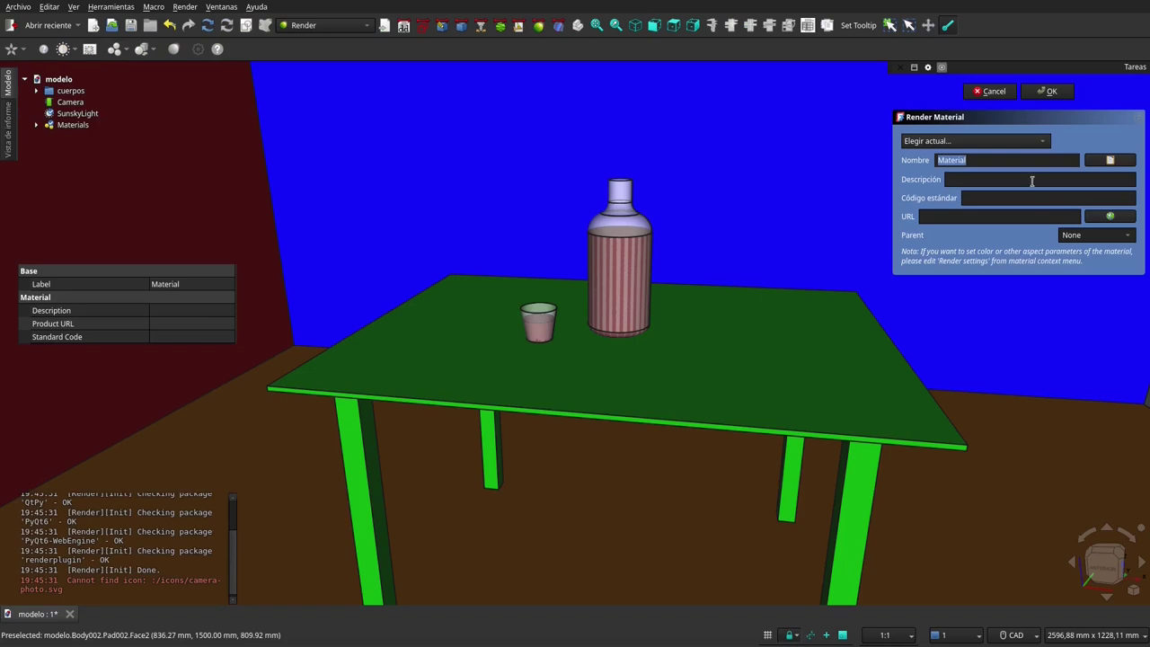
click(1041, 142)
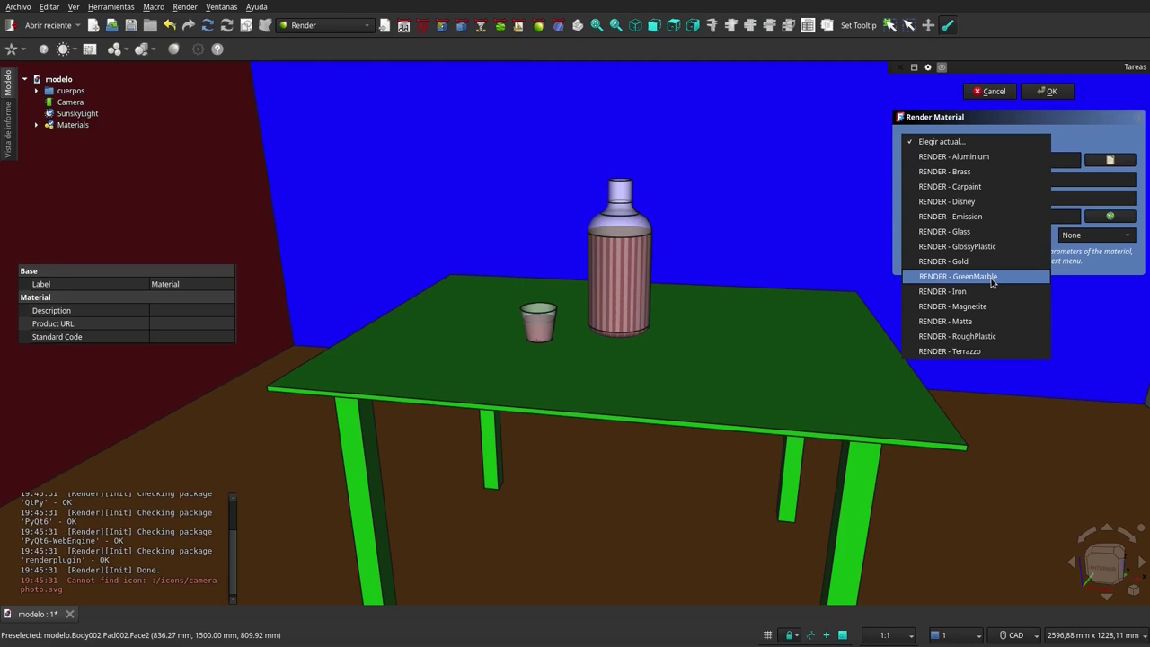
click(993, 277)
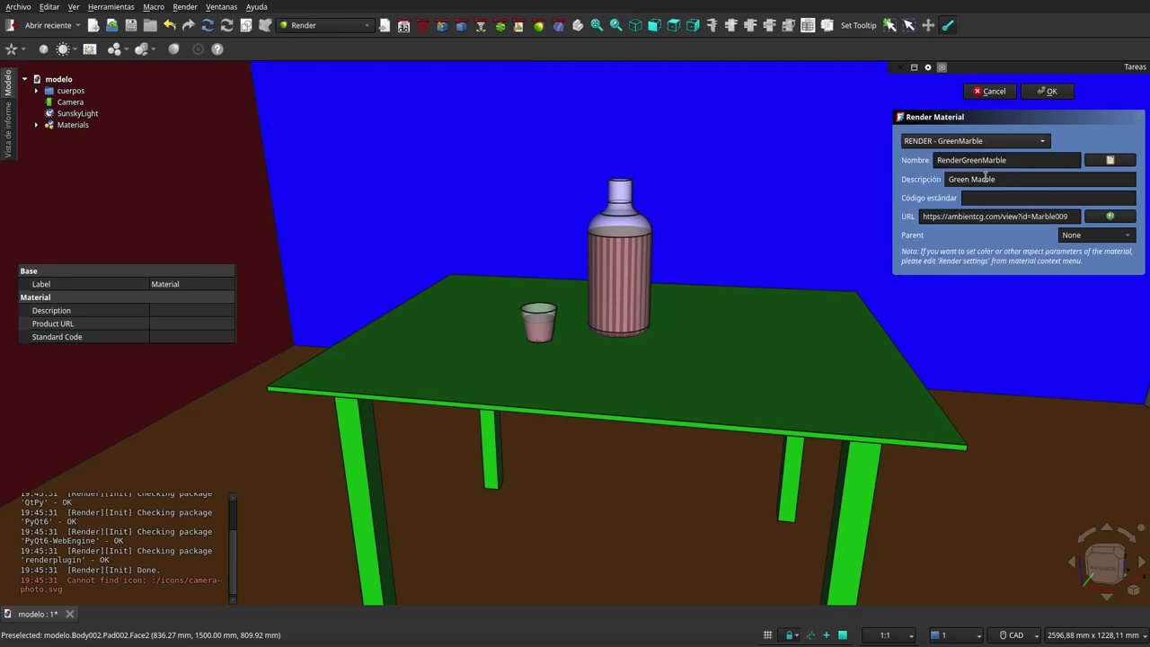
double_click(1018, 162)
text(piso)
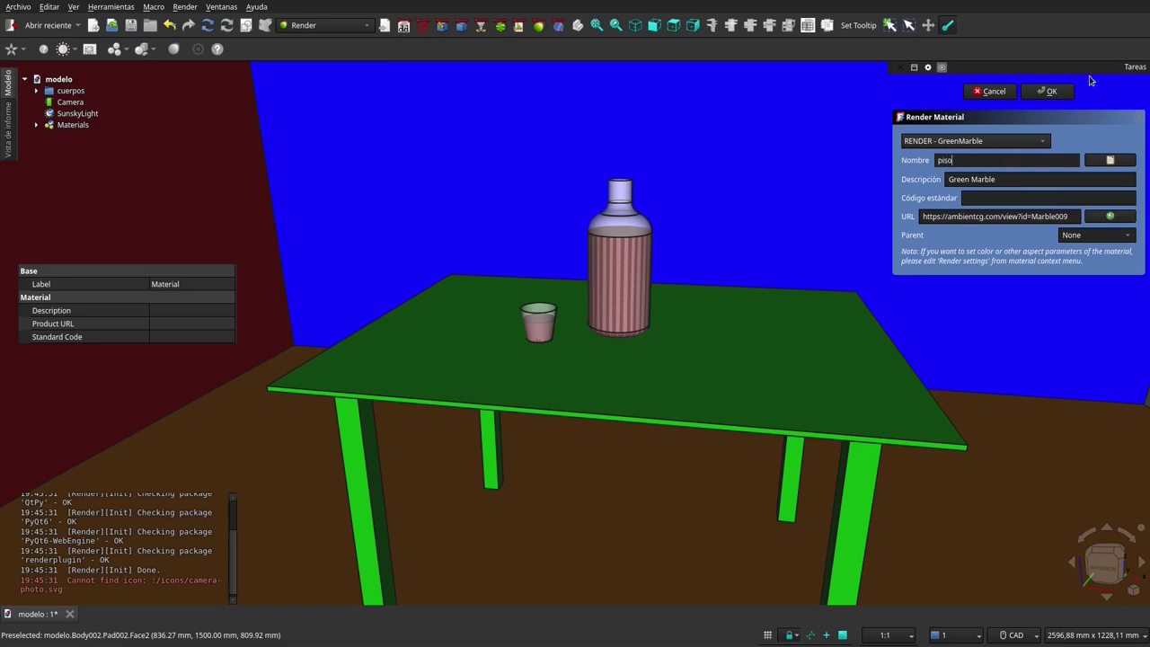
click(1051, 93)
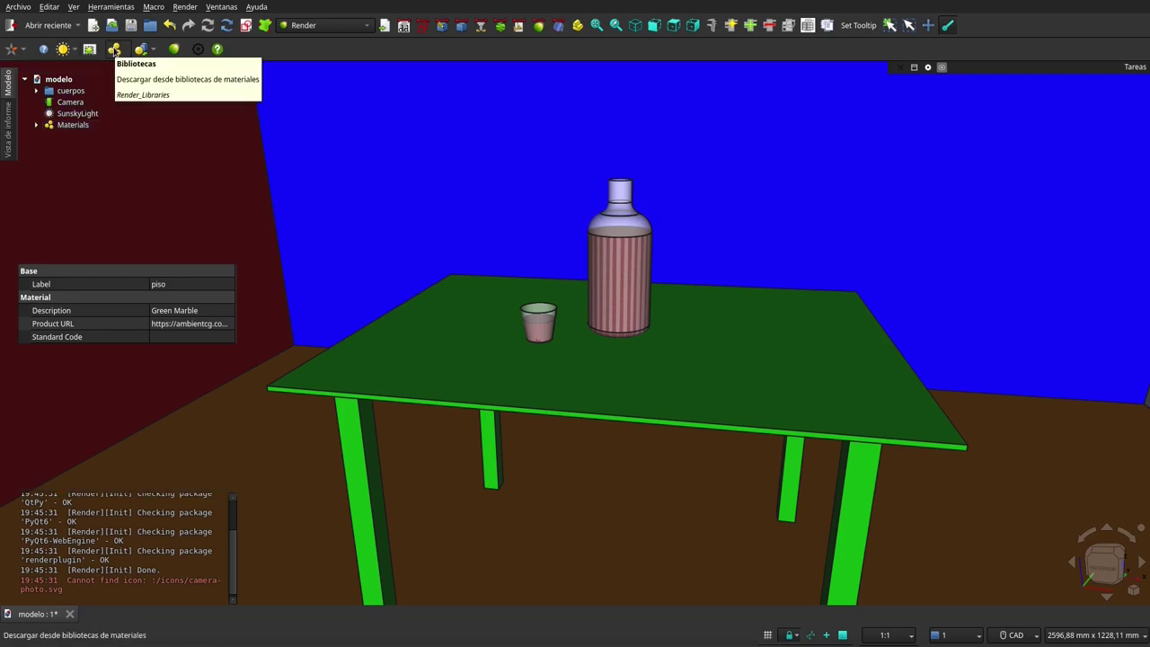
Create a render material named paredes from the GlossyPlastic preset
click(141, 48)
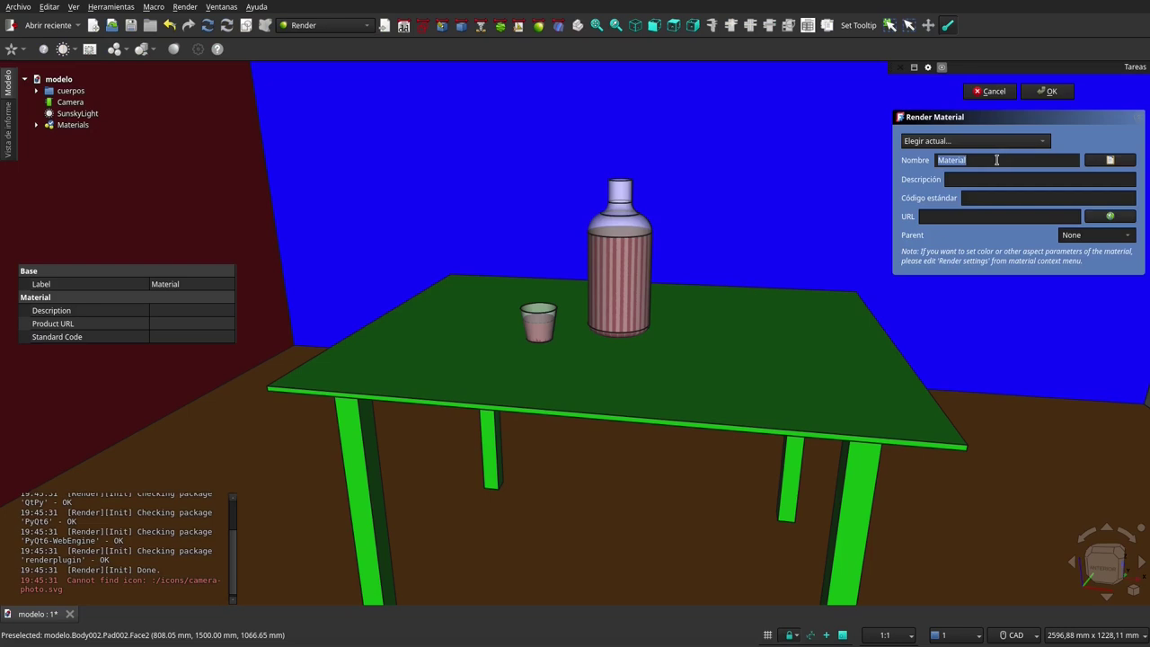
click(975, 141)
click(986, 246)
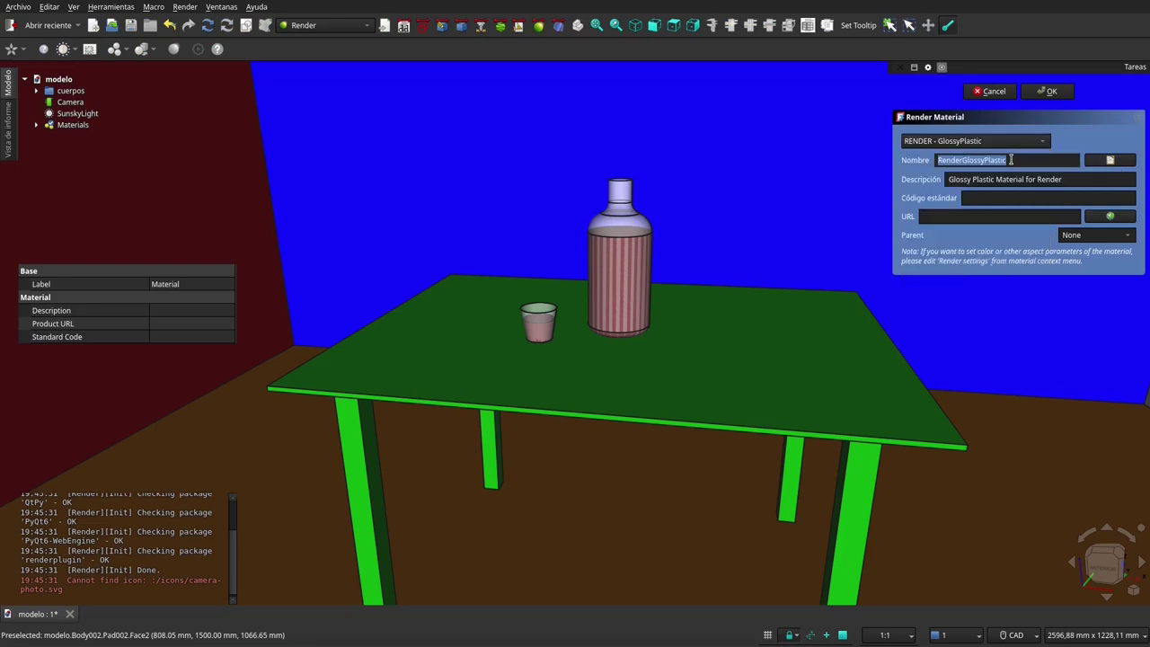
text(paredes)
click(1051, 93)
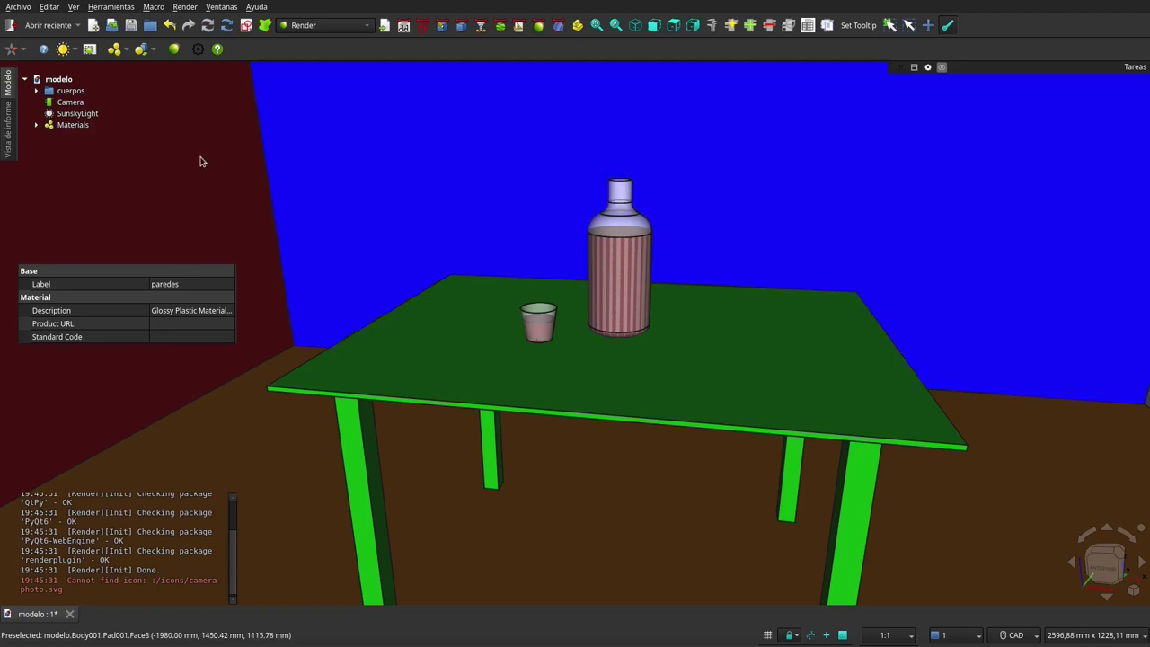
Create a render material named mesa from the RoughPlastic preset
click(110, 52)
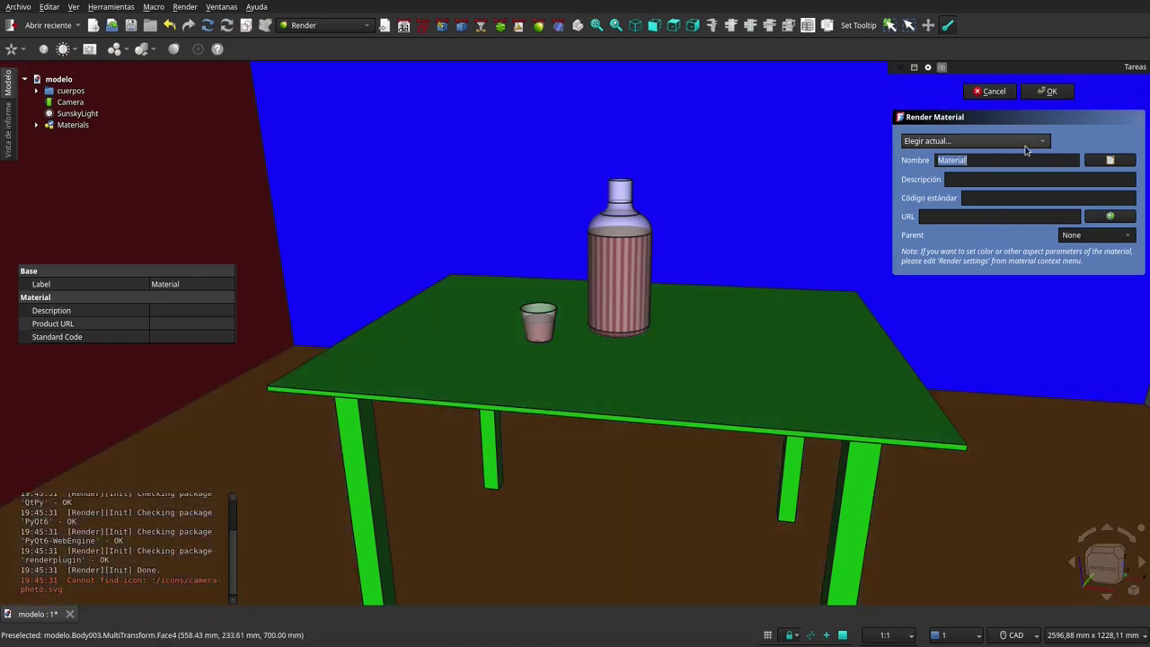
click(1039, 144)
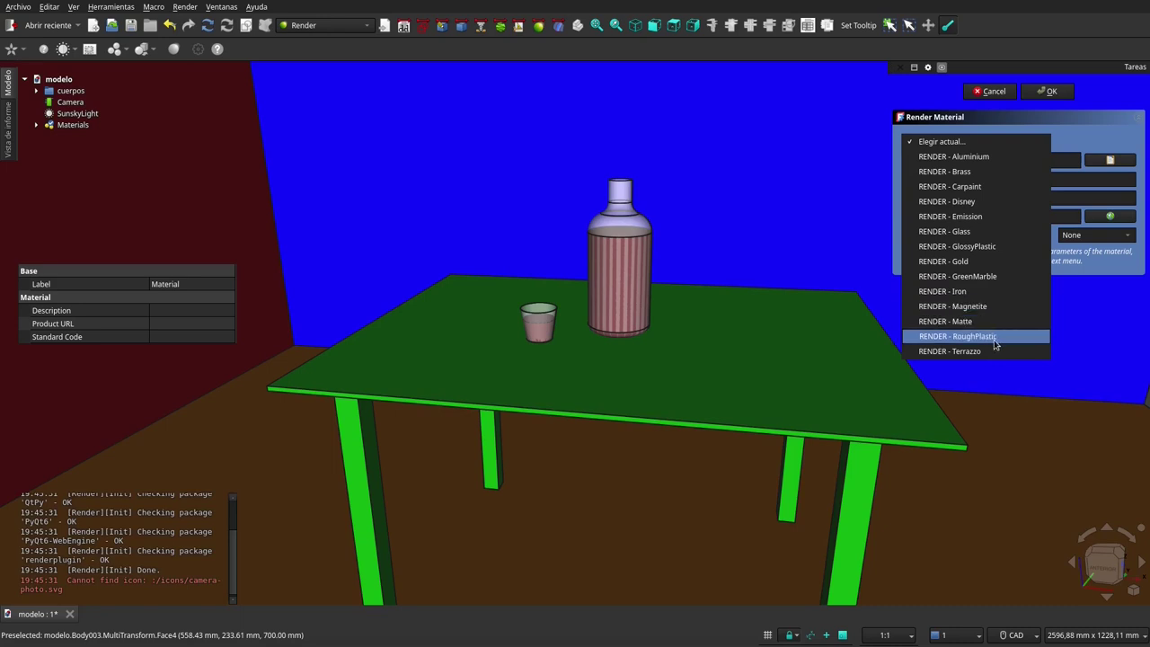
click(994, 337)
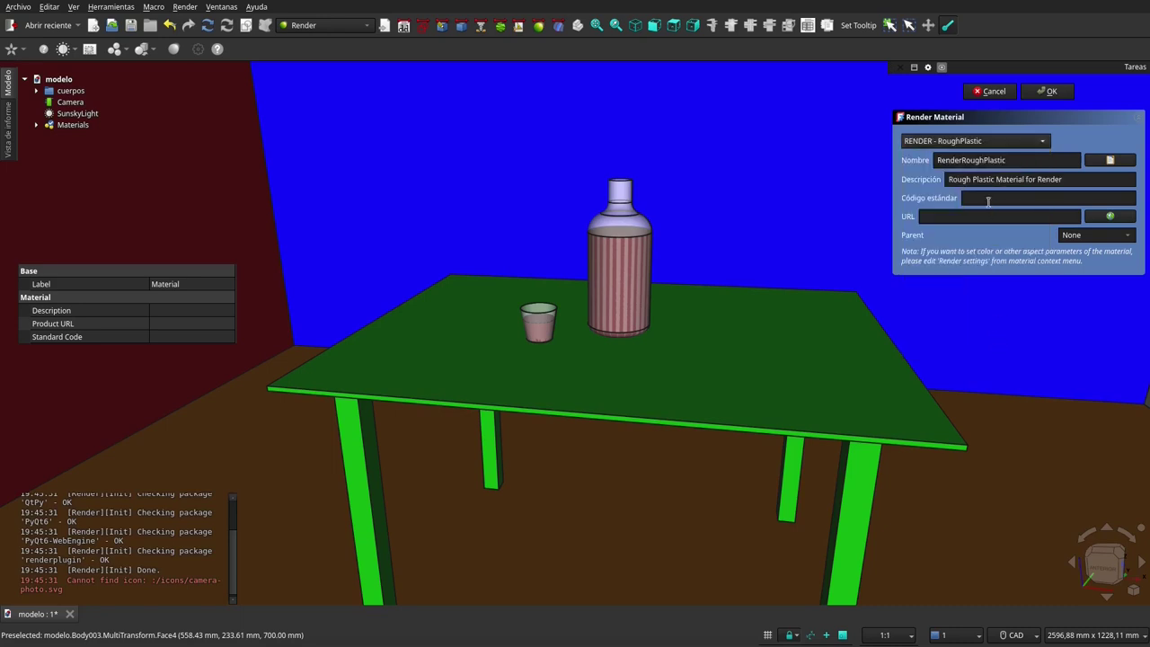
double_click(1010, 159)
text(mesa)
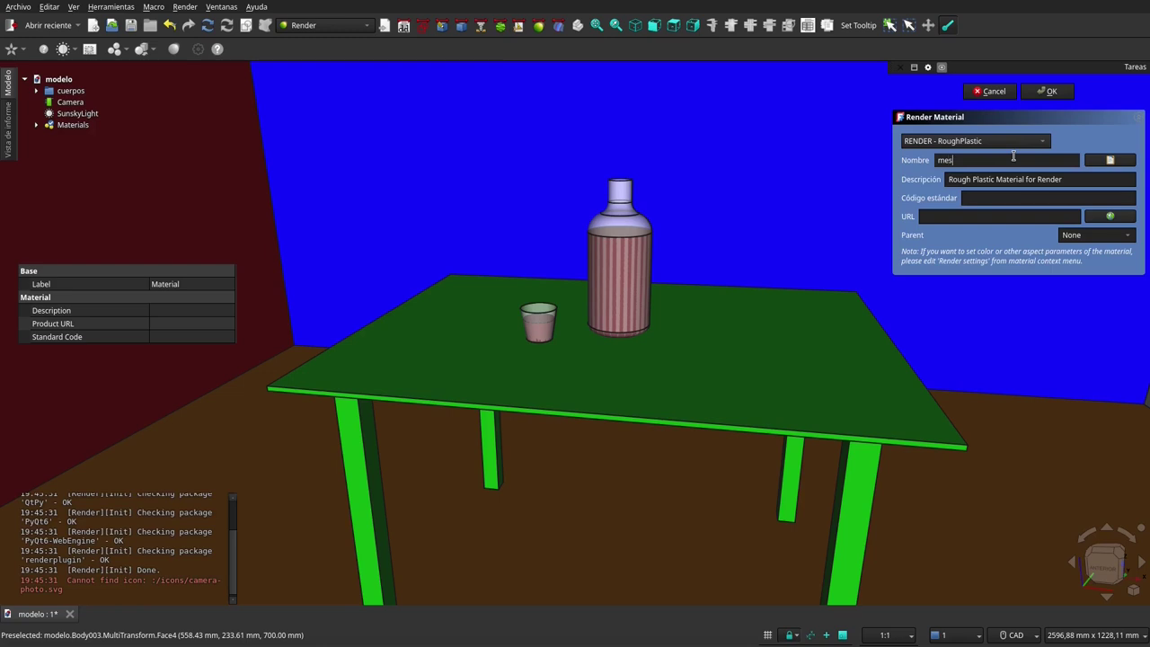
click(1047, 91)
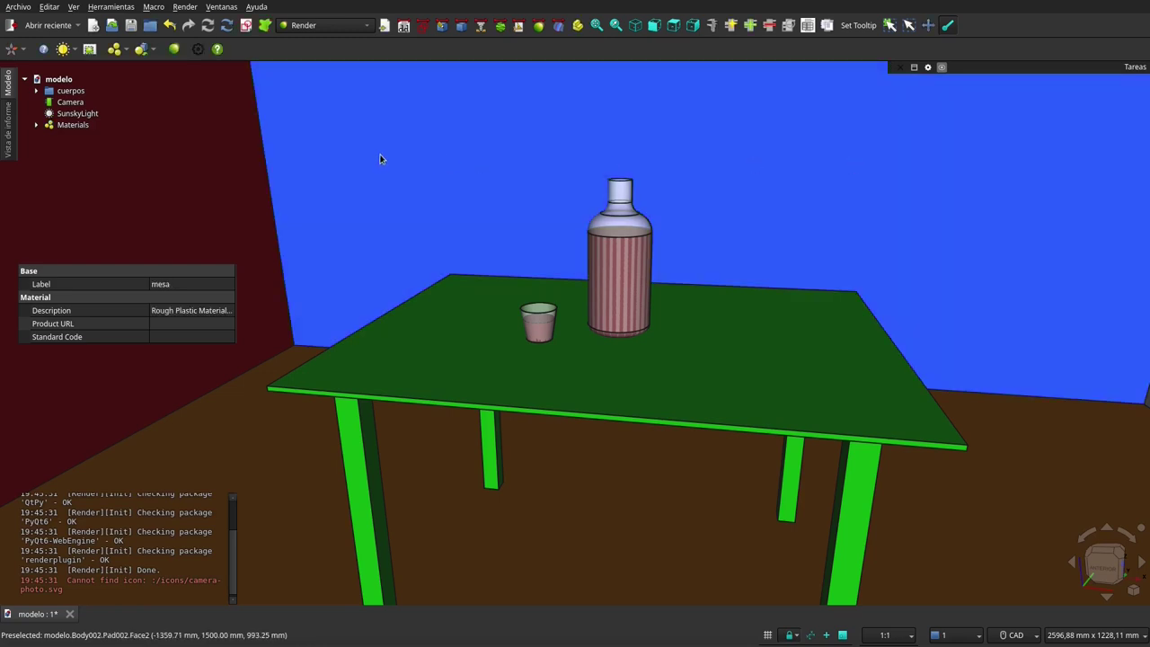
Create a render material named vidrio from the Glass preset
click(441, 25)
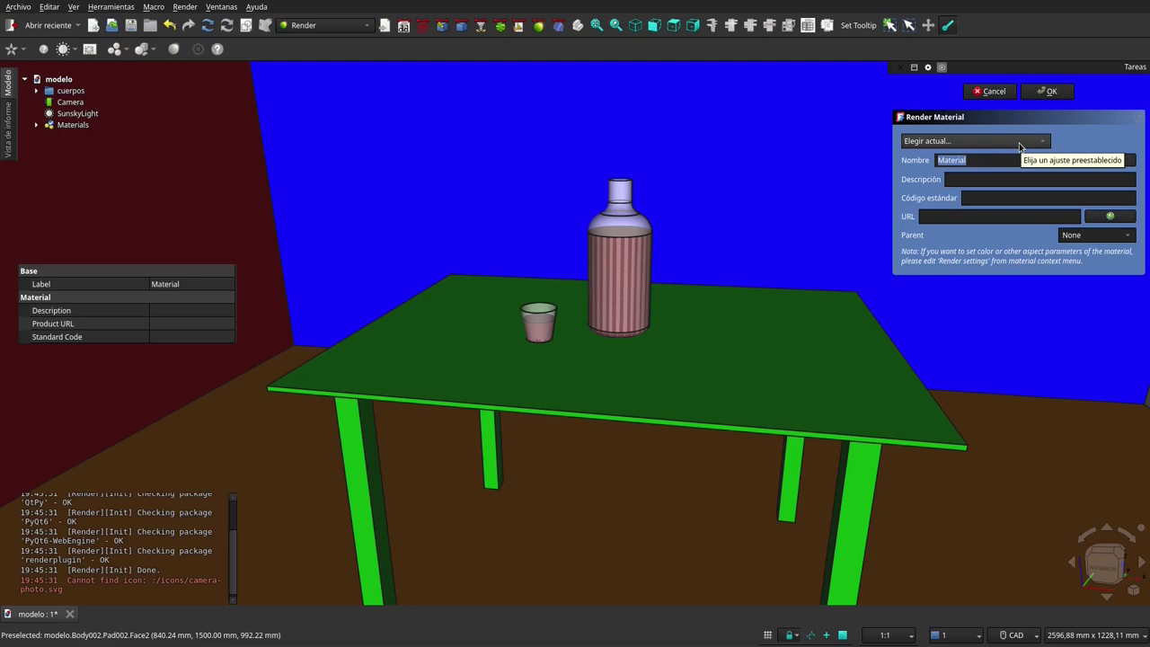
click(1020, 145)
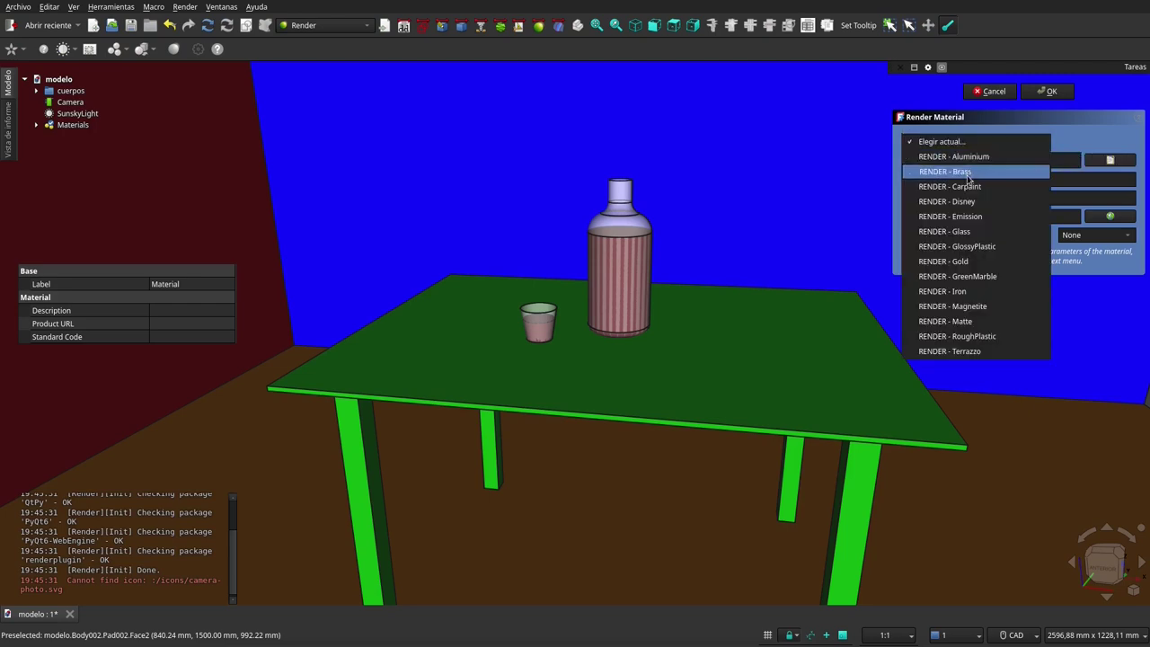
click(977, 236)
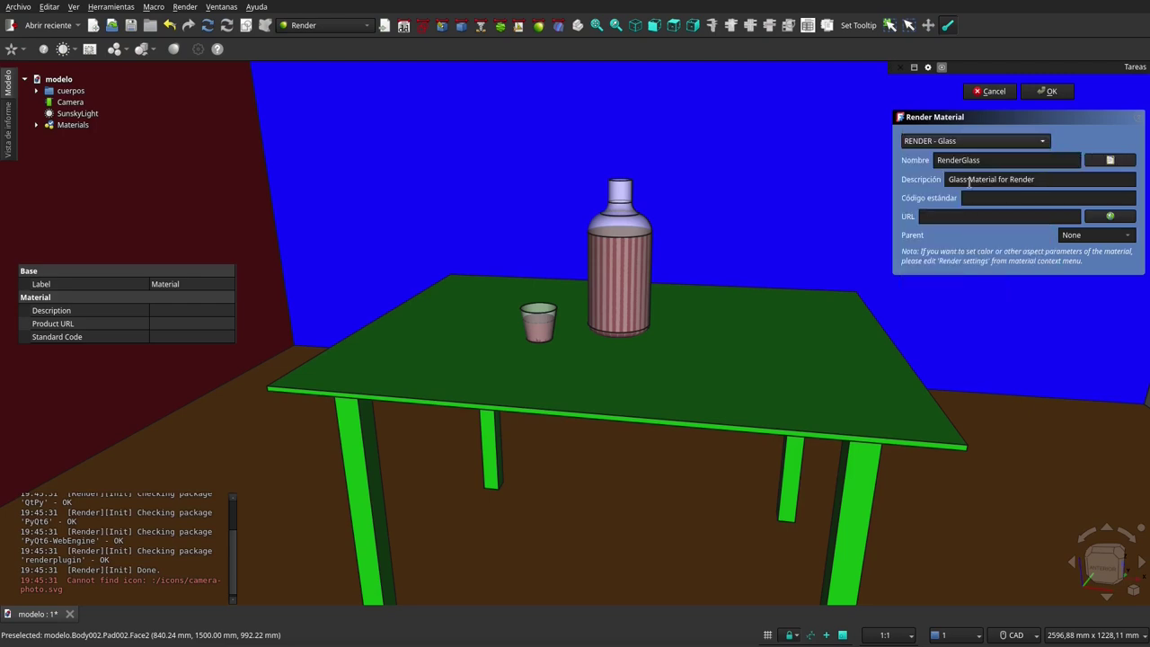
double_click(996, 160)
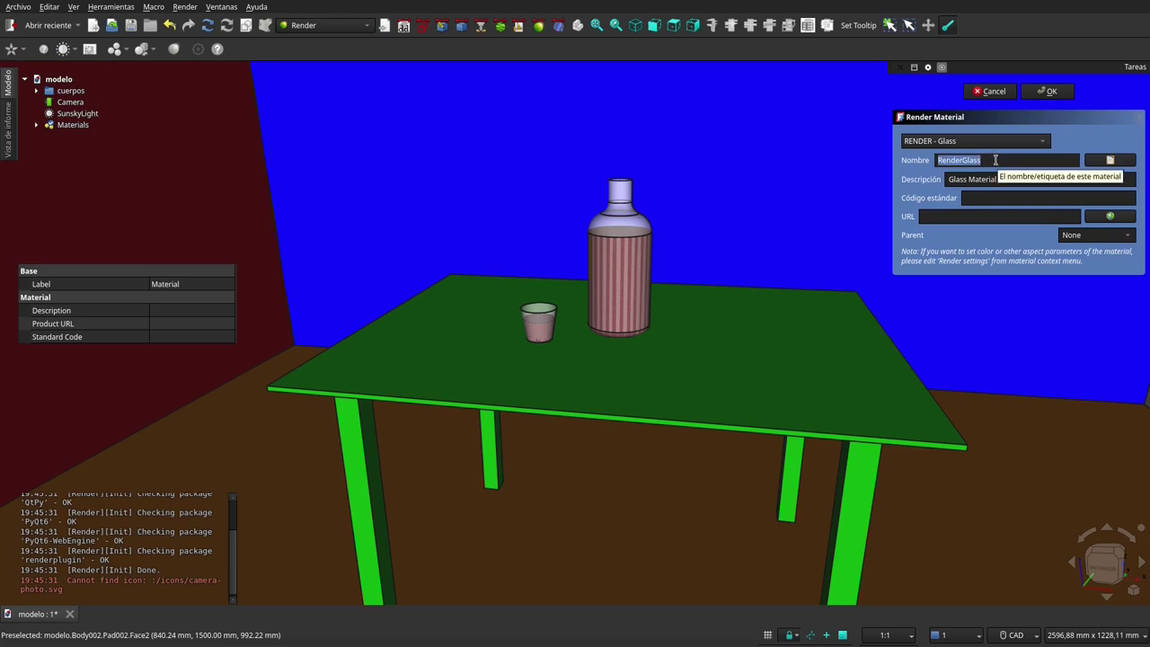
text(c)
click(1047, 91)
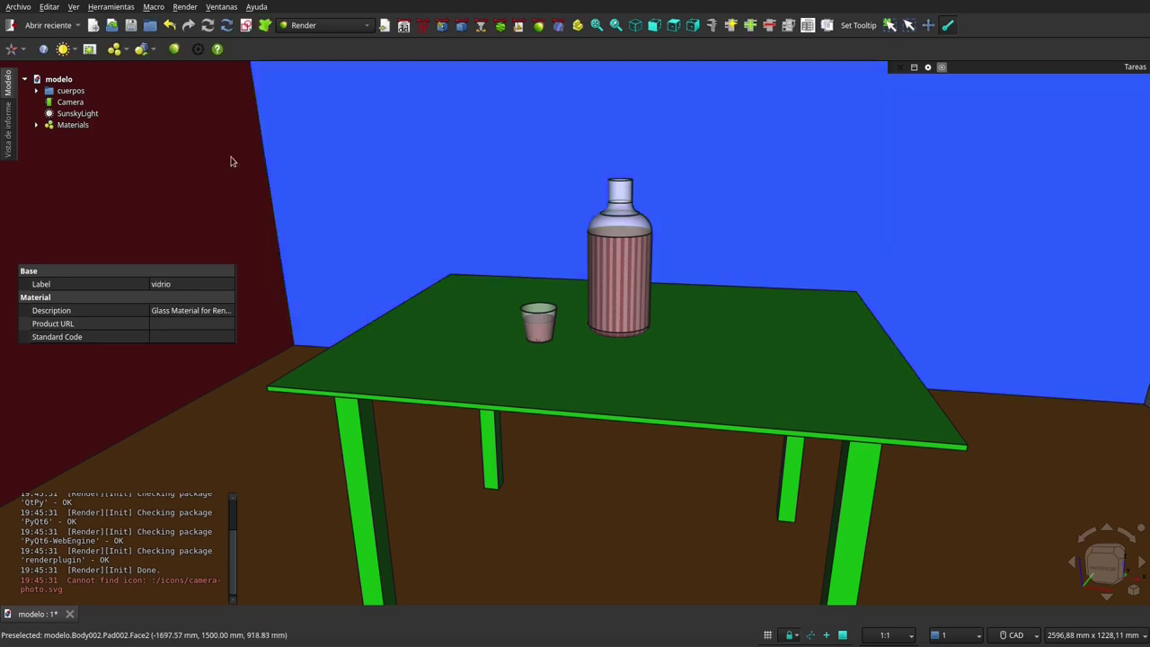
Create a second Glass-preset render material named liquido
click(114, 49)
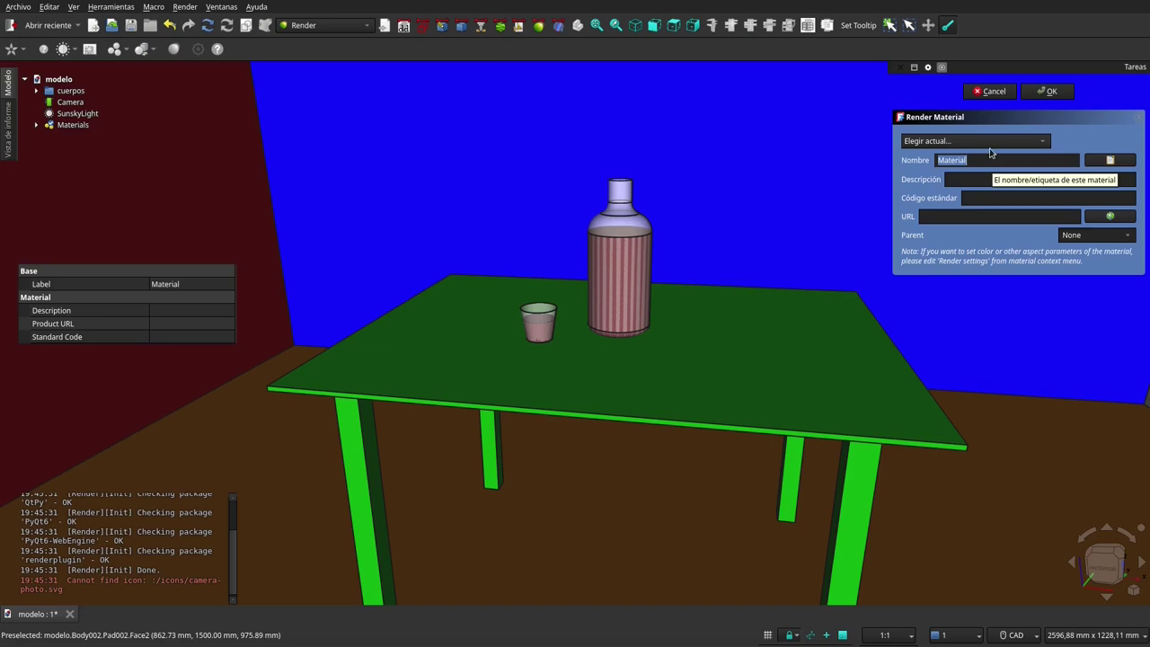
click(985, 140)
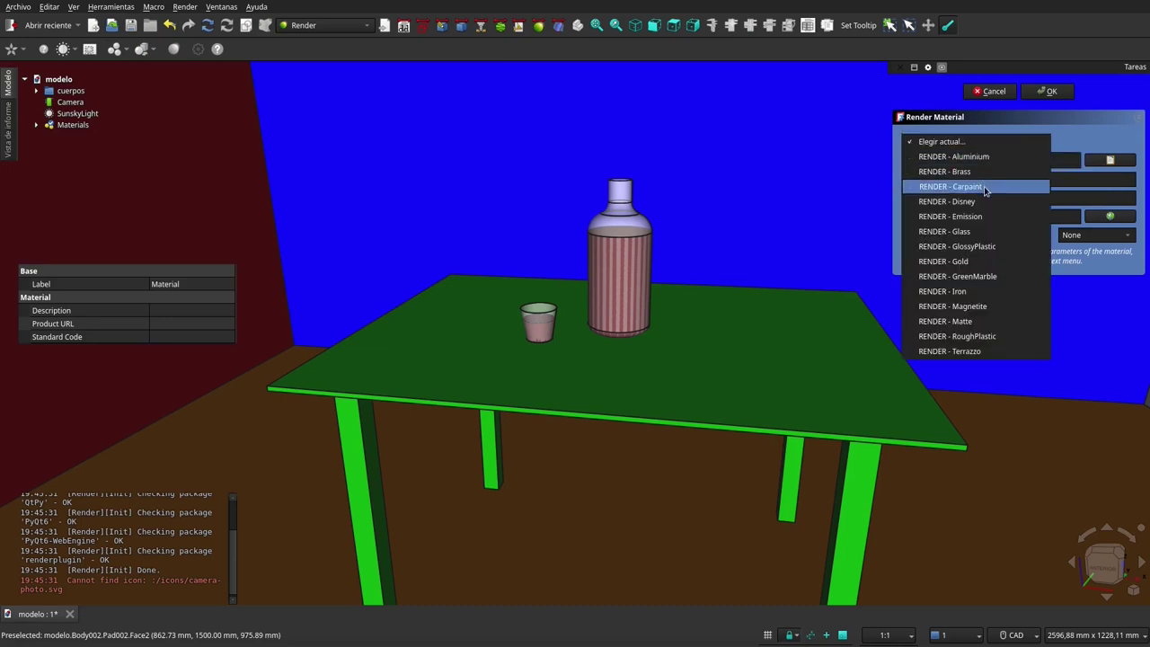
click(989, 231)
double_click(989, 161)
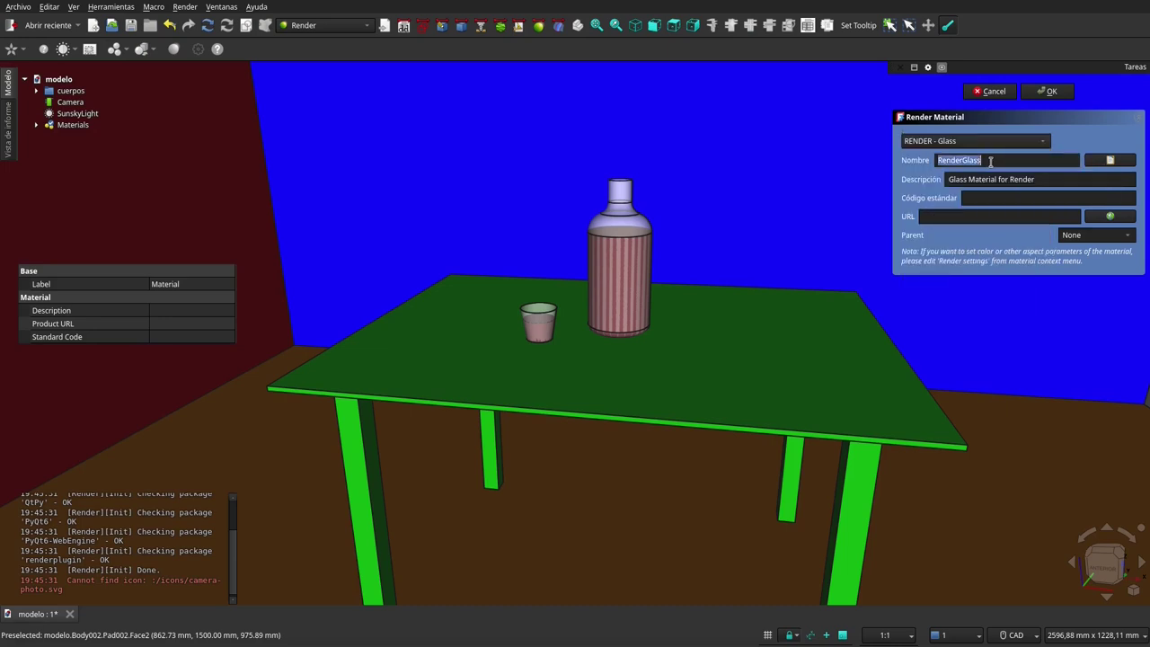
text(liquido)
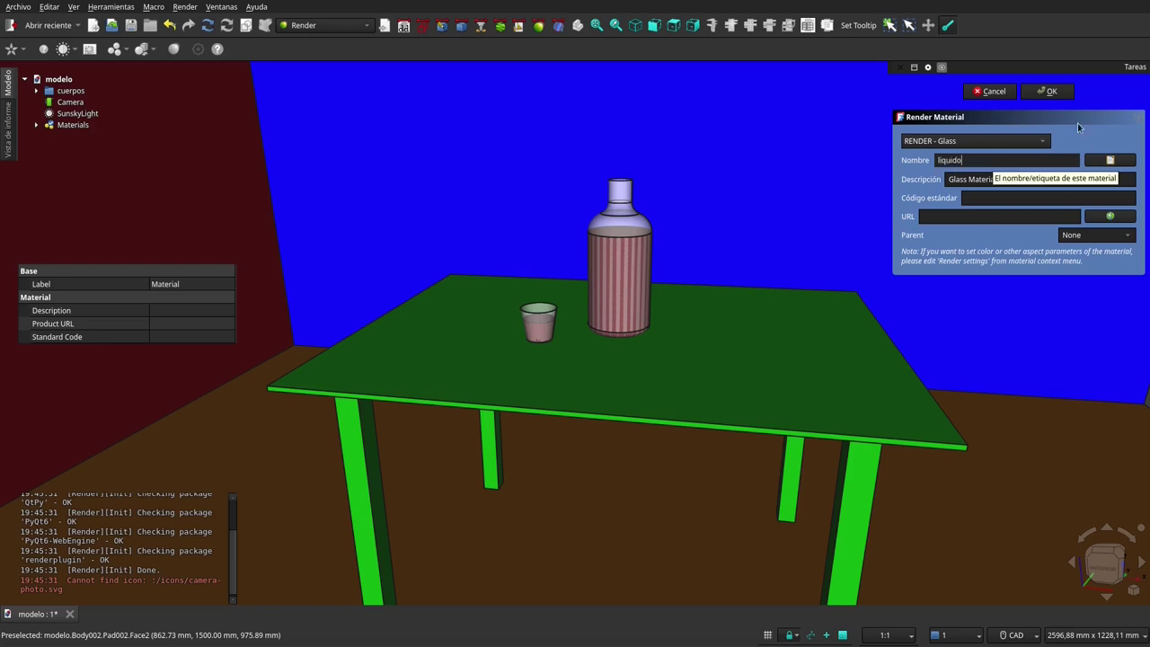
click(1046, 91)
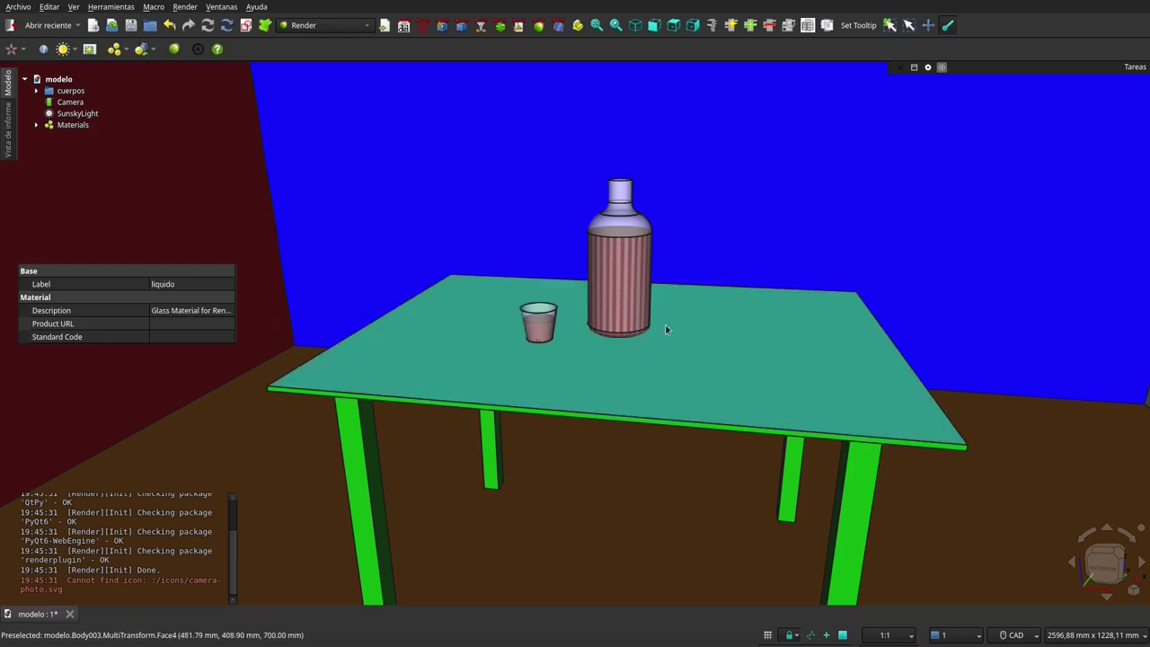
click(482, 286)
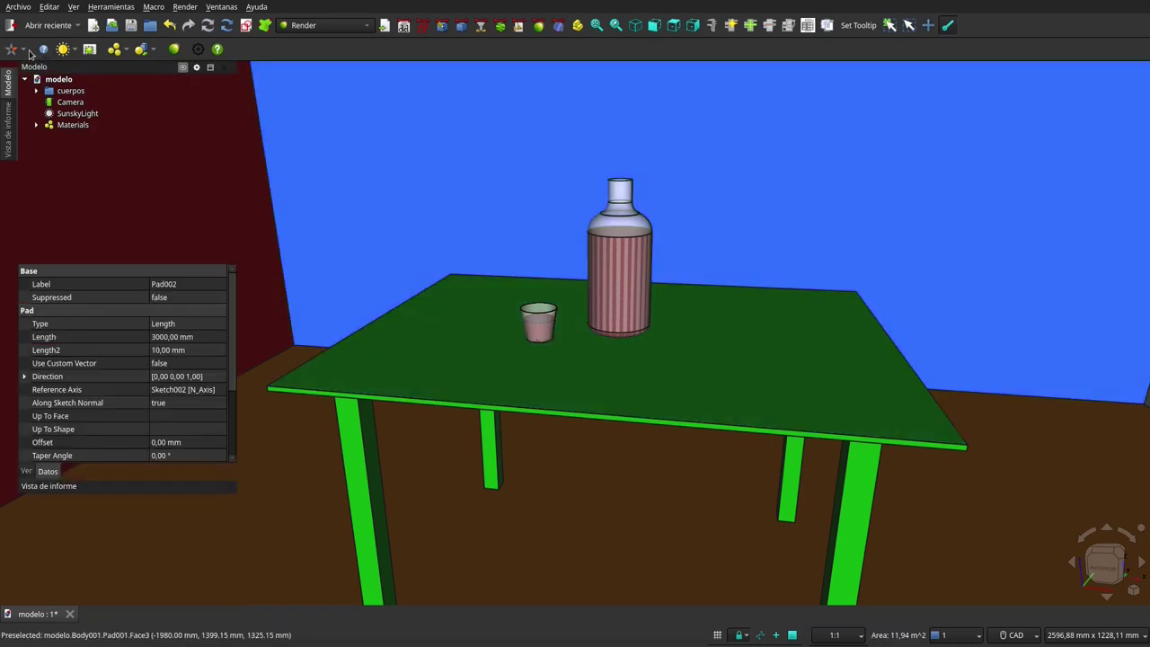
Create a Cycles Project using the cycles_sunlight.xml lighting template
click(27, 50)
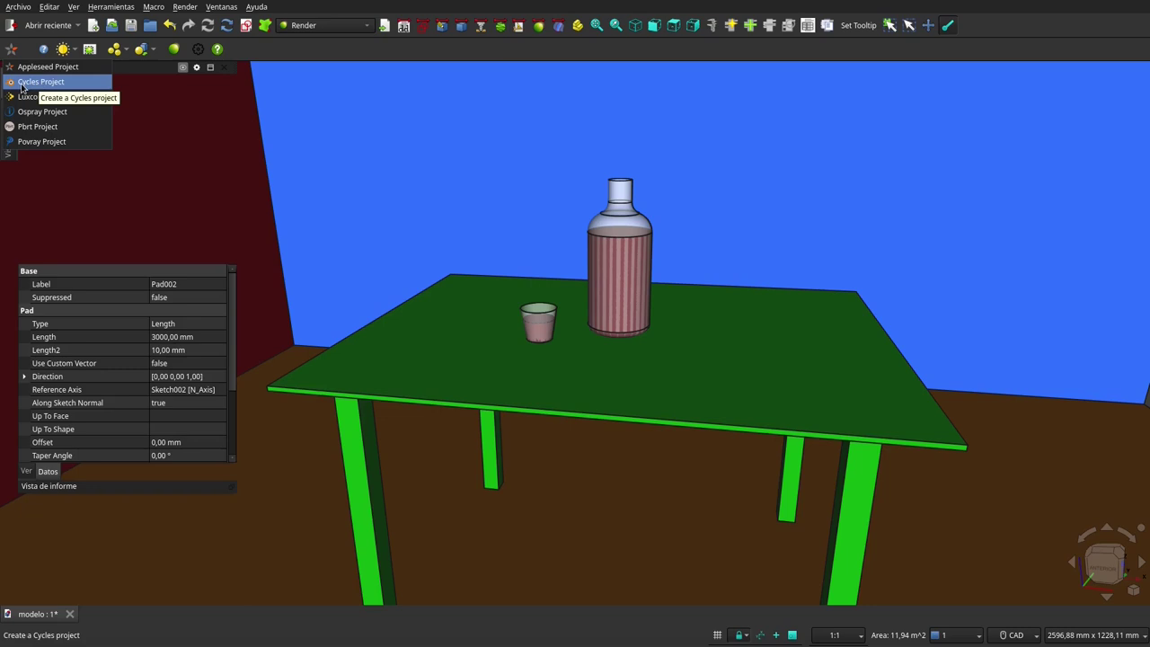
click(27, 81)
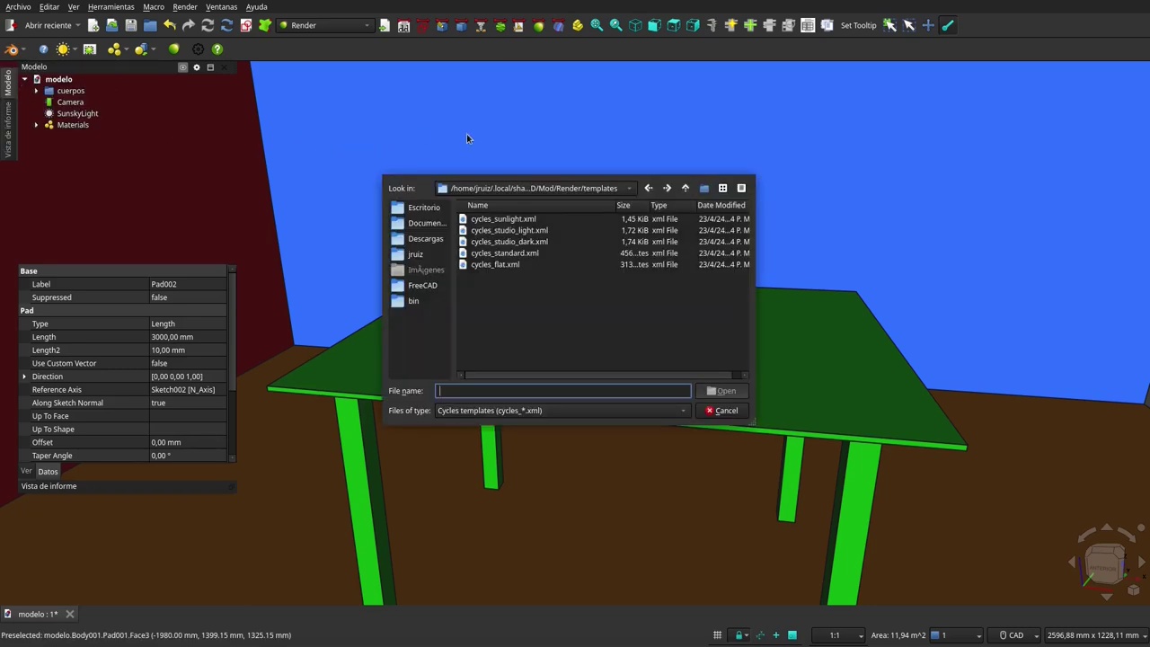
click(525, 221)
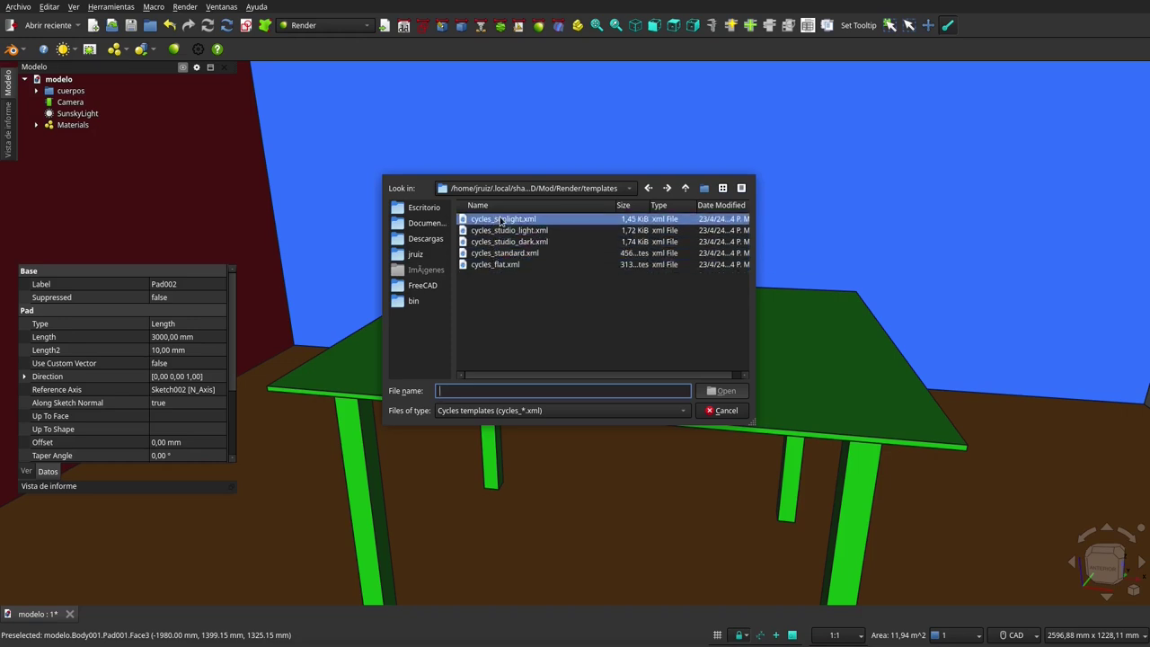
click(501, 220)
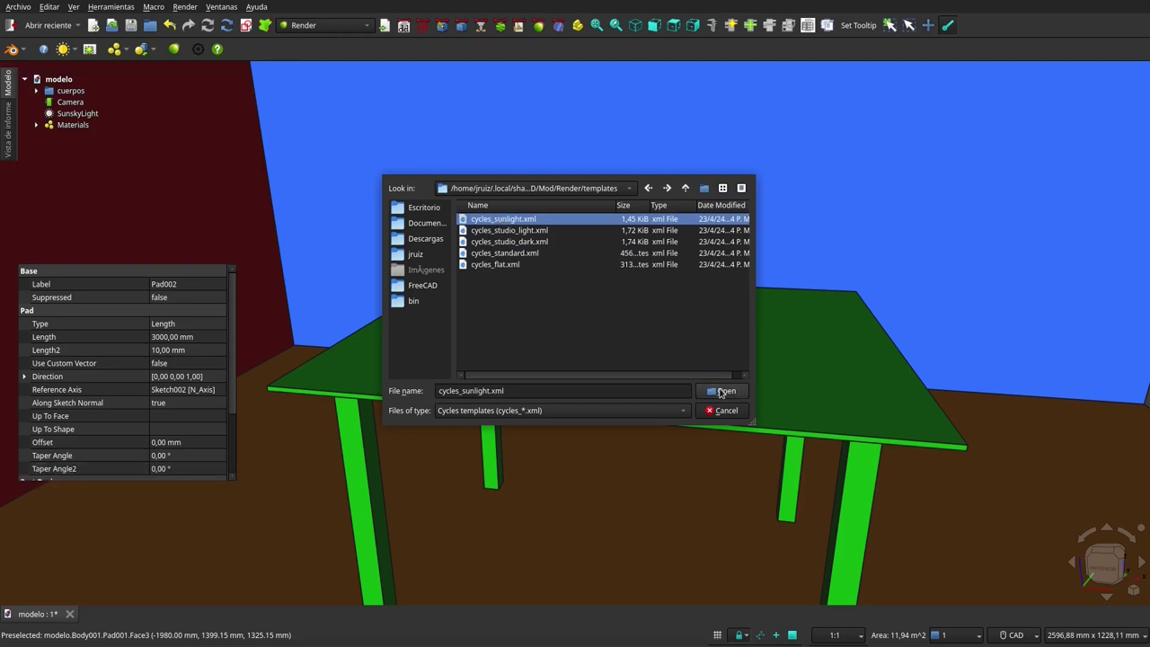
click(722, 392)
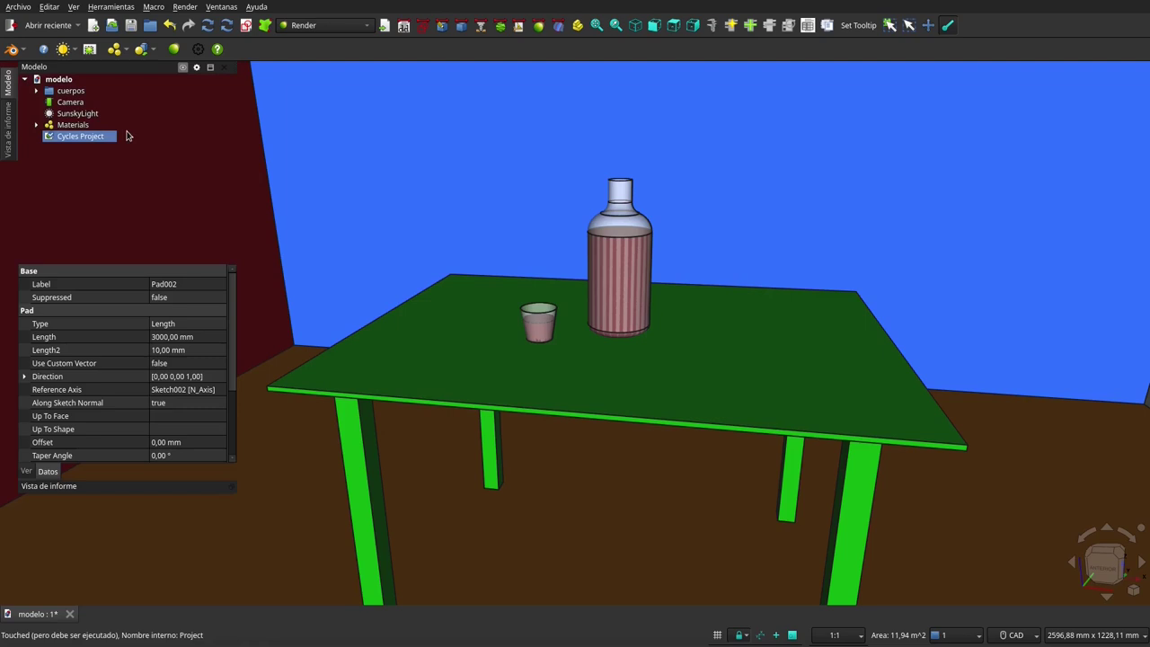
Create render views in the Cycles Project for piso through liquidoEnVaso and the Camera
click(61, 102)
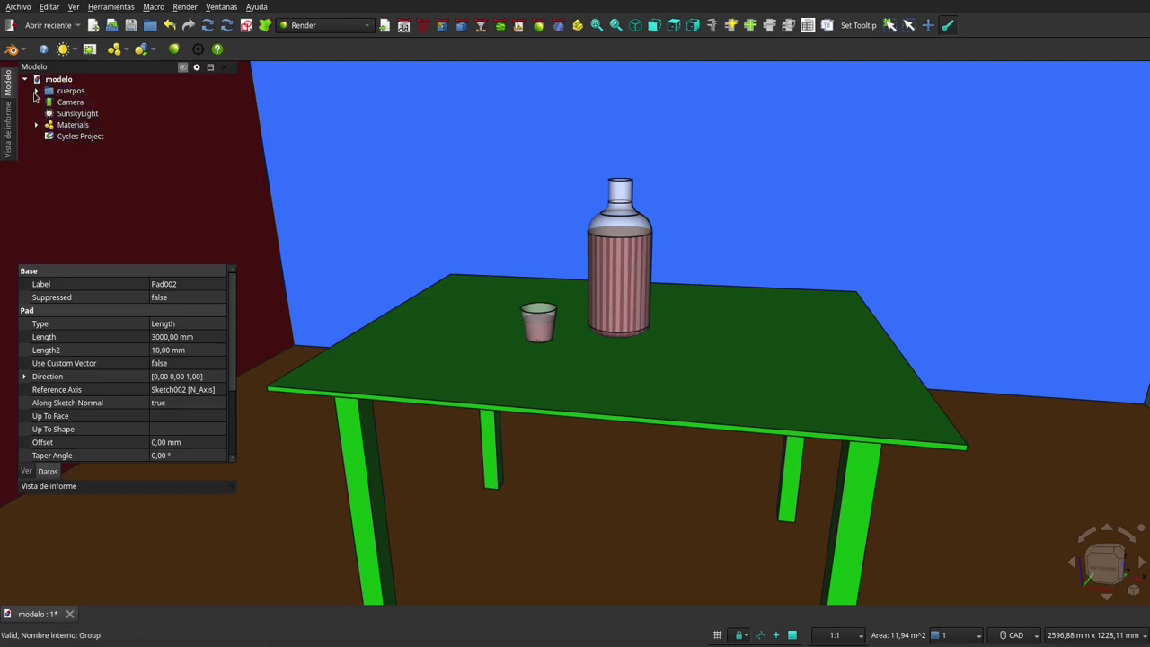
click(36, 92)
click(72, 104)
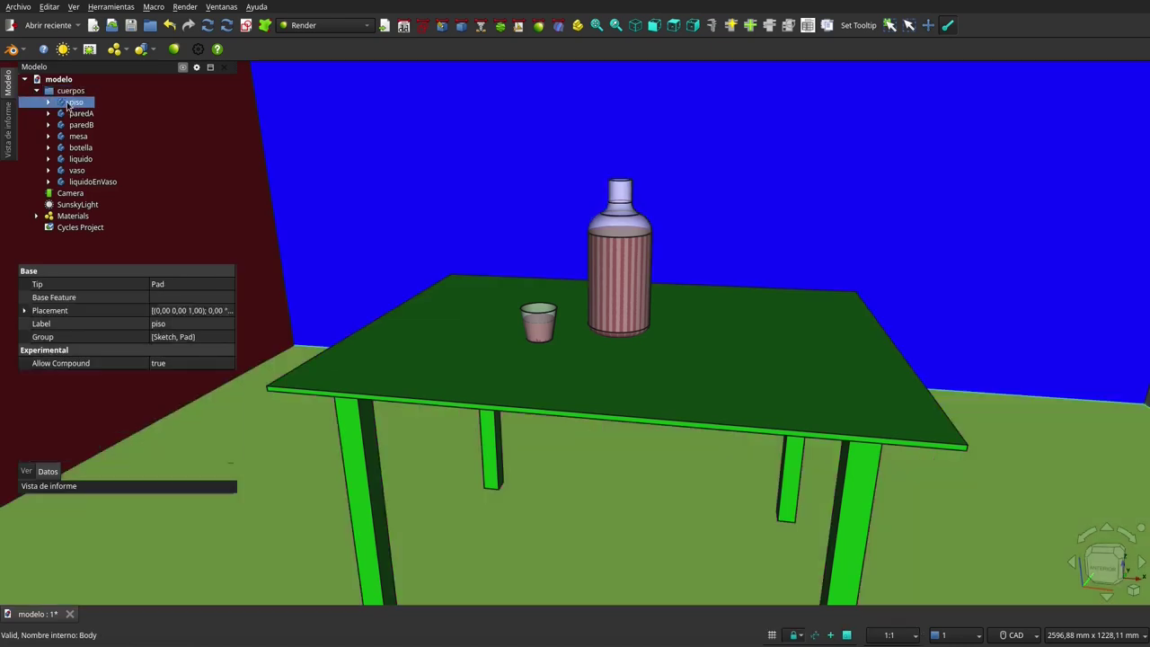
shift+click(90, 183)
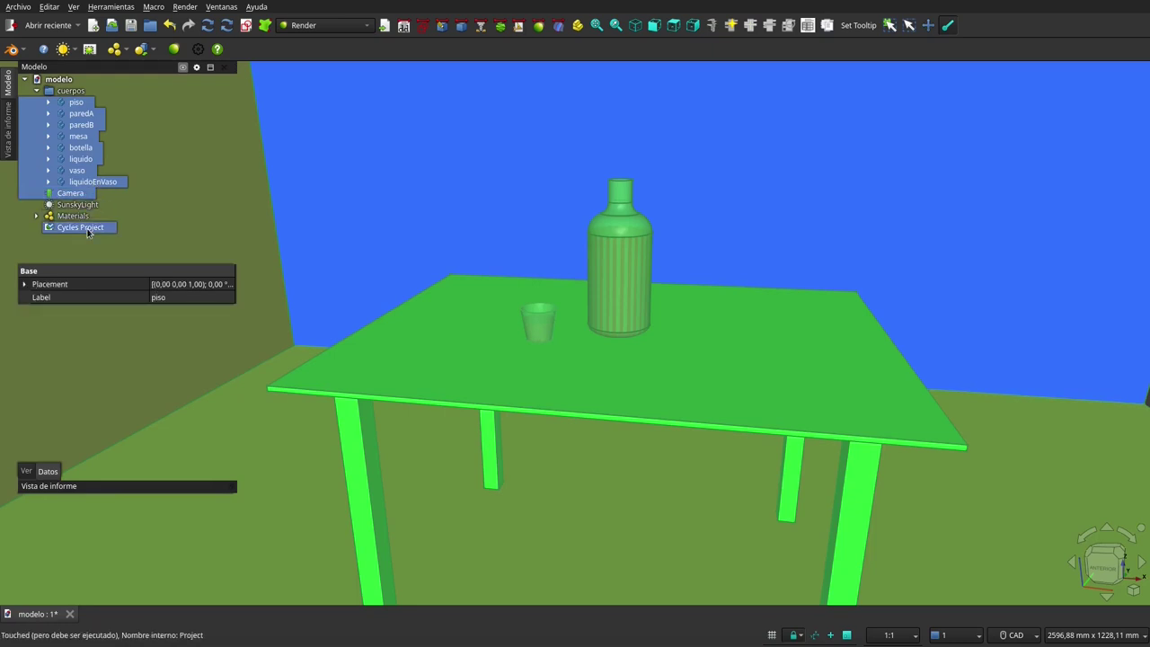
ctrl+click(87, 229)
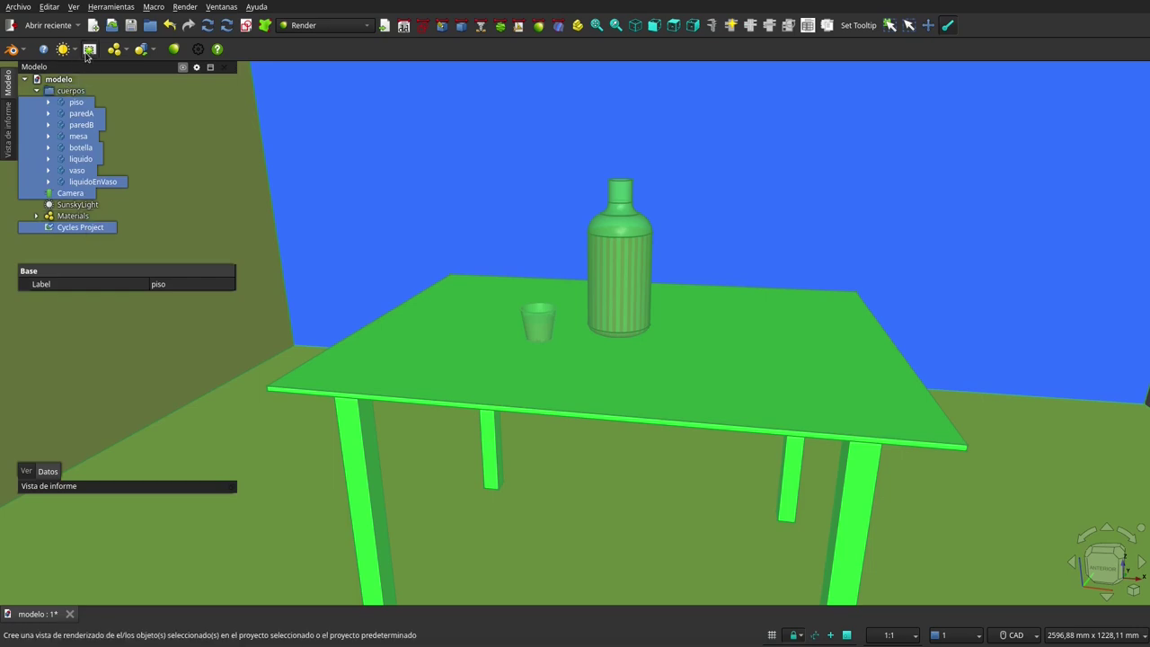
click(89, 49)
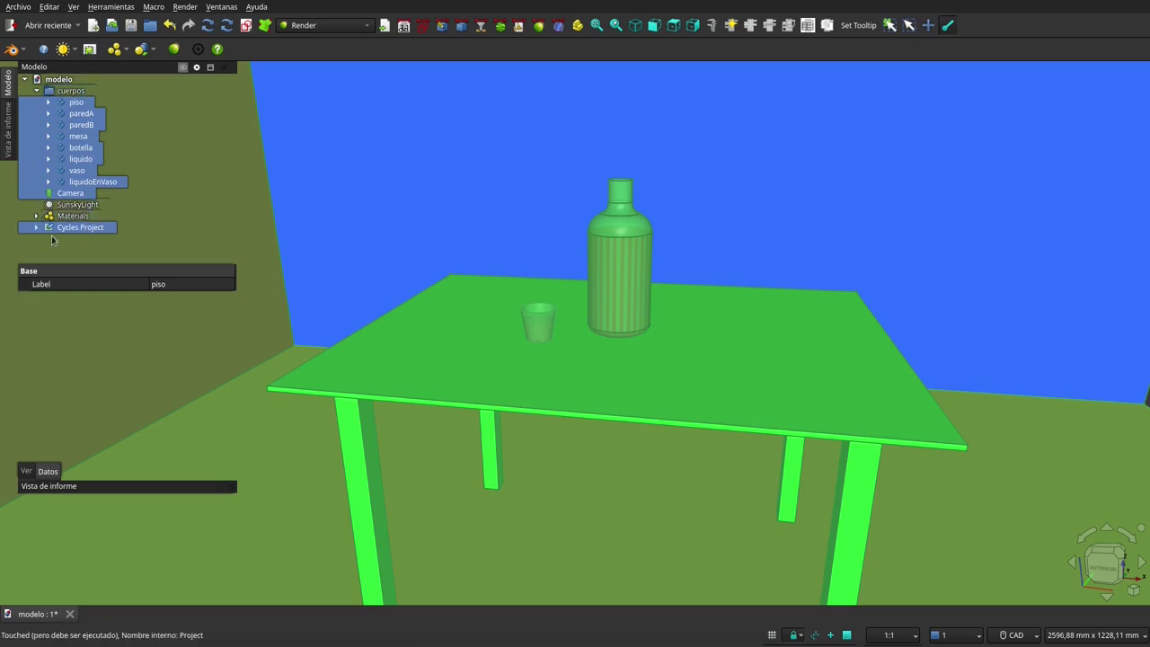
Expand the Cycles Project, enlarge the tree panel, and select the piso render view
click(37, 227)
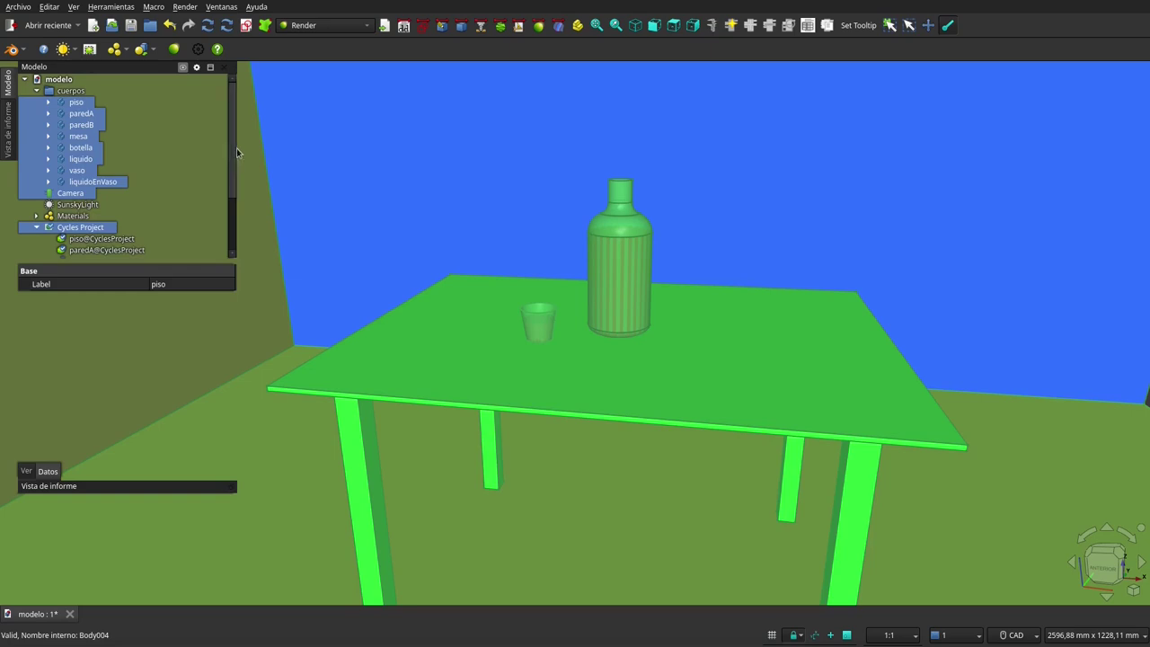
drag(233, 169, 236, 228)
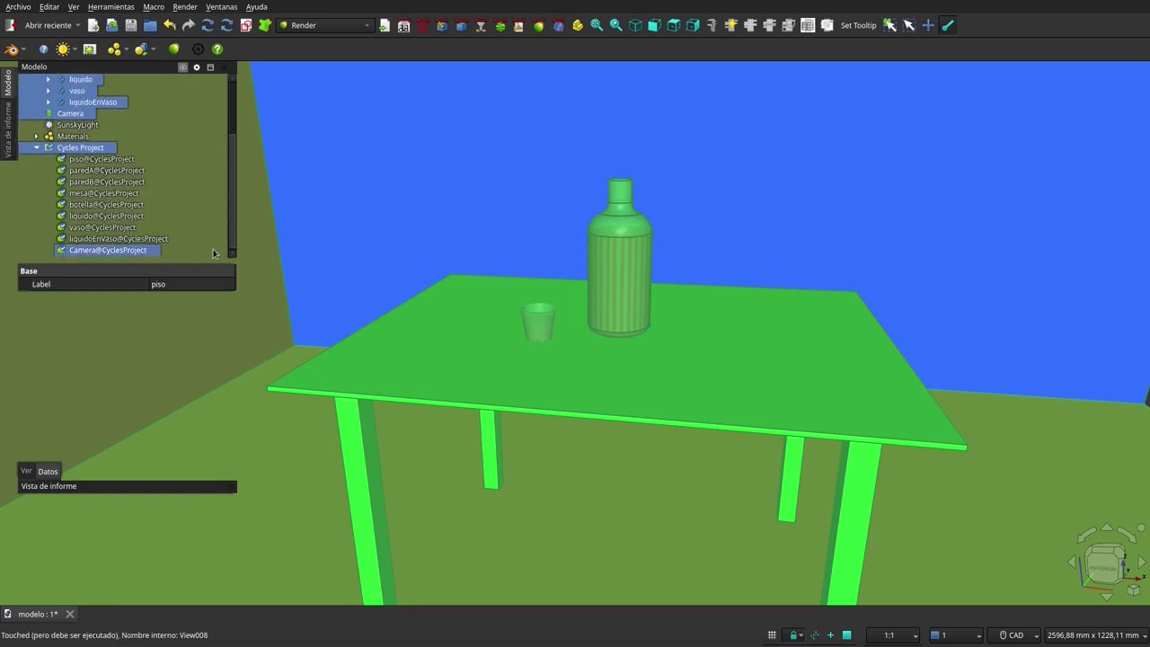
drag(158, 261, 156, 326)
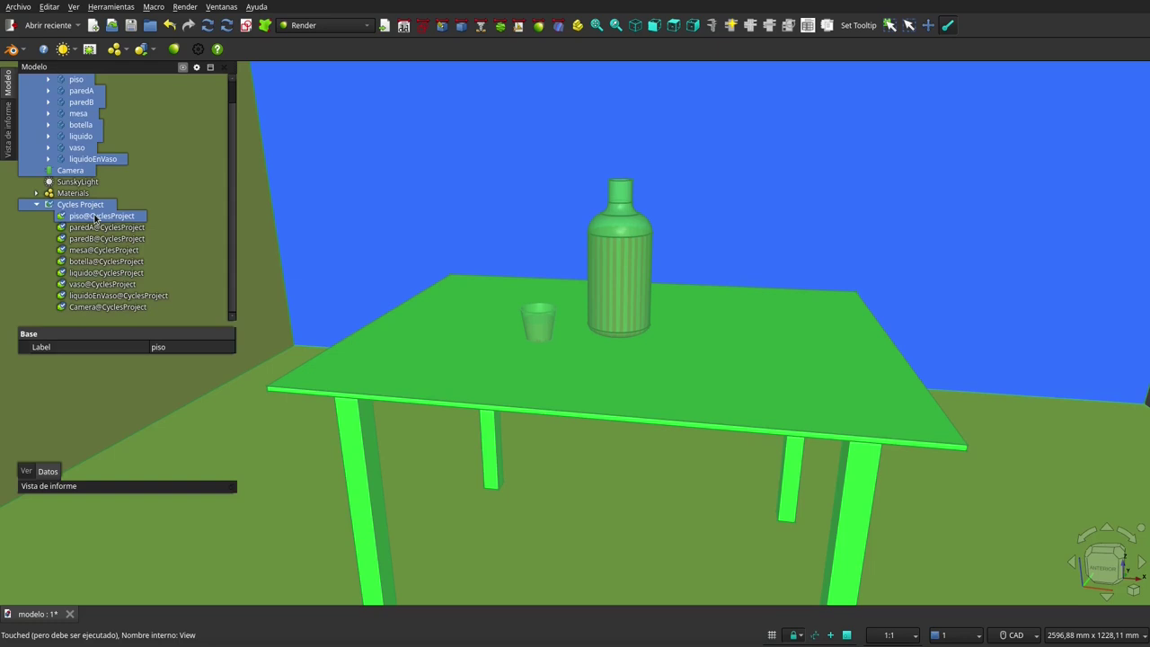
click(95, 217)
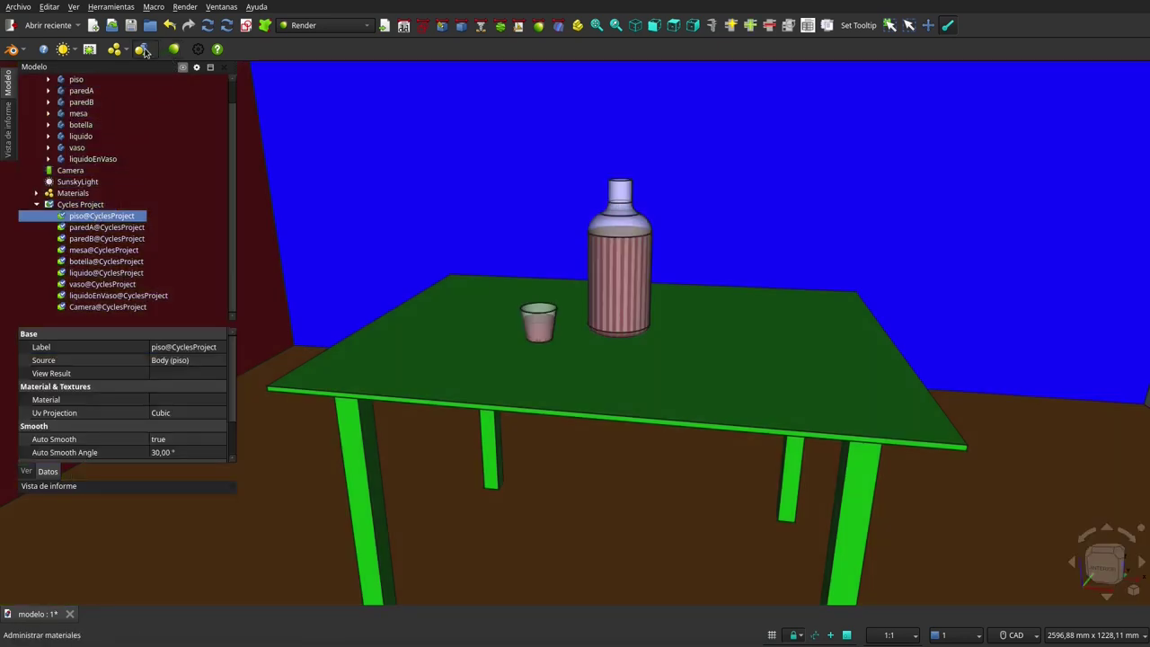
Apply the piso material to the floor view and paredes to paredA and paredB
click(142, 49)
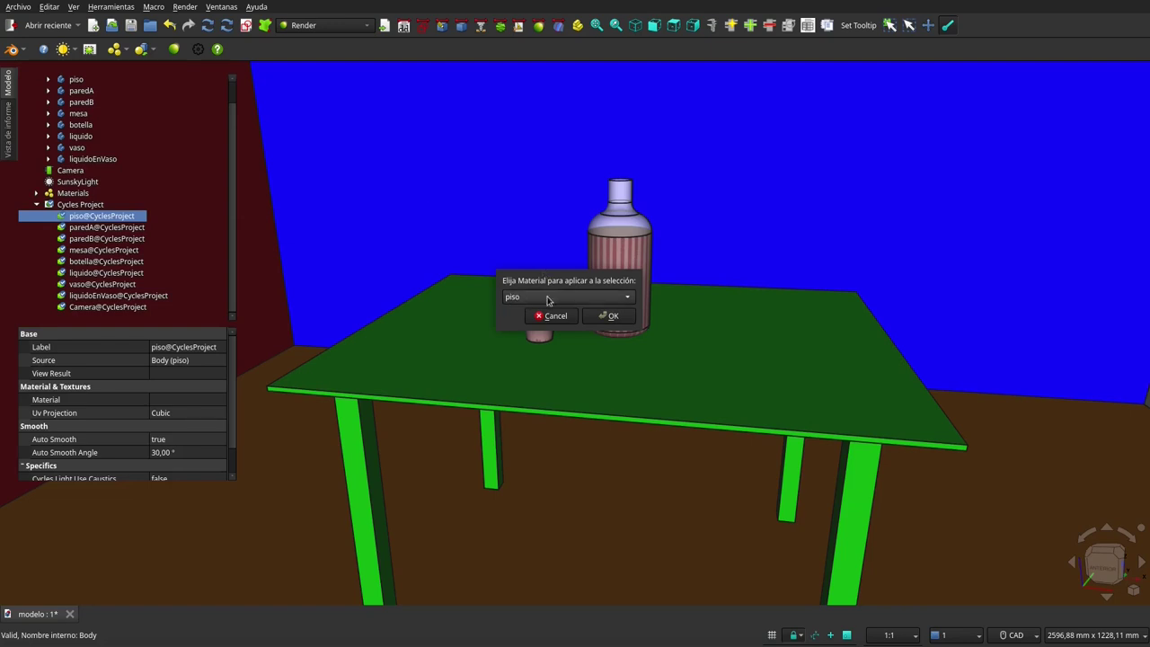
click(608, 316)
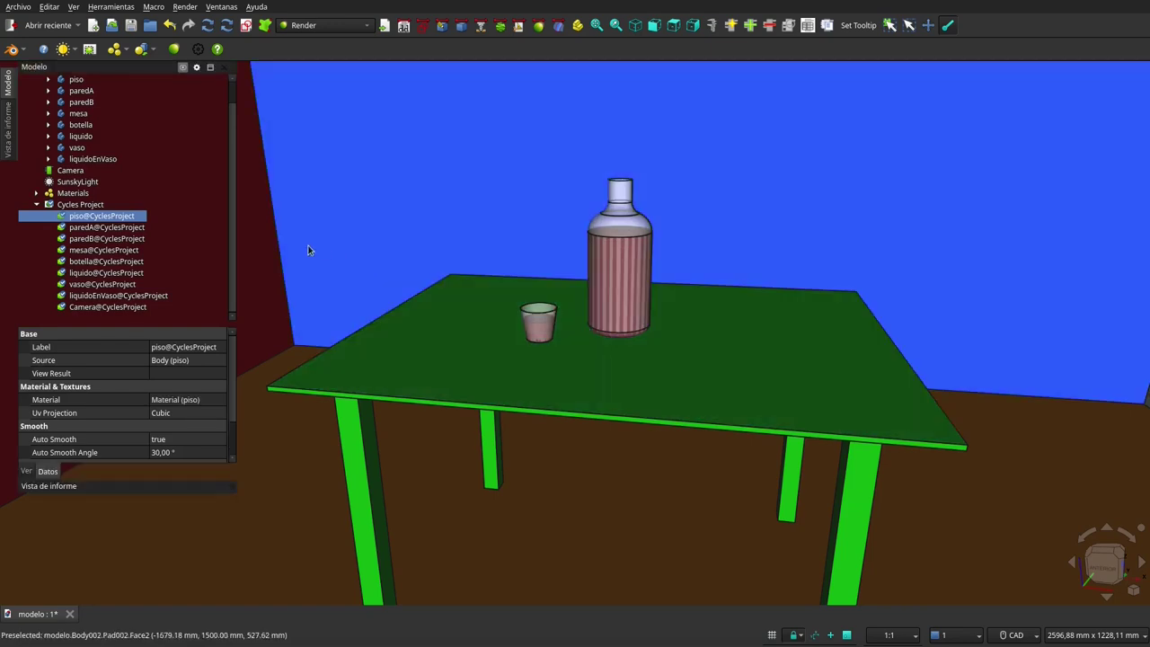
ctrl+click(139, 228)
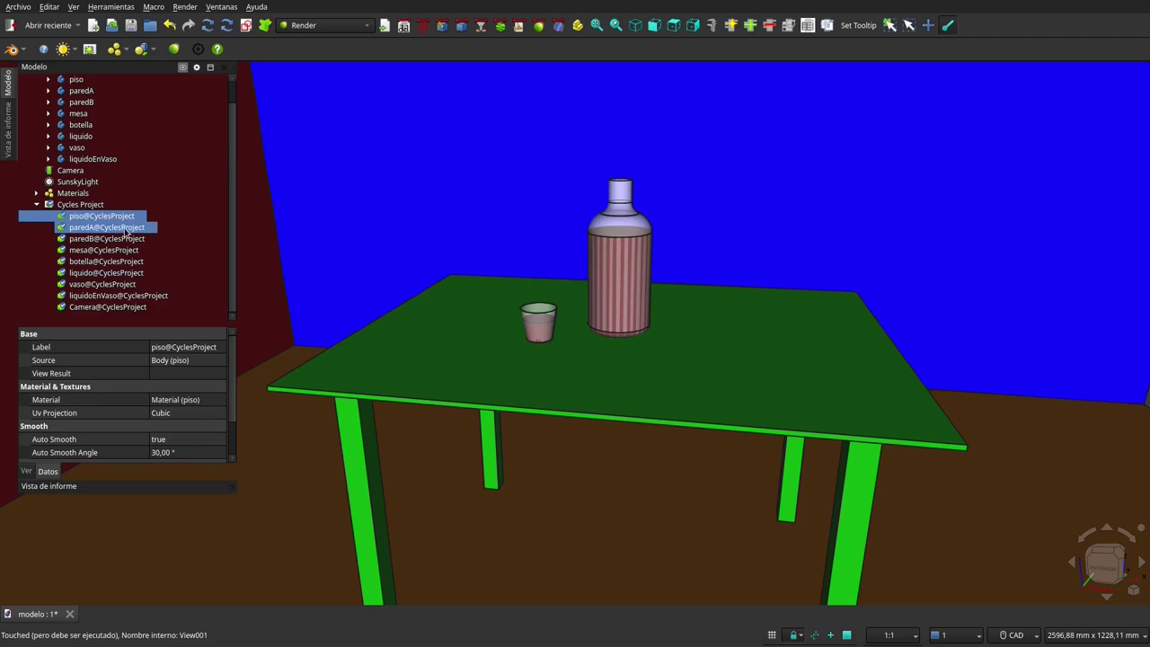
click(126, 230)
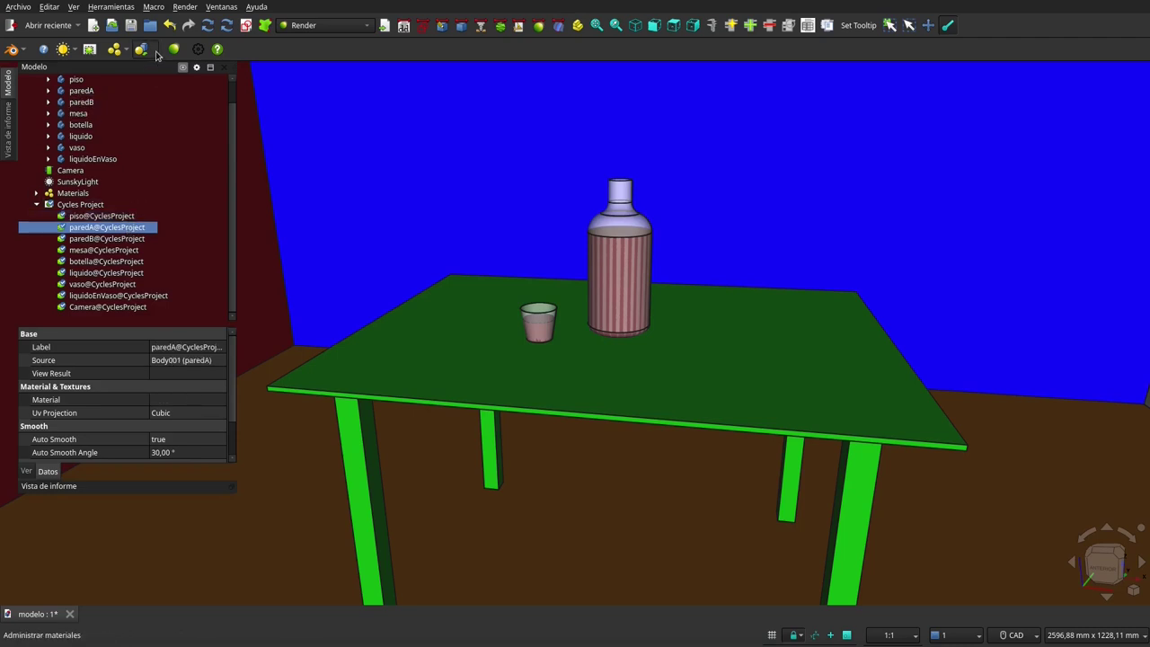
ctrl+click(130, 239)
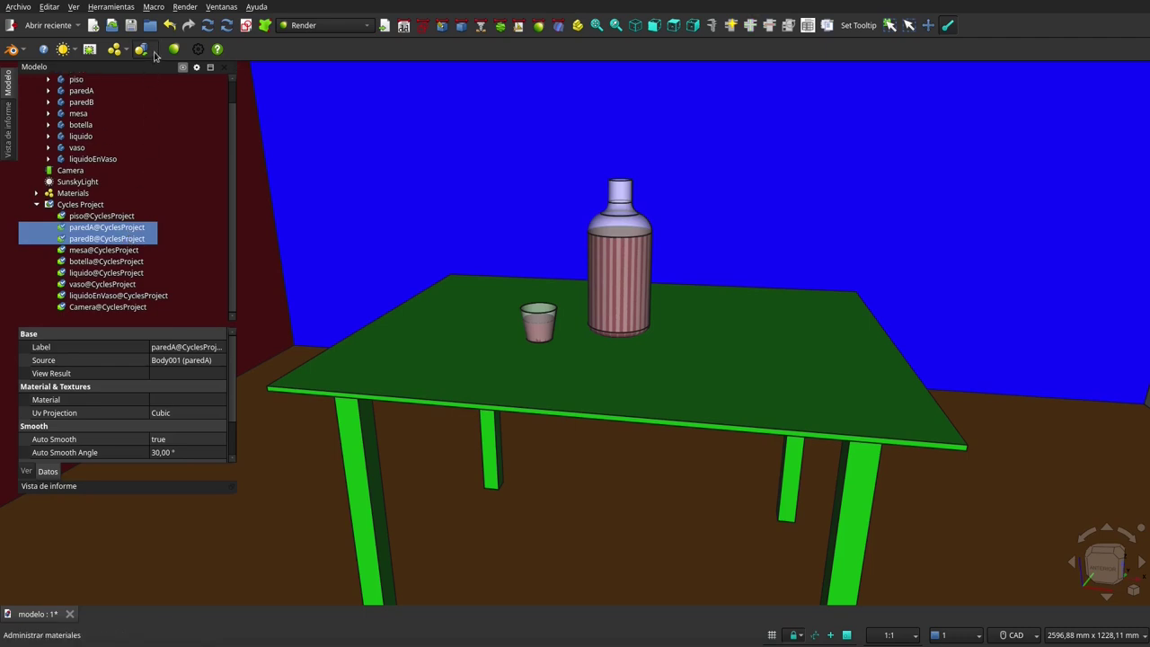
click(155, 56)
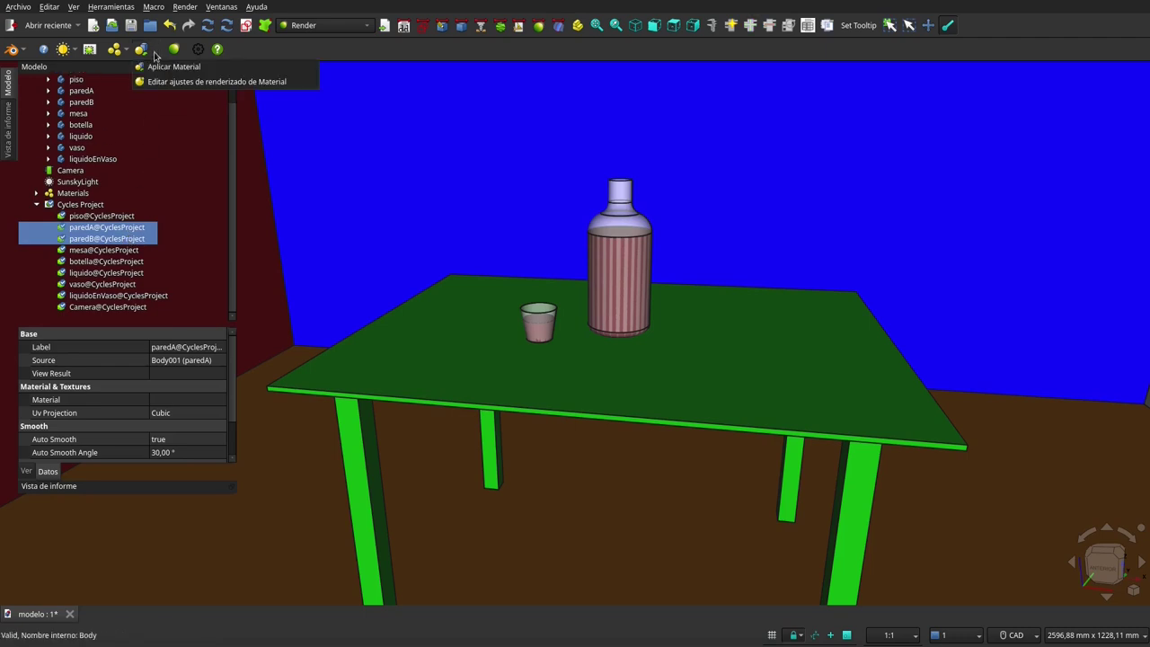
click(173, 66)
click(570, 298)
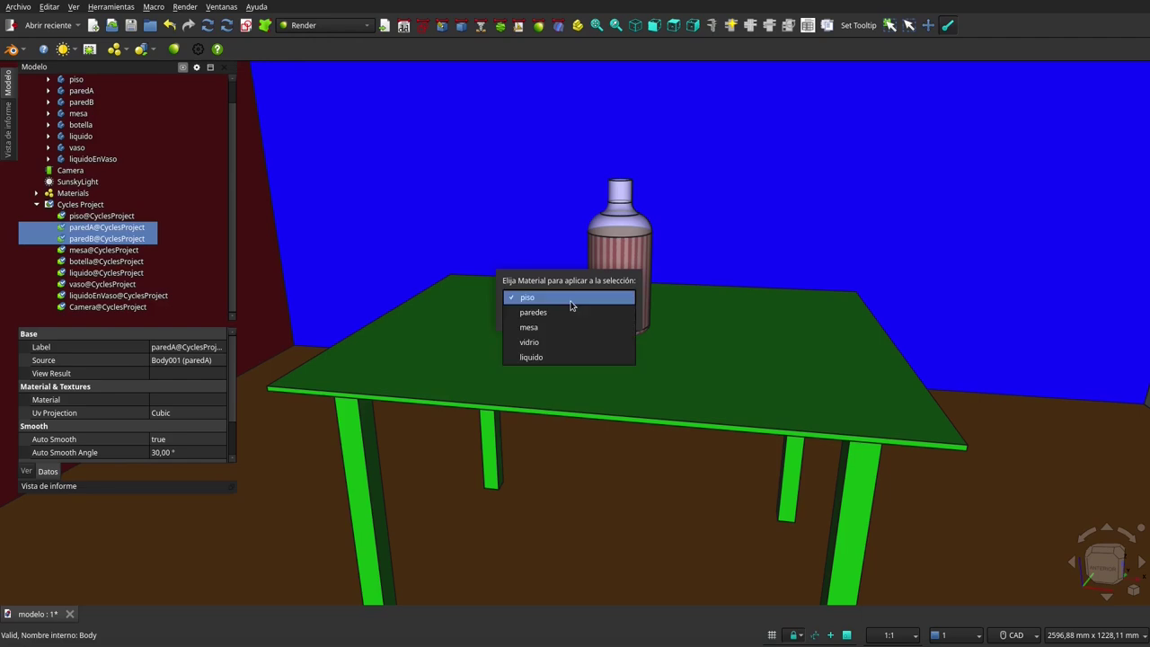
click(571, 311)
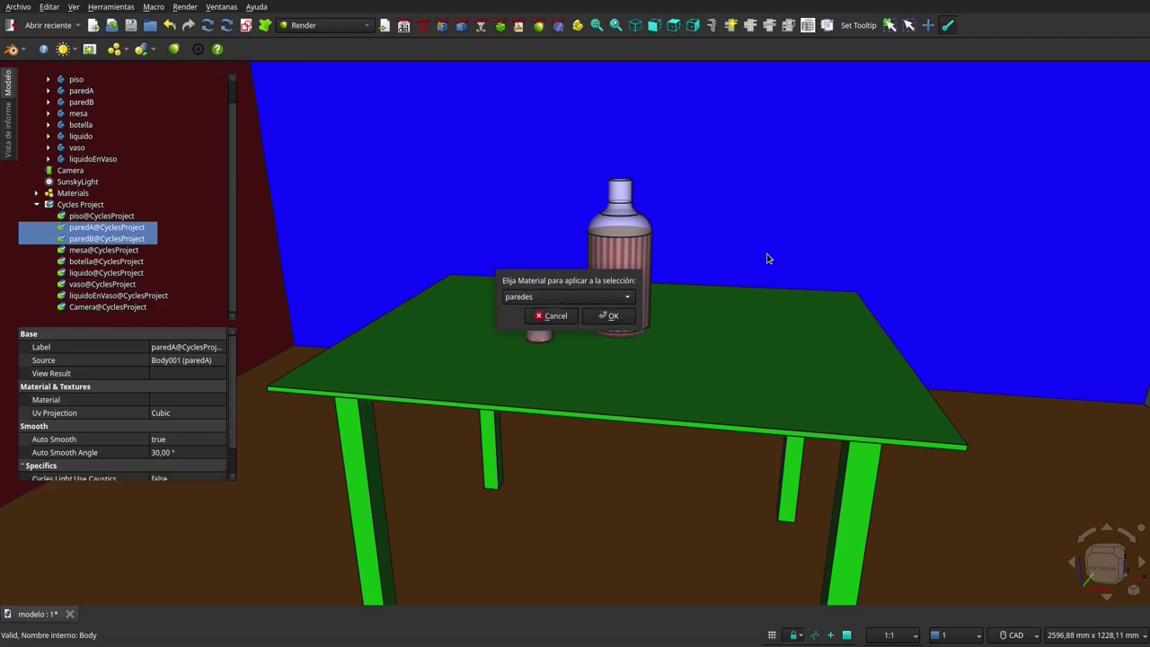
click(614, 317)
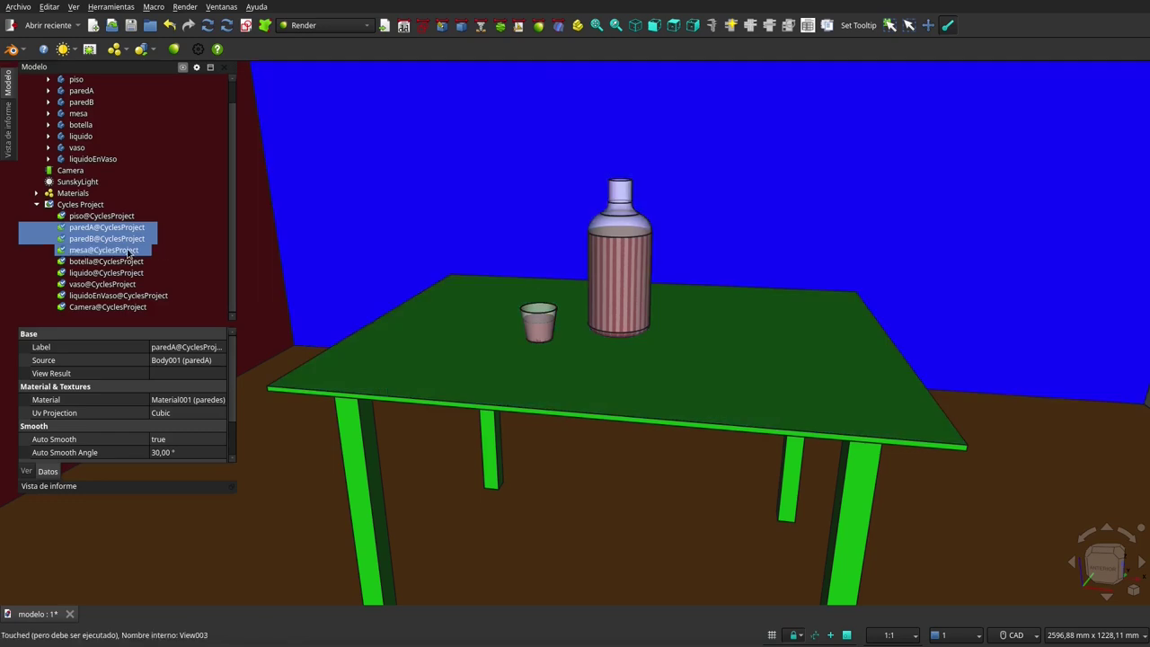
Apply the mesa material to the table's render view
click(130, 251)
click(144, 51)
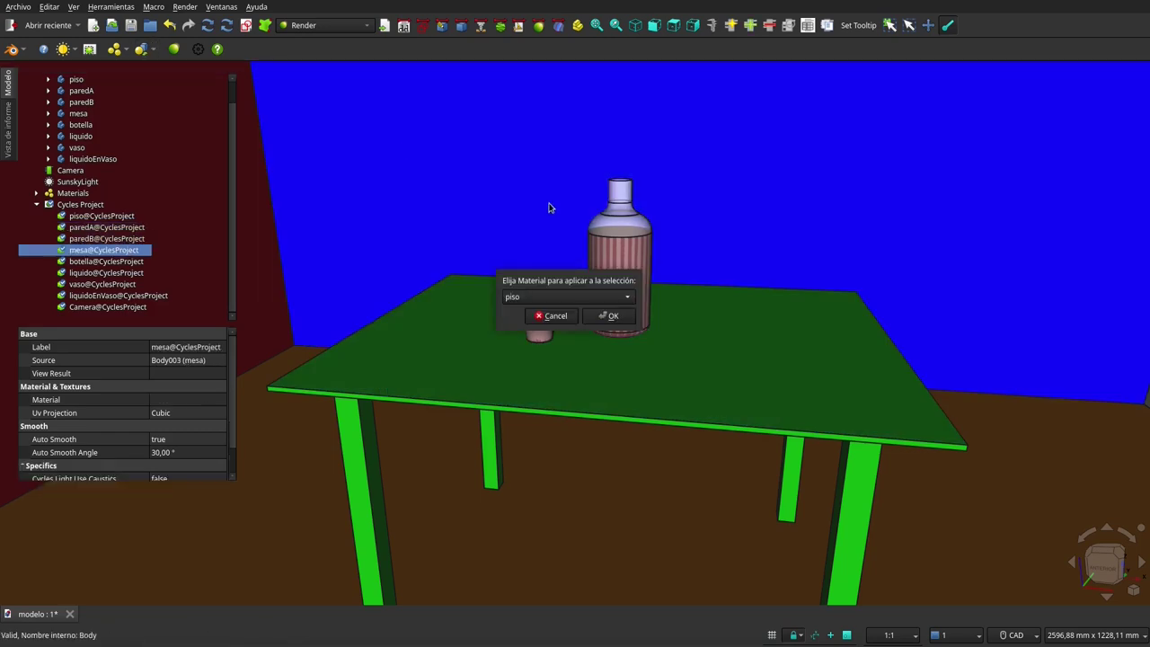
click(584, 296)
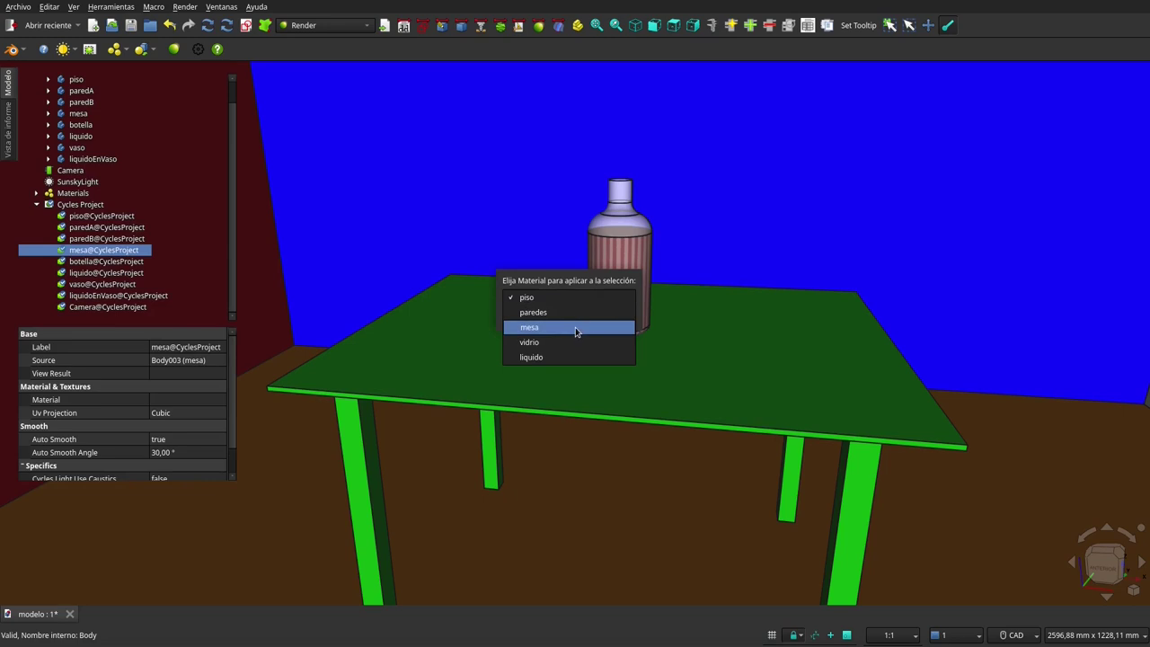
click(576, 327)
click(612, 316)
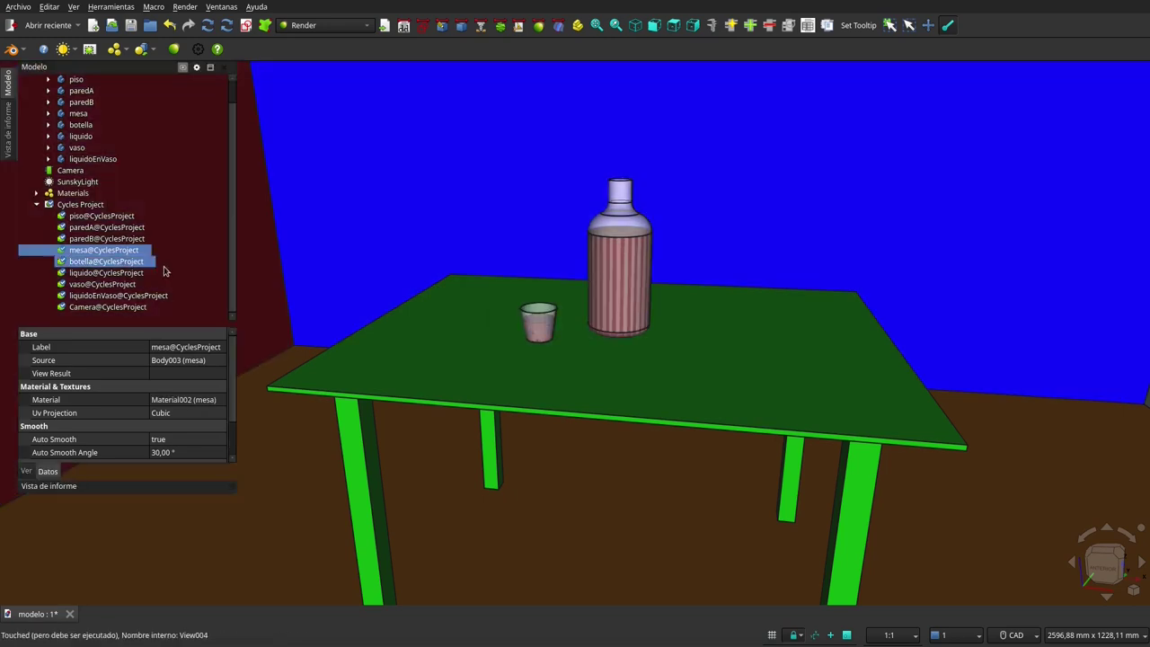
Apply the vidrio material to the botella and vaso render views
click(135, 261)
ctrl+click(134, 272)
ctrl+click(135, 283)
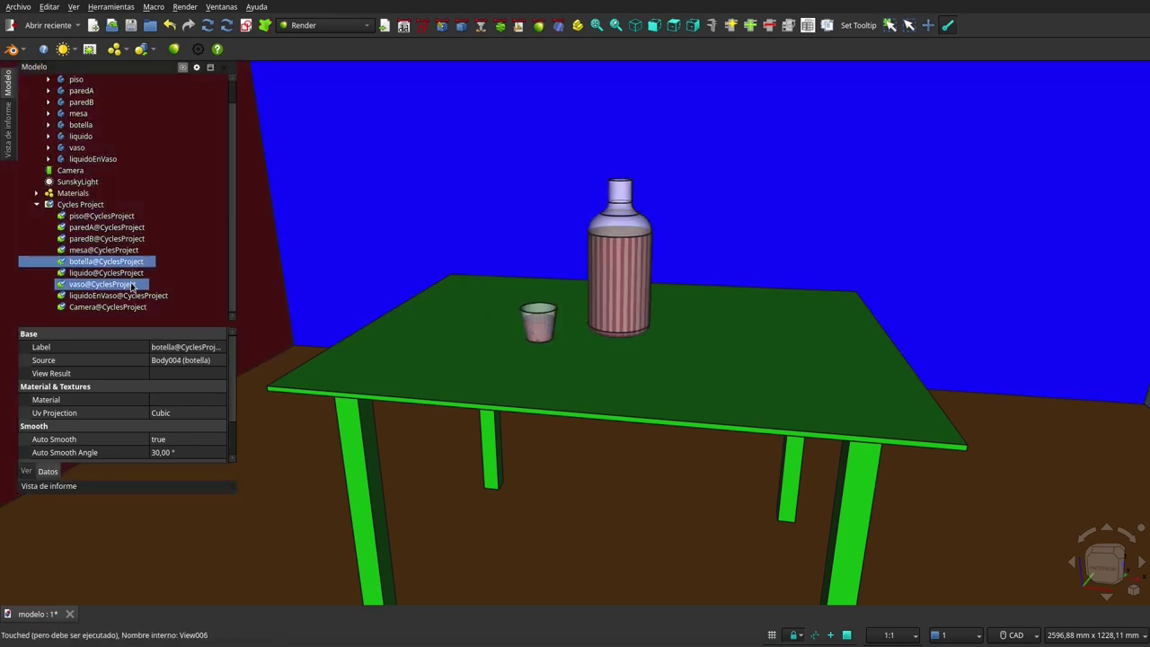
click(141, 49)
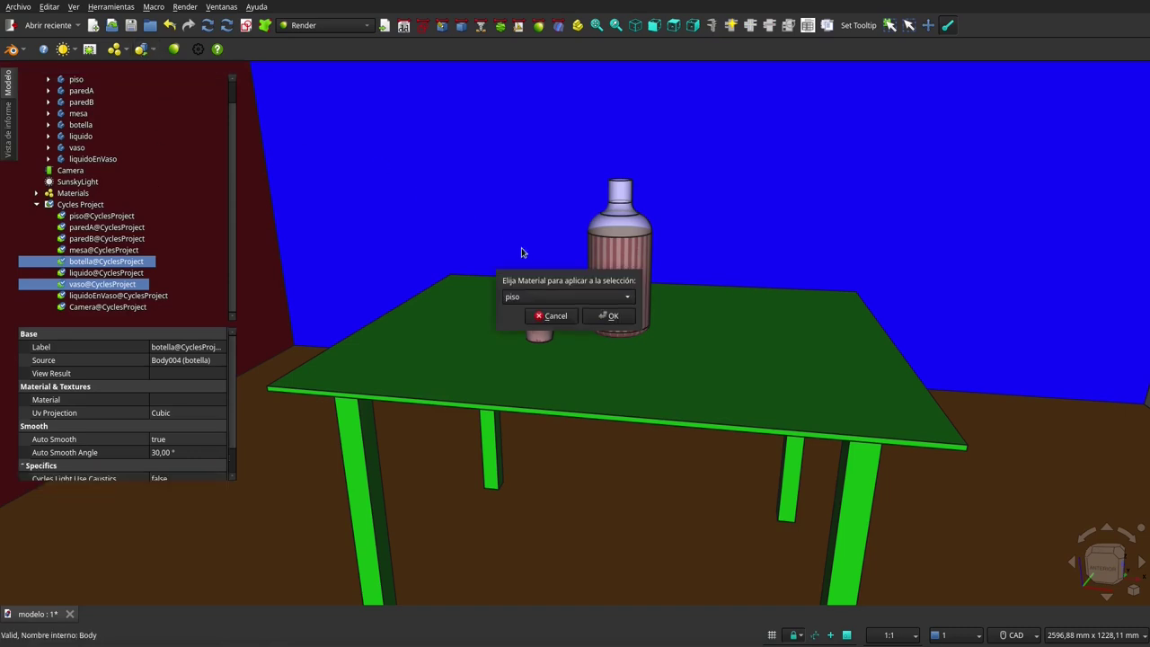
click(537, 296)
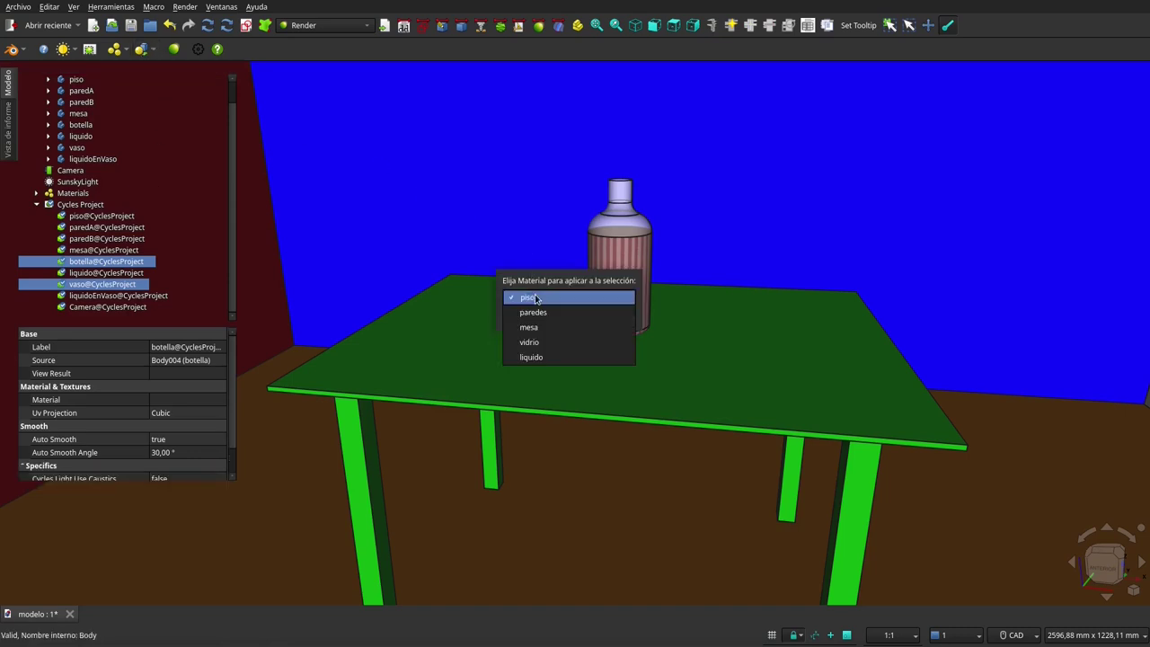
click(542, 343)
click(611, 315)
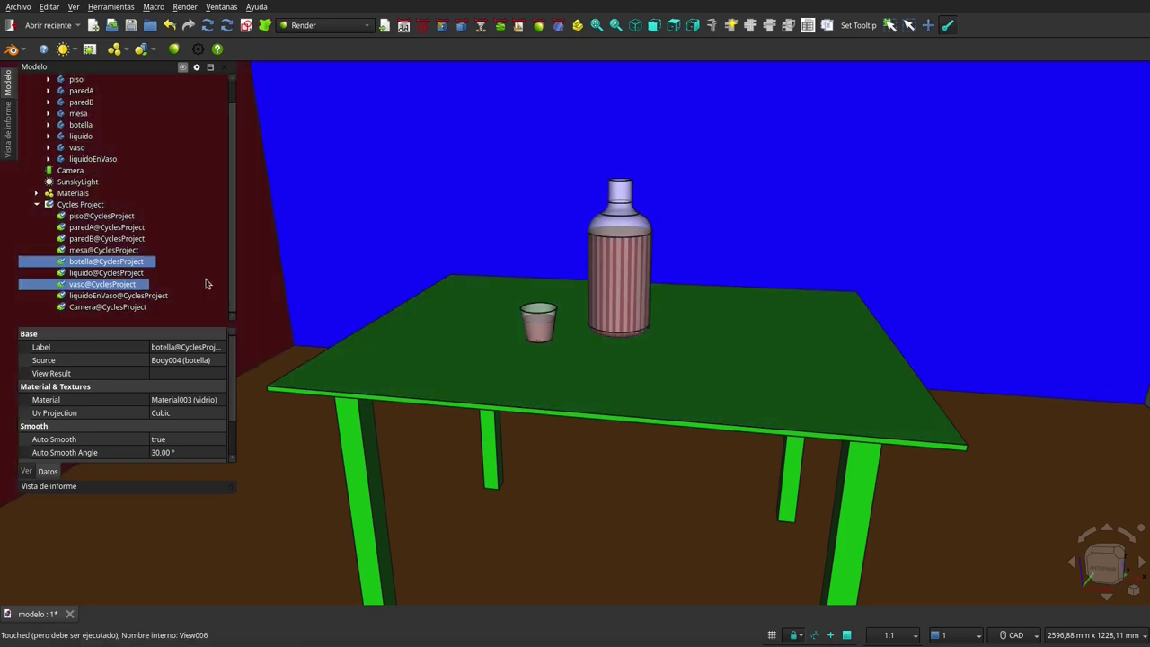
Apply the liquido material to the liquido and liquidoEnVaso render views
click(121, 274)
ctrl+click(131, 296)
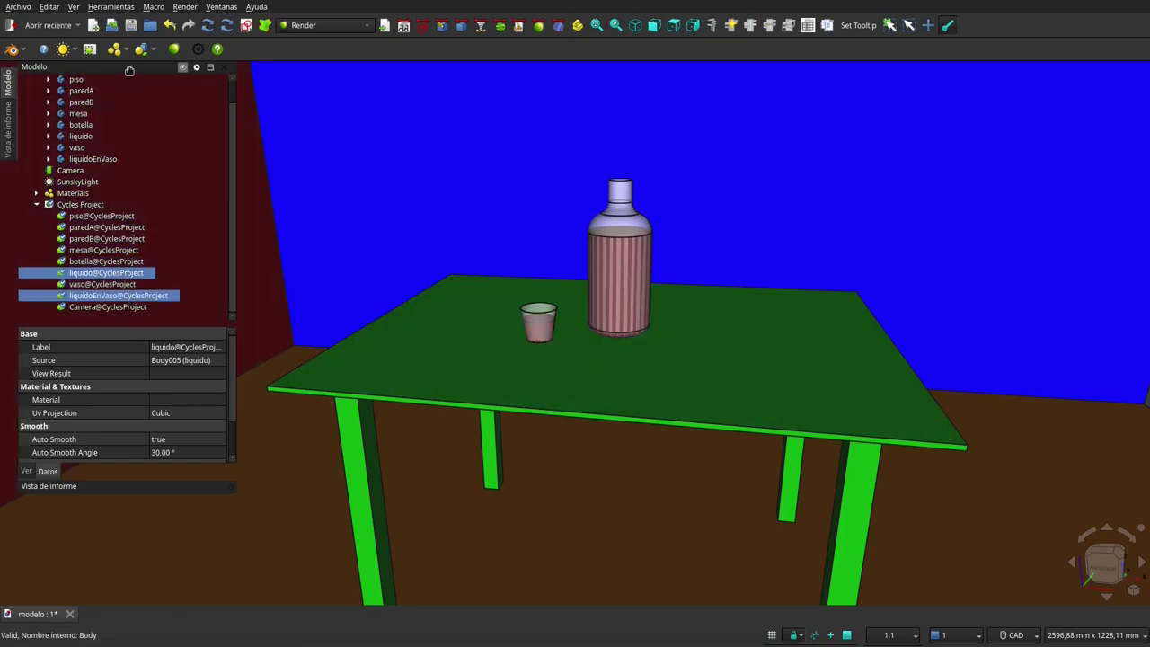
click(141, 49)
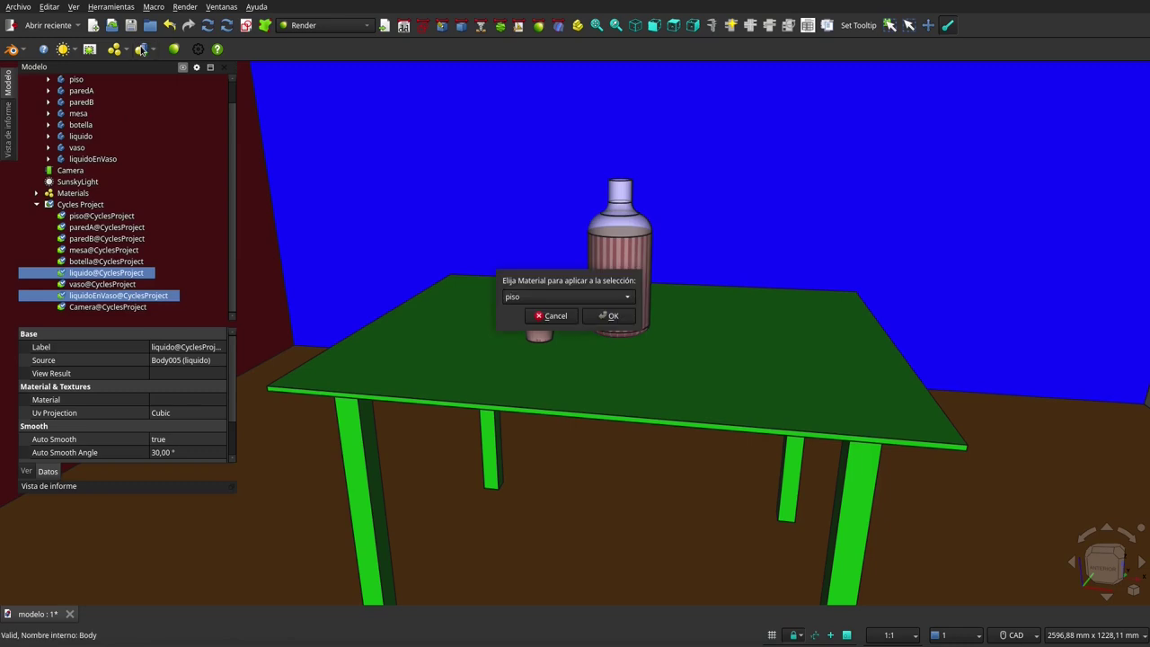
click(545, 297)
click(543, 356)
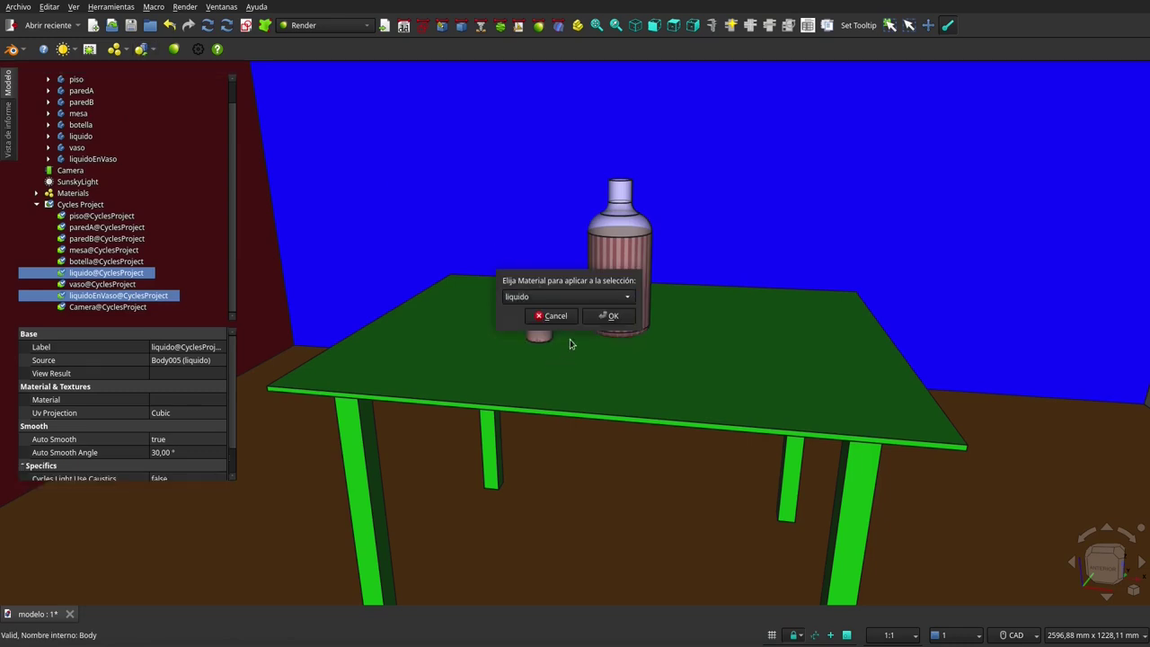
click(606, 317)
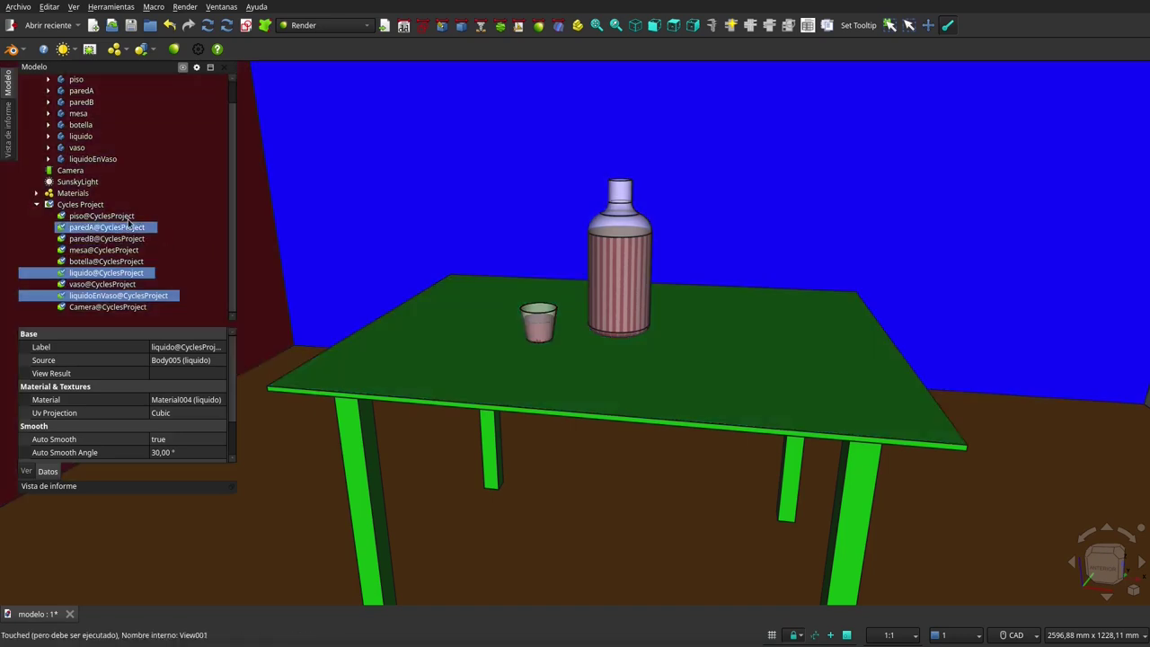
Recompute, select the Cycles Project, and render it into a new rendering result tab
click(207, 25)
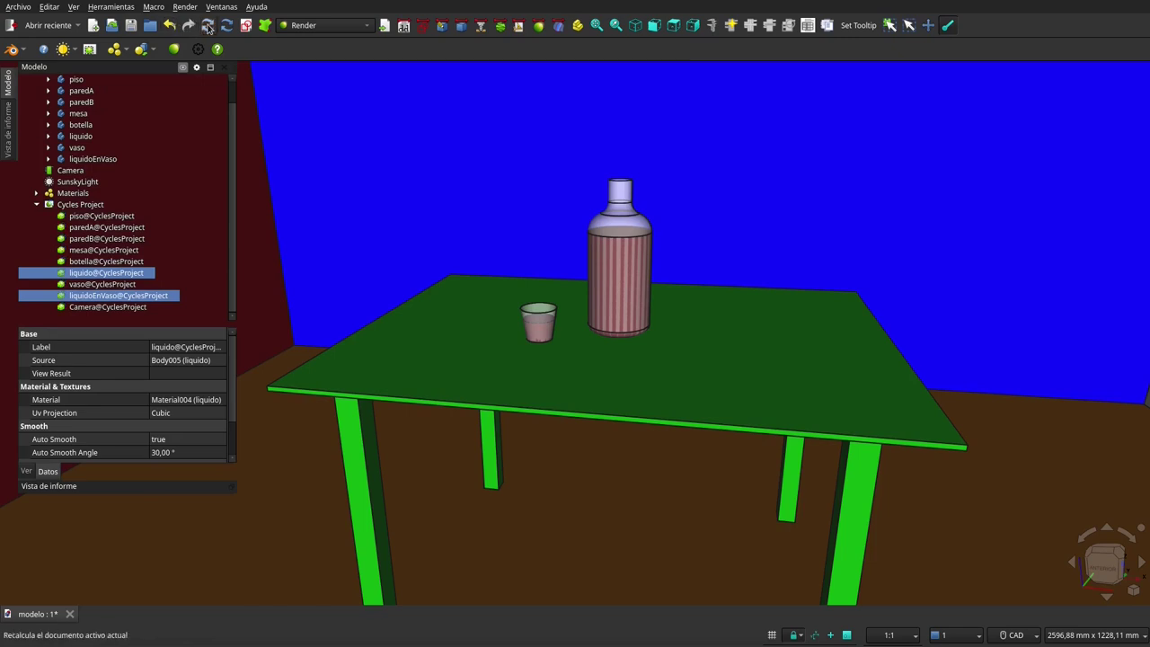
click(87, 206)
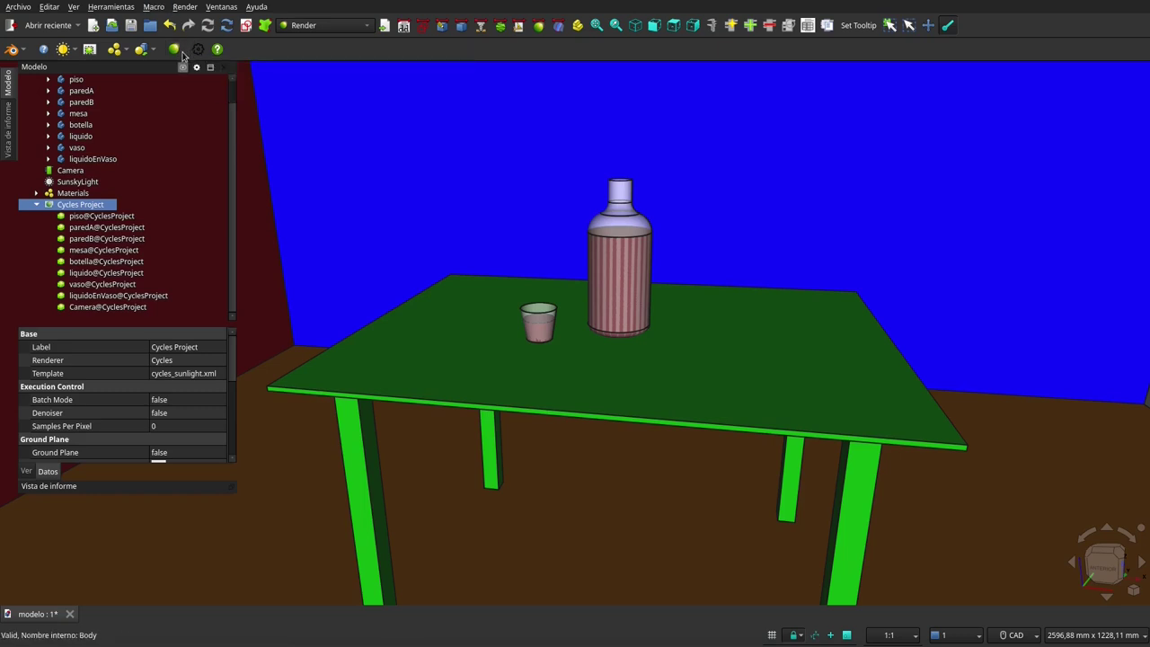
click(174, 51)
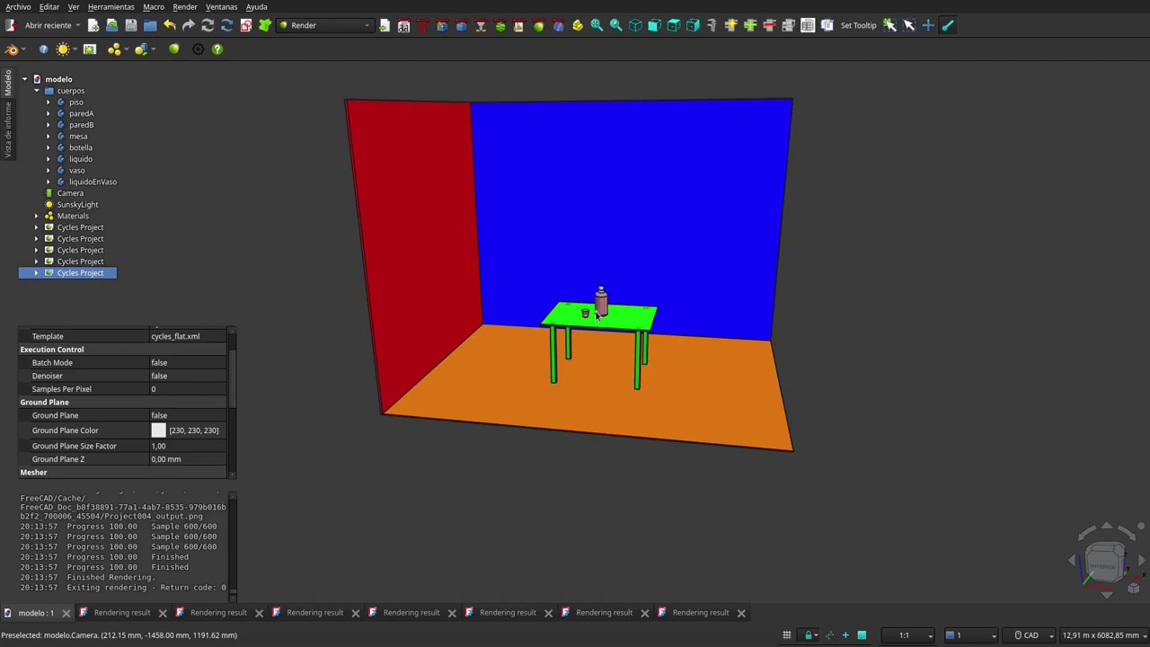
Zoom in on the table and show the first Cycles render of the room
scroll(596, 314, up, 2)
scroll(596, 314, up, 3)
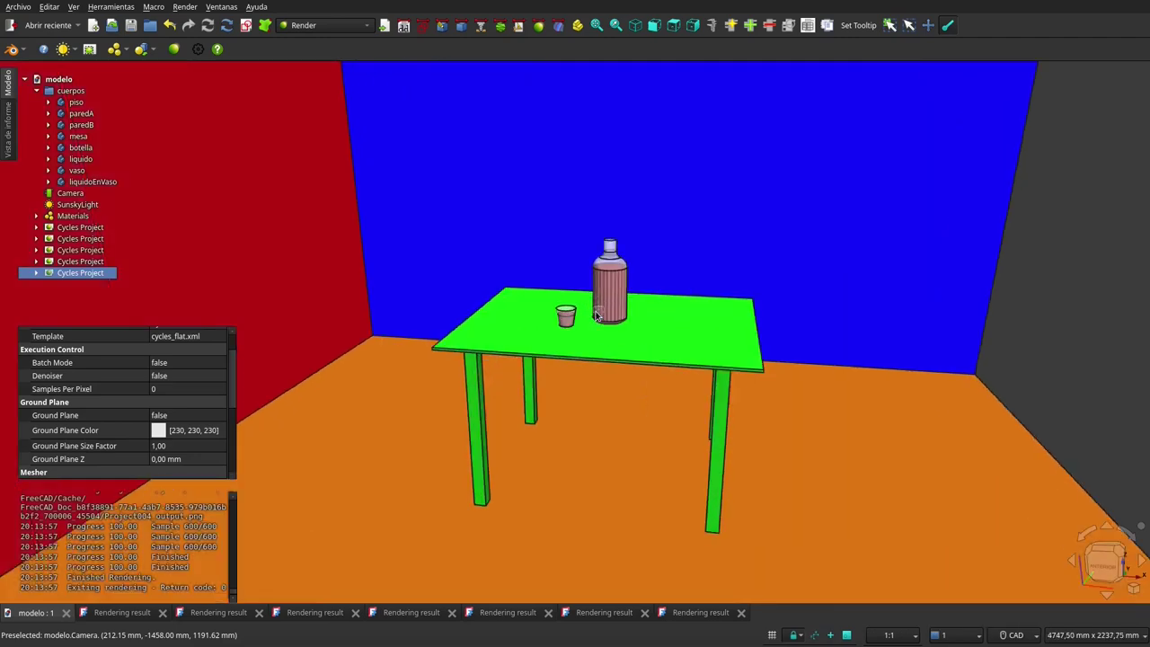
scroll(595, 315, up, 1)
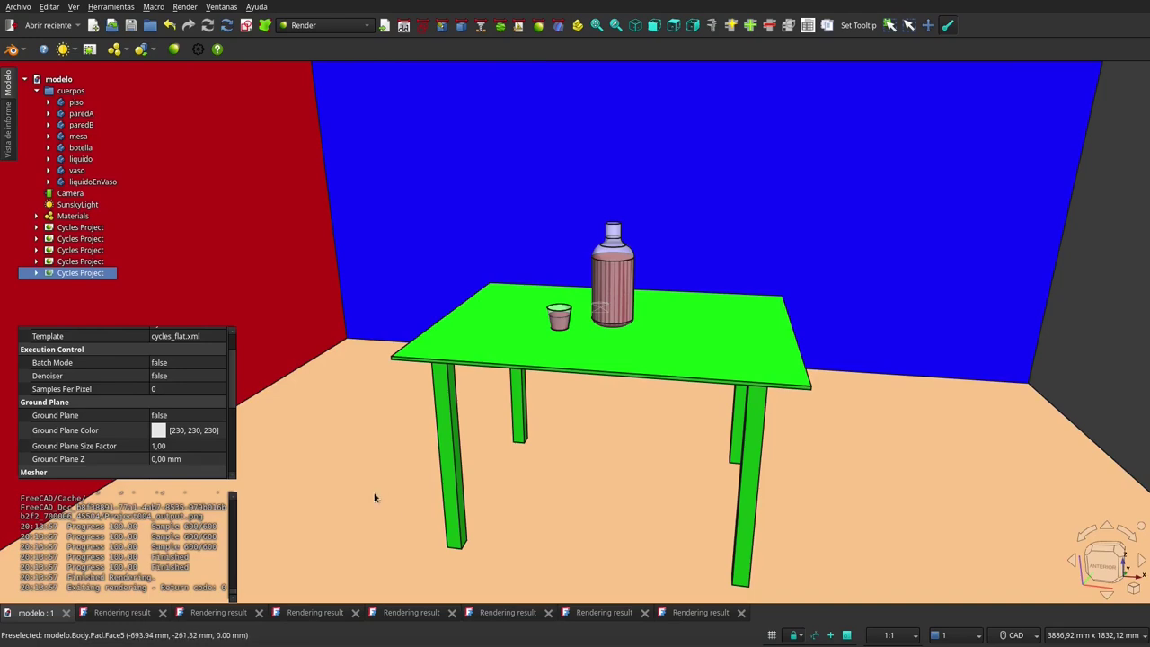
scroll(571, 288, up, 2)
scroll(571, 288, up, 1)
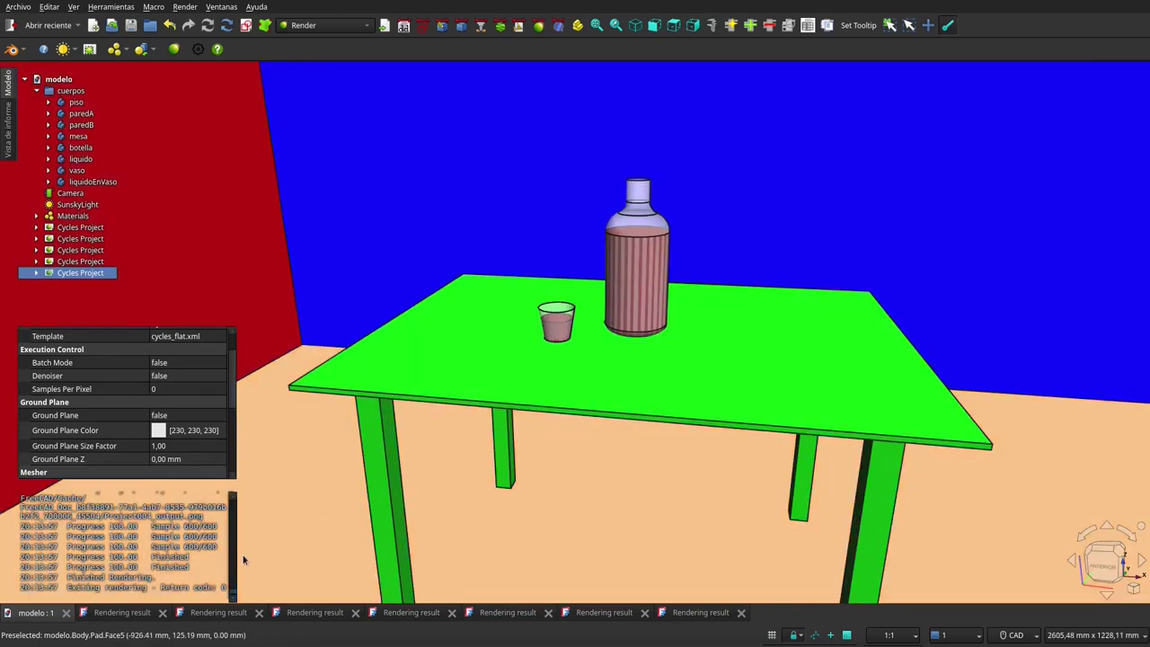
click(121, 612)
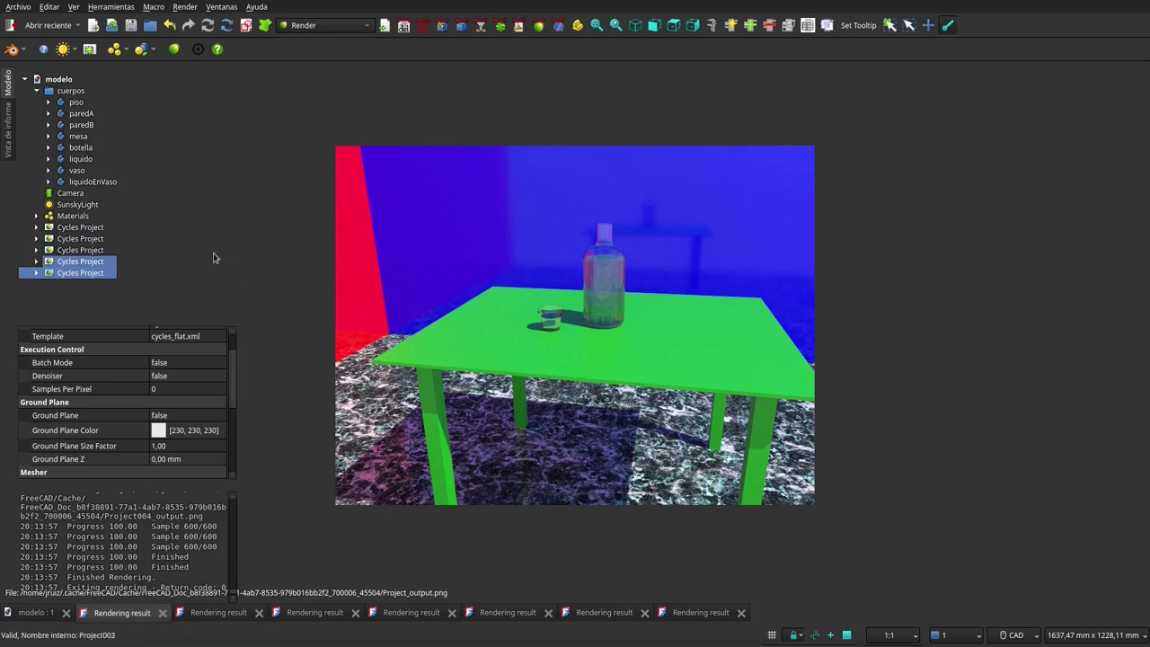
Match each of four Cycles Projects' Template property to its rendering result tab
click(85, 228)
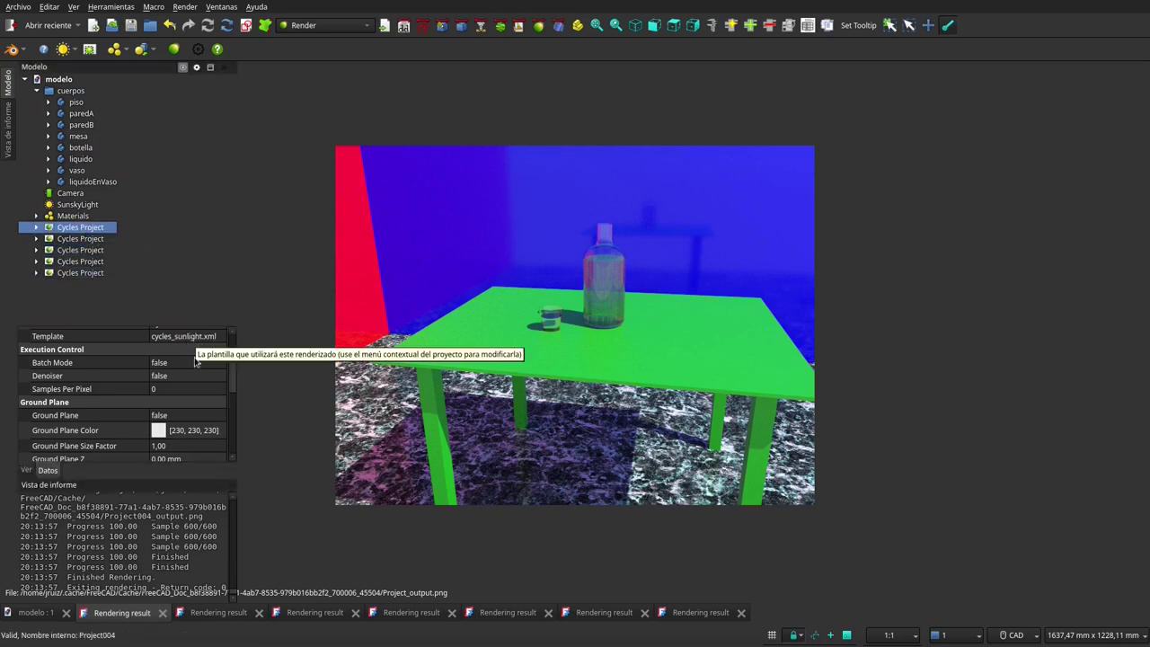
click(223, 618)
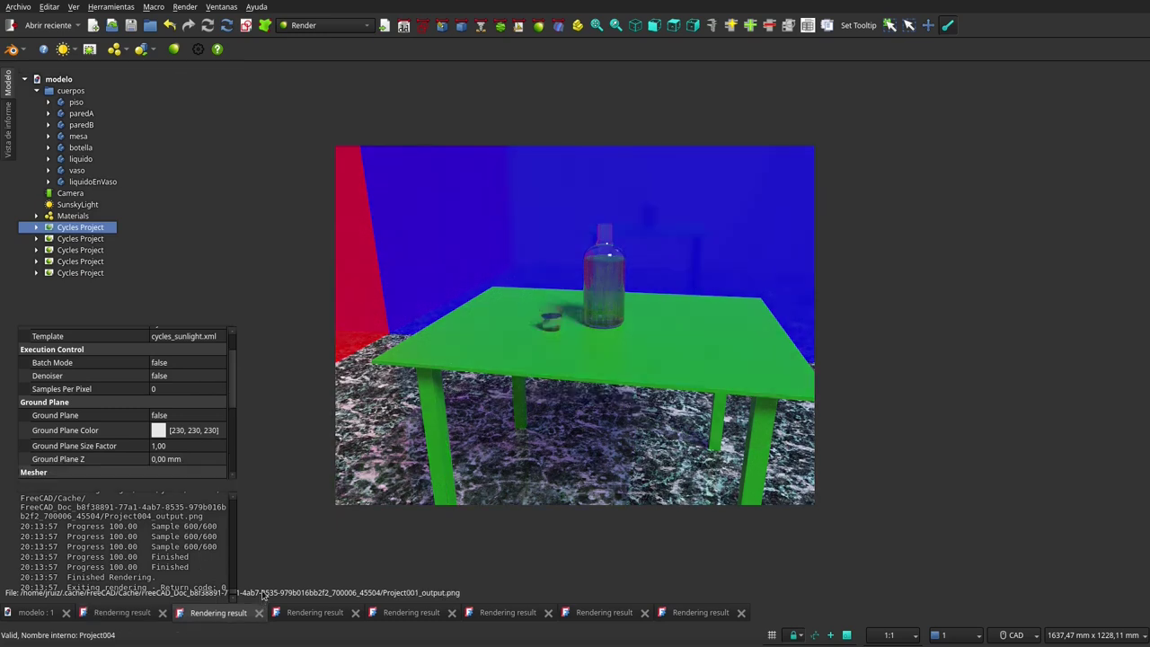
click(87, 238)
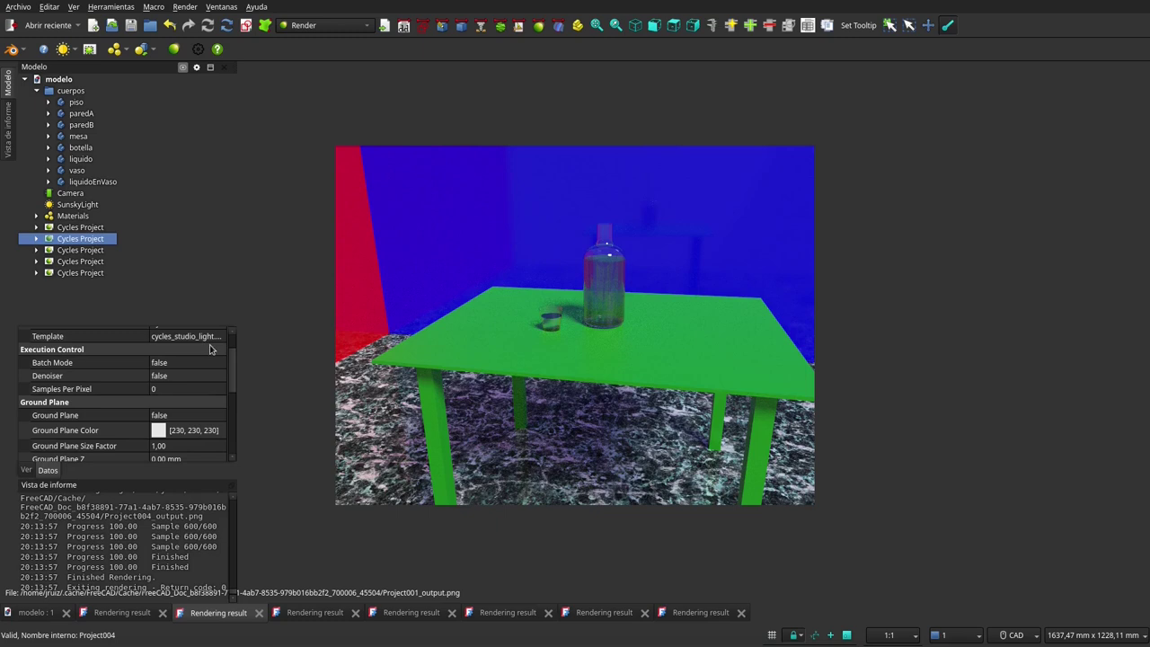
ctrl+click(83, 251)
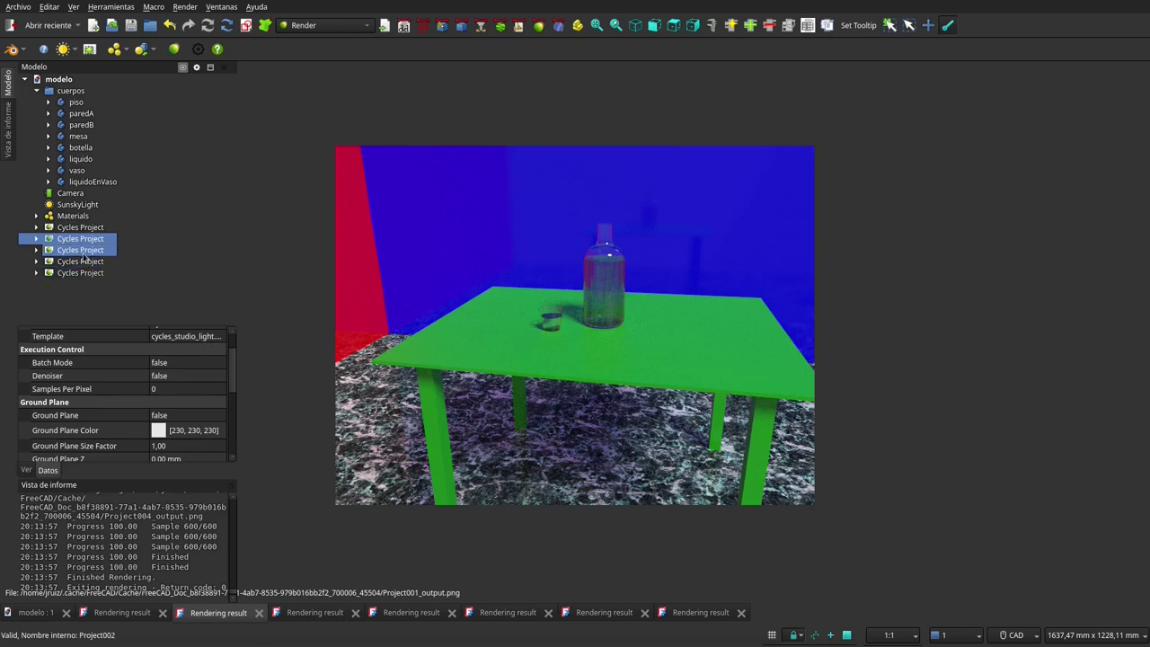
click(83, 252)
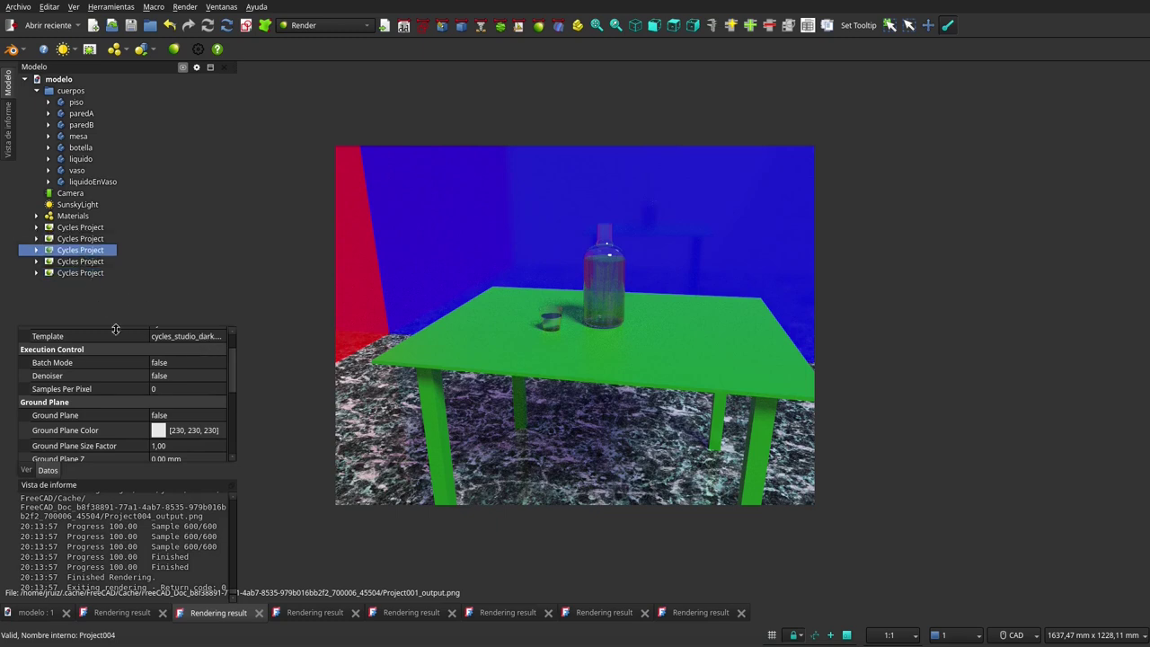
click(311, 613)
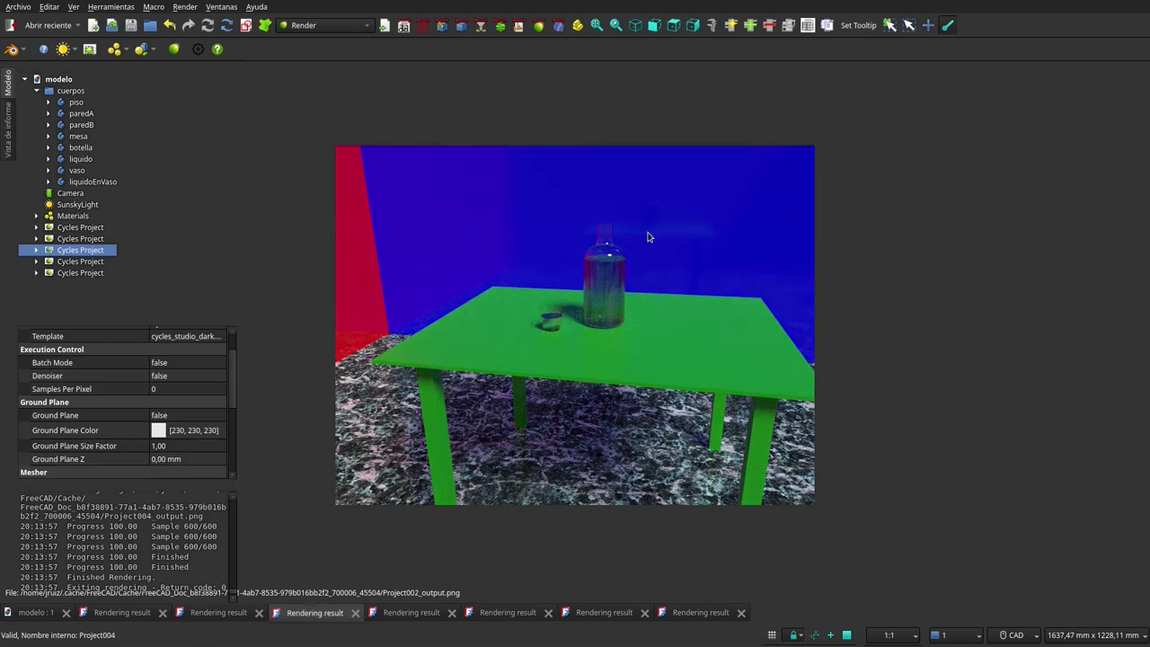
ctrl+click(99, 261)
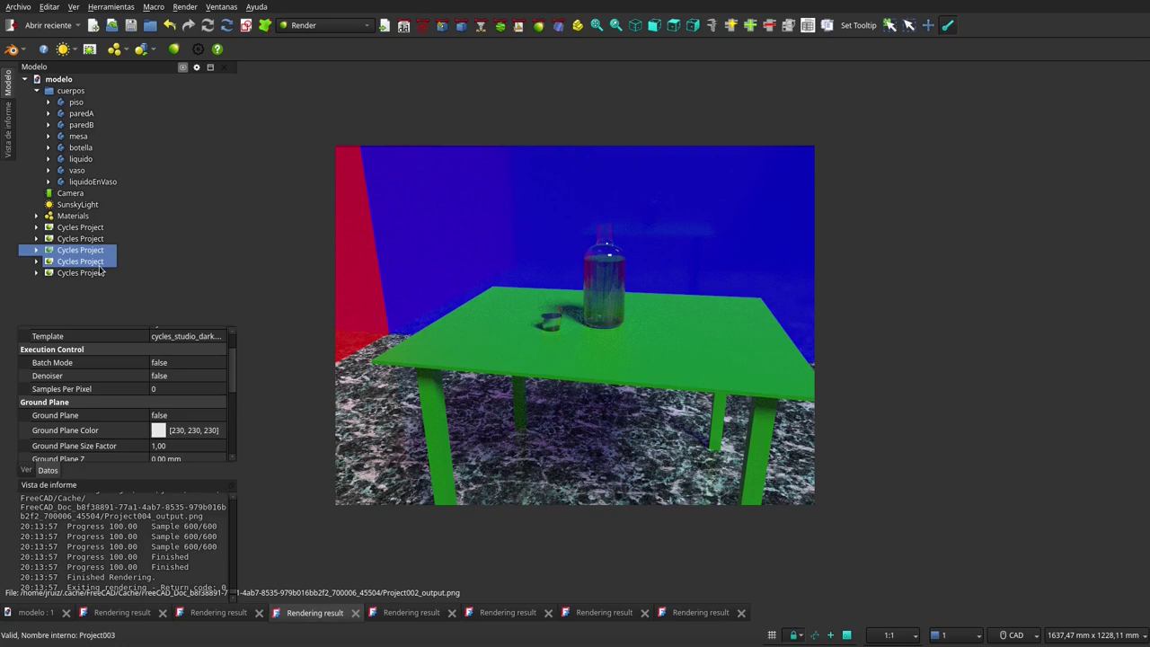
click(100, 267)
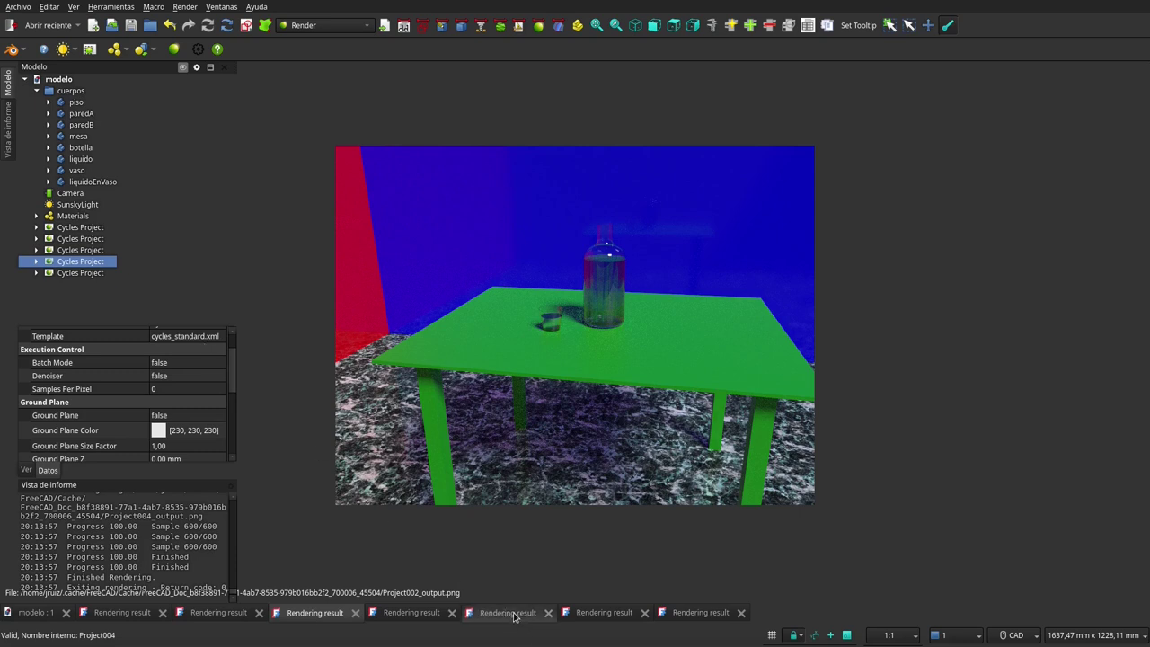
click(413, 613)
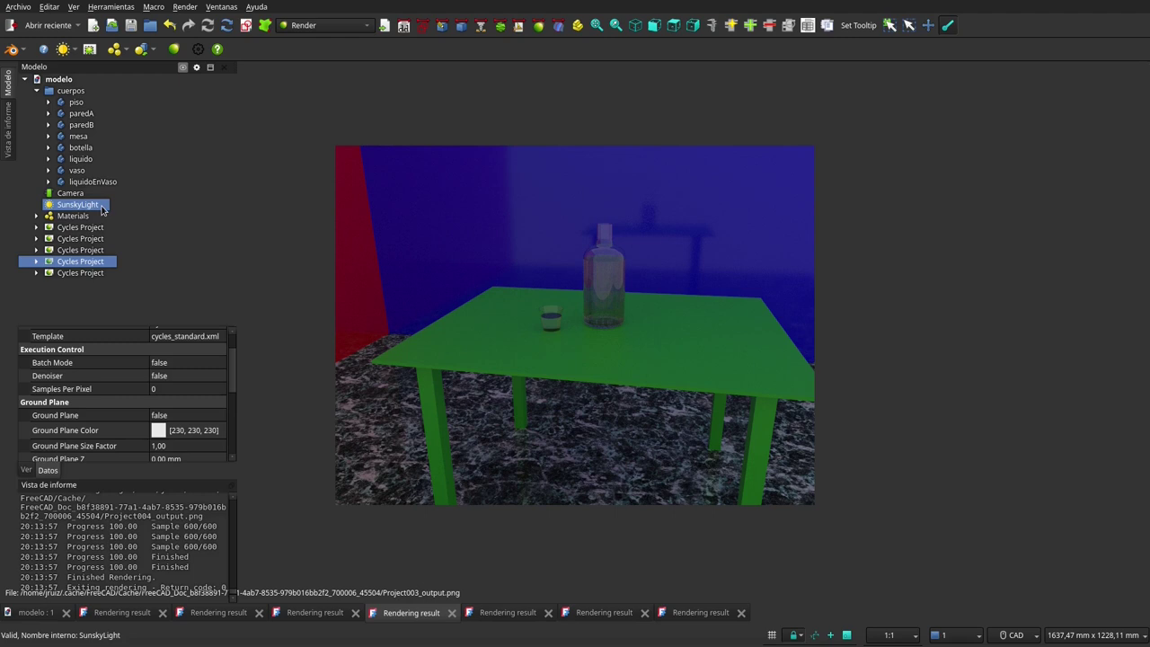
Step through the last three renders up to the cycles_standard.xml one, then collapse the cuerpos group
click(489, 611)
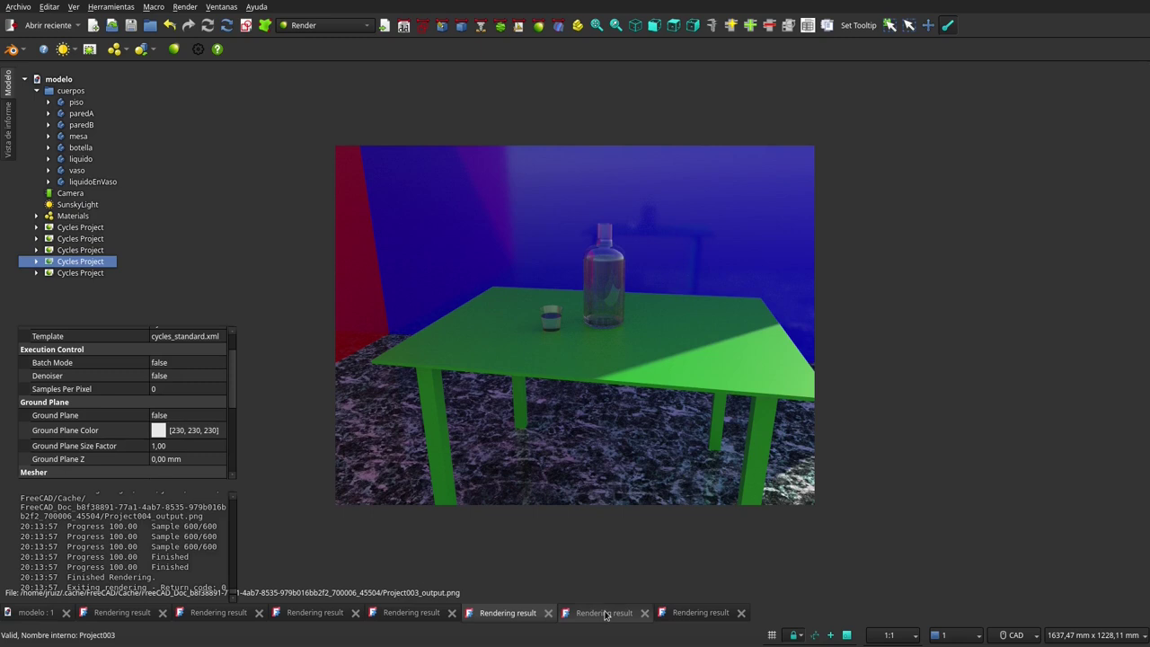
click(604, 614)
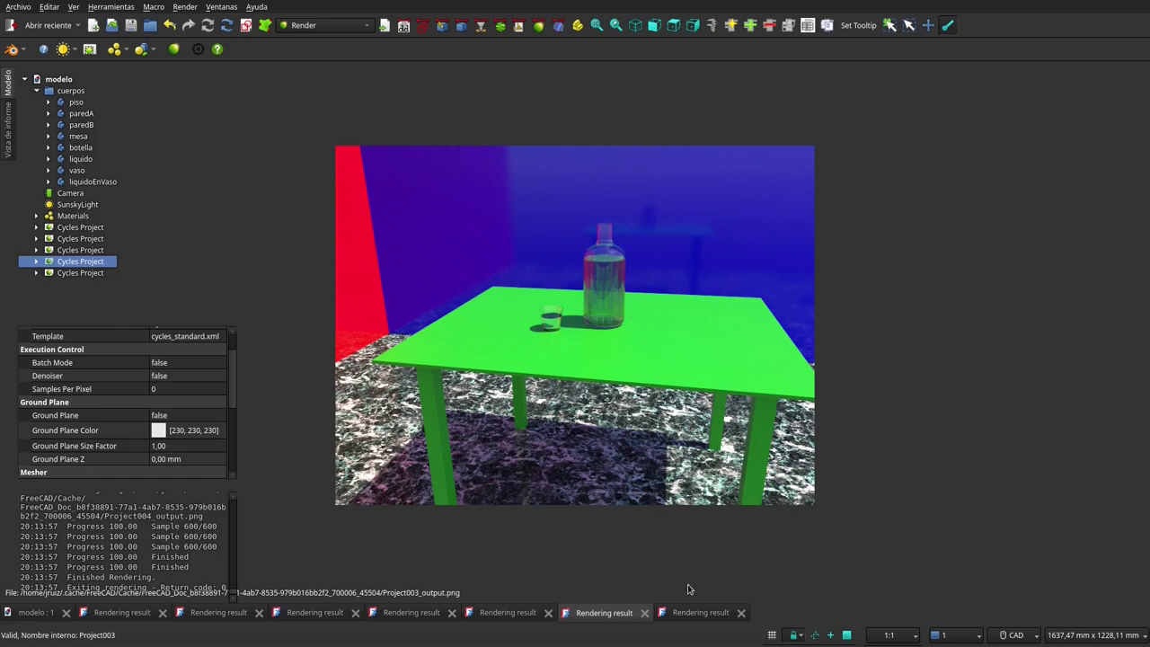
click(686, 612)
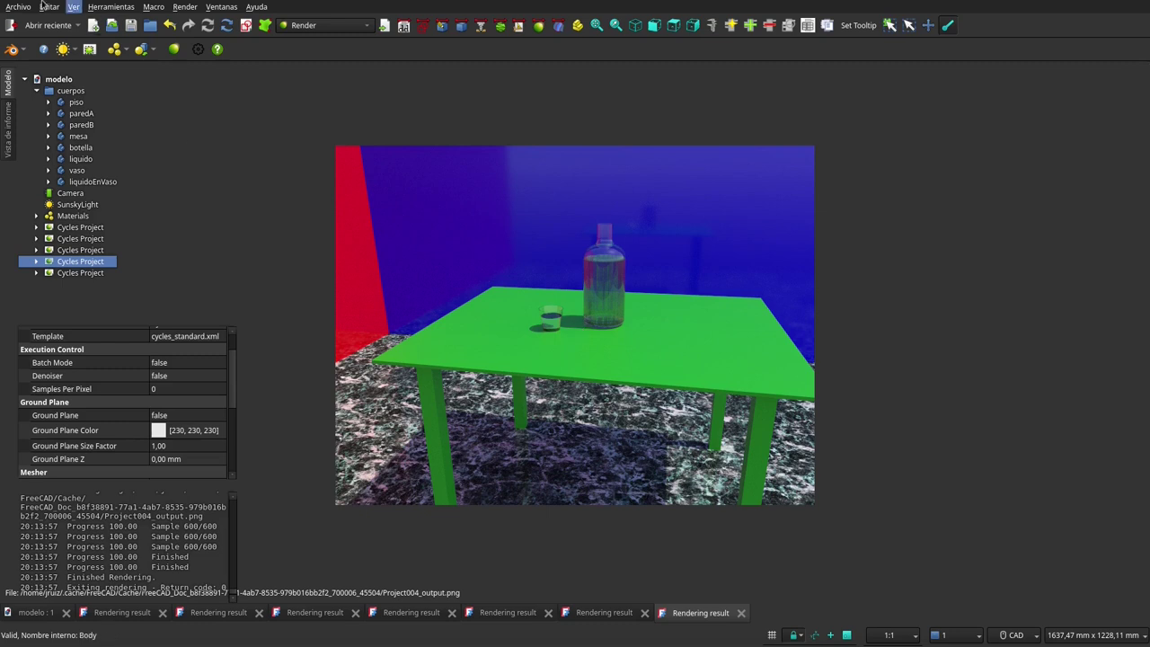
click(37, 90)
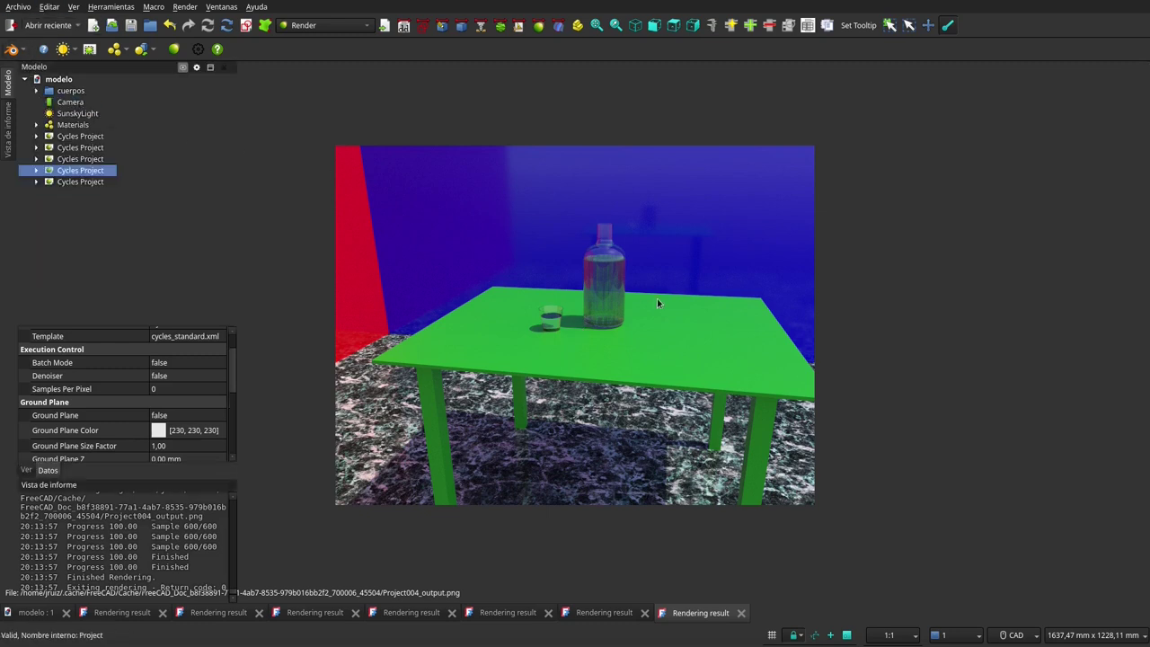